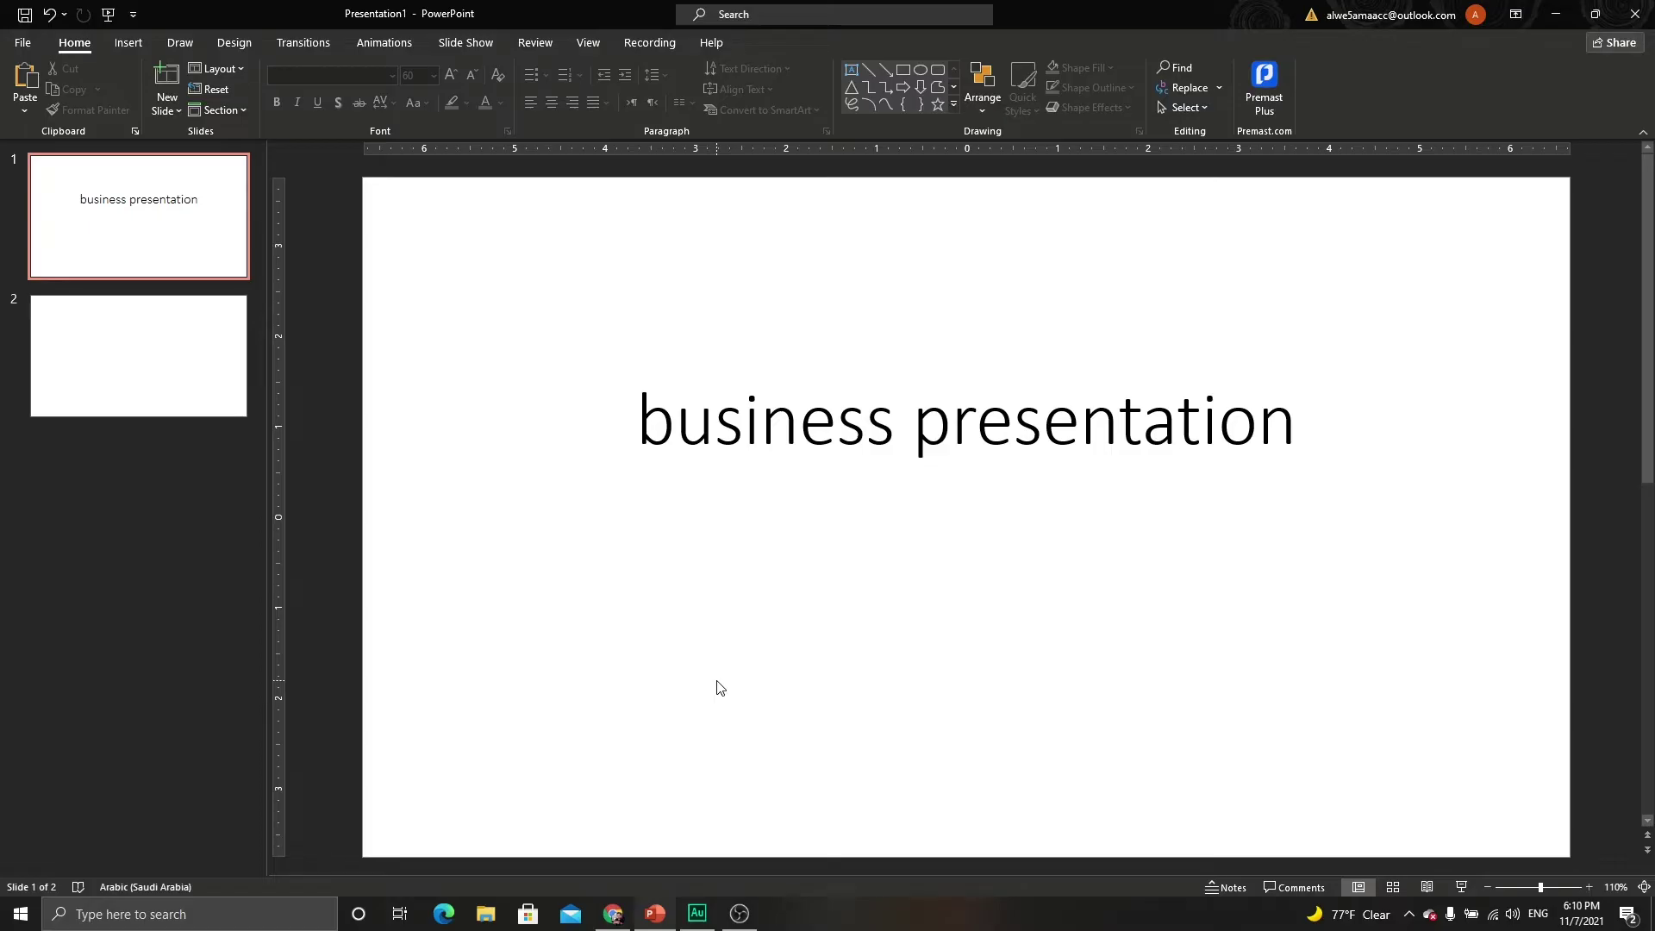
Switch slide 2 to the Blank layout, removing its title and content placeholders.
click(160, 393)
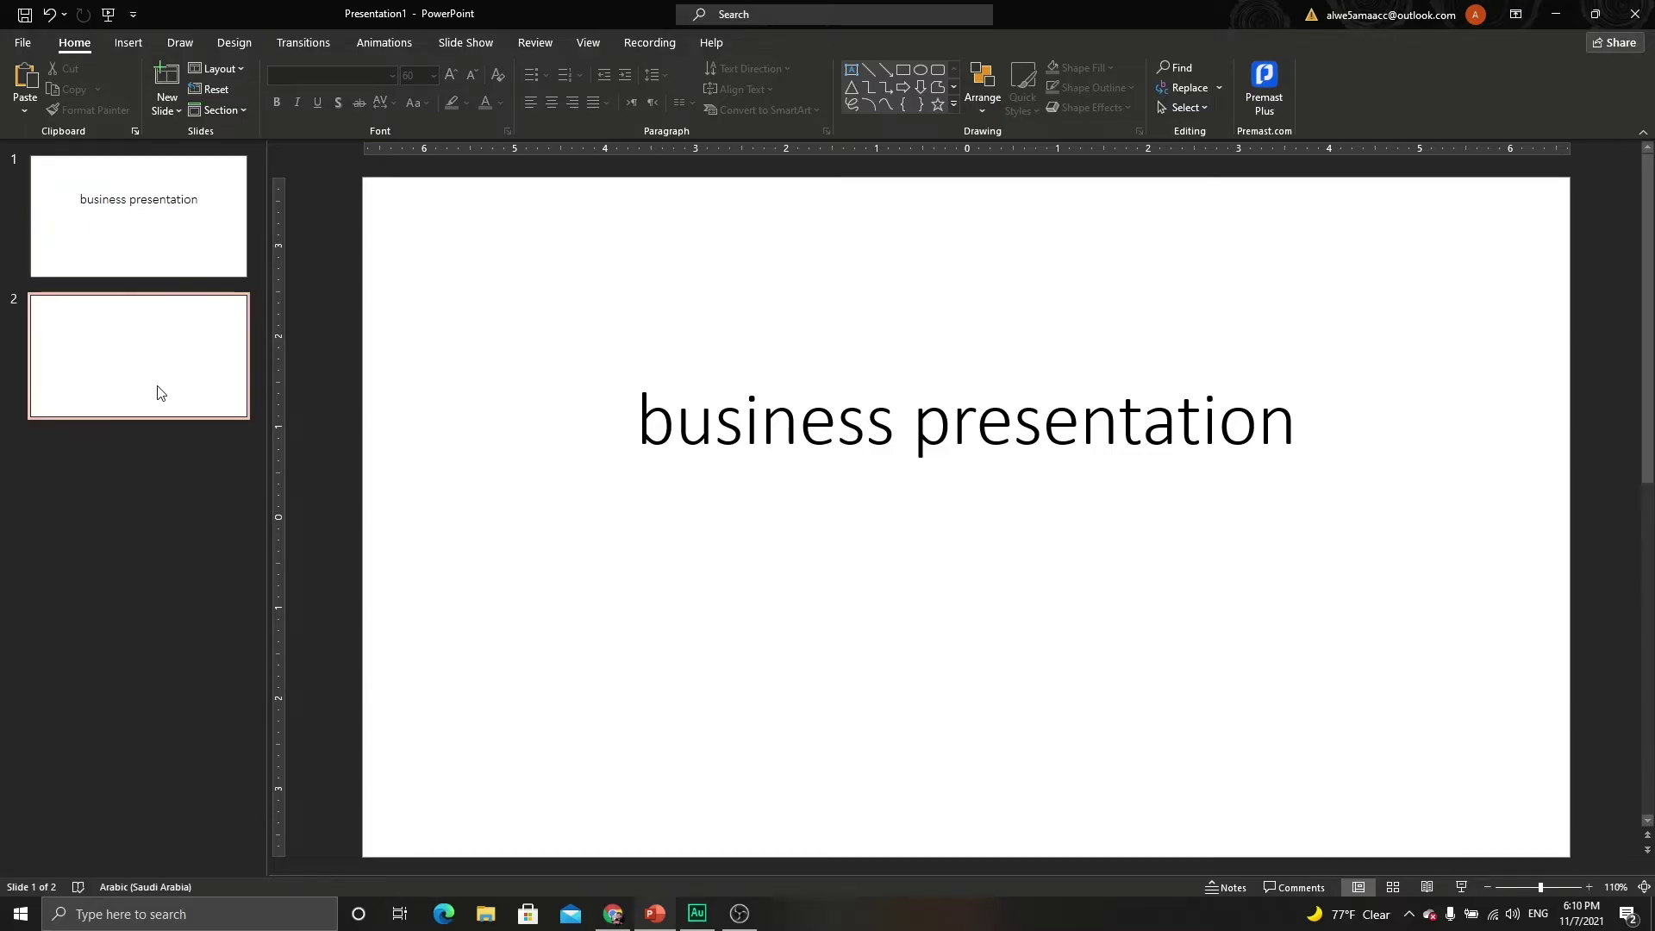
right_click(426, 272)
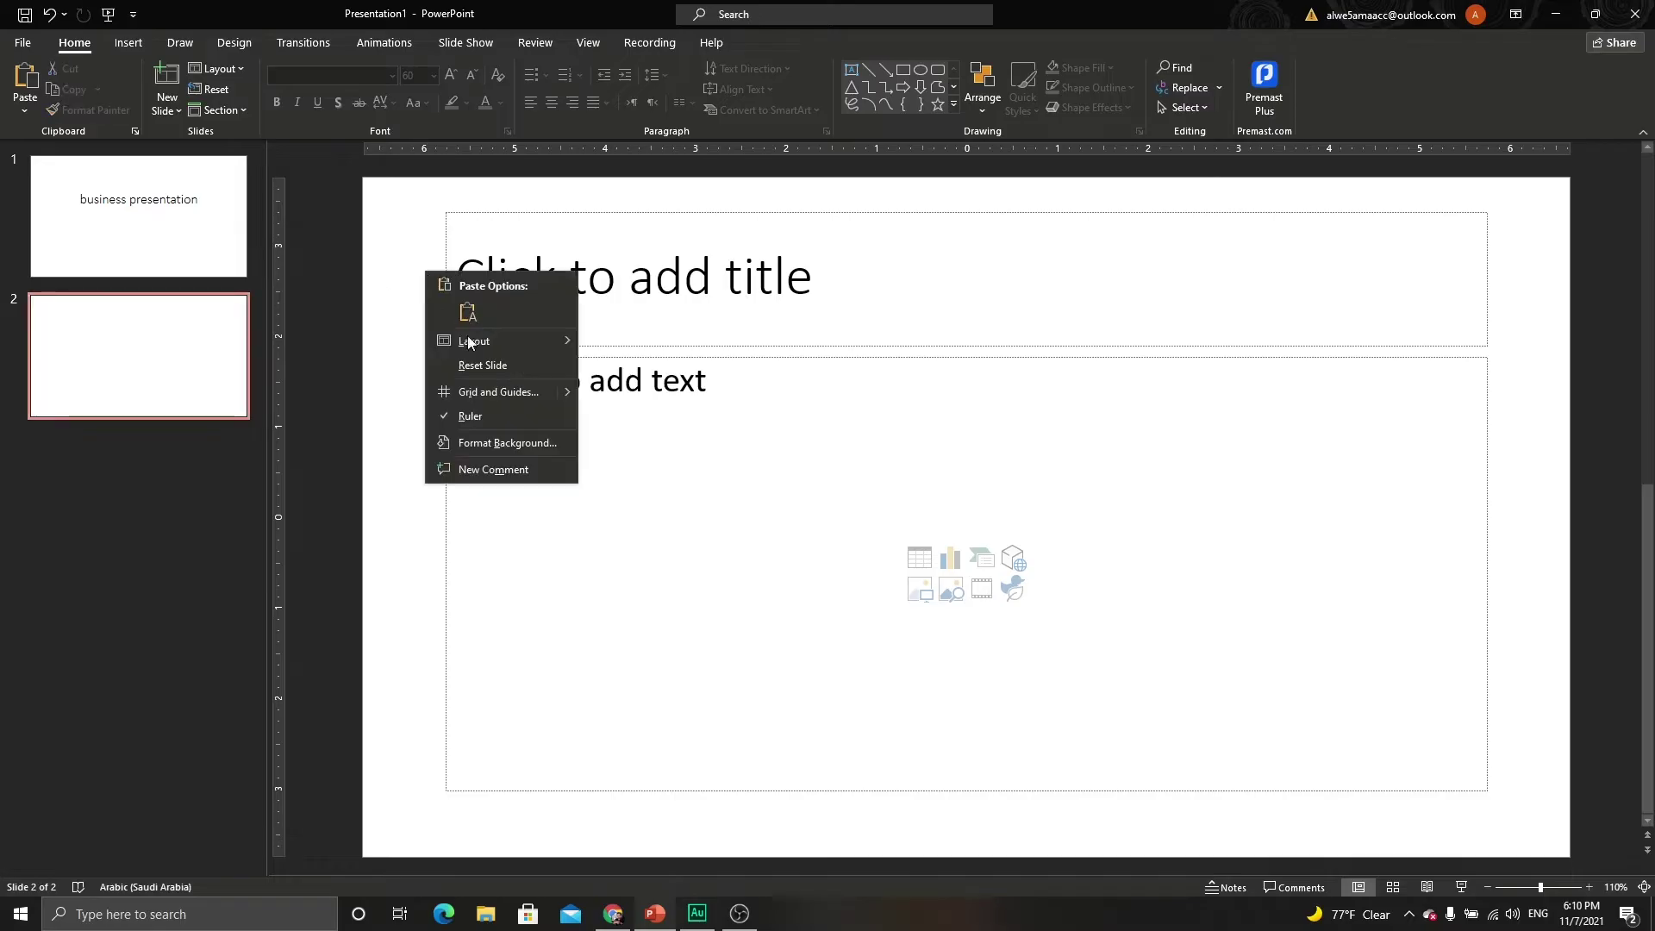
mouse_move(473, 340)
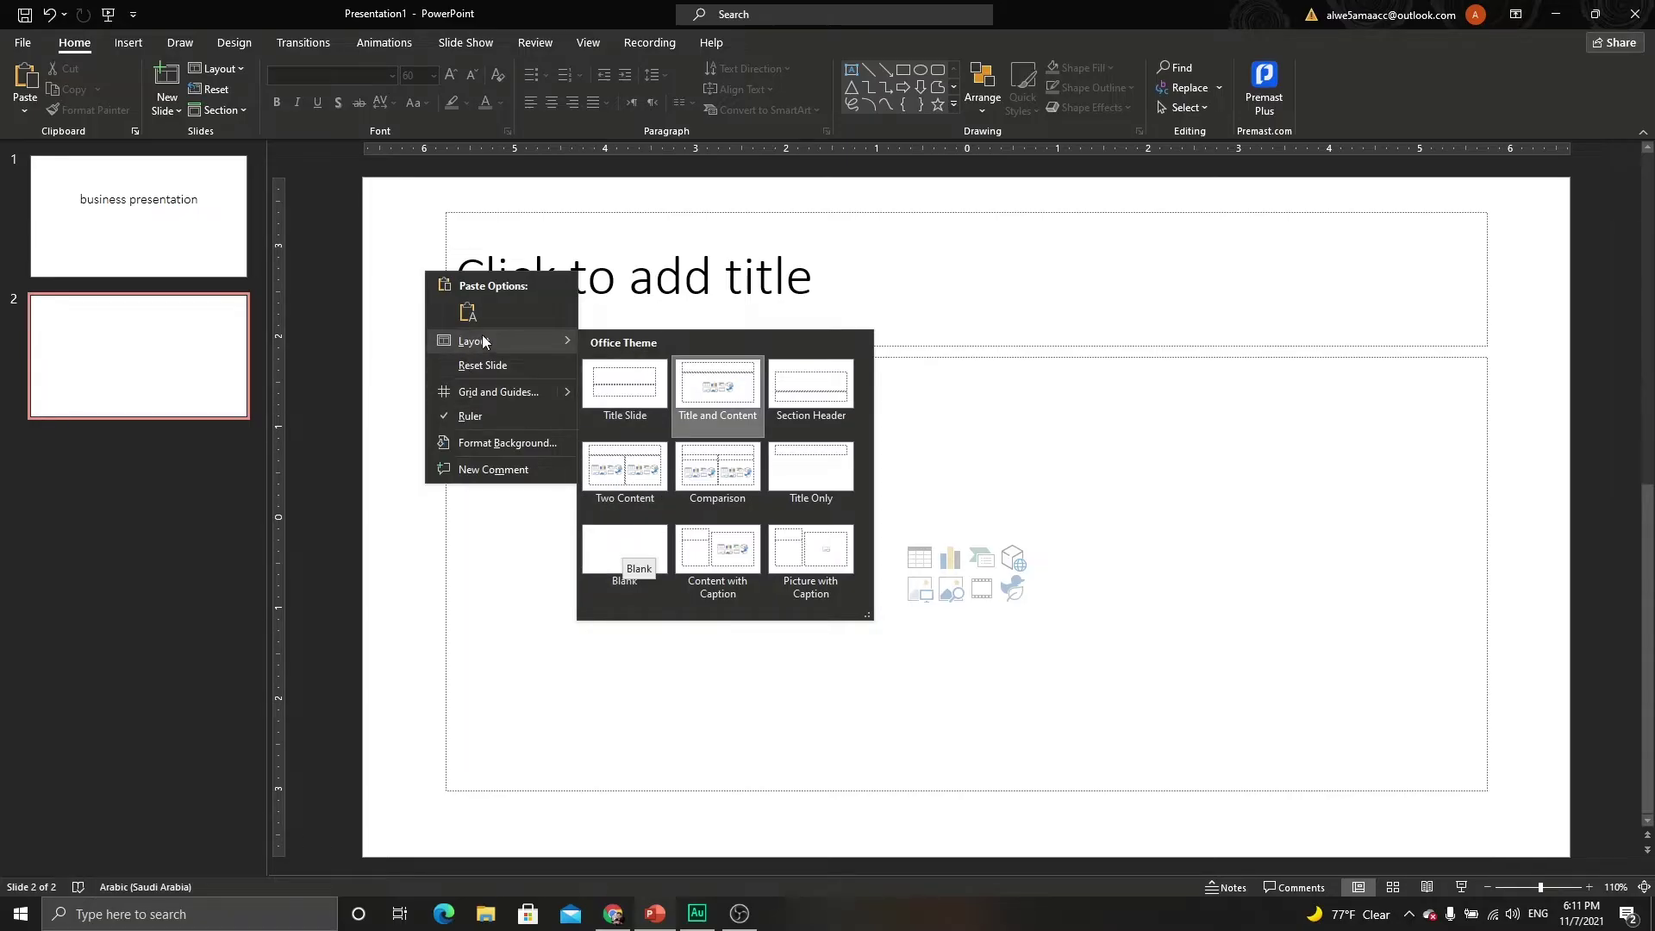
click(646, 552)
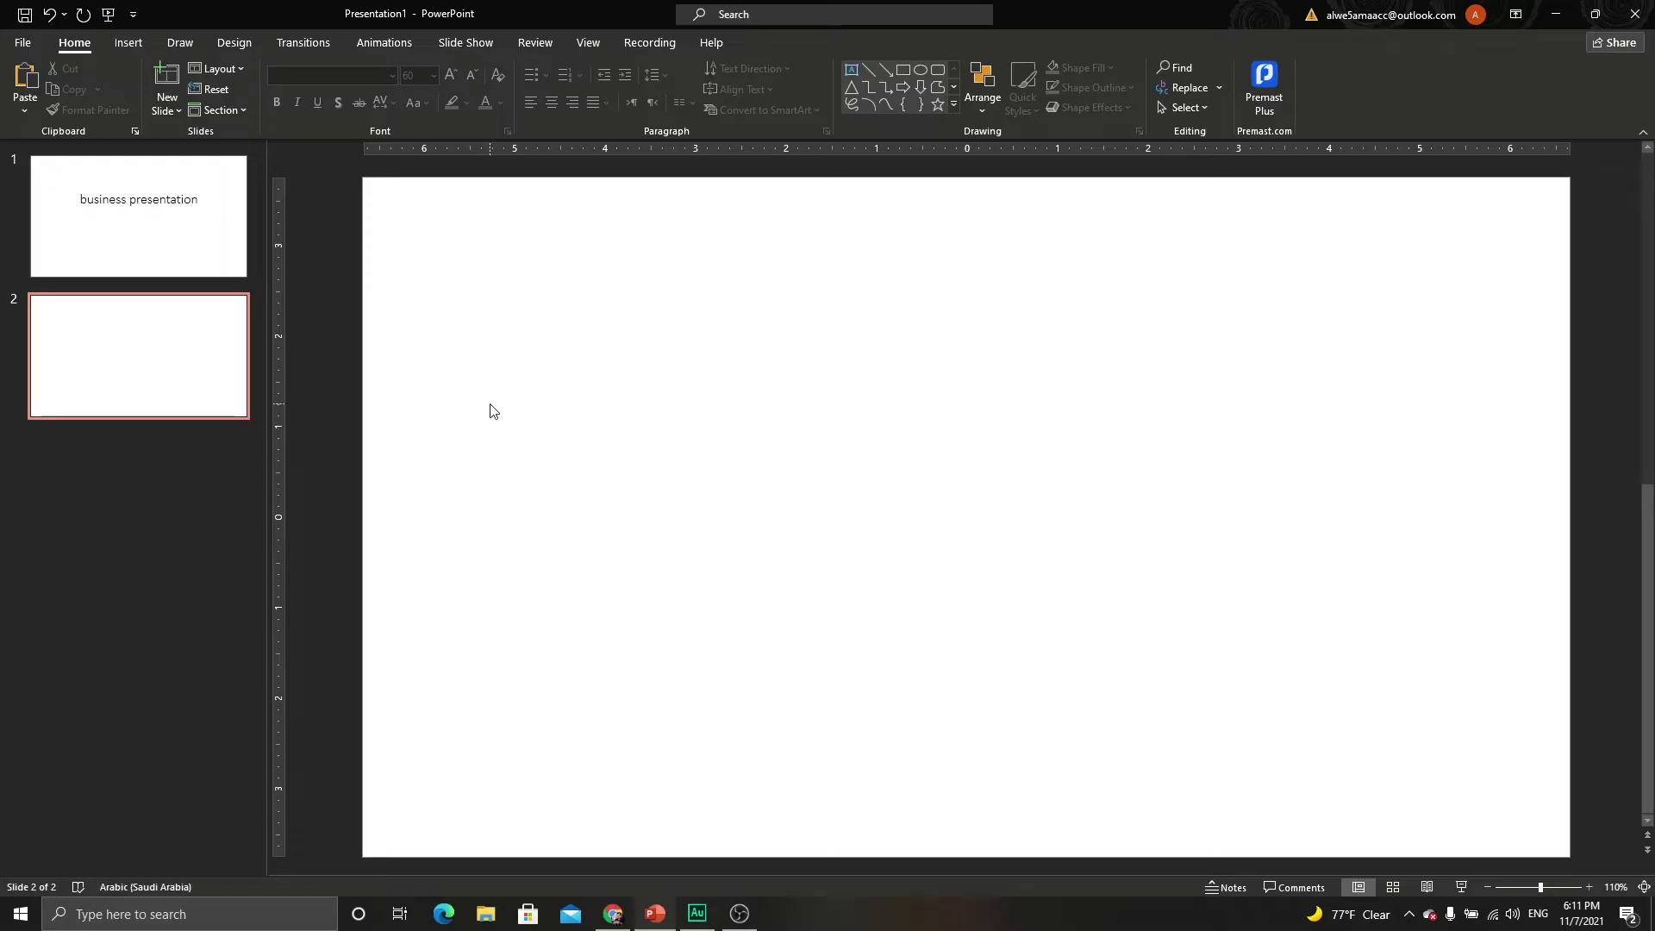
Open the Los Angeles night skyline photo on Unsplash and copy the image.
click(613, 914)
mouse_move(820, 519)
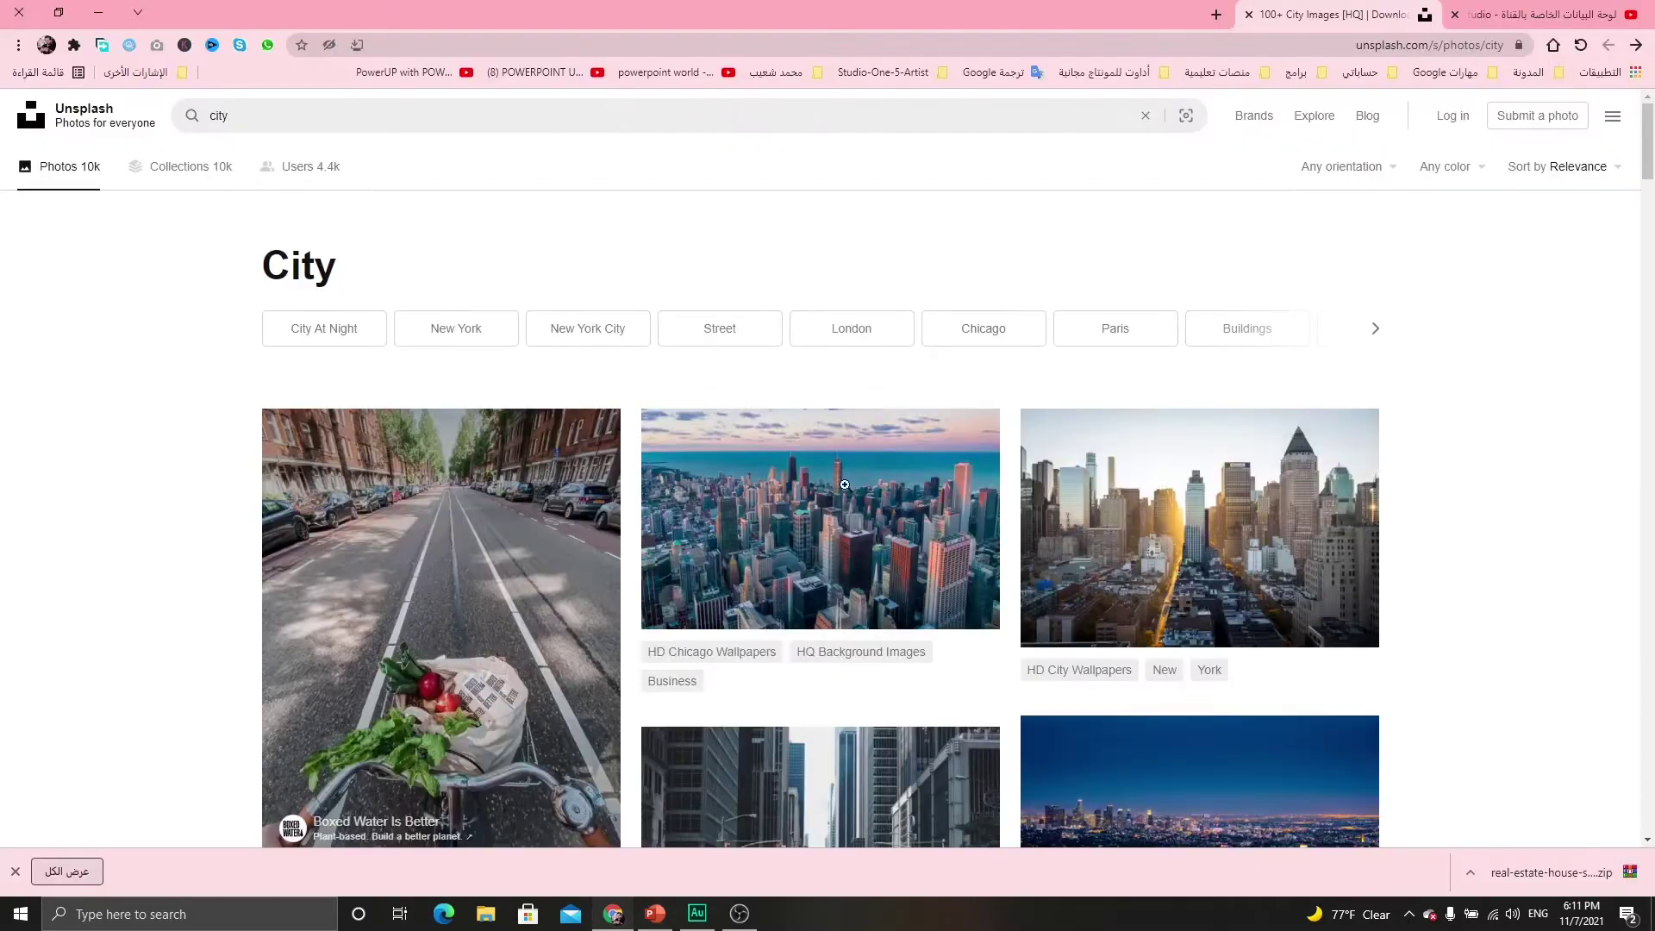
scroll(866, 493, down, 2)
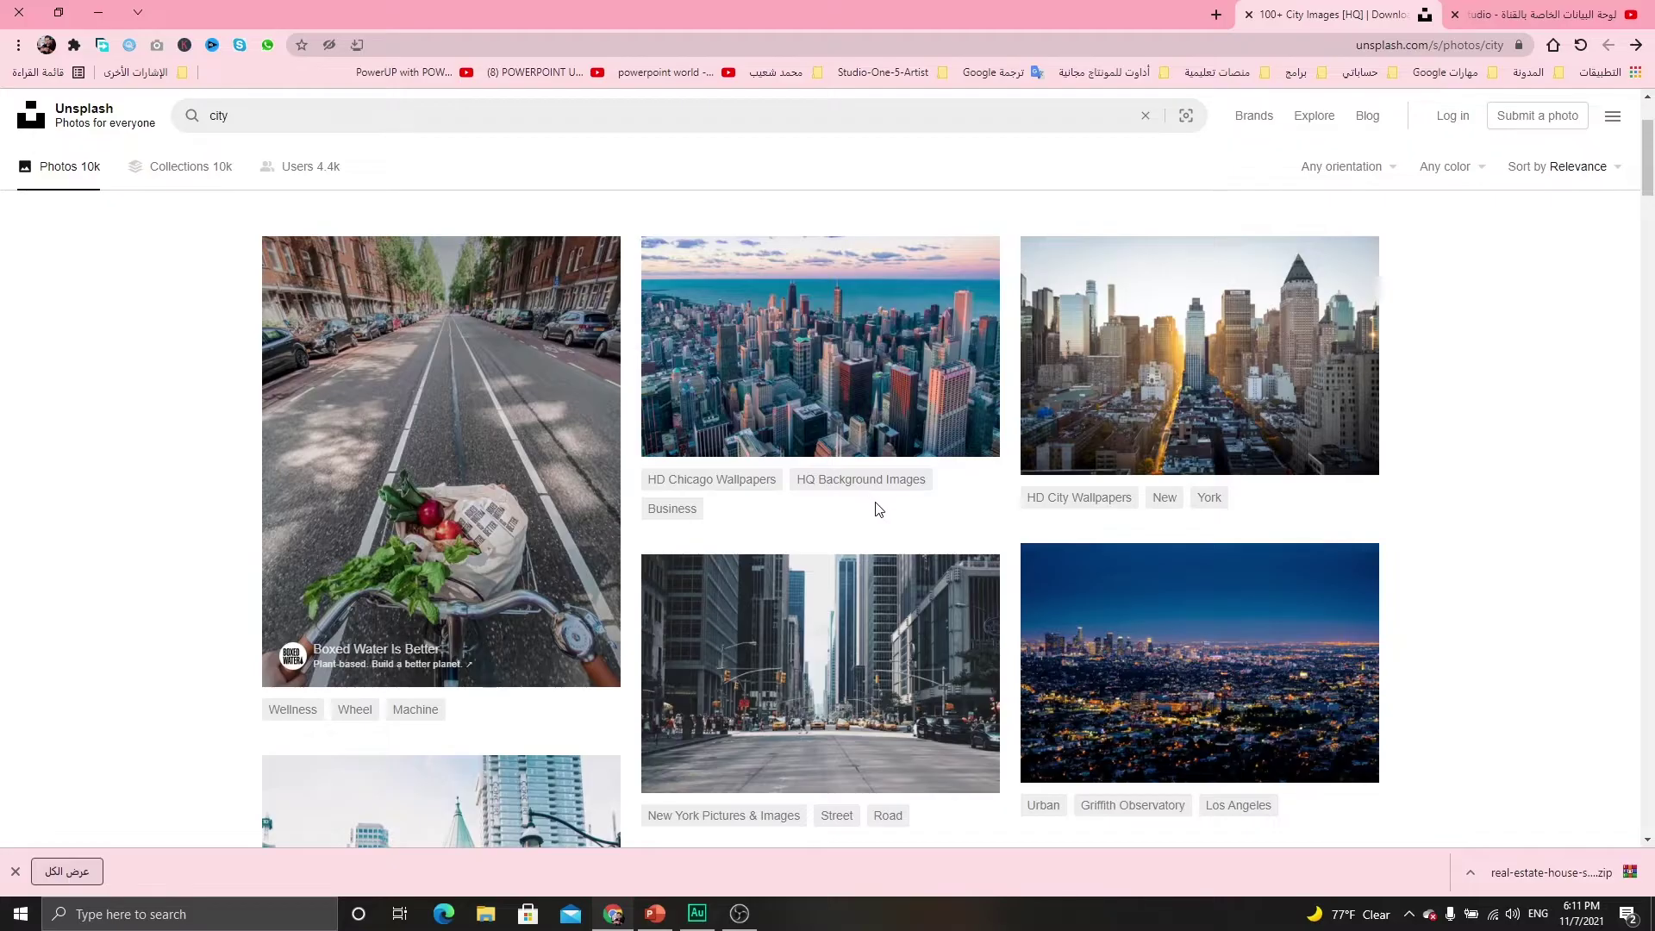
scroll(872, 503, down, 1)
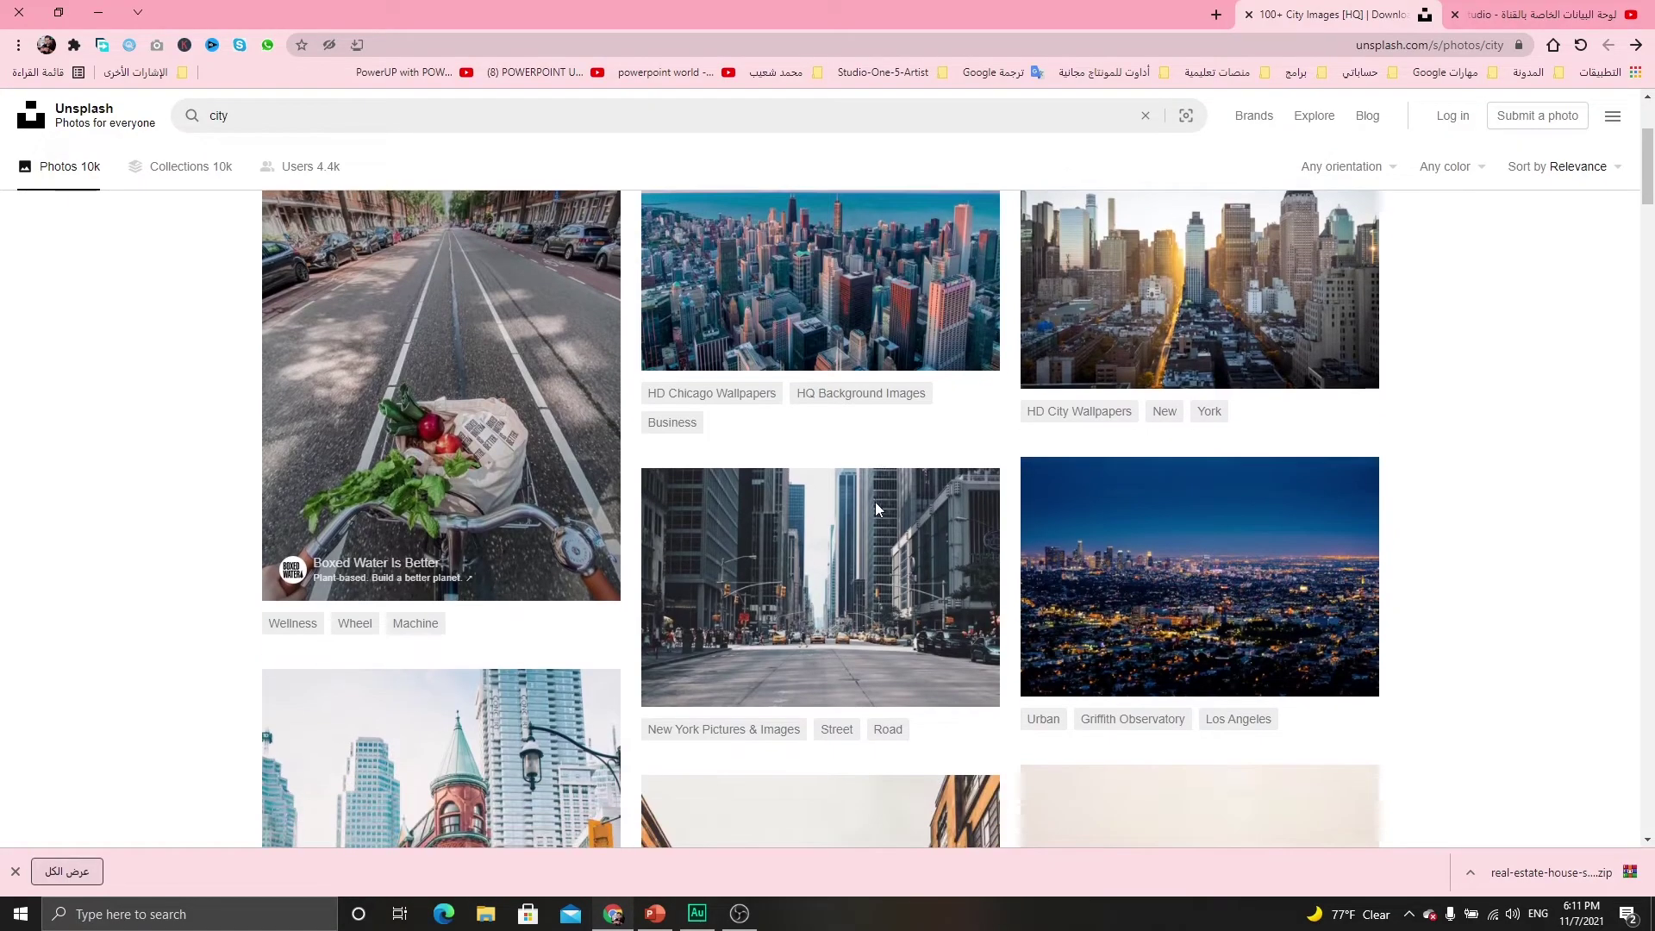
click(1341, 633)
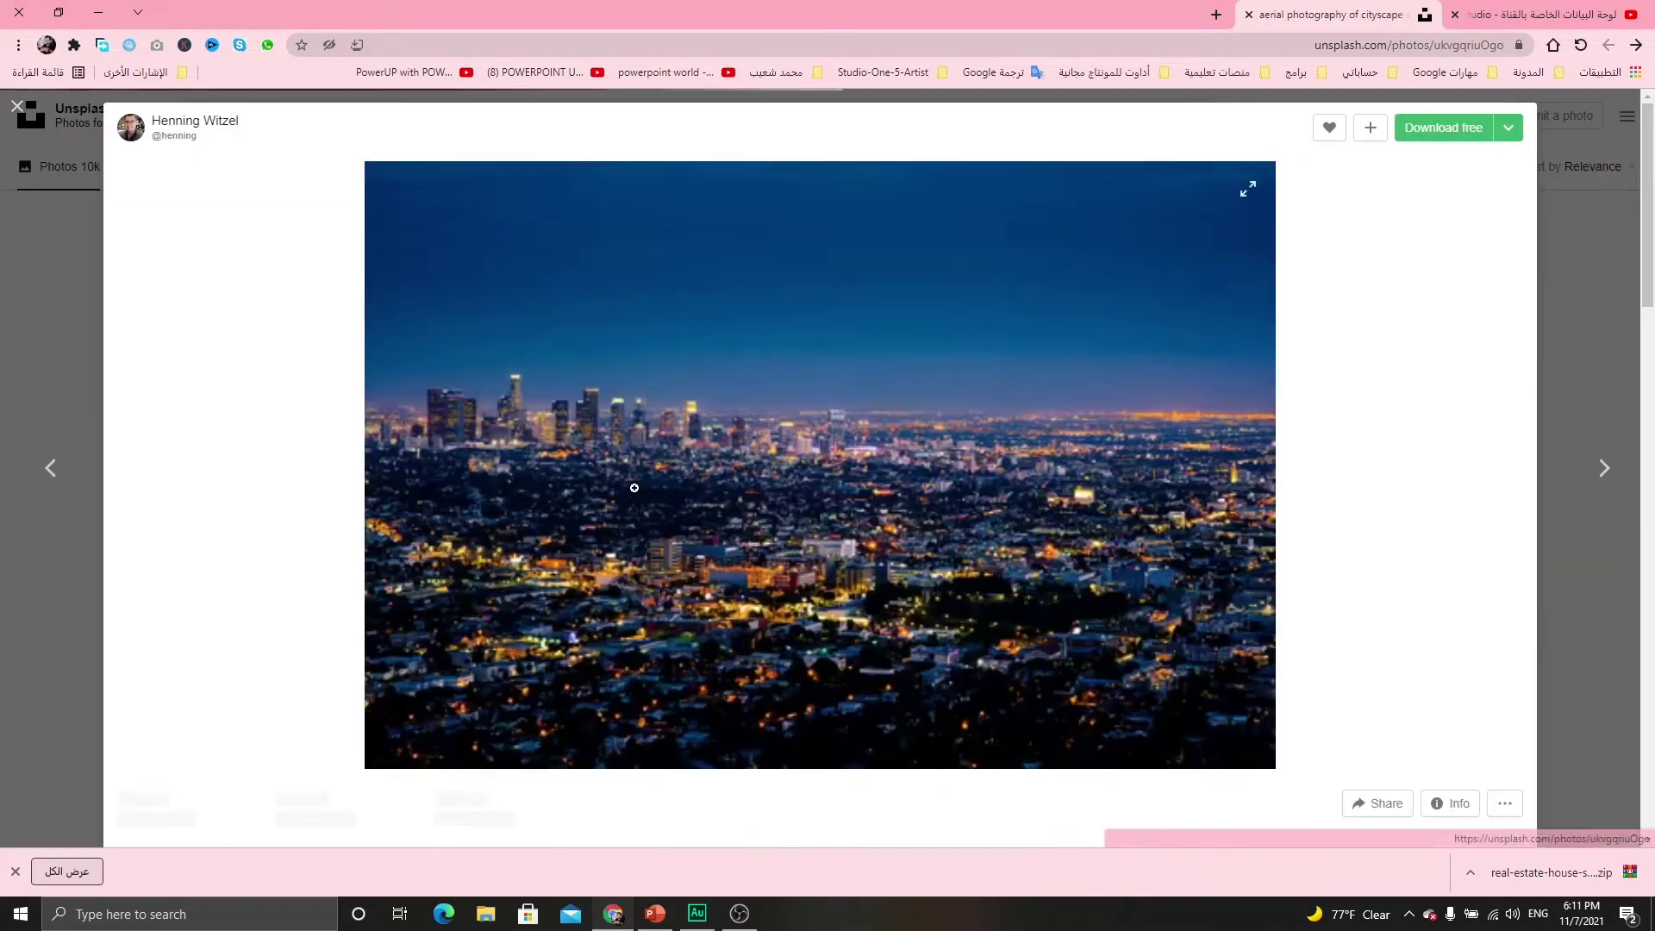
right_click(972, 444)
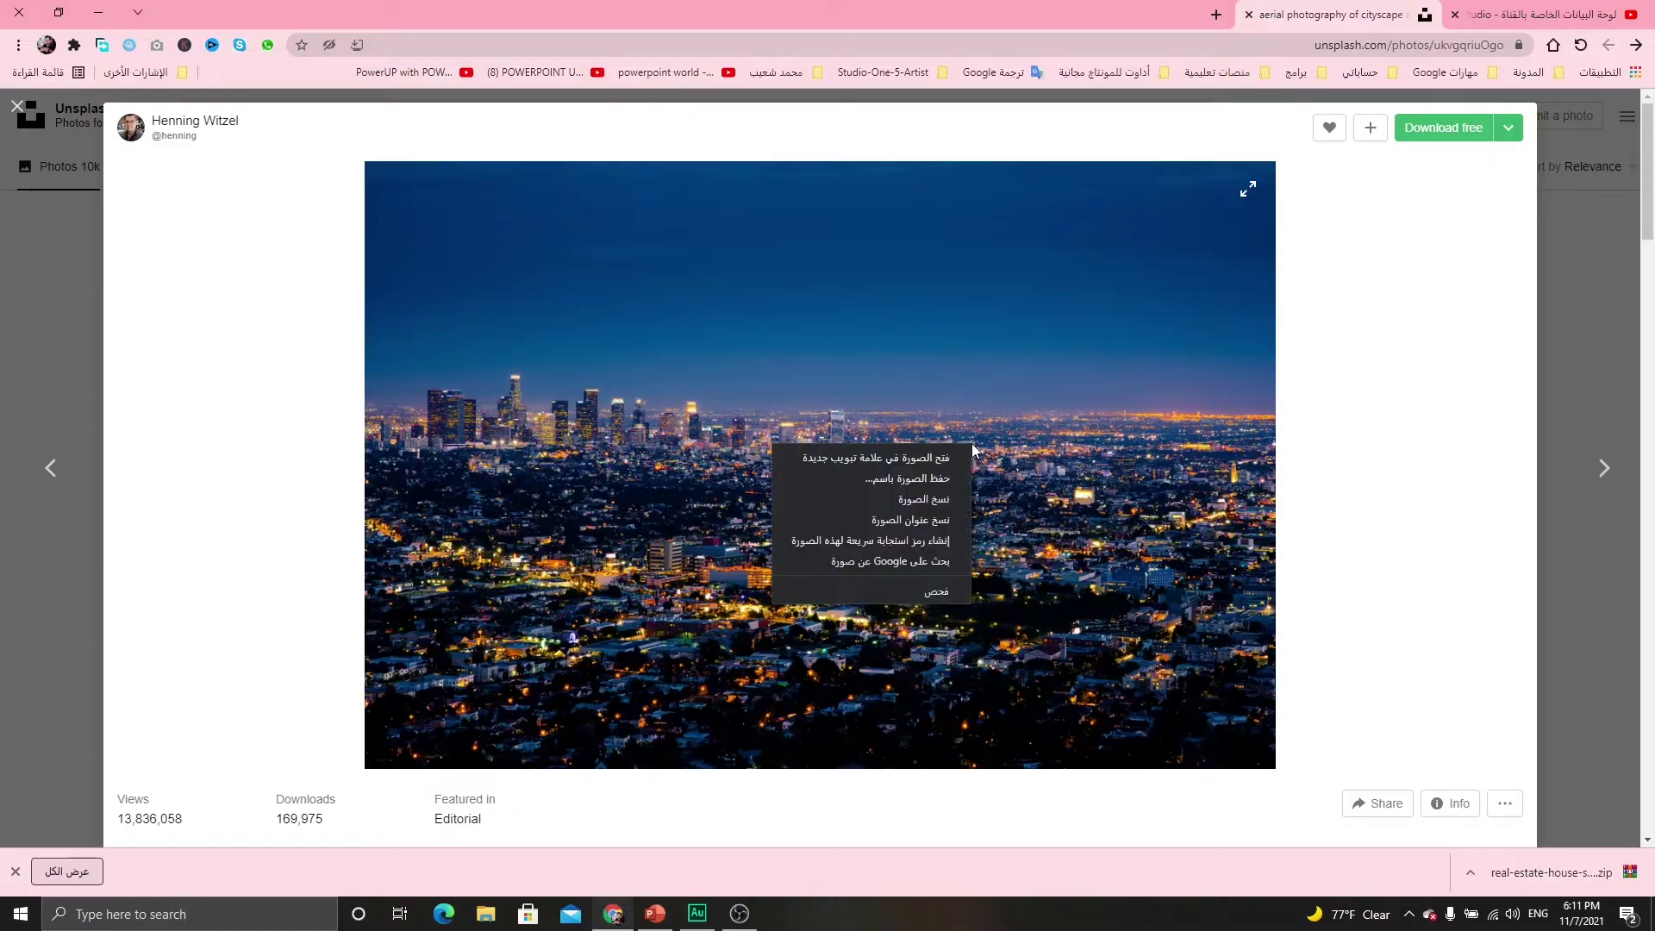
click(907, 502)
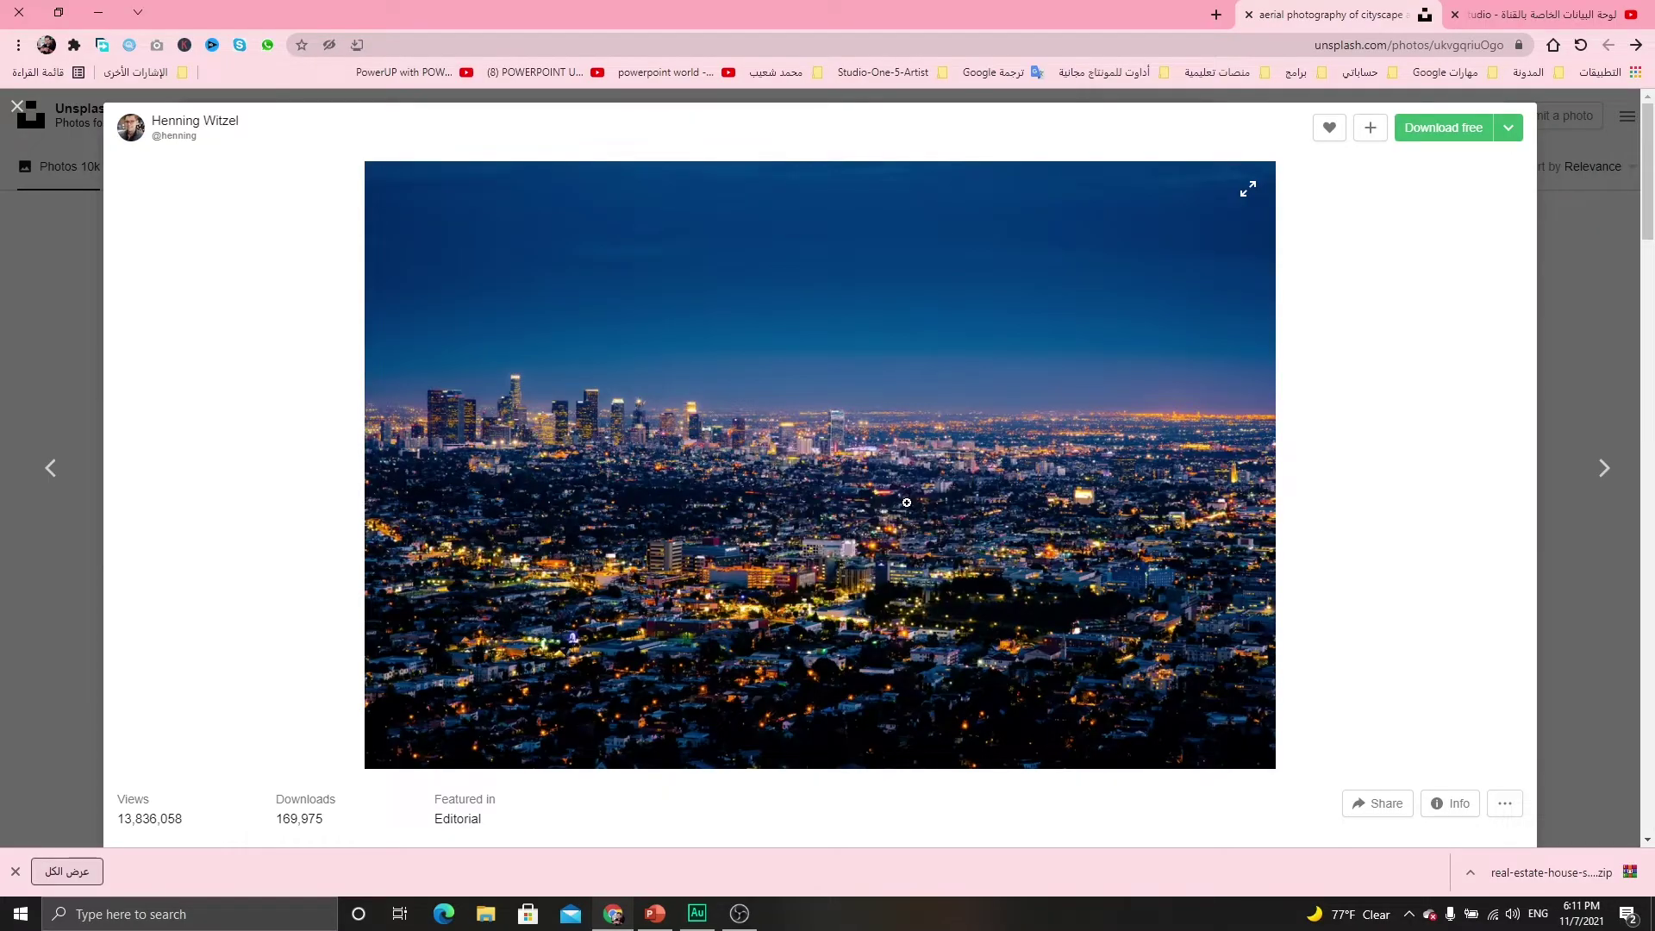
click(655, 913)
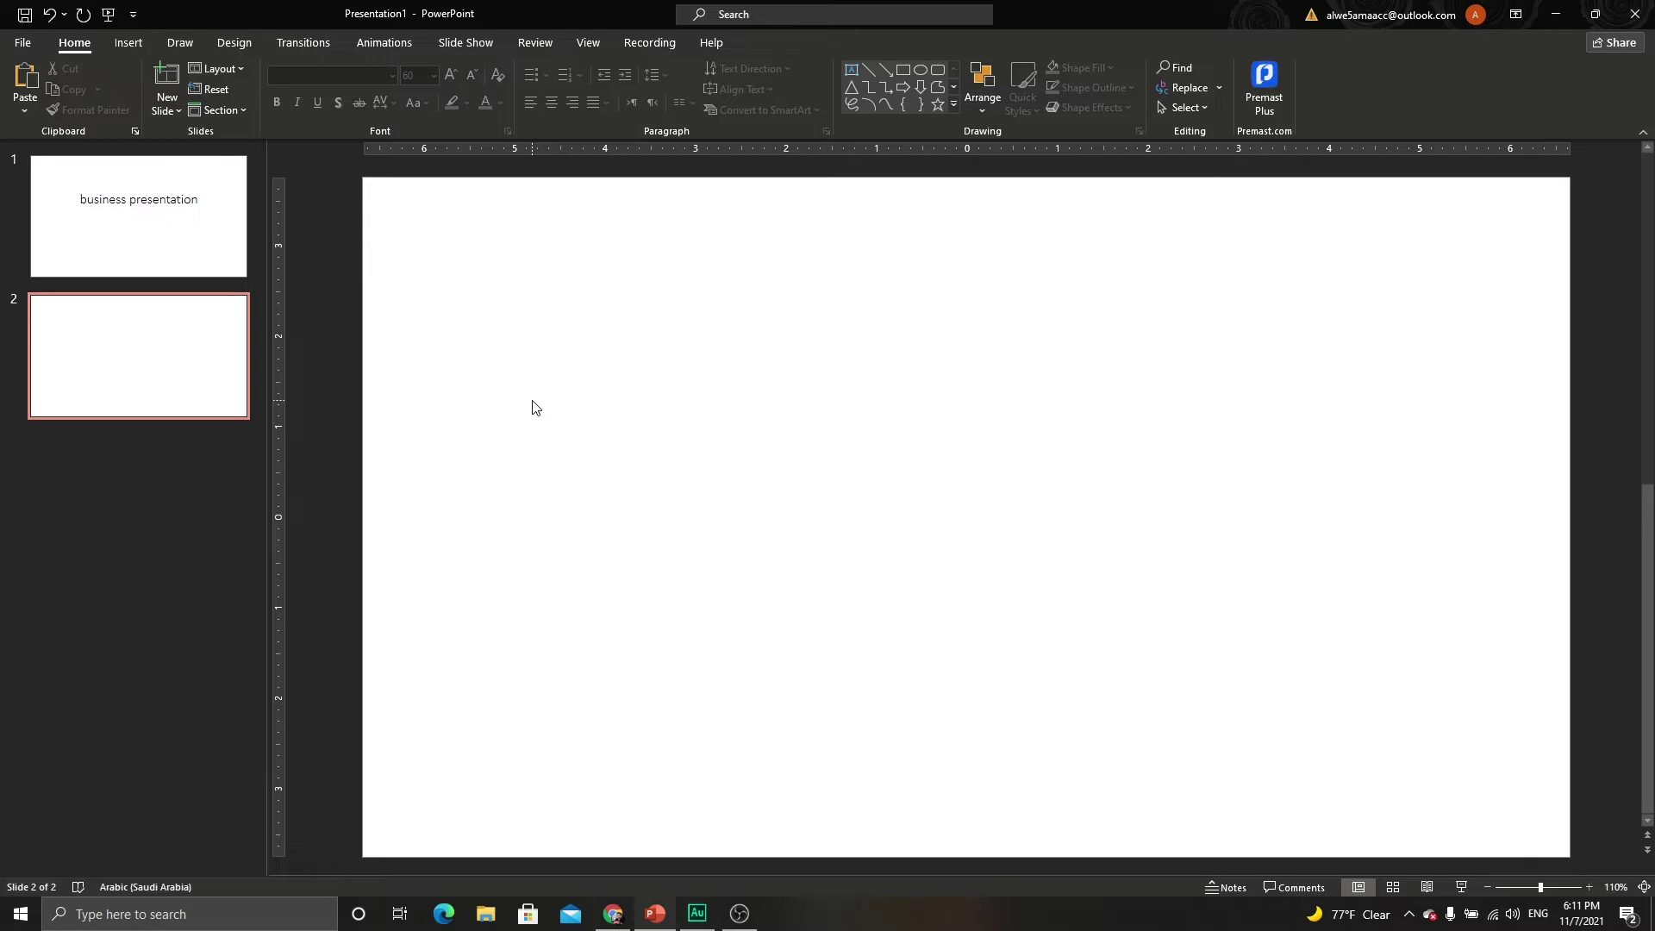
Paste the night city photo onto slide 2 and crop it to 16:9.
key(ctrl+v)
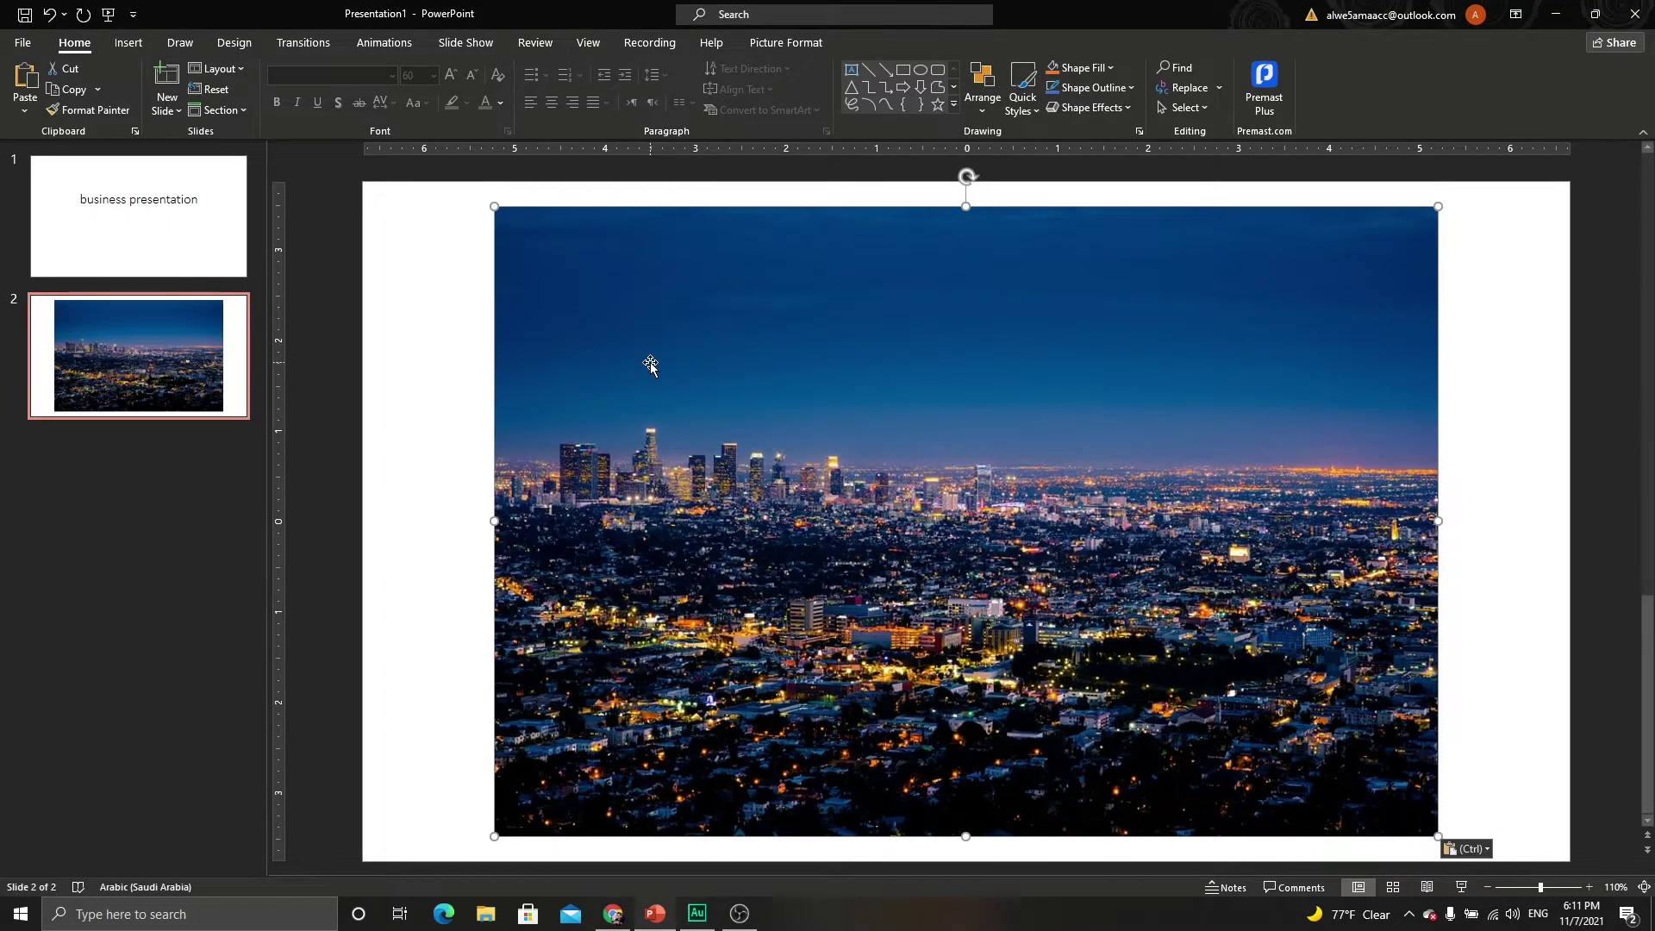
ctrl+scroll(807, 457, down, 4)
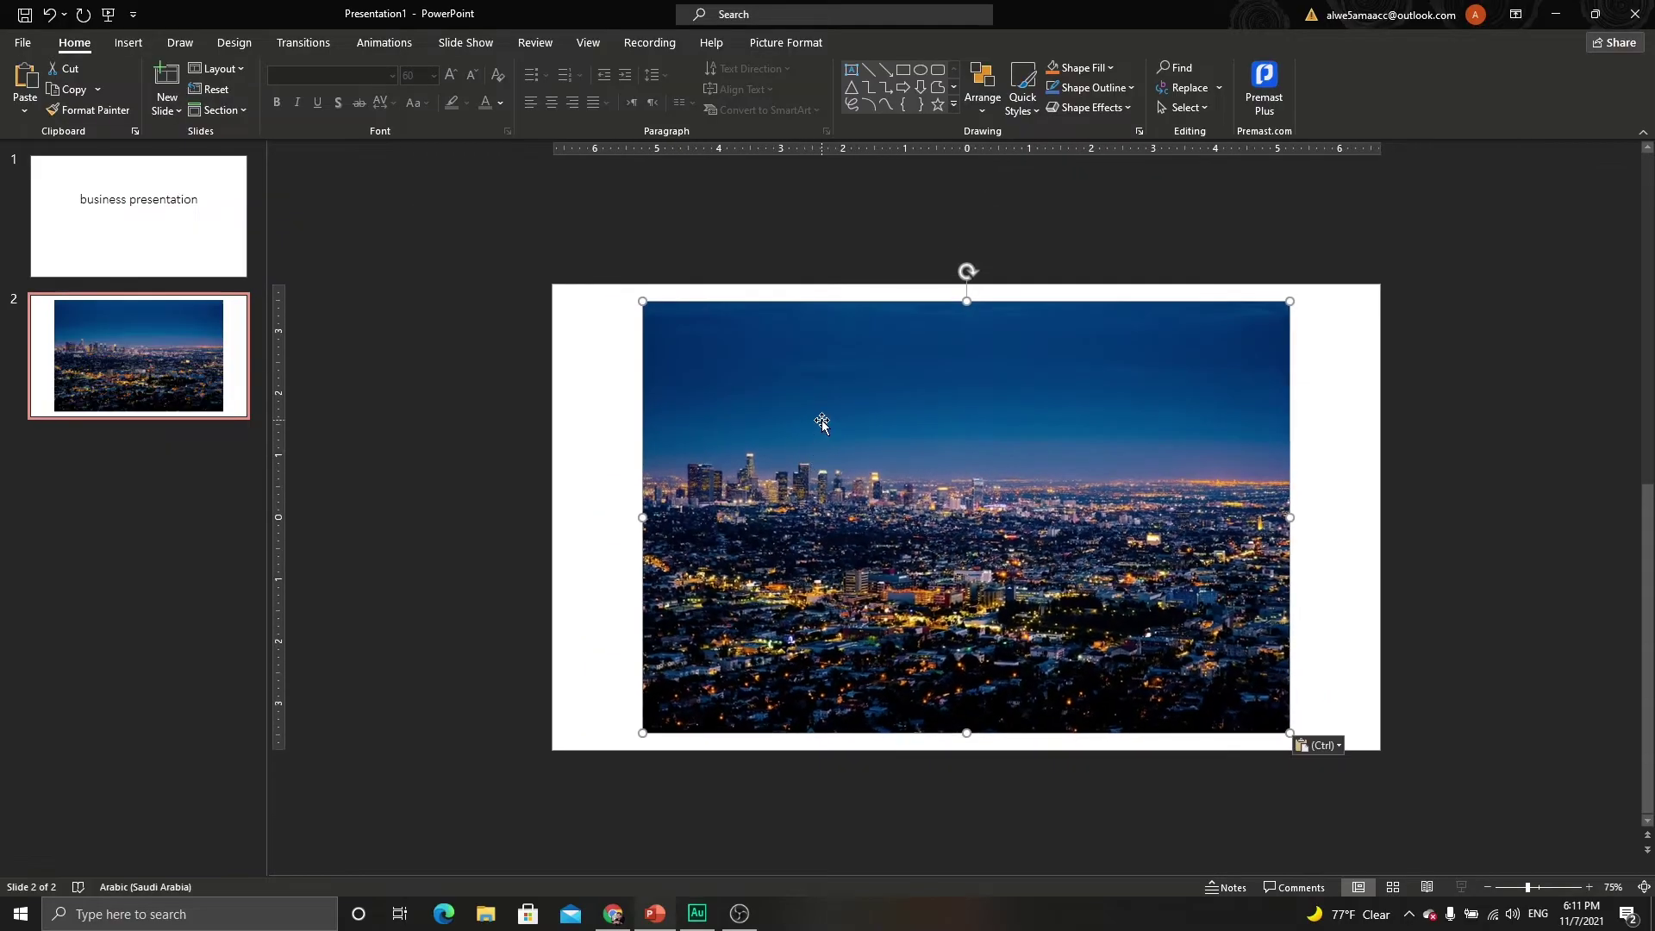
key(ctrl)
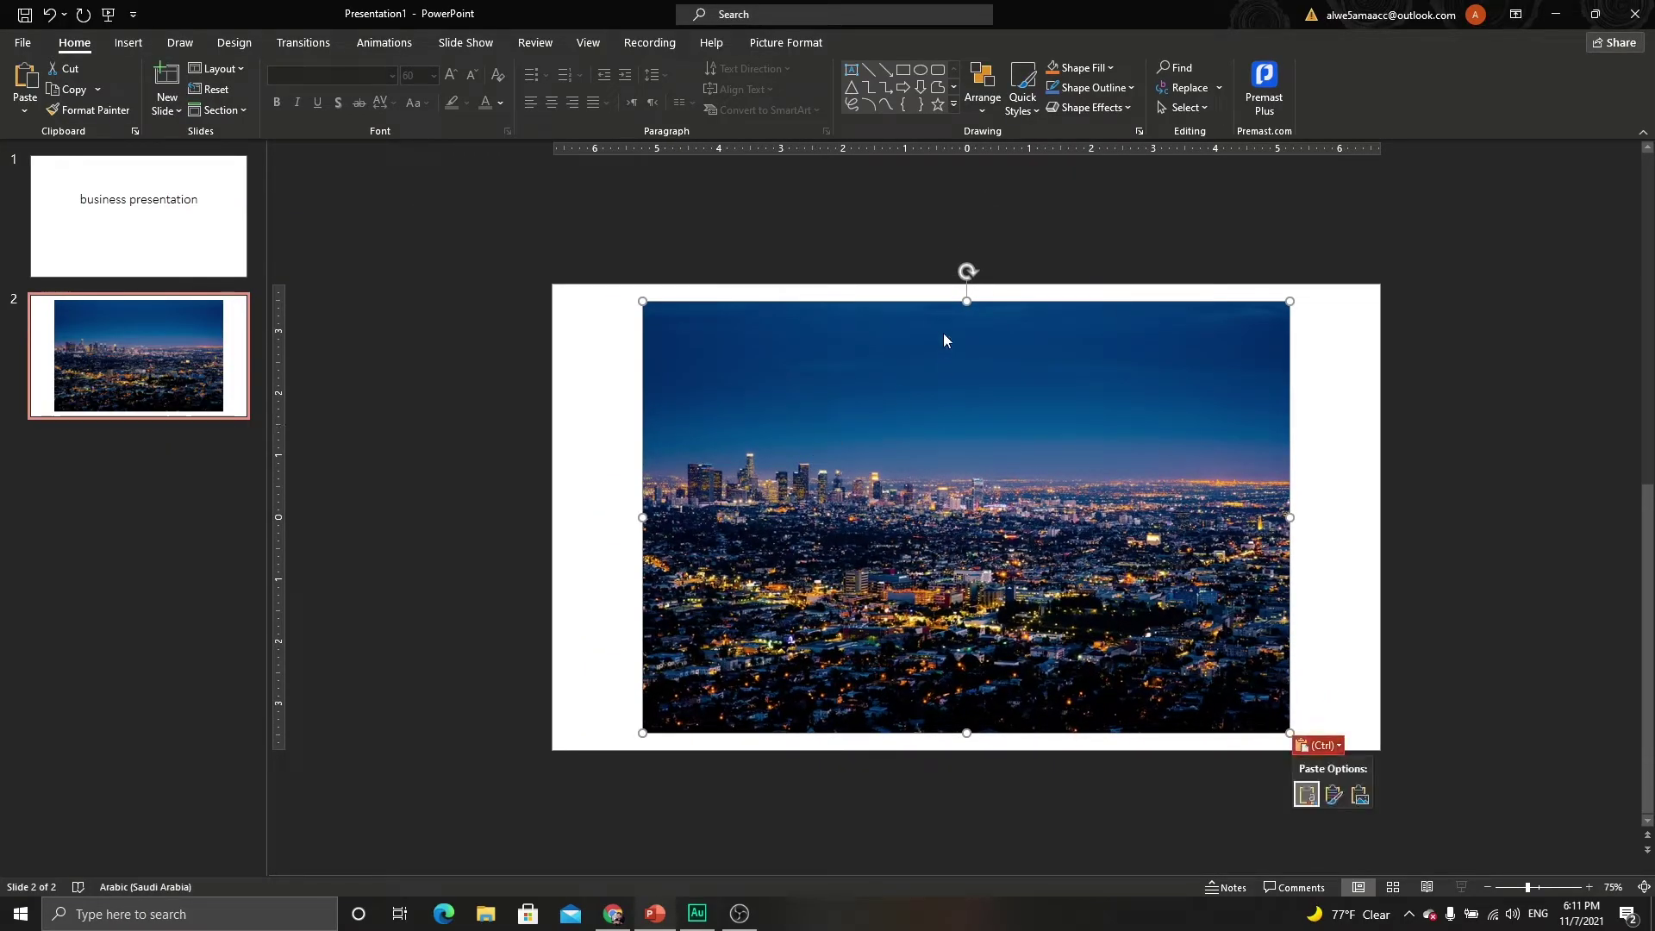
click(785, 44)
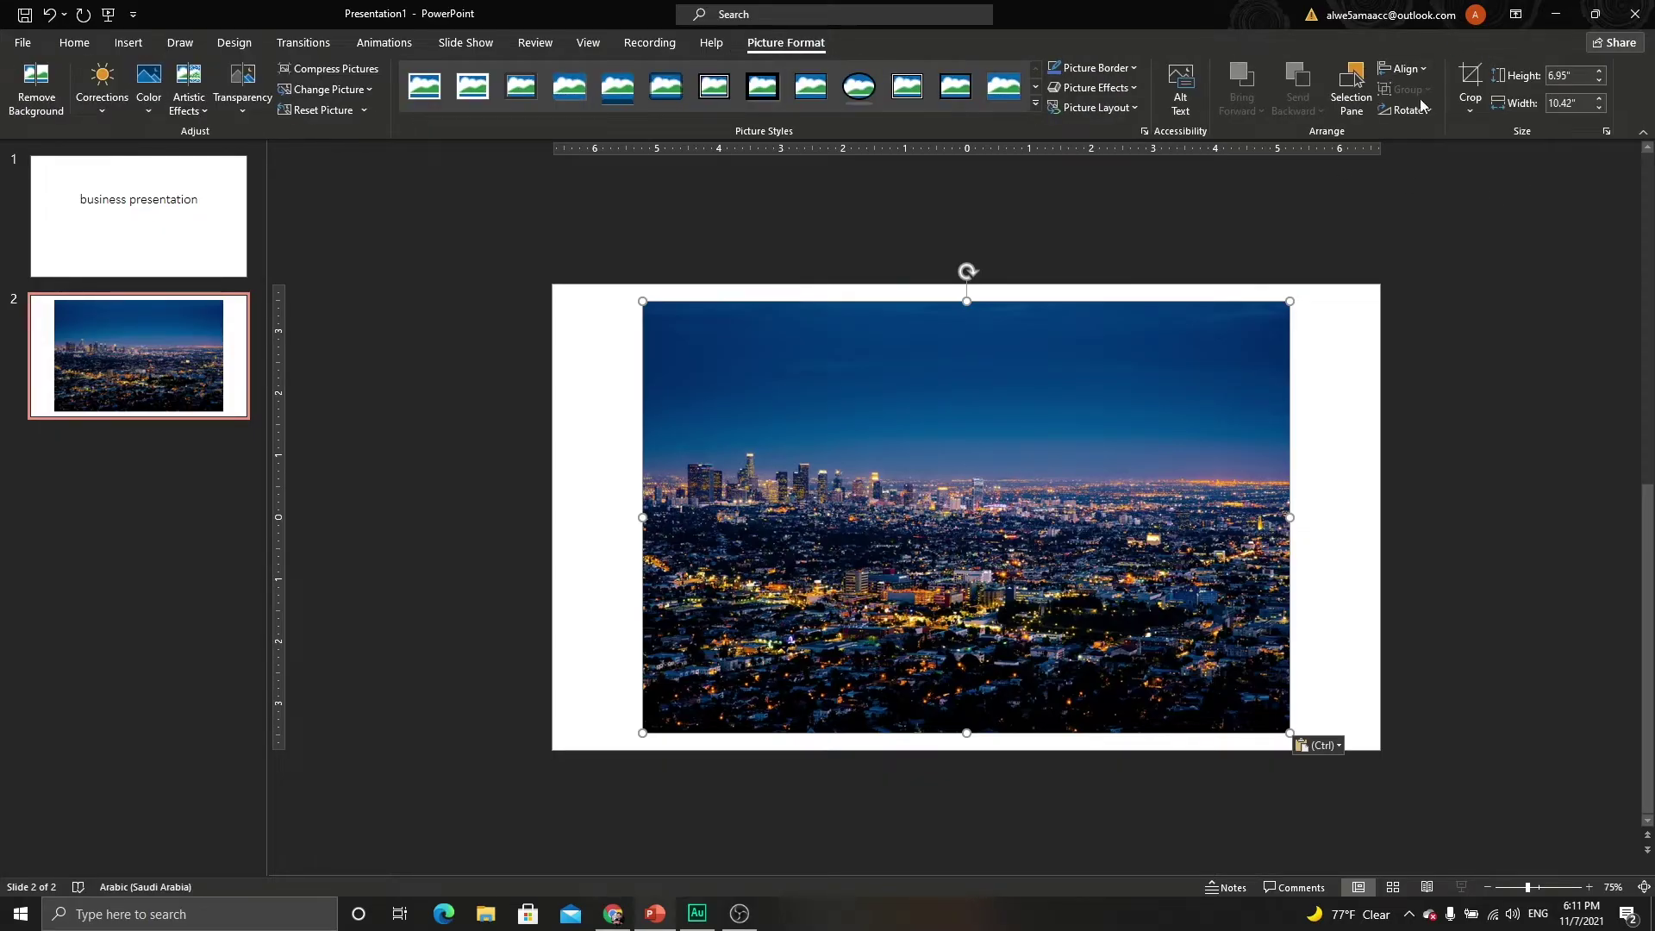
click(1471, 112)
mouse_move(1514, 182)
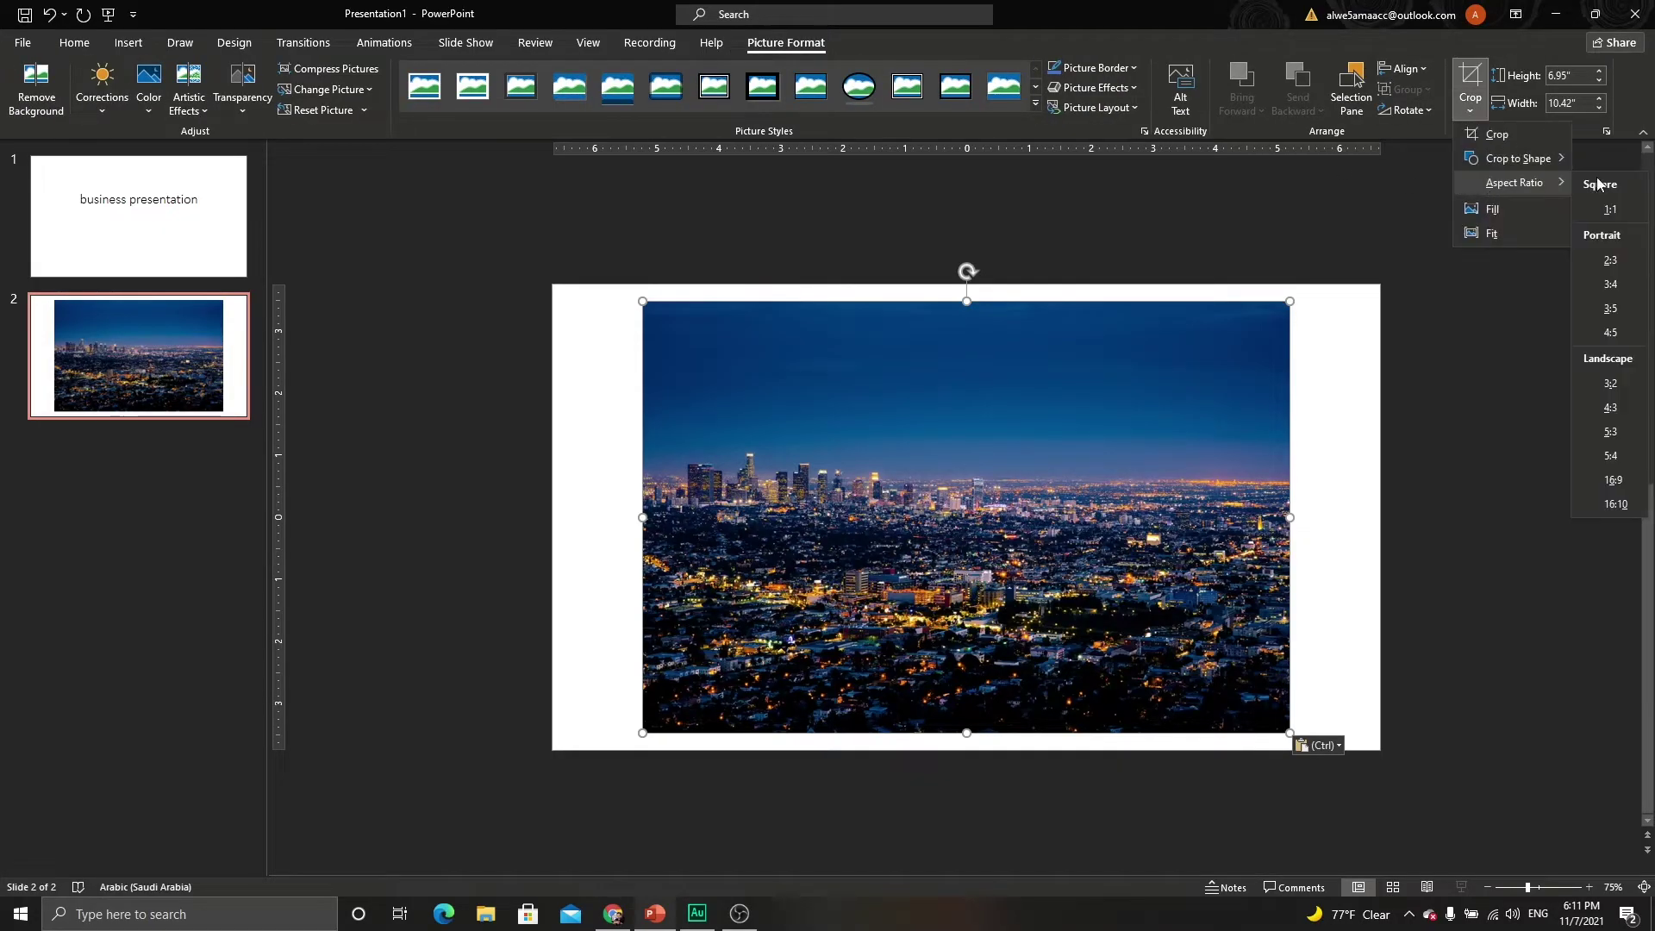
click(1603, 480)
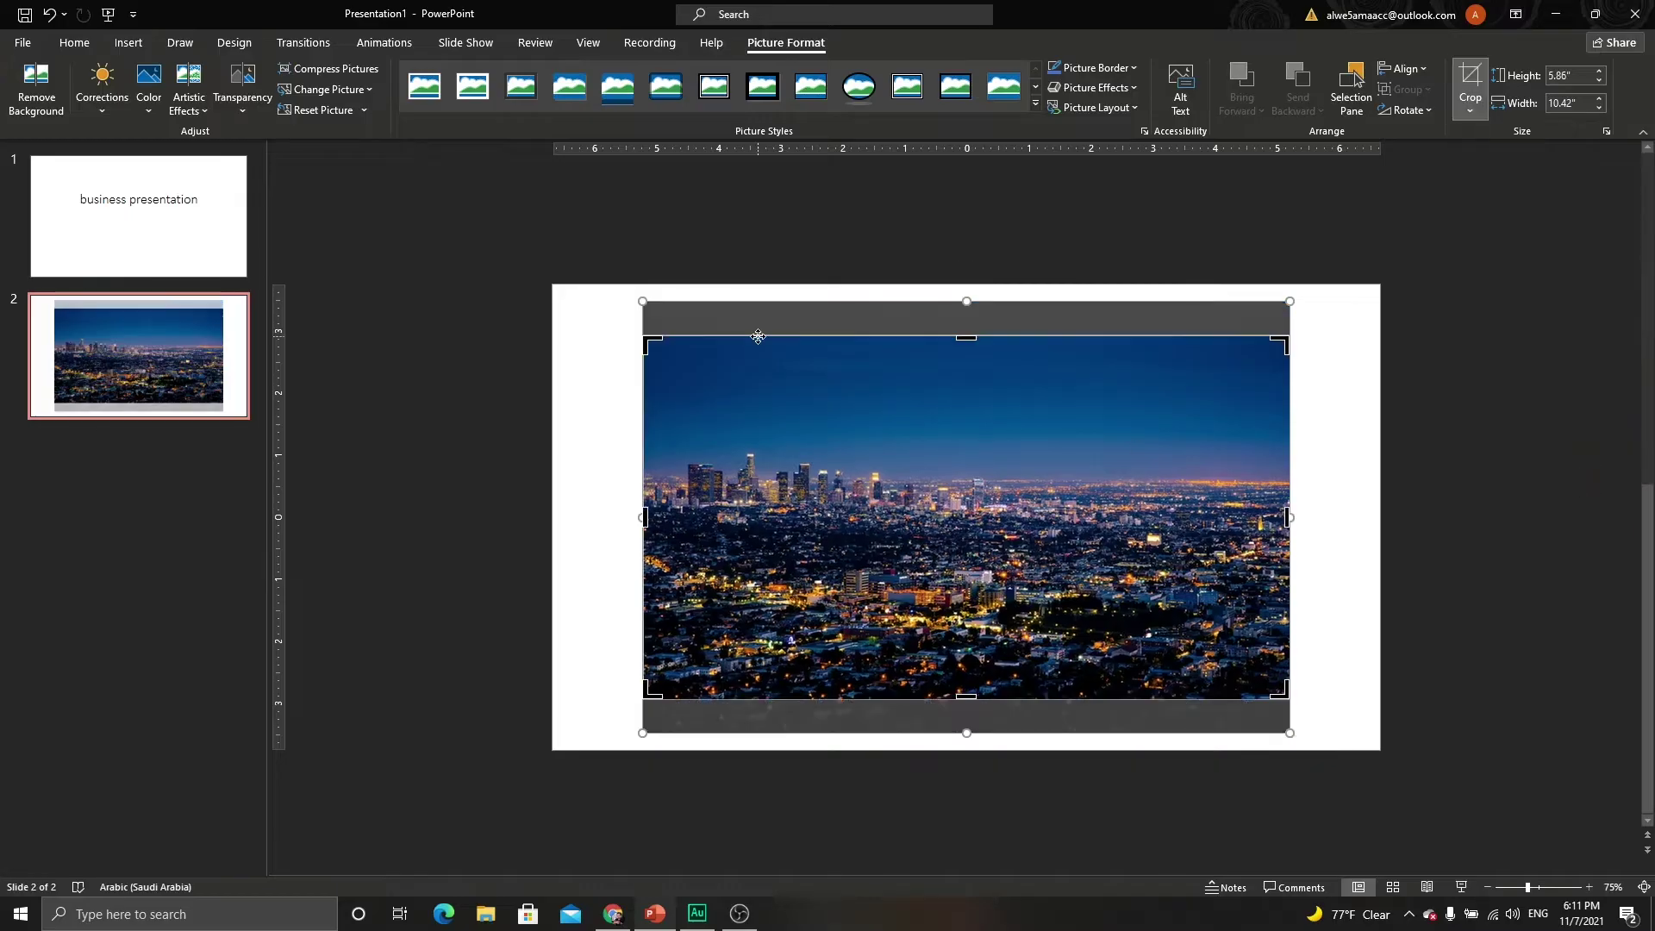
click(742, 246)
Move and resize the photo to 7.5" × 13.33" so it fills the whole slide.
drag(742, 414, 658, 364)
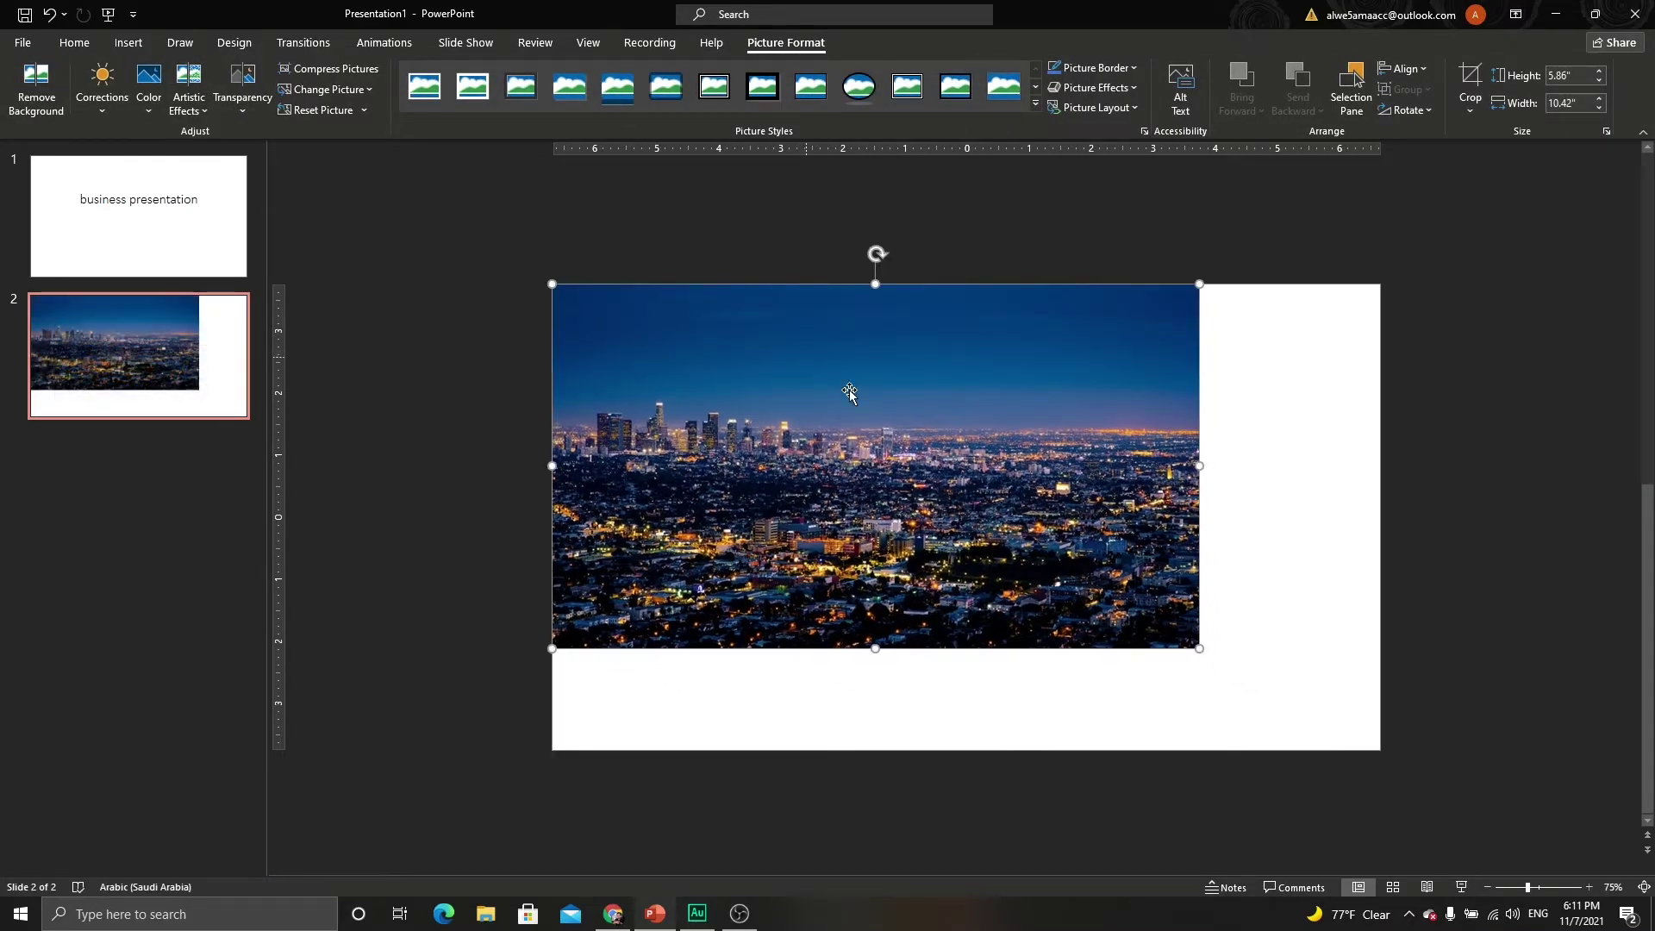
drag(1200, 651, 1382, 723)
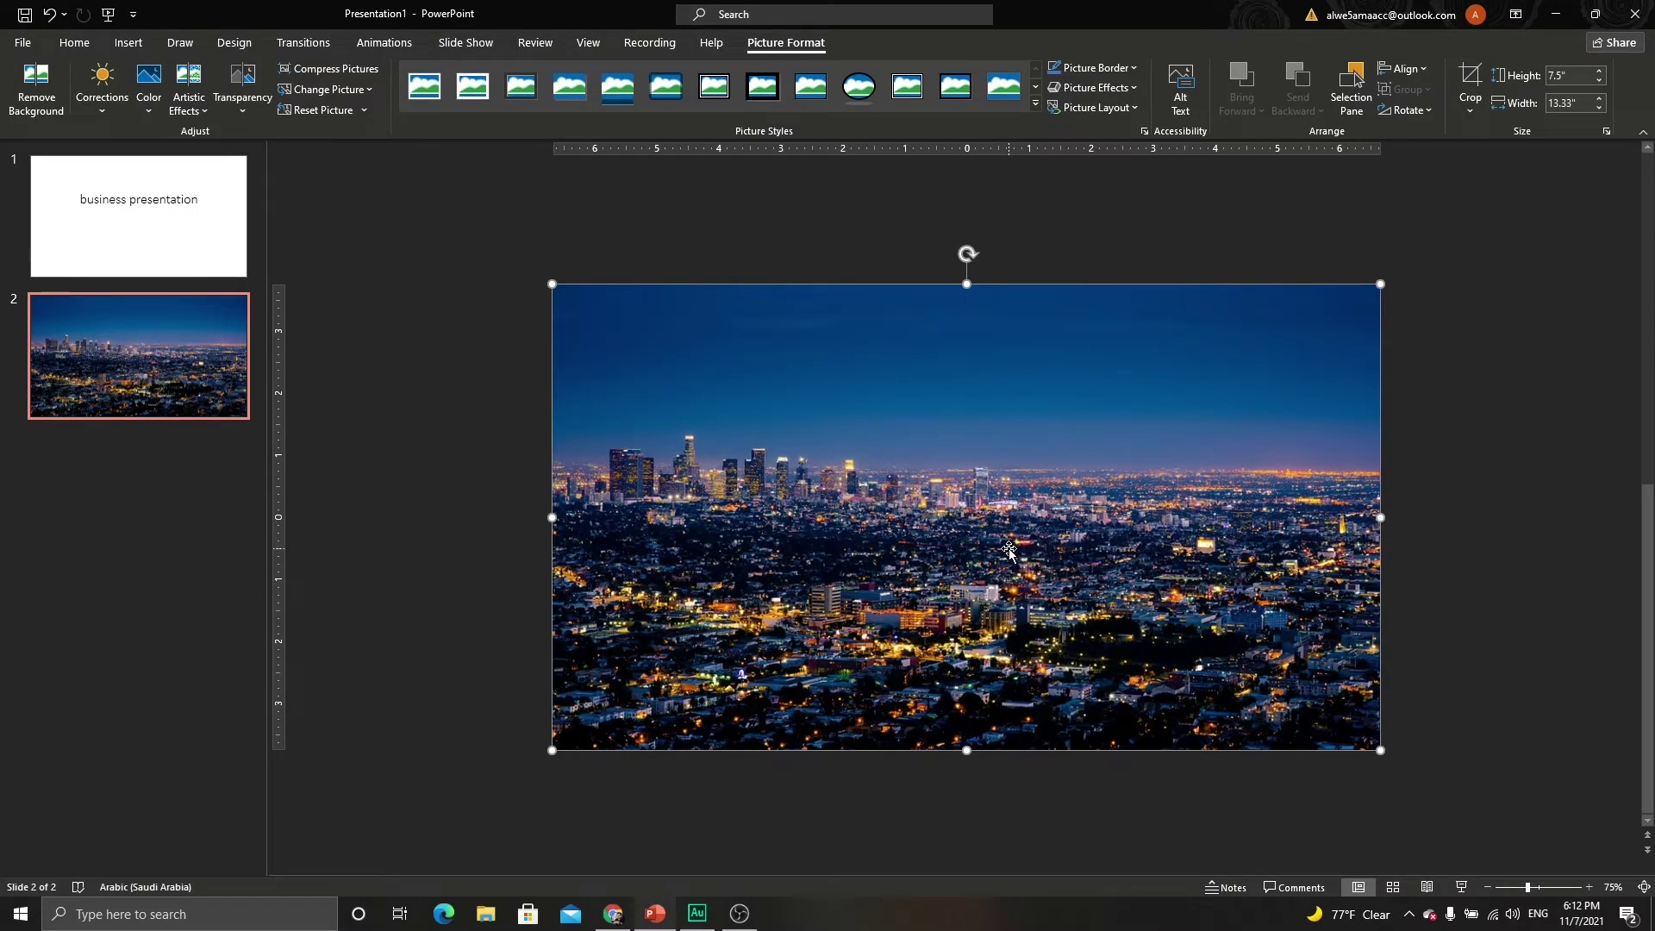
scroll(1009, 551, up, 3)
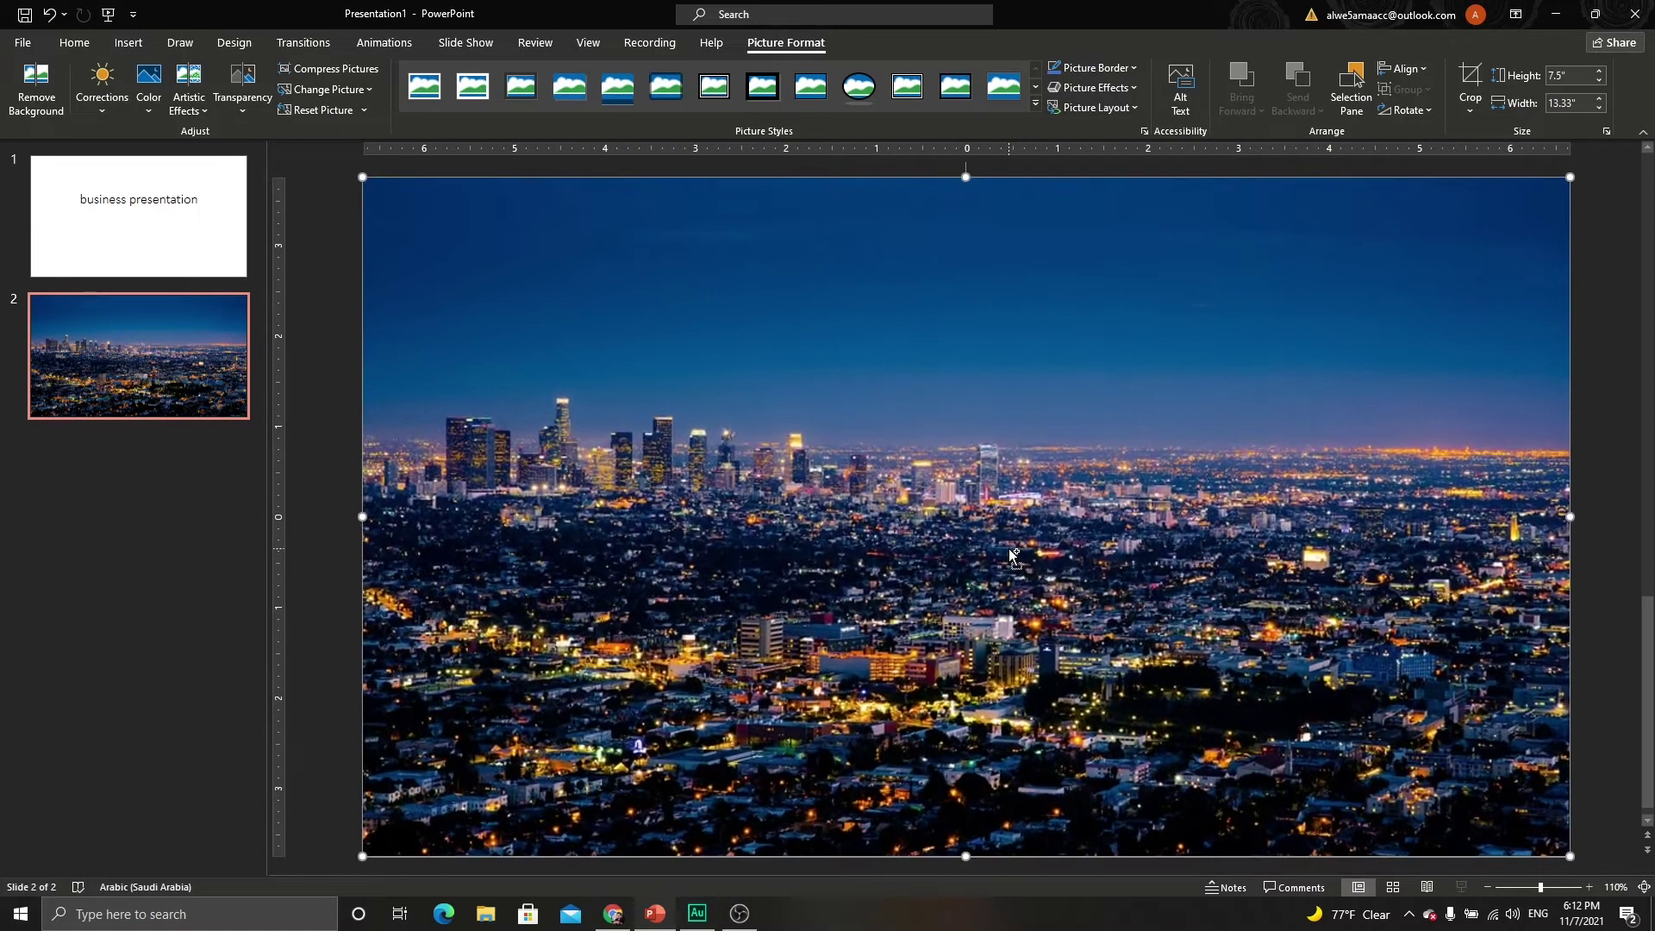
Draw a black, outline-free rectangle covering the entire slide.
click(128, 42)
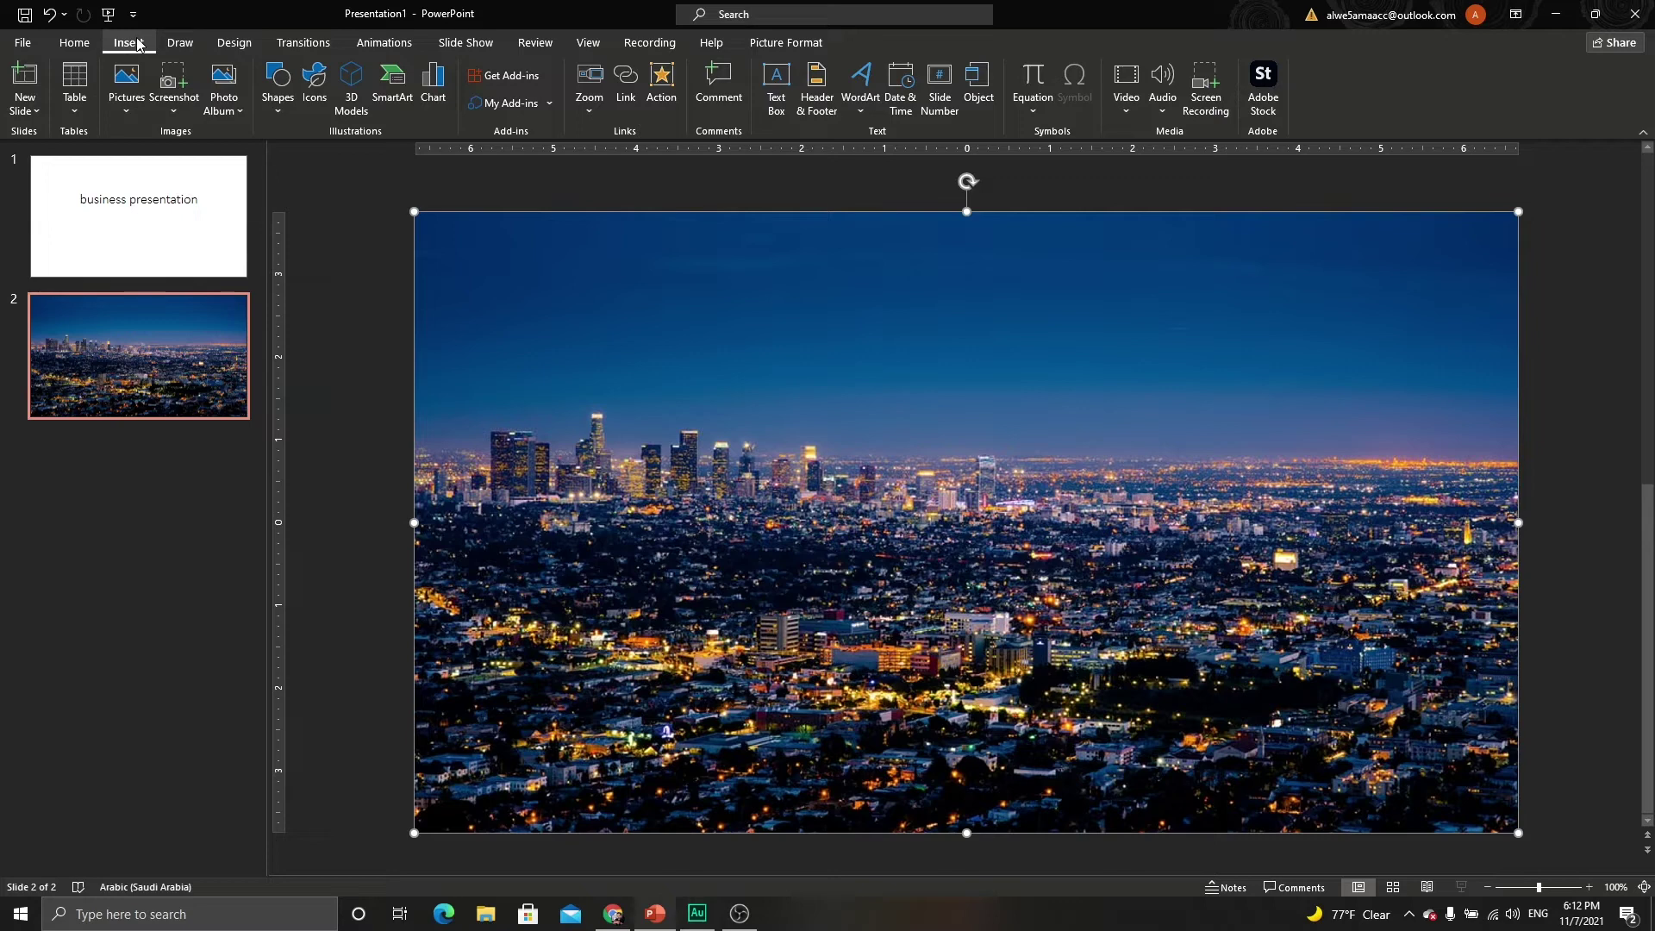
click(277, 86)
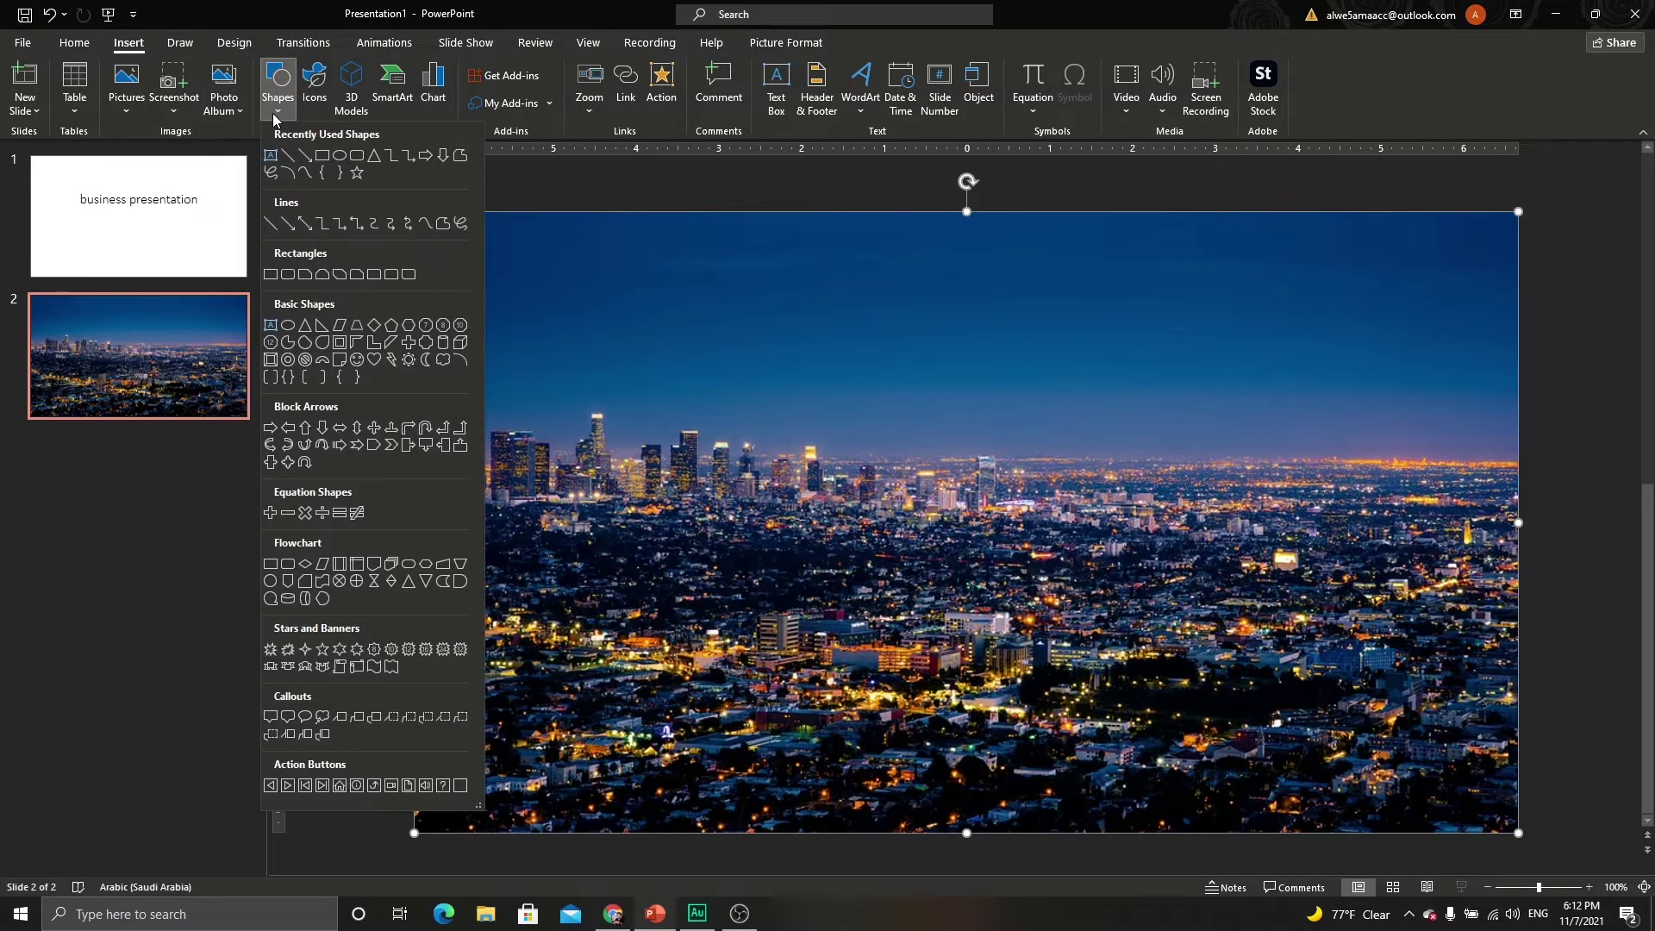
click(322, 156)
drag(412, 210, 1518, 833)
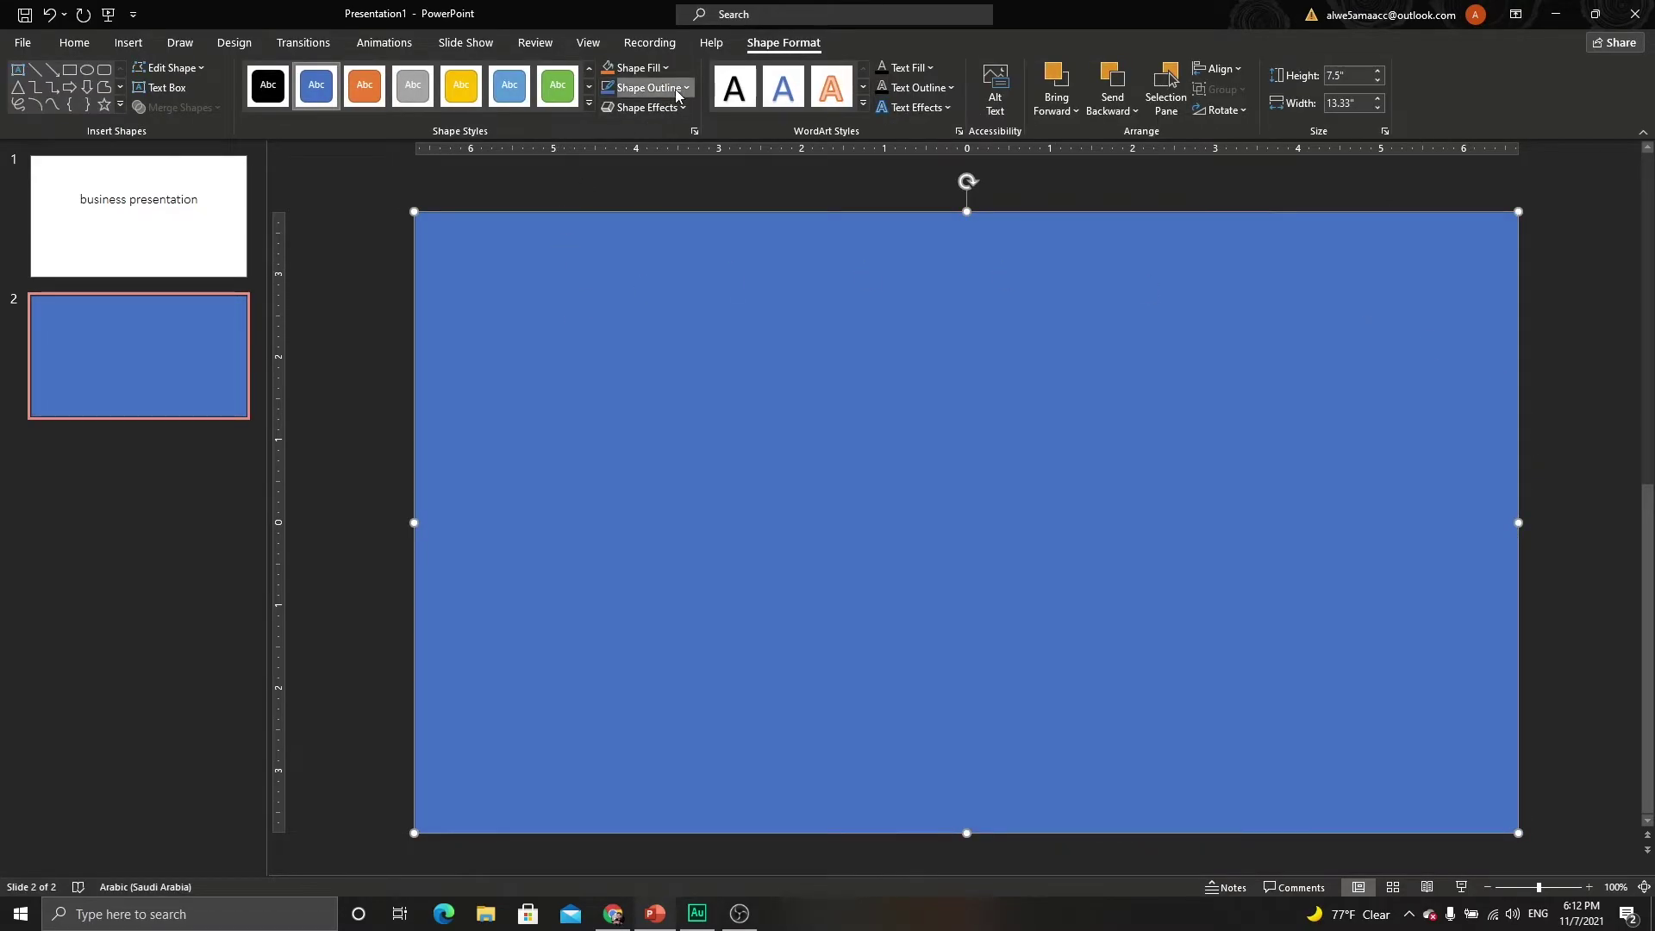
click(648, 87)
click(642, 276)
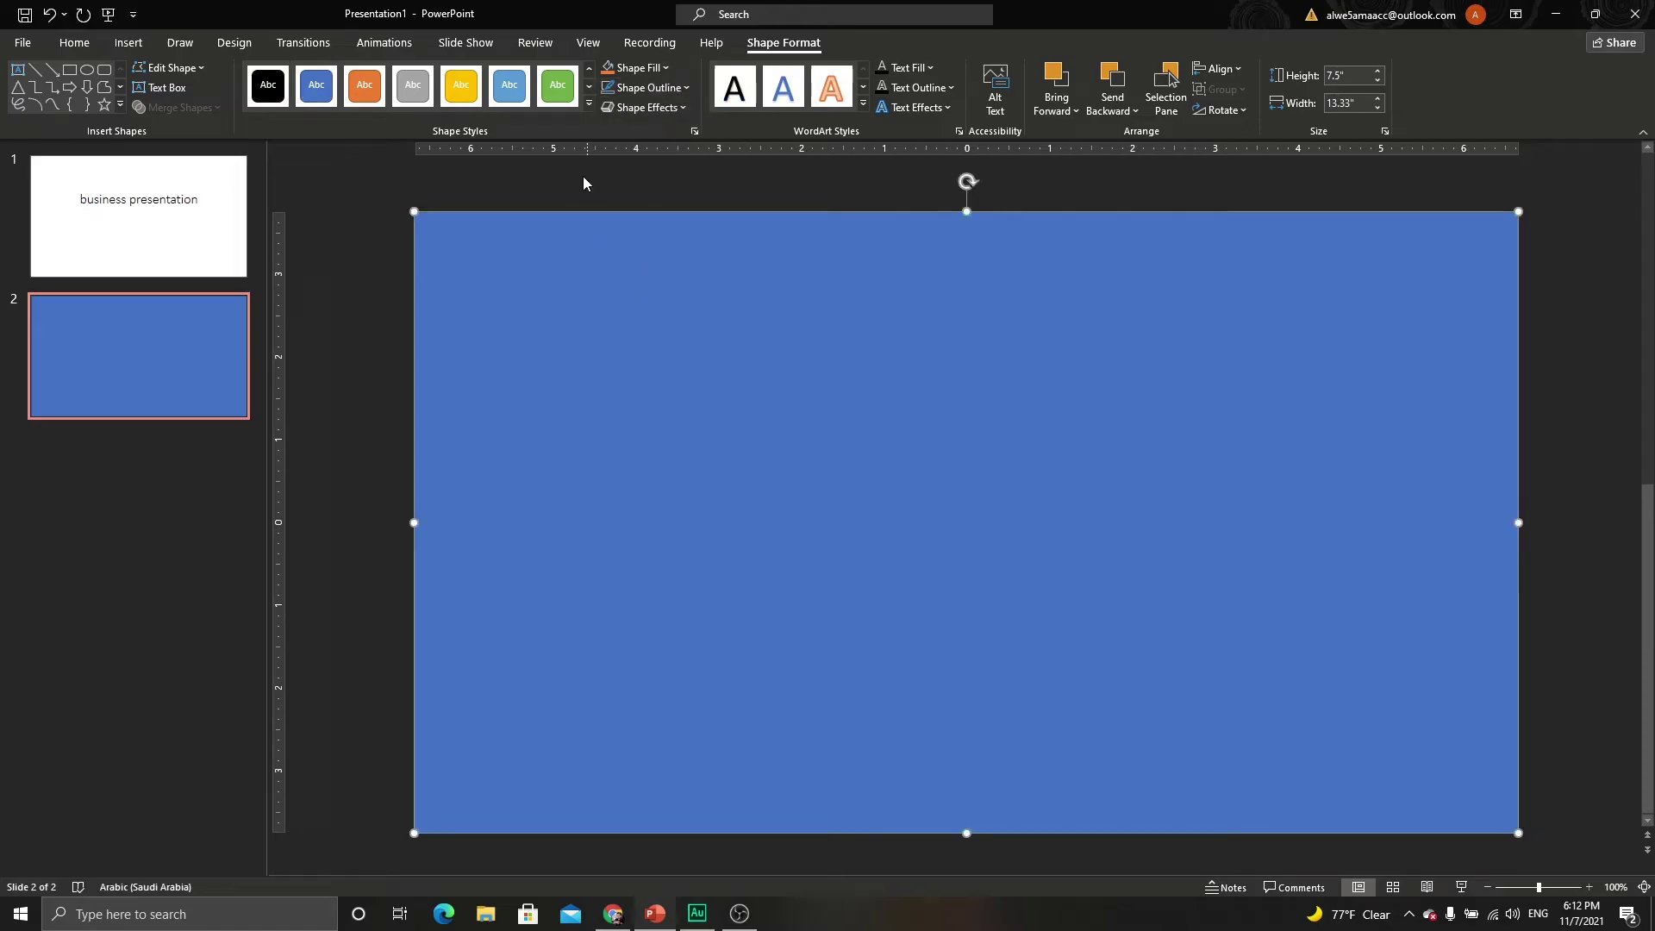
click(635, 67)
click(622, 112)
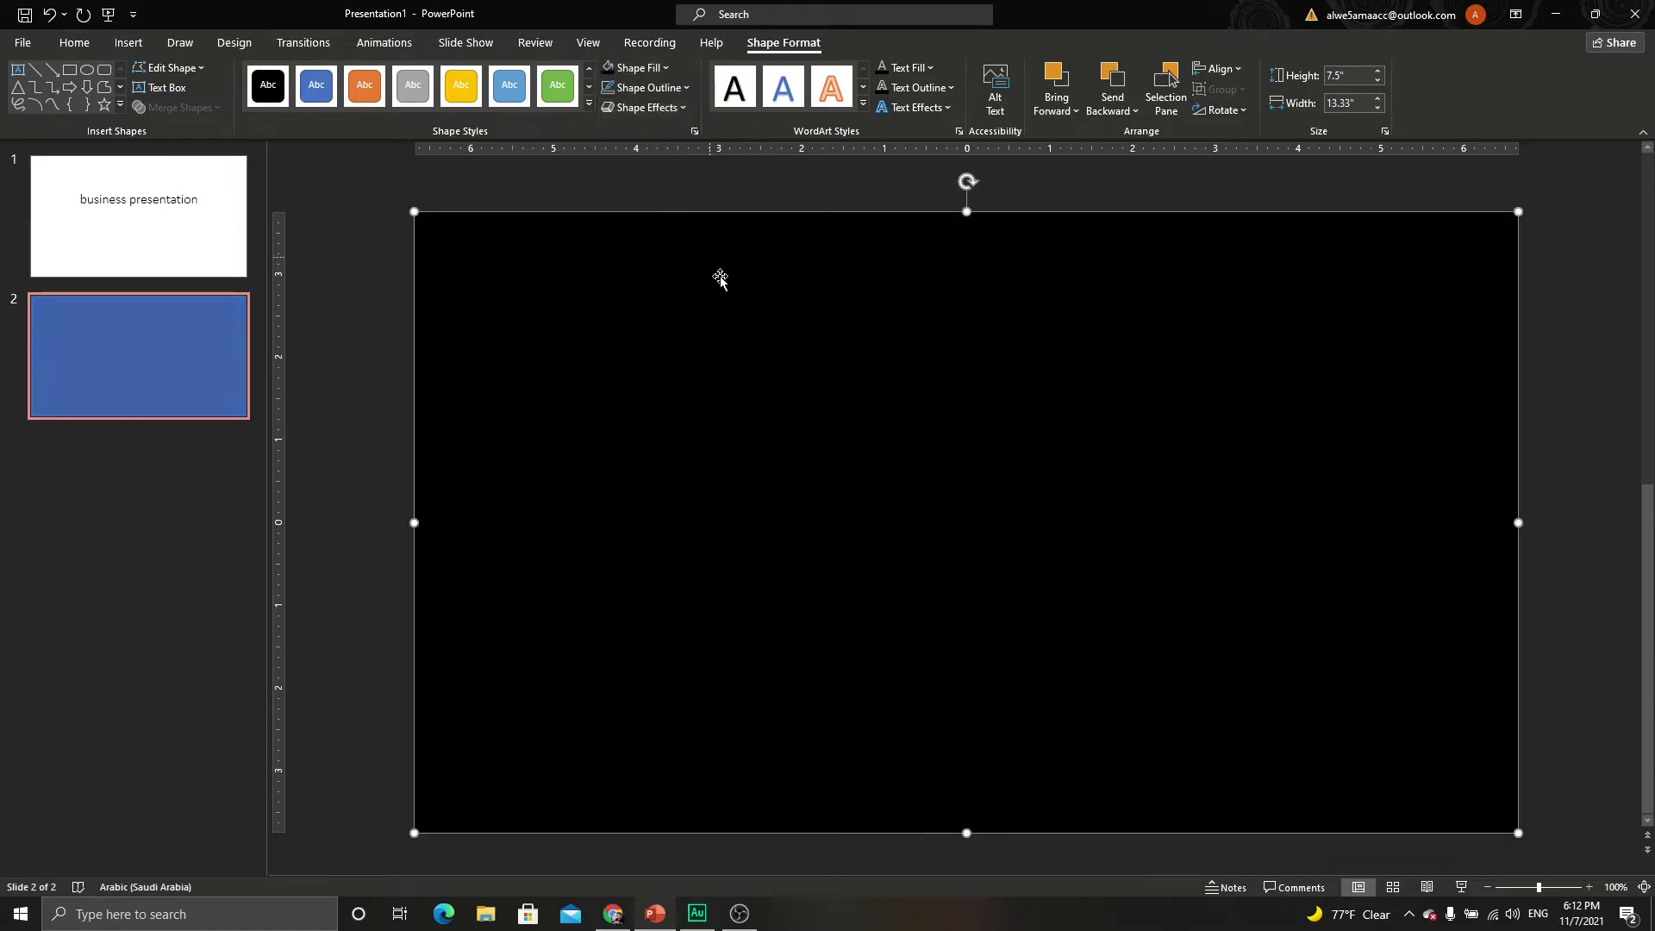
Set the black rectangle's fill transparency to 12%.
right_click(709, 276)
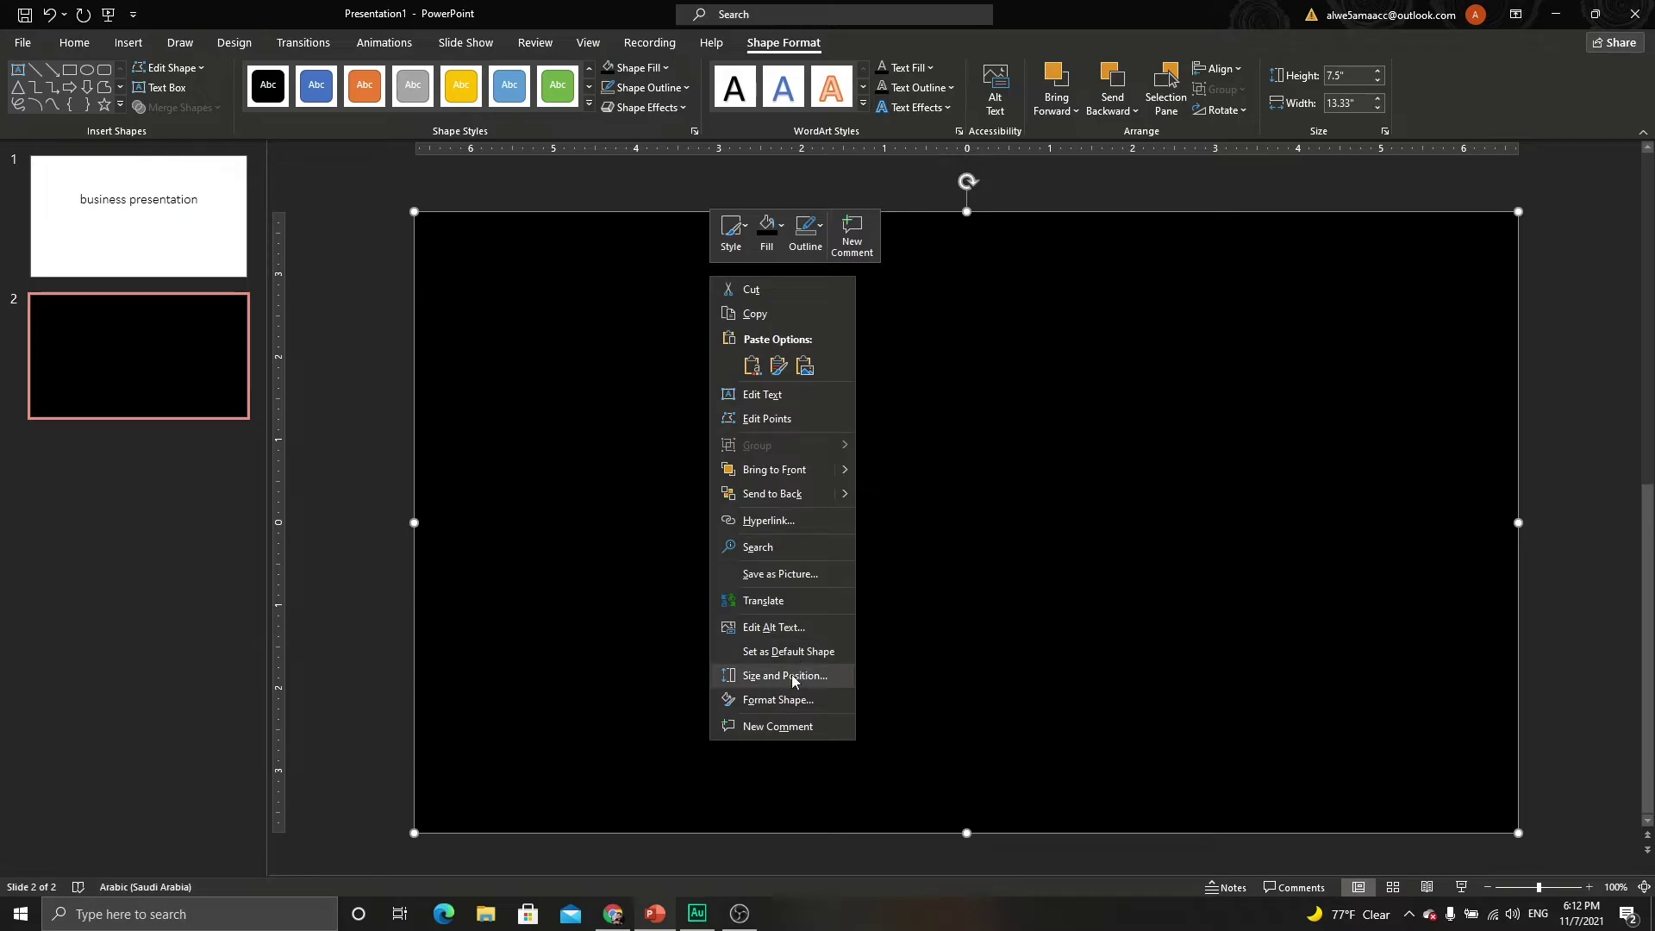
click(801, 701)
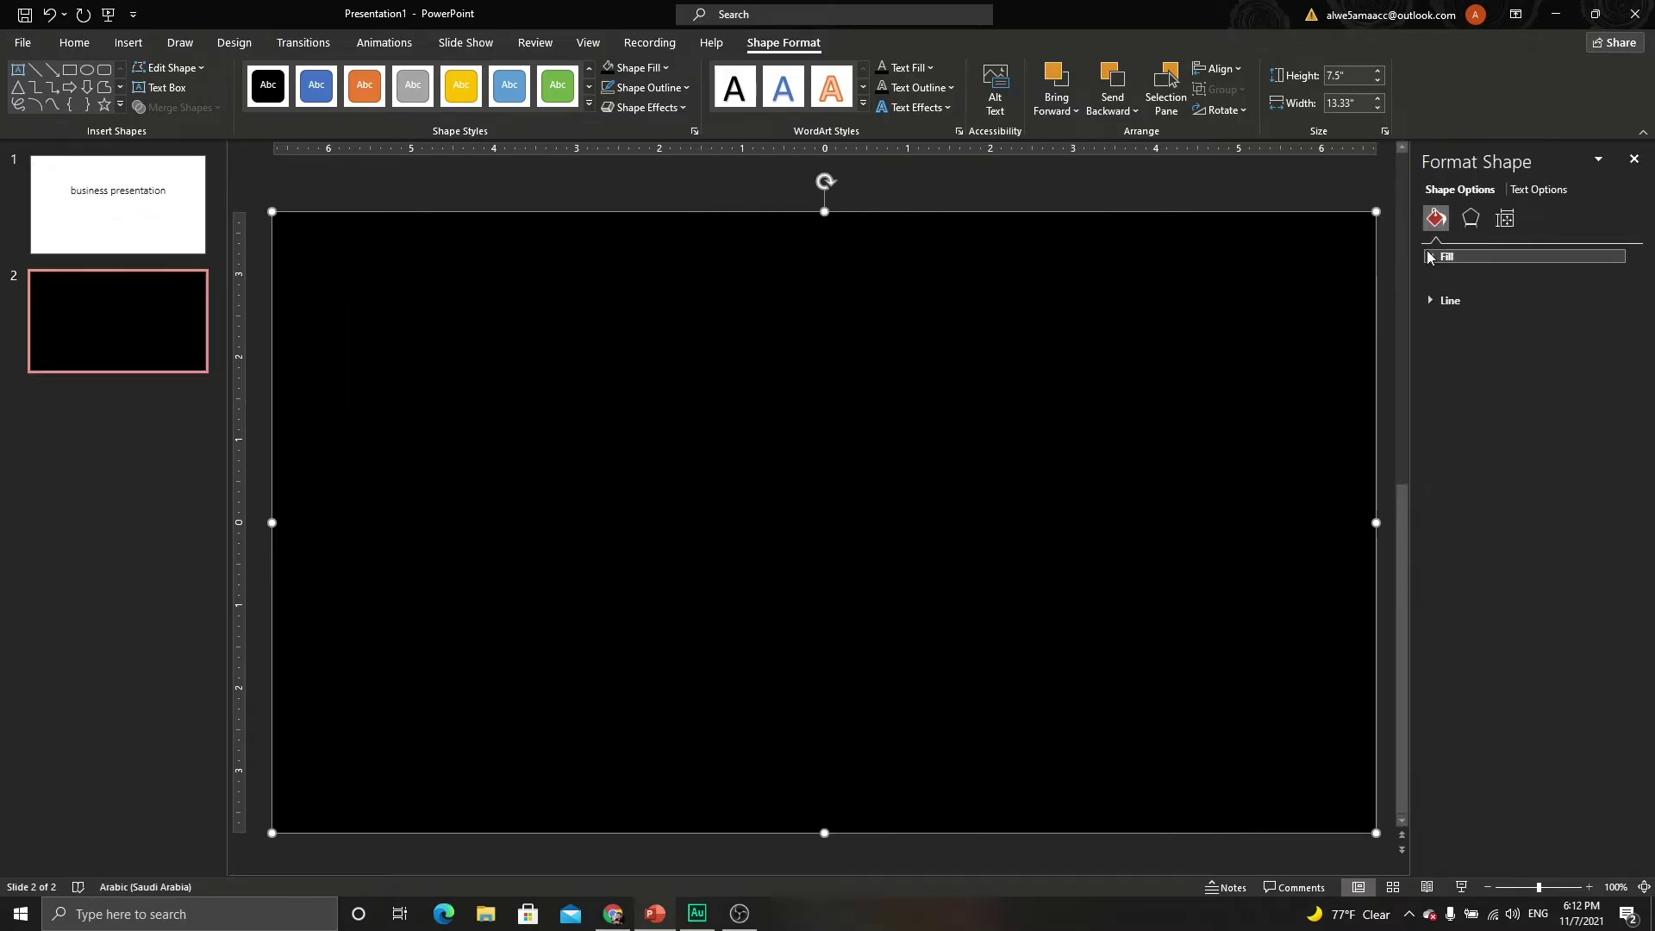
click(1445, 257)
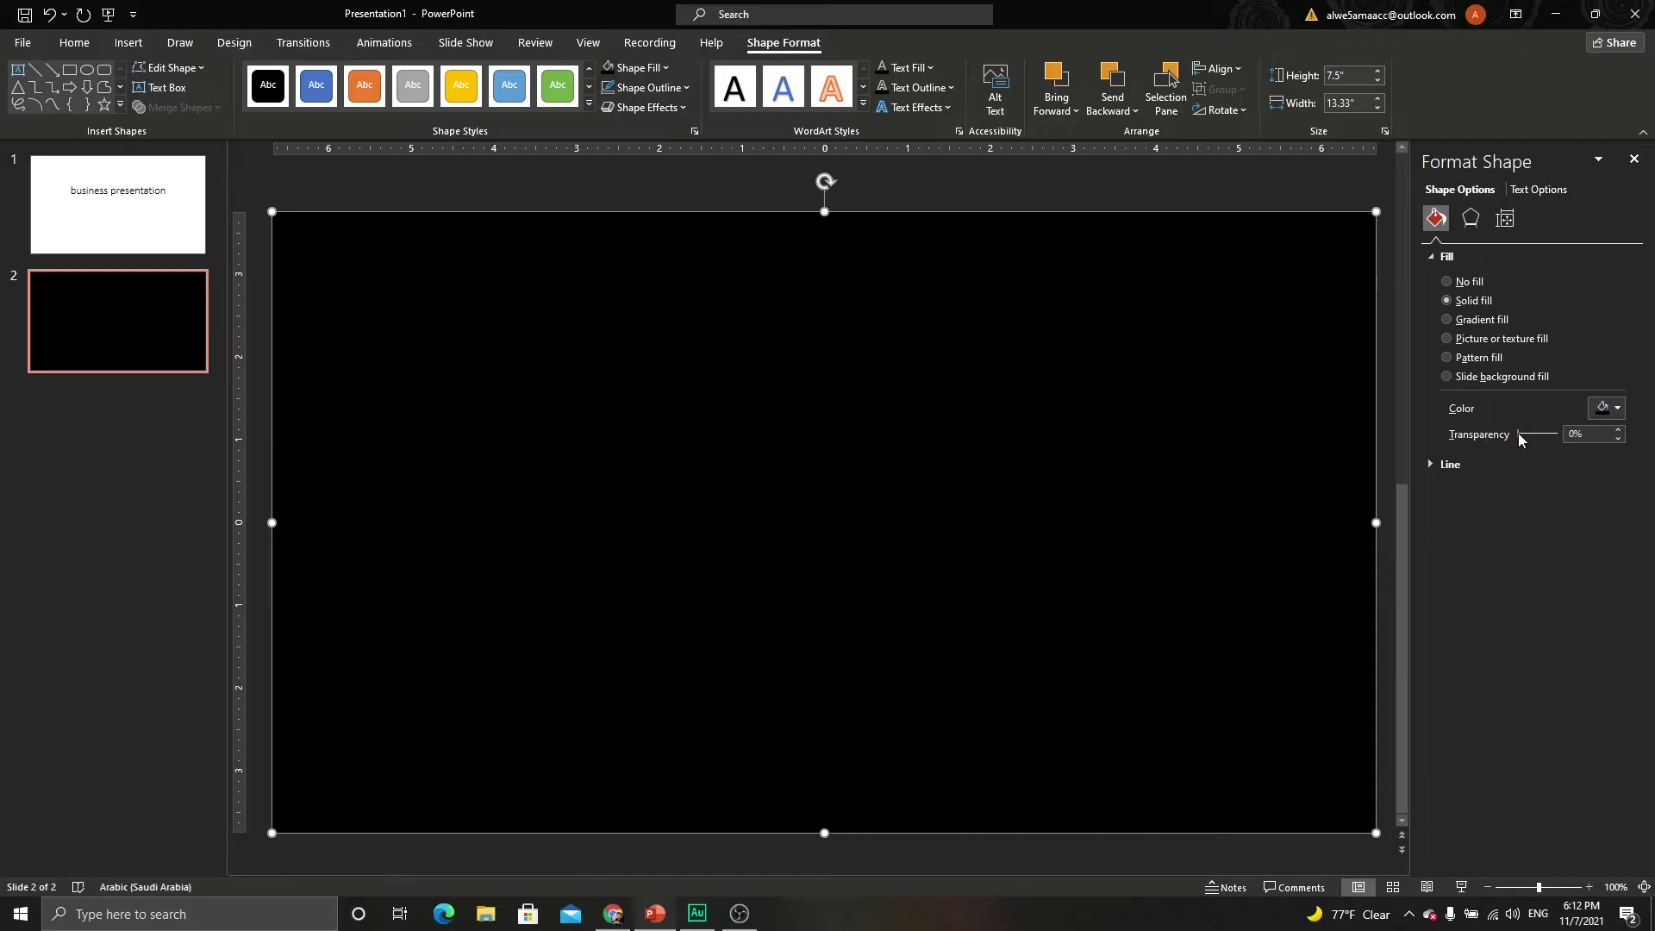
drag(1518, 433, 1527, 435)
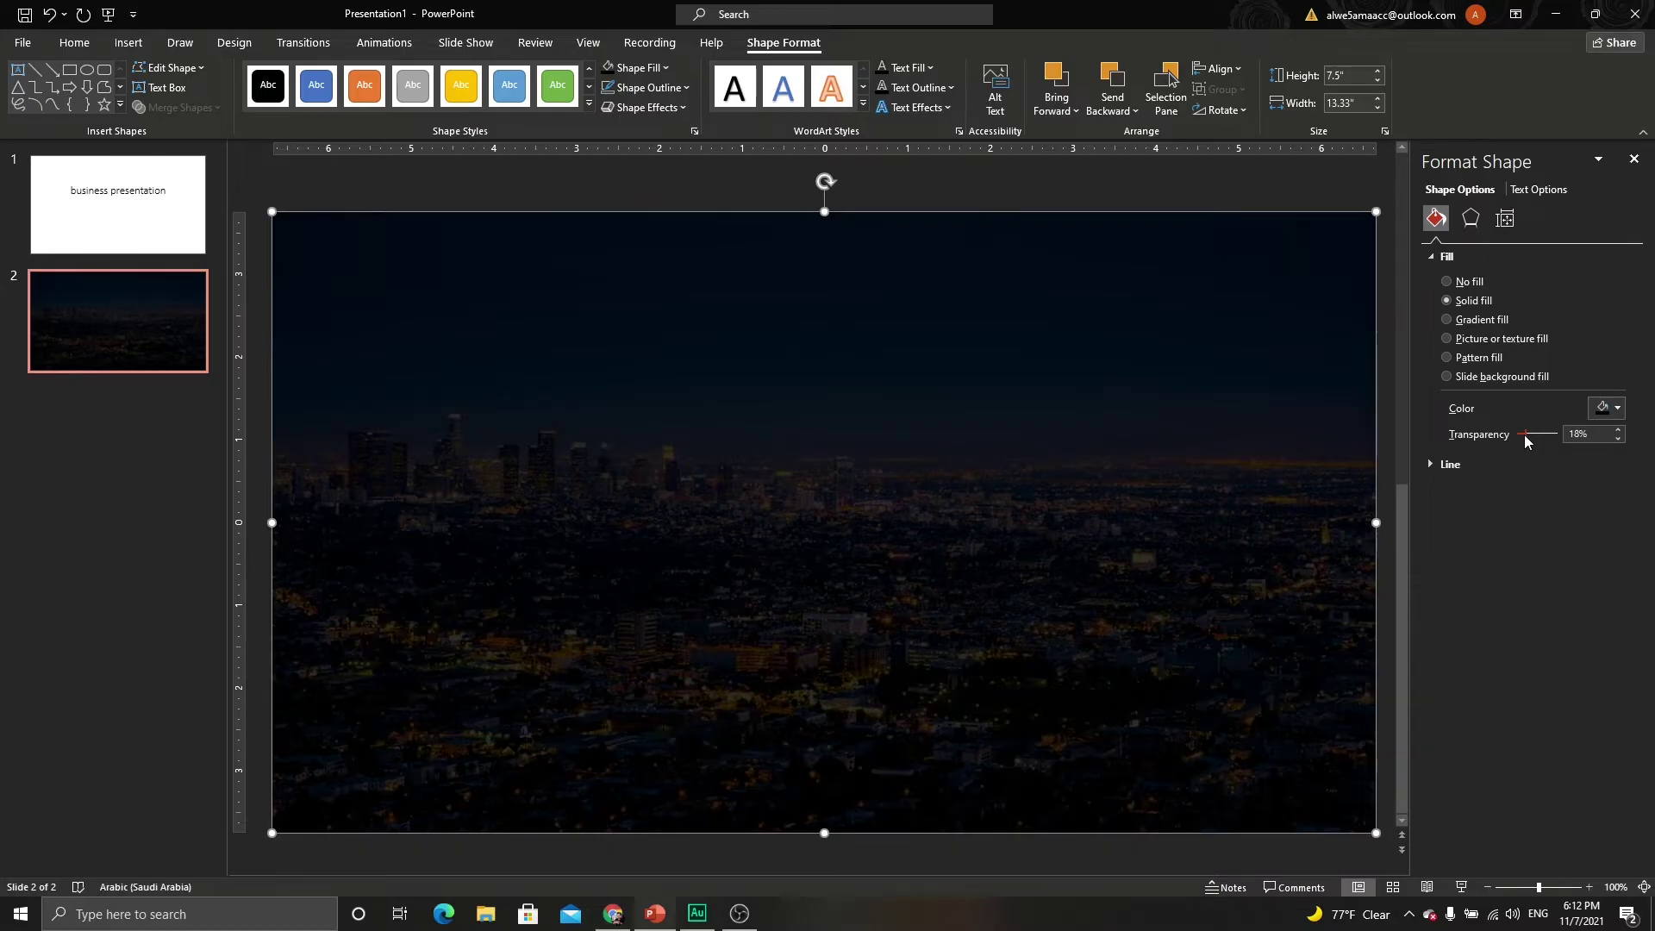
drag(1524, 434, 1523, 434)
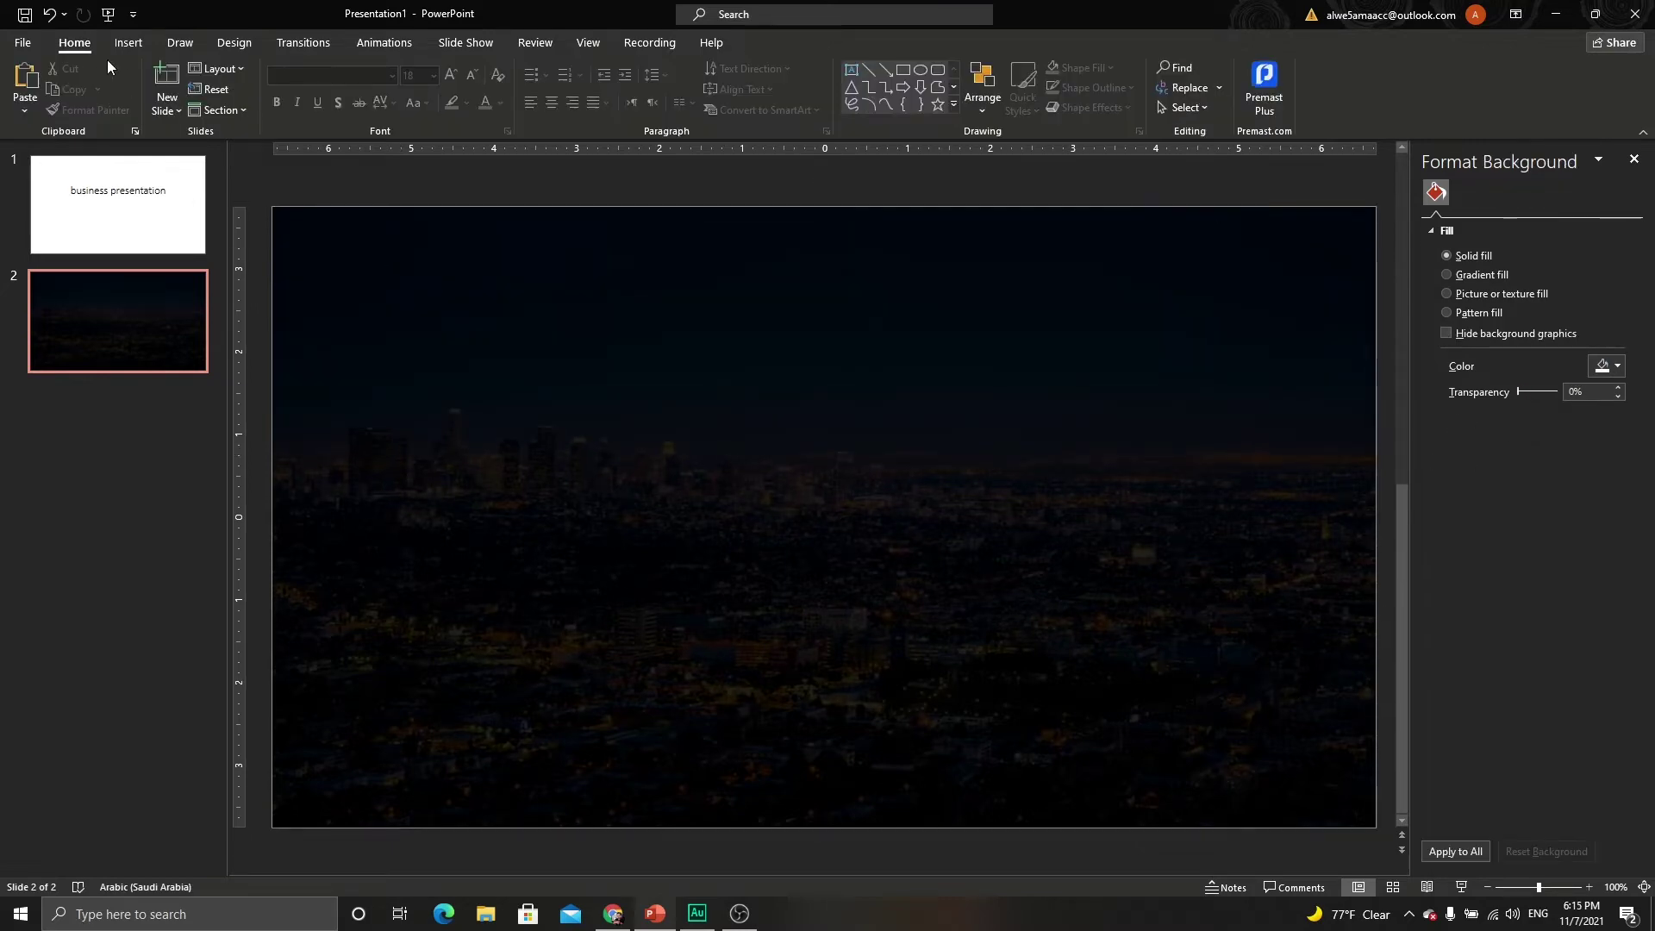
Draw a 5.49" × 4.9" rectangle on the left side of the slide.
click(128, 42)
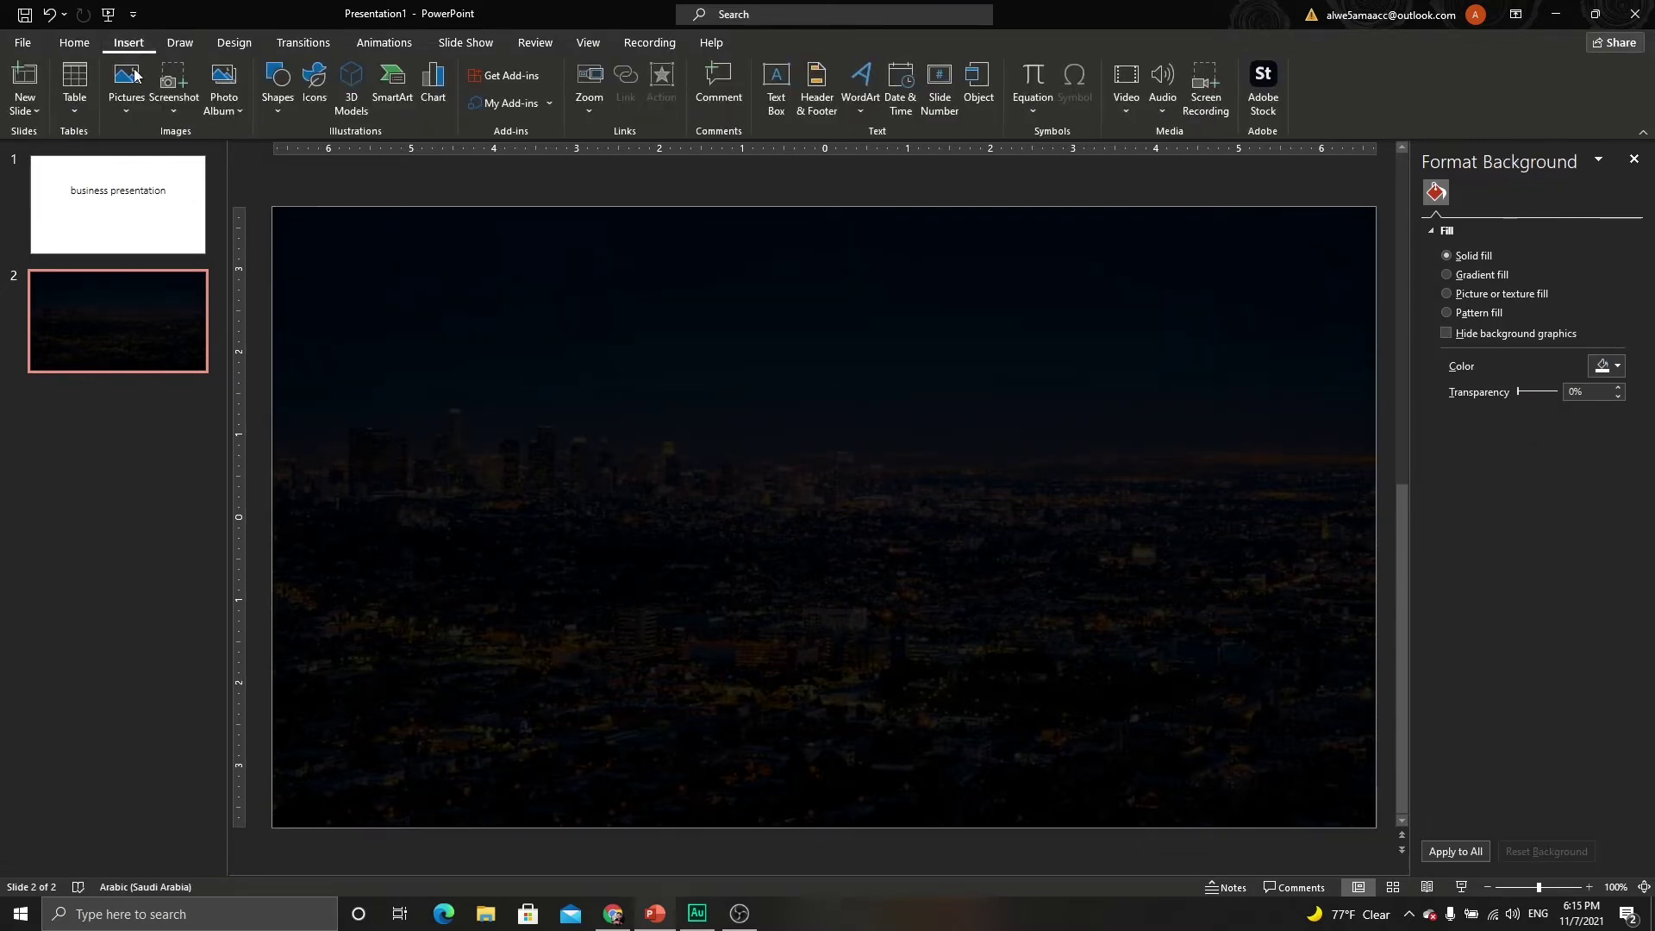
click(283, 115)
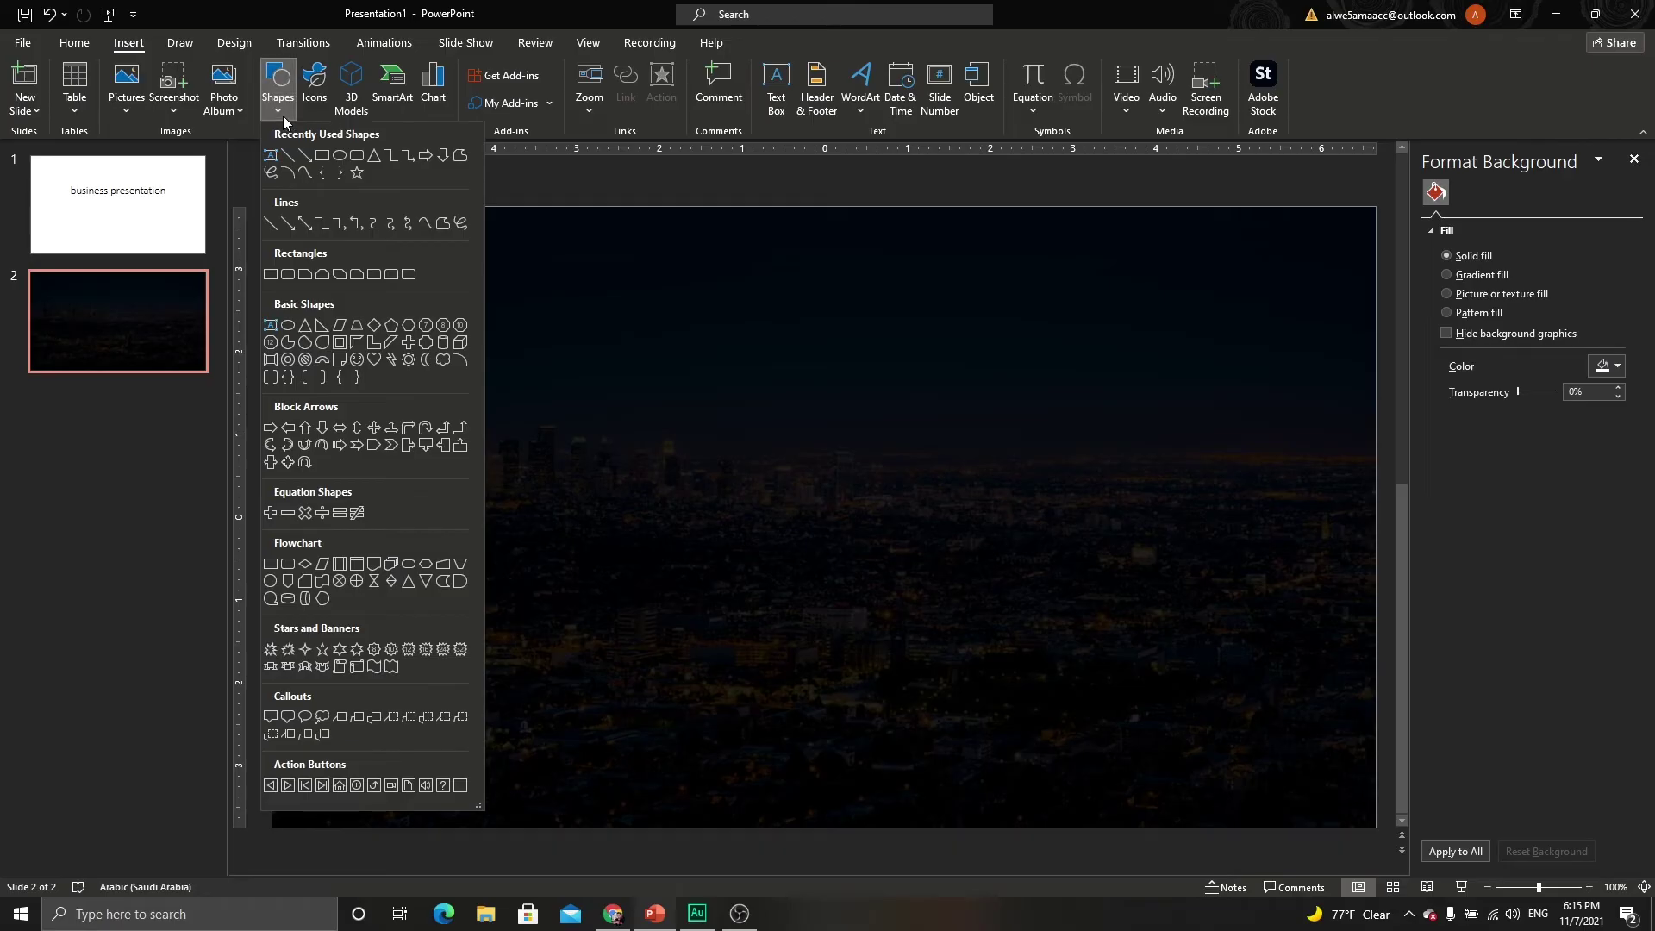
click(322, 156)
drag(305, 255, 621, 697)
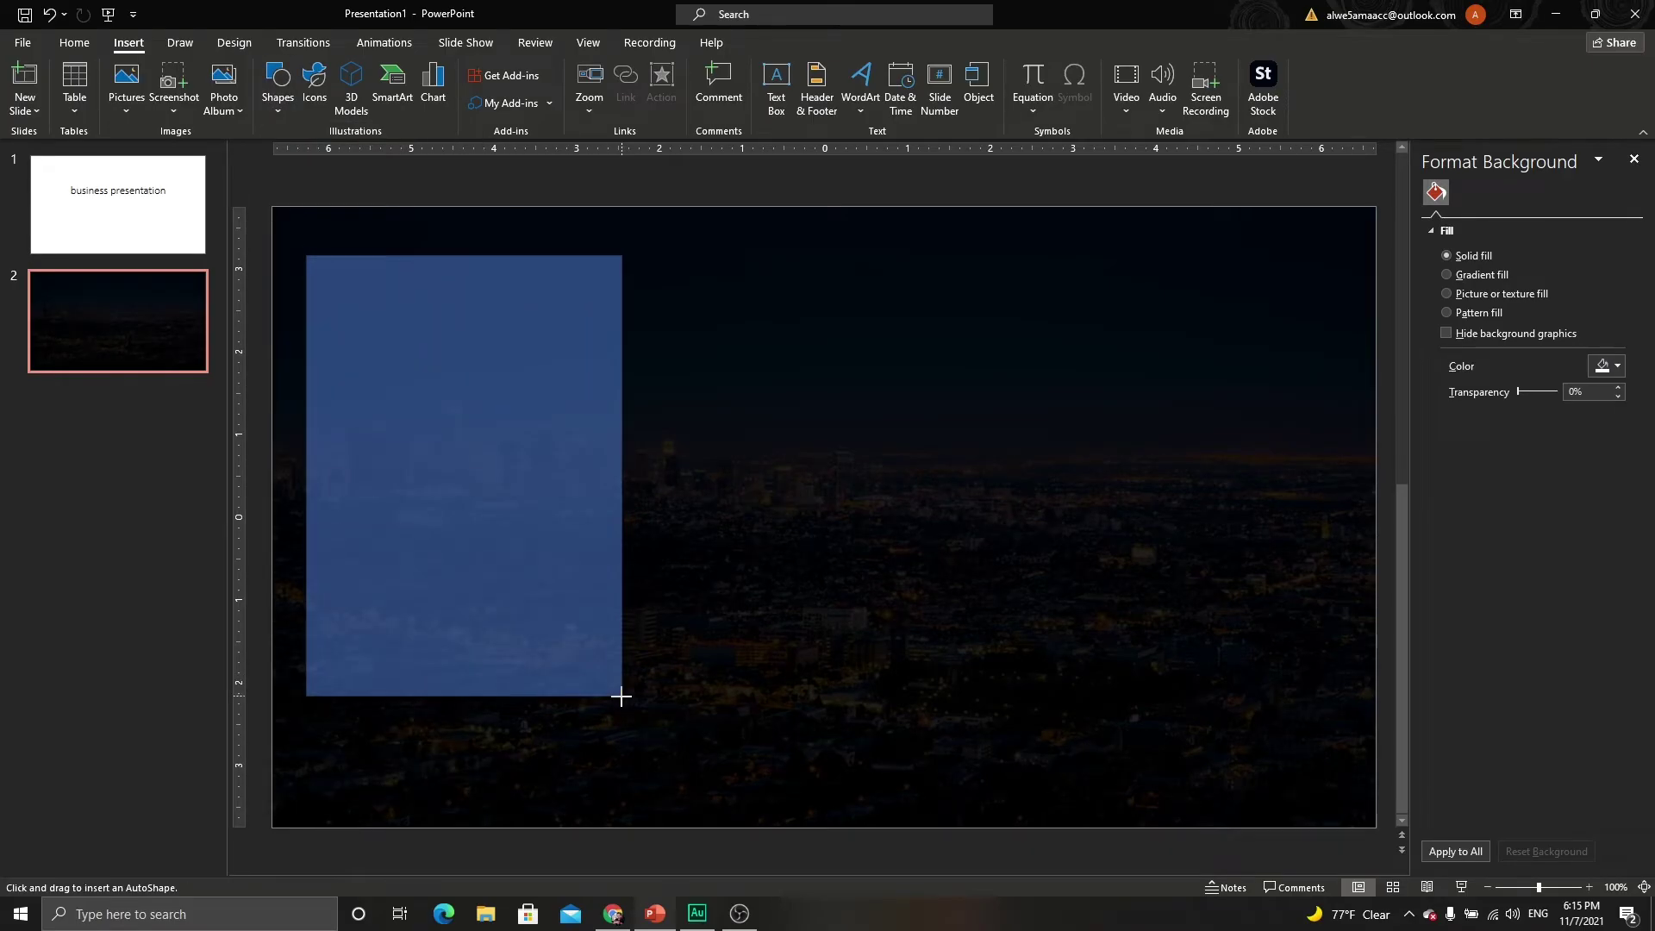
drag(621, 696, 711, 709)
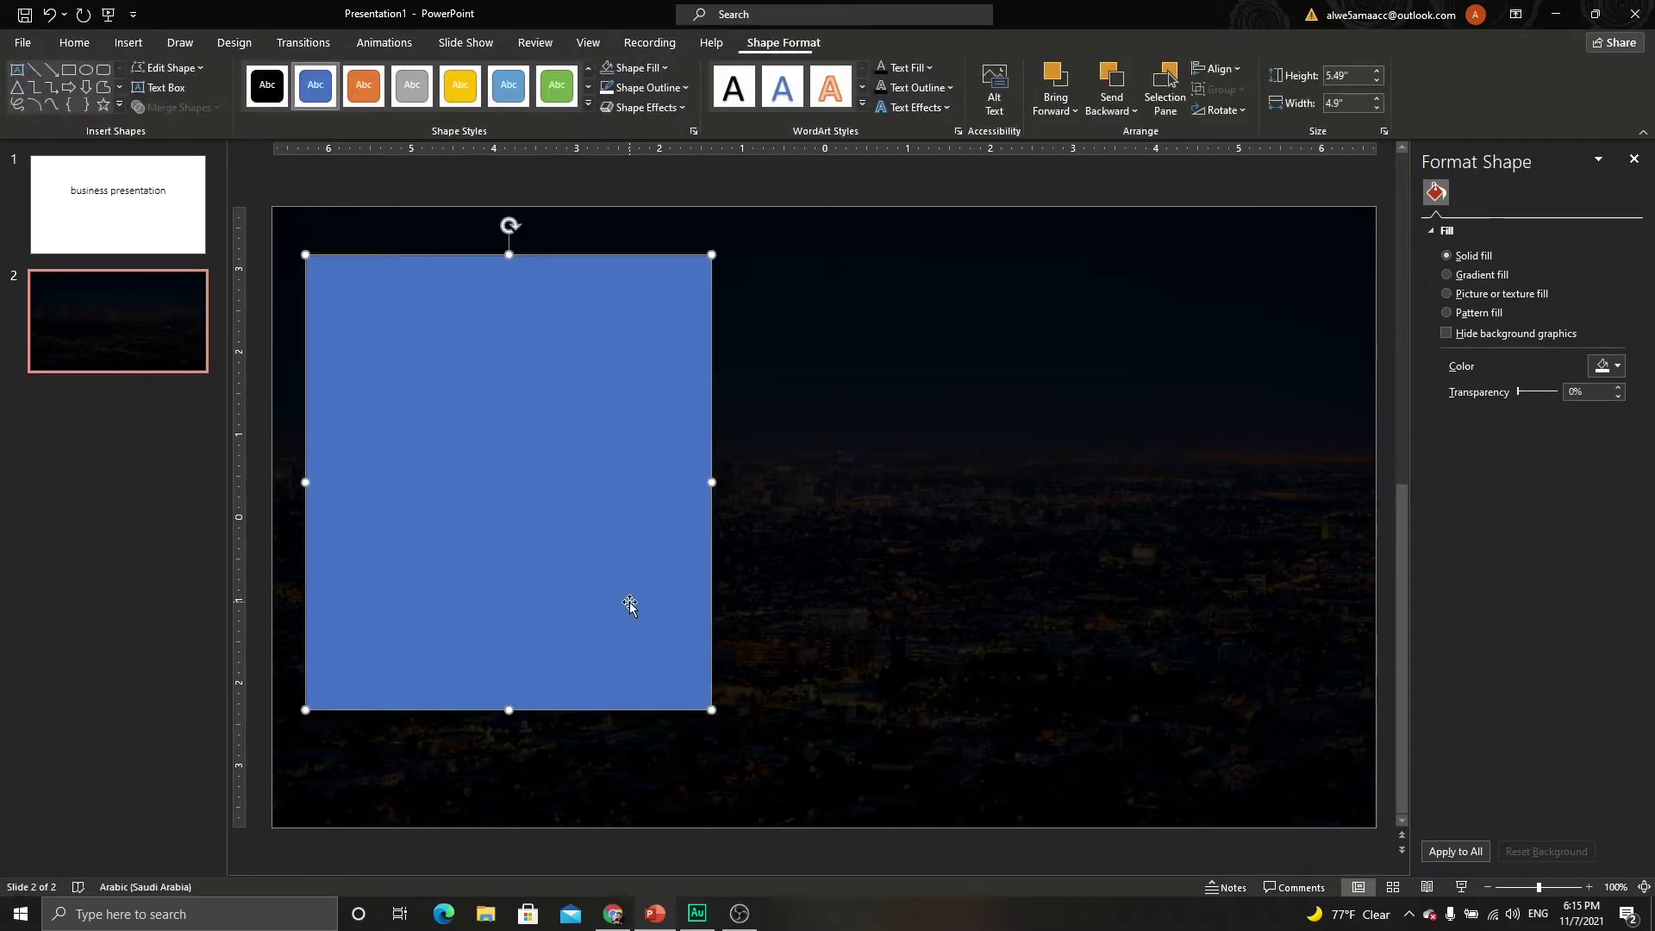
Fill the rectangle dark grey and remove its outline.
click(649, 71)
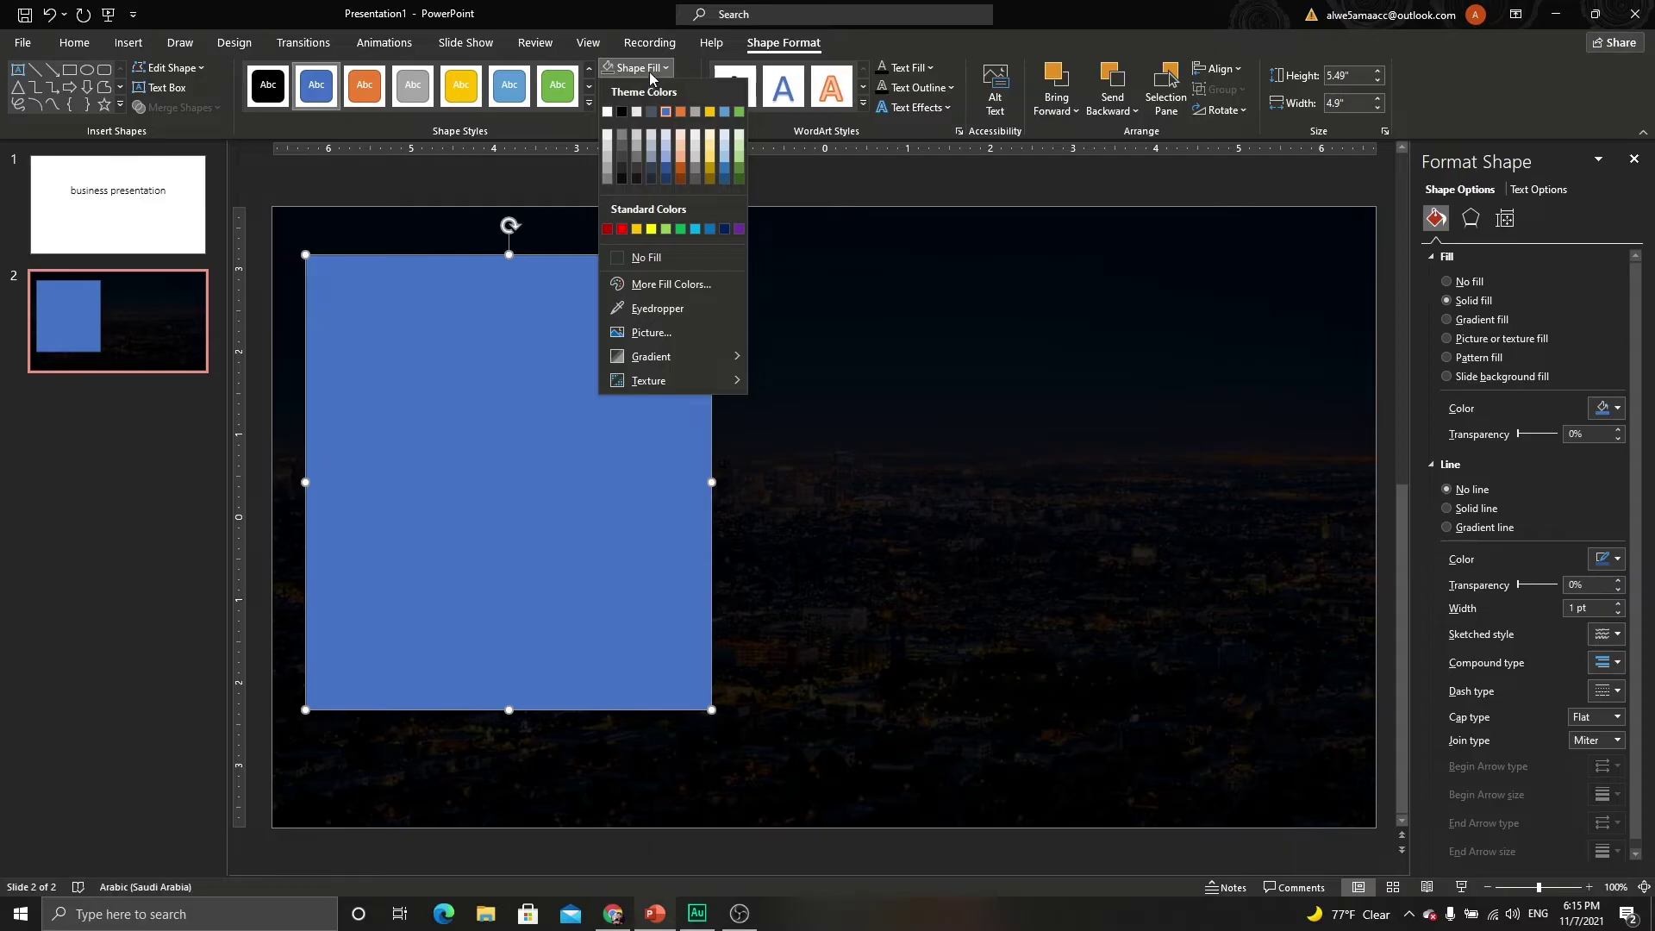
click(649, 71)
click(649, 70)
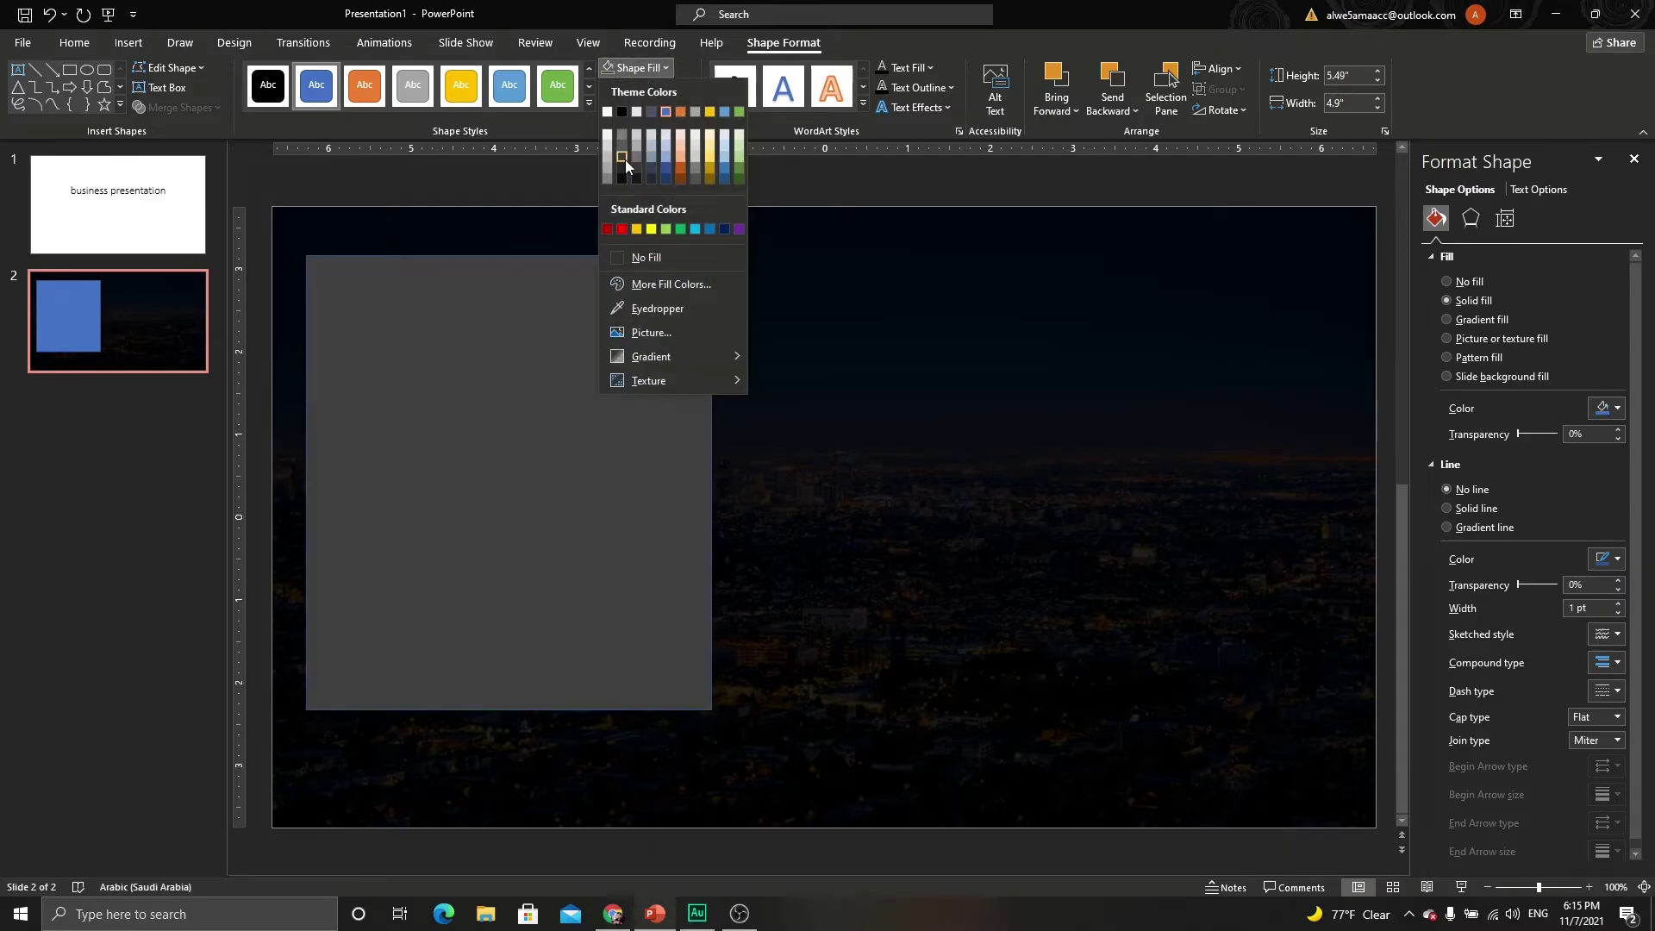
click(624, 158)
click(664, 90)
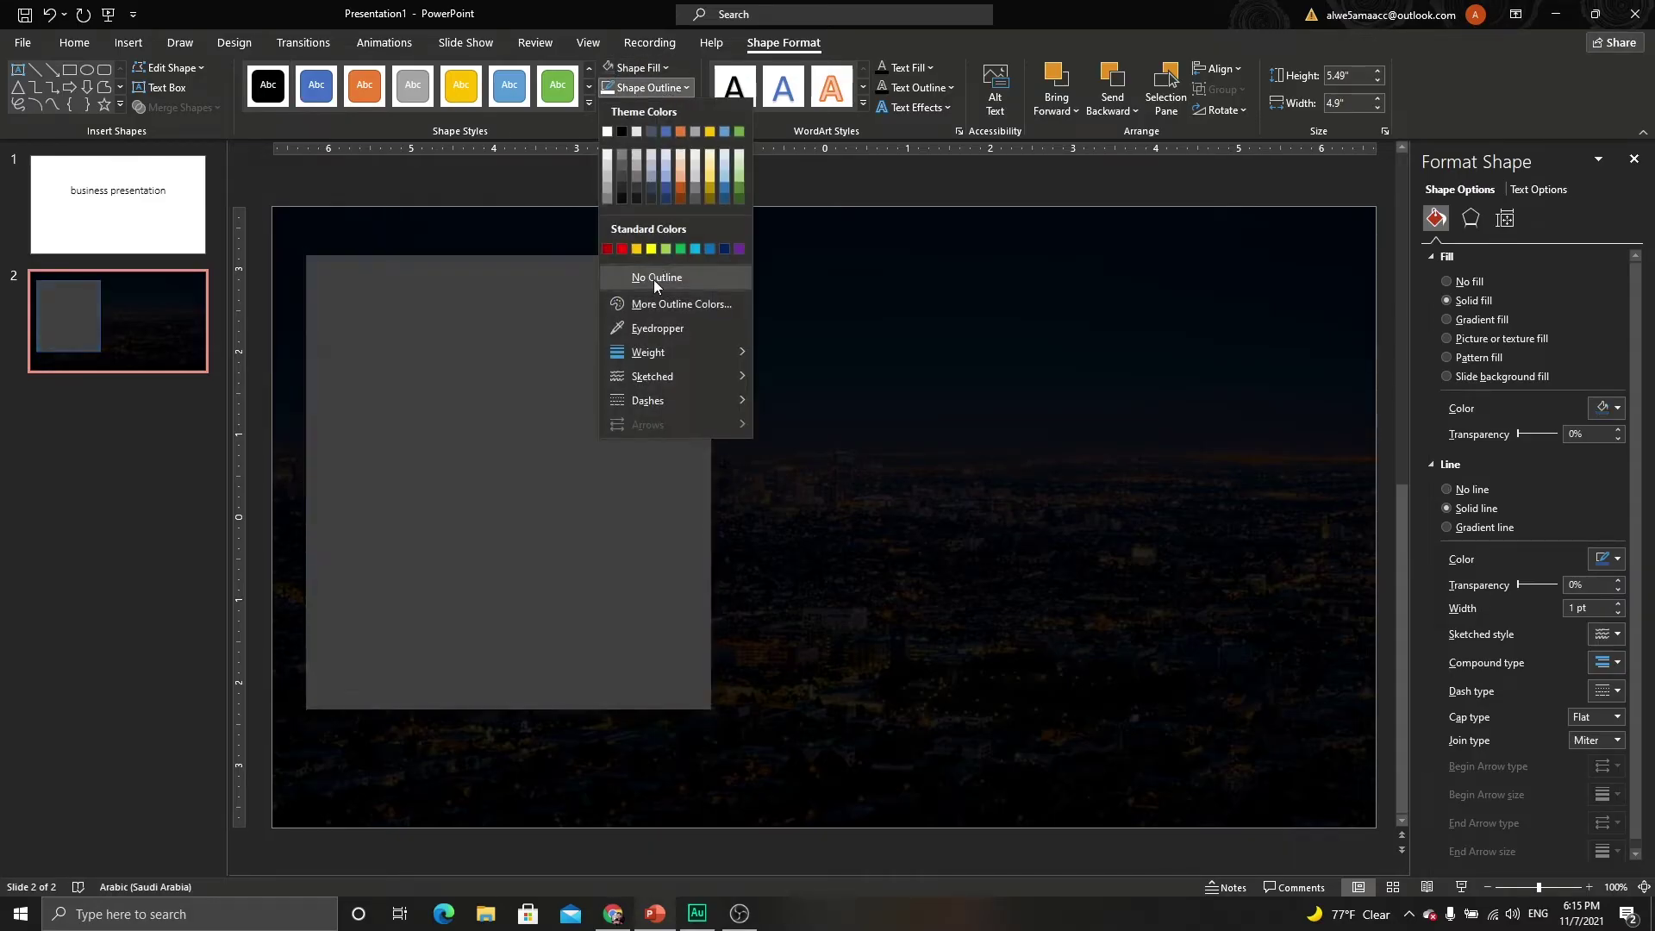
click(653, 280)
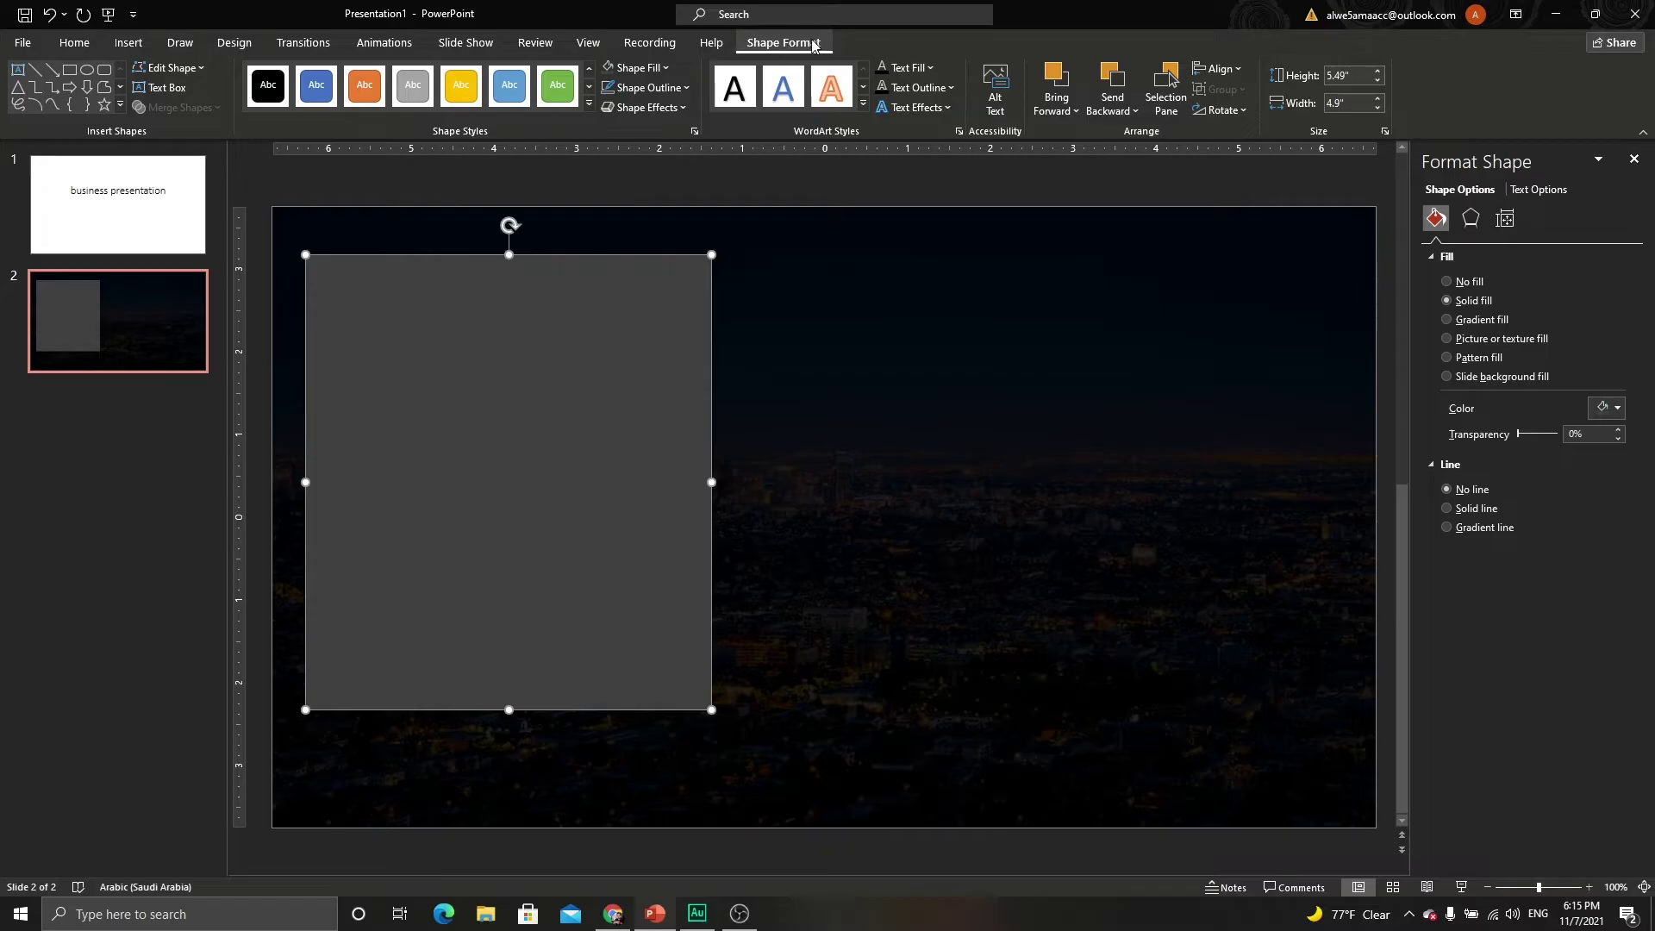
Align the grey rectangle to the slide's middle and set its fill to 30% transparency.
click(1230, 70)
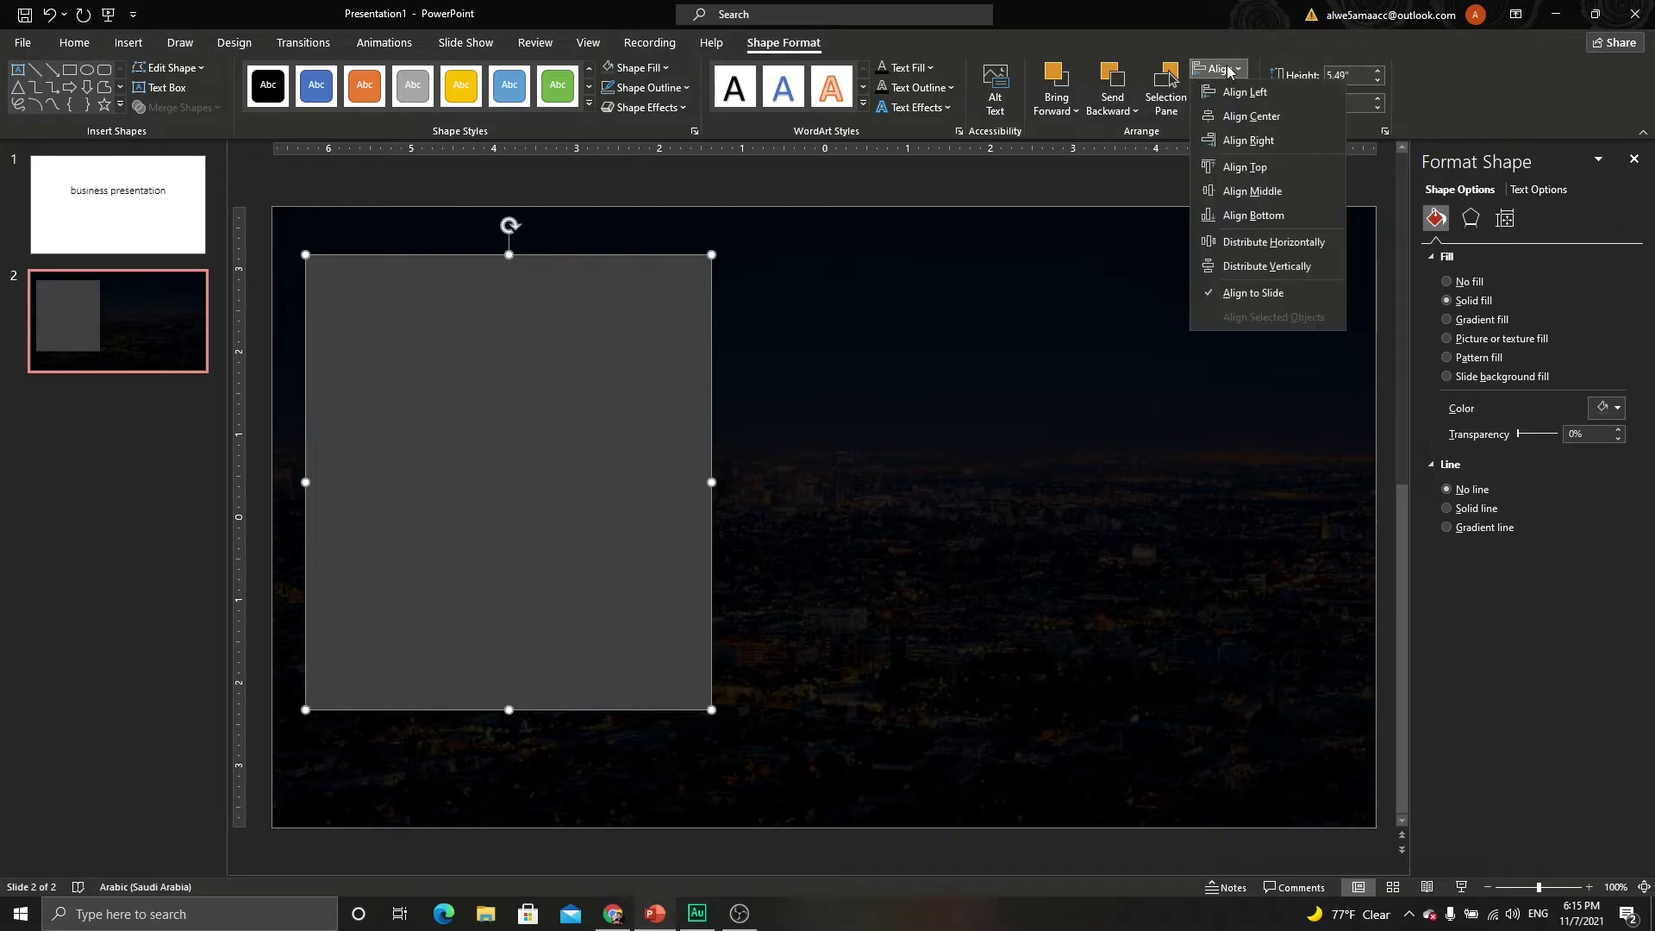
click(1239, 192)
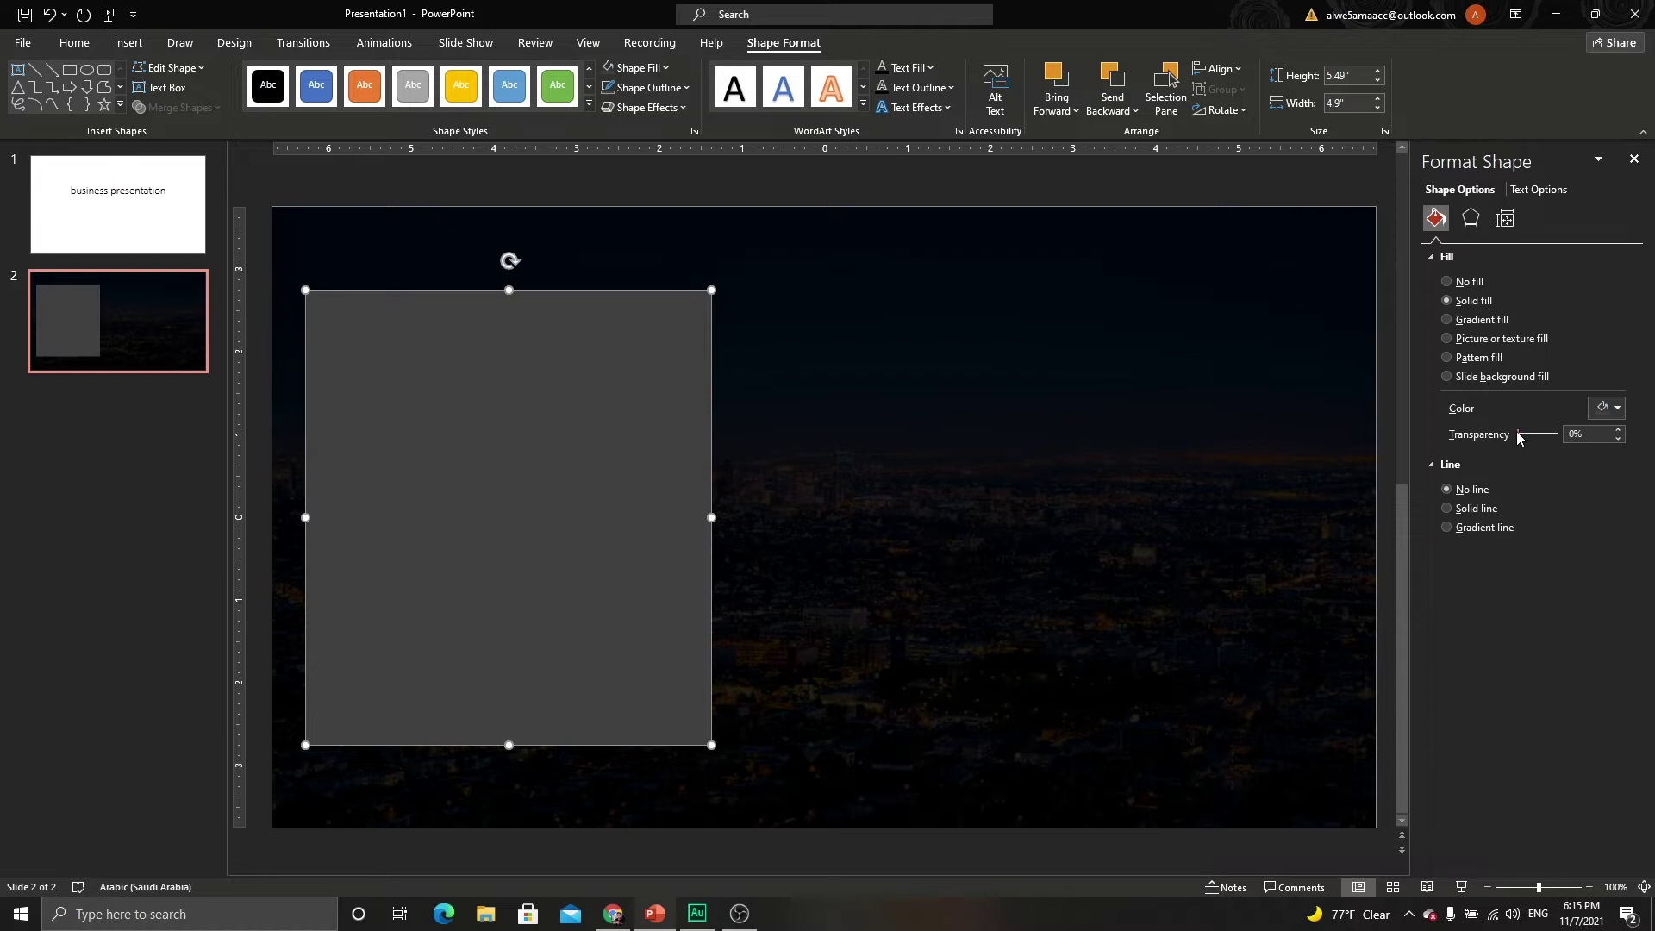
drag(1517, 438, 1528, 440)
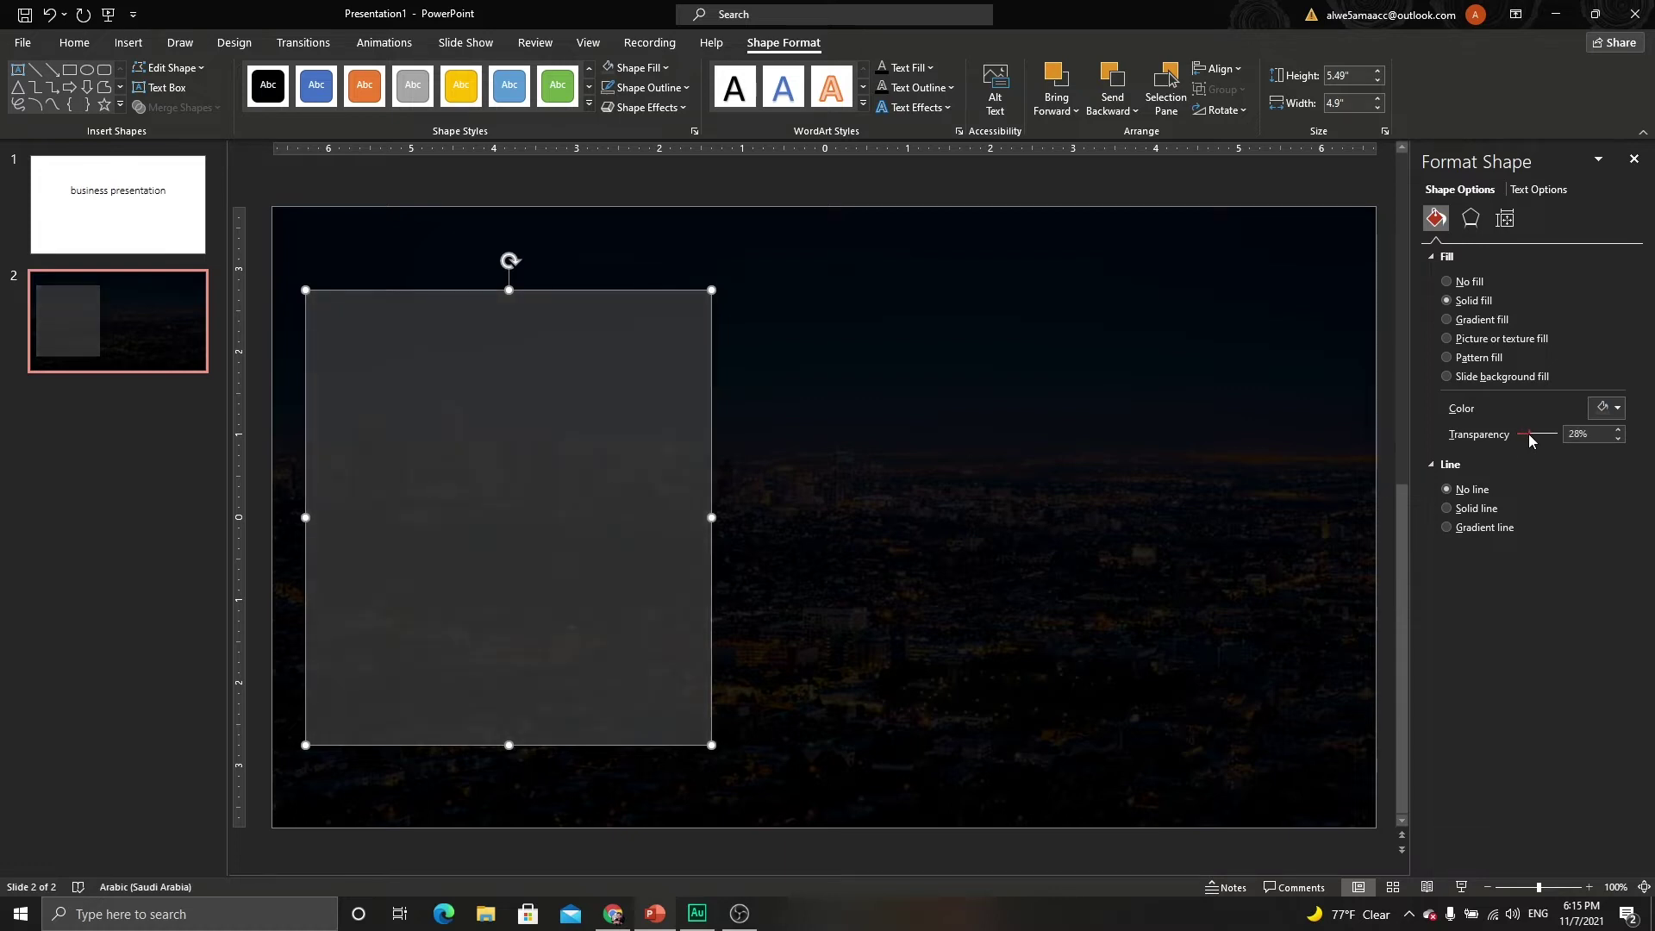
click(681, 214)
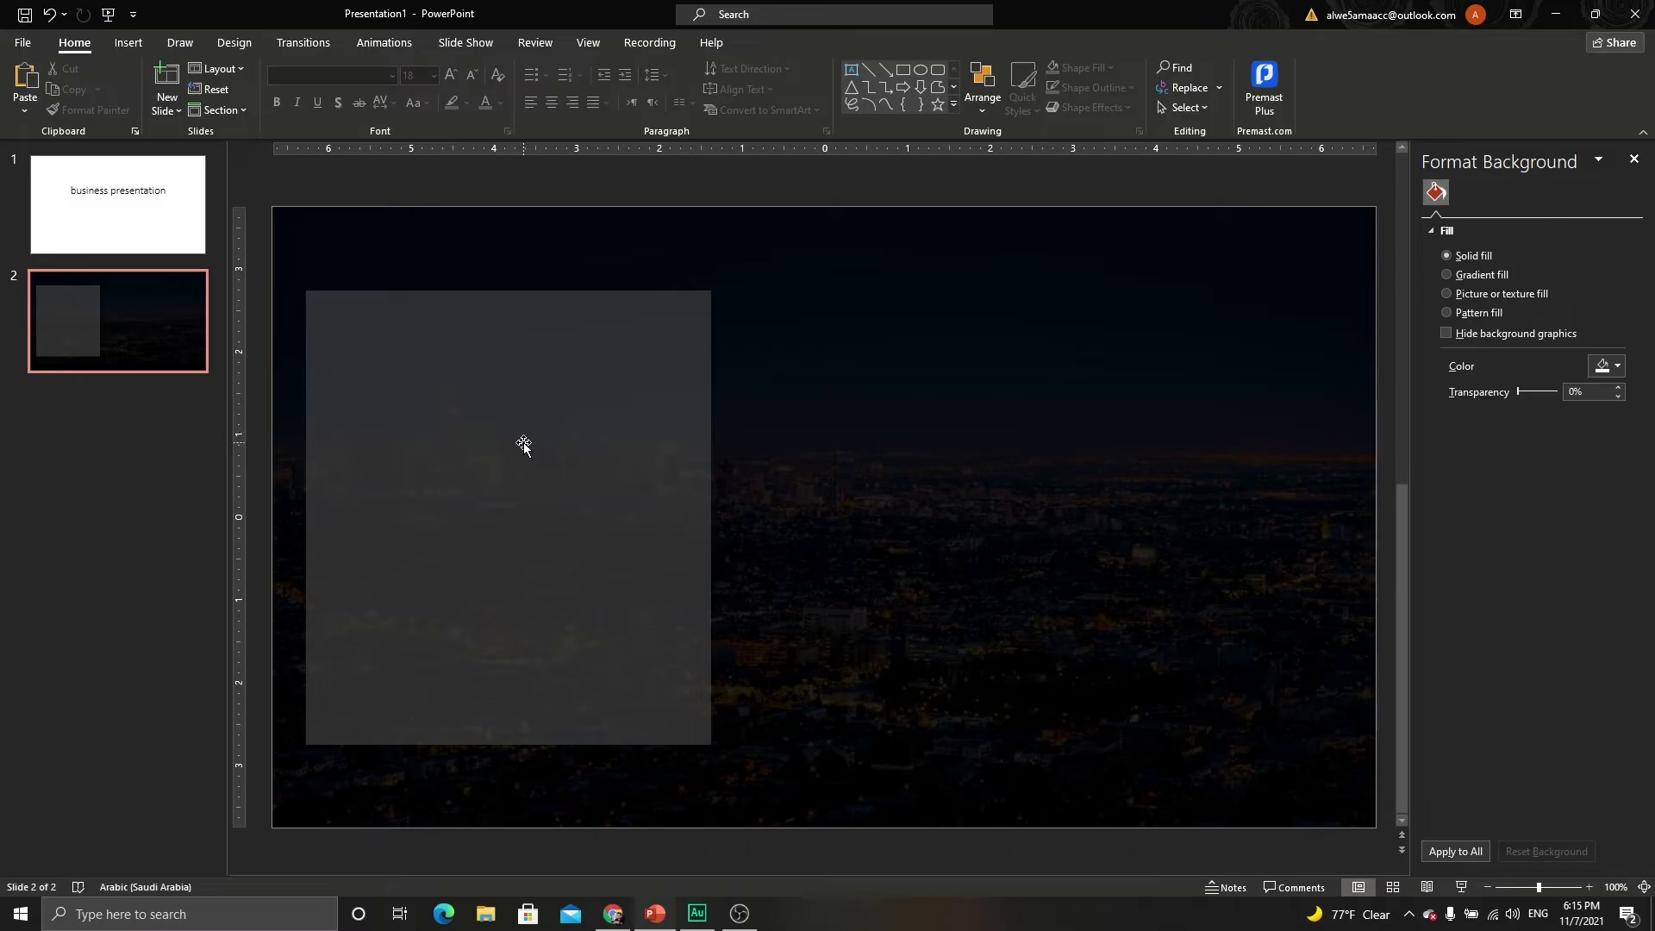
click(128, 42)
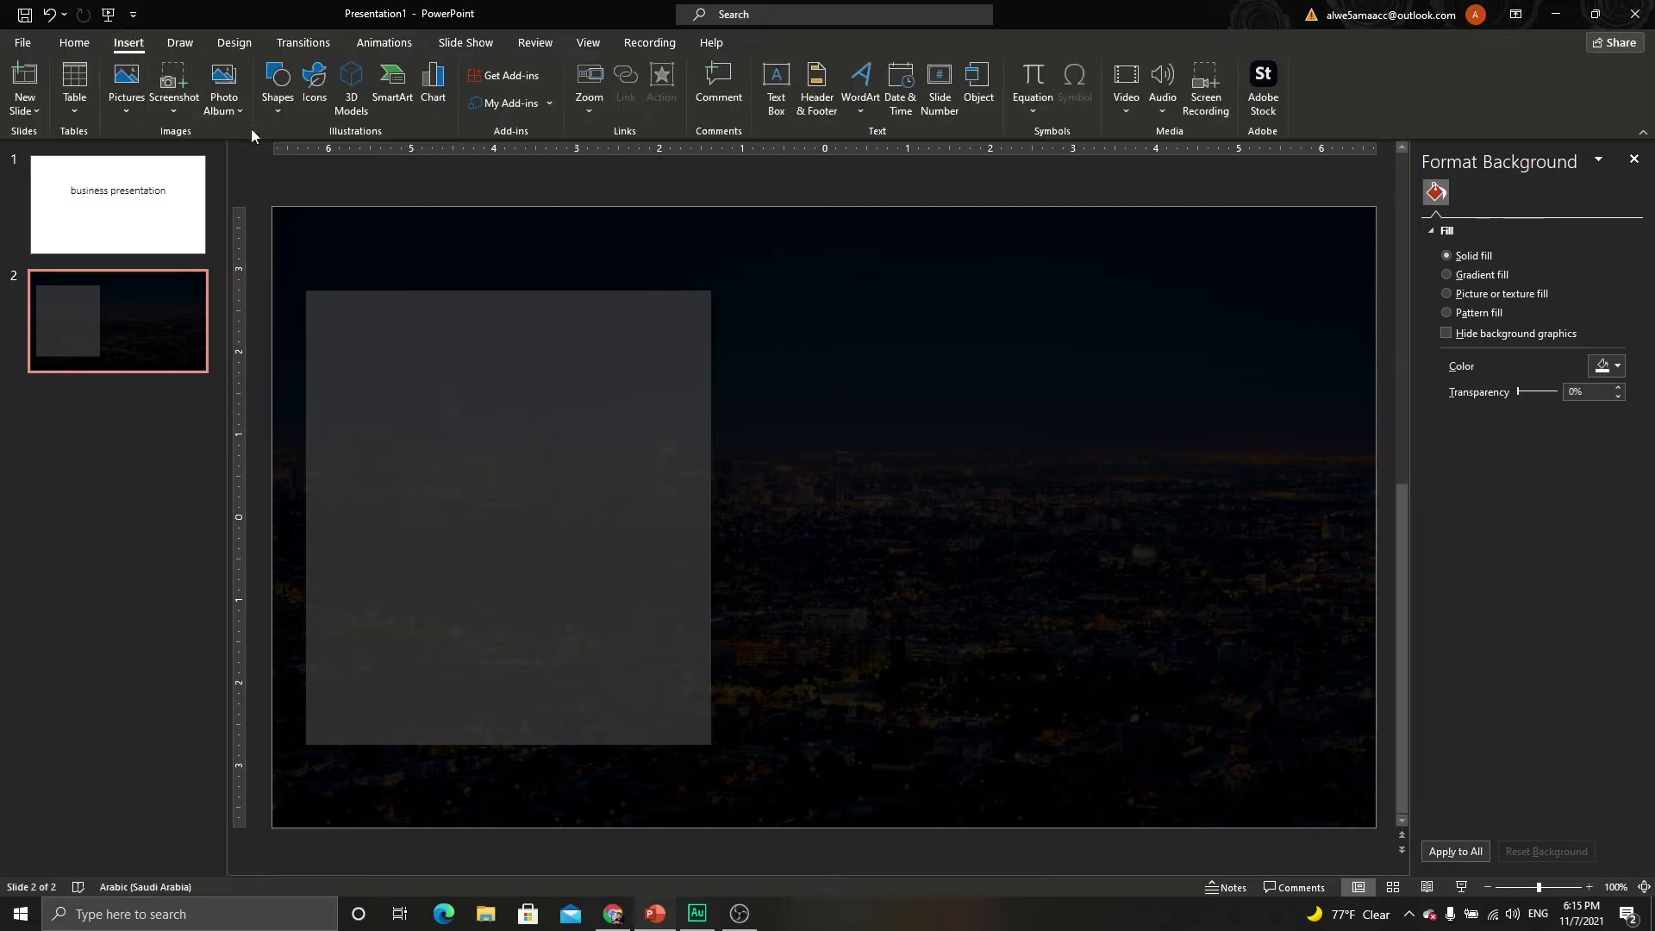
click(276, 110)
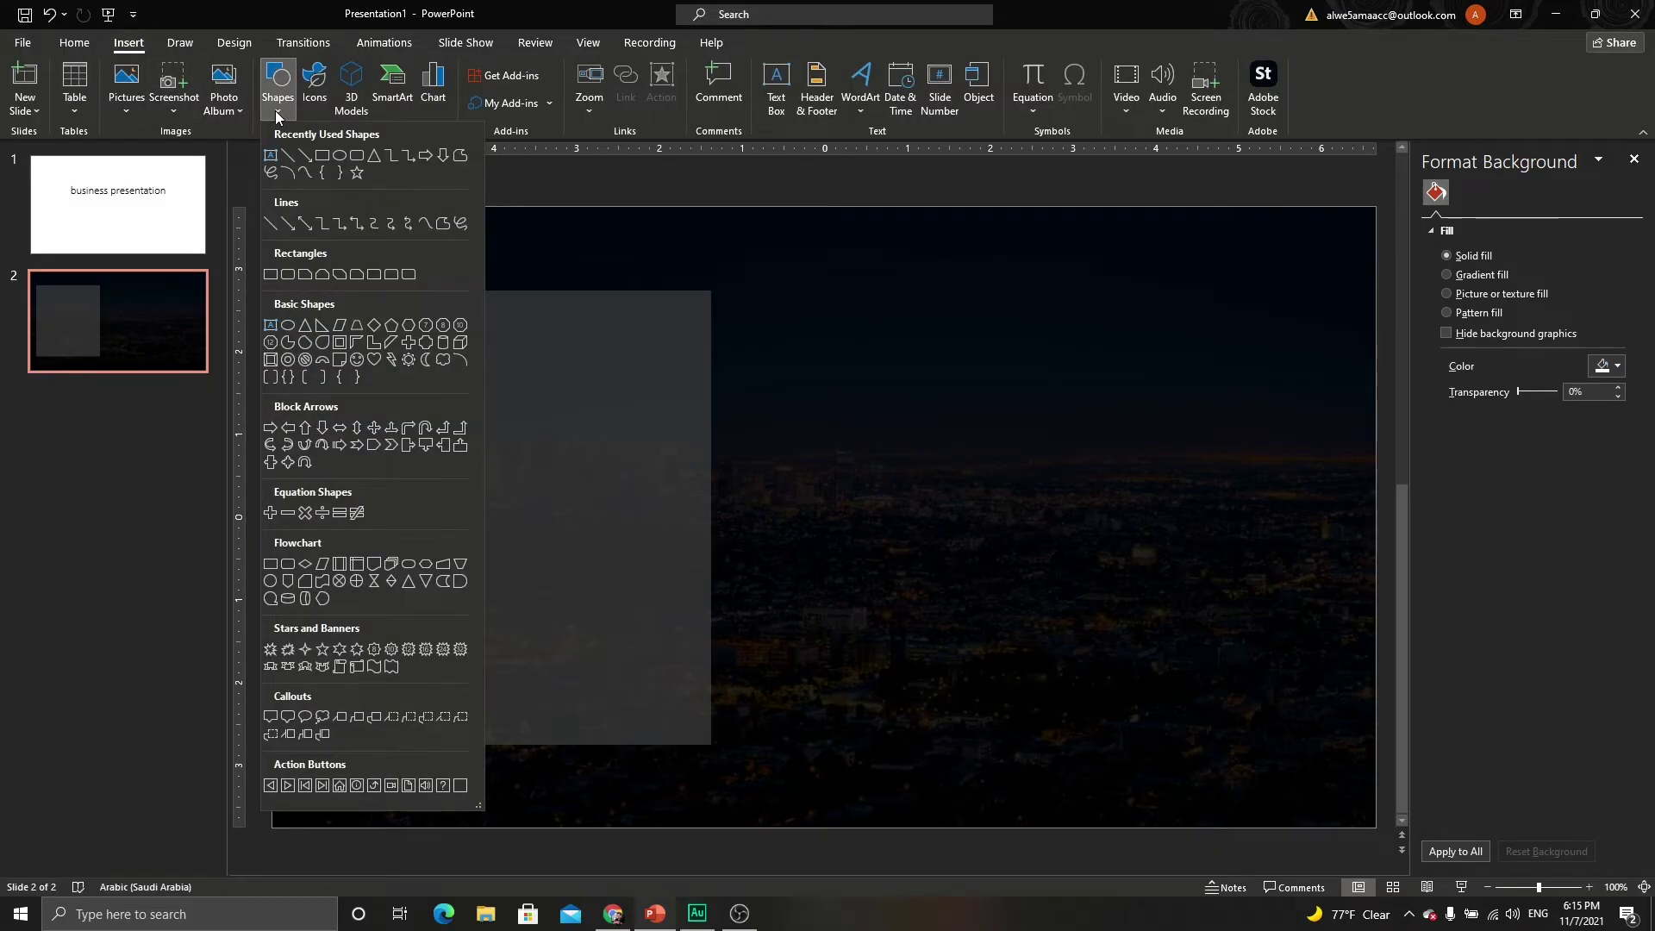
click(323, 156)
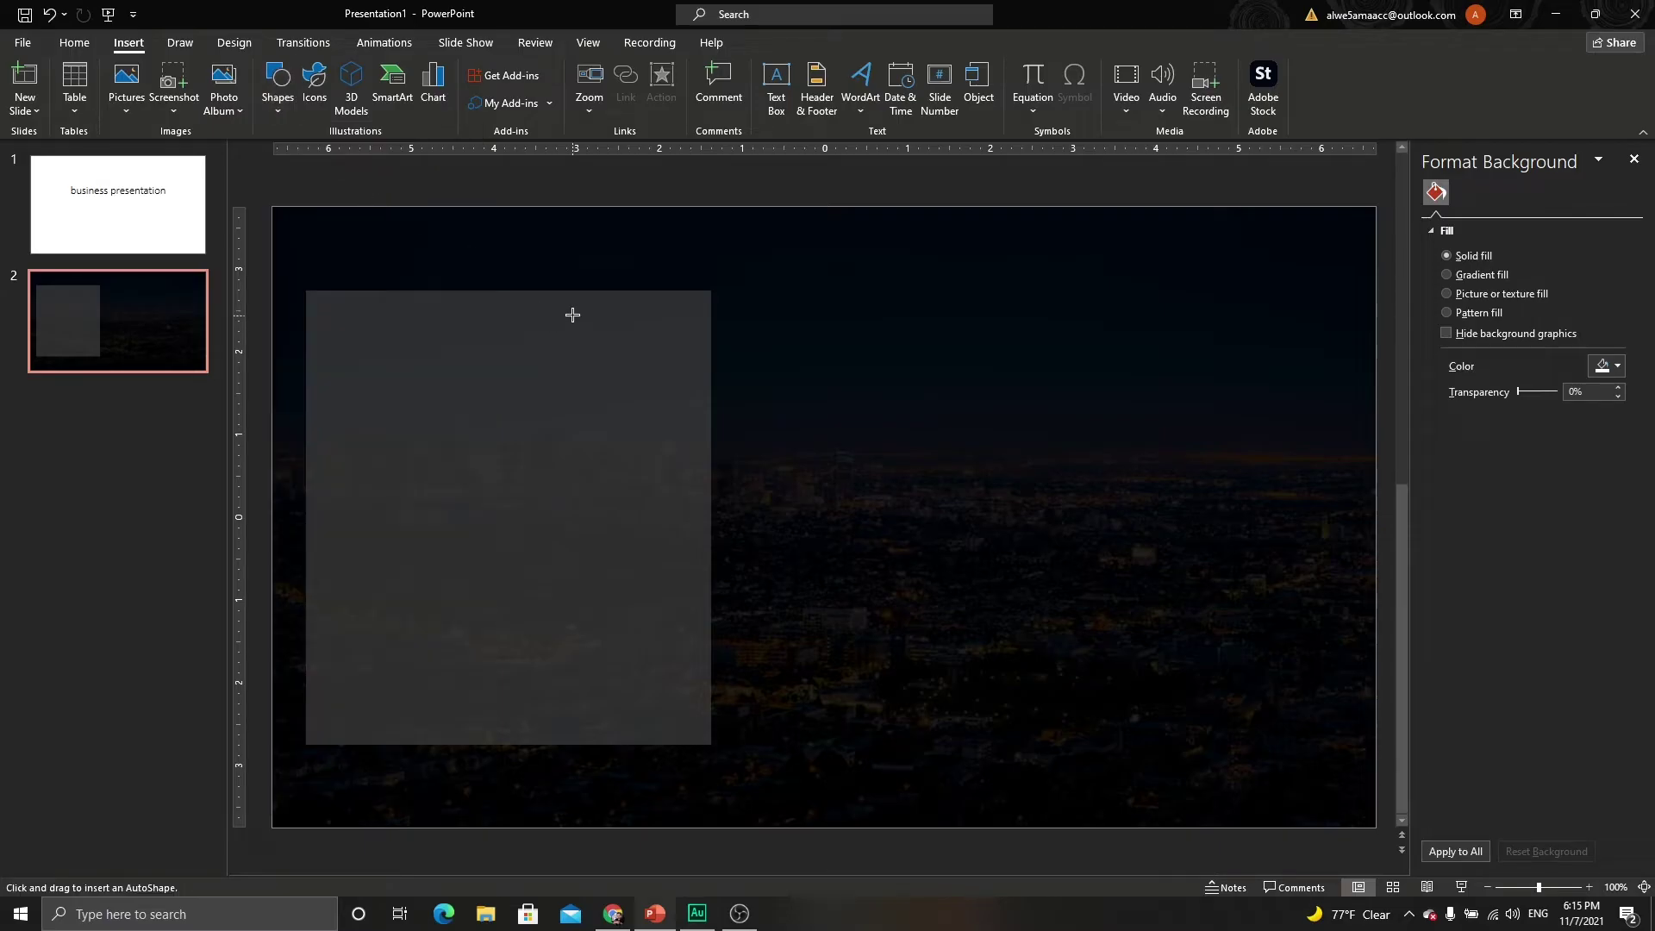
Draw a 4.82" × 7.33" unfilled rectangle with a light grey outline at 68% transparency.
drag(574, 314, 1180, 713)
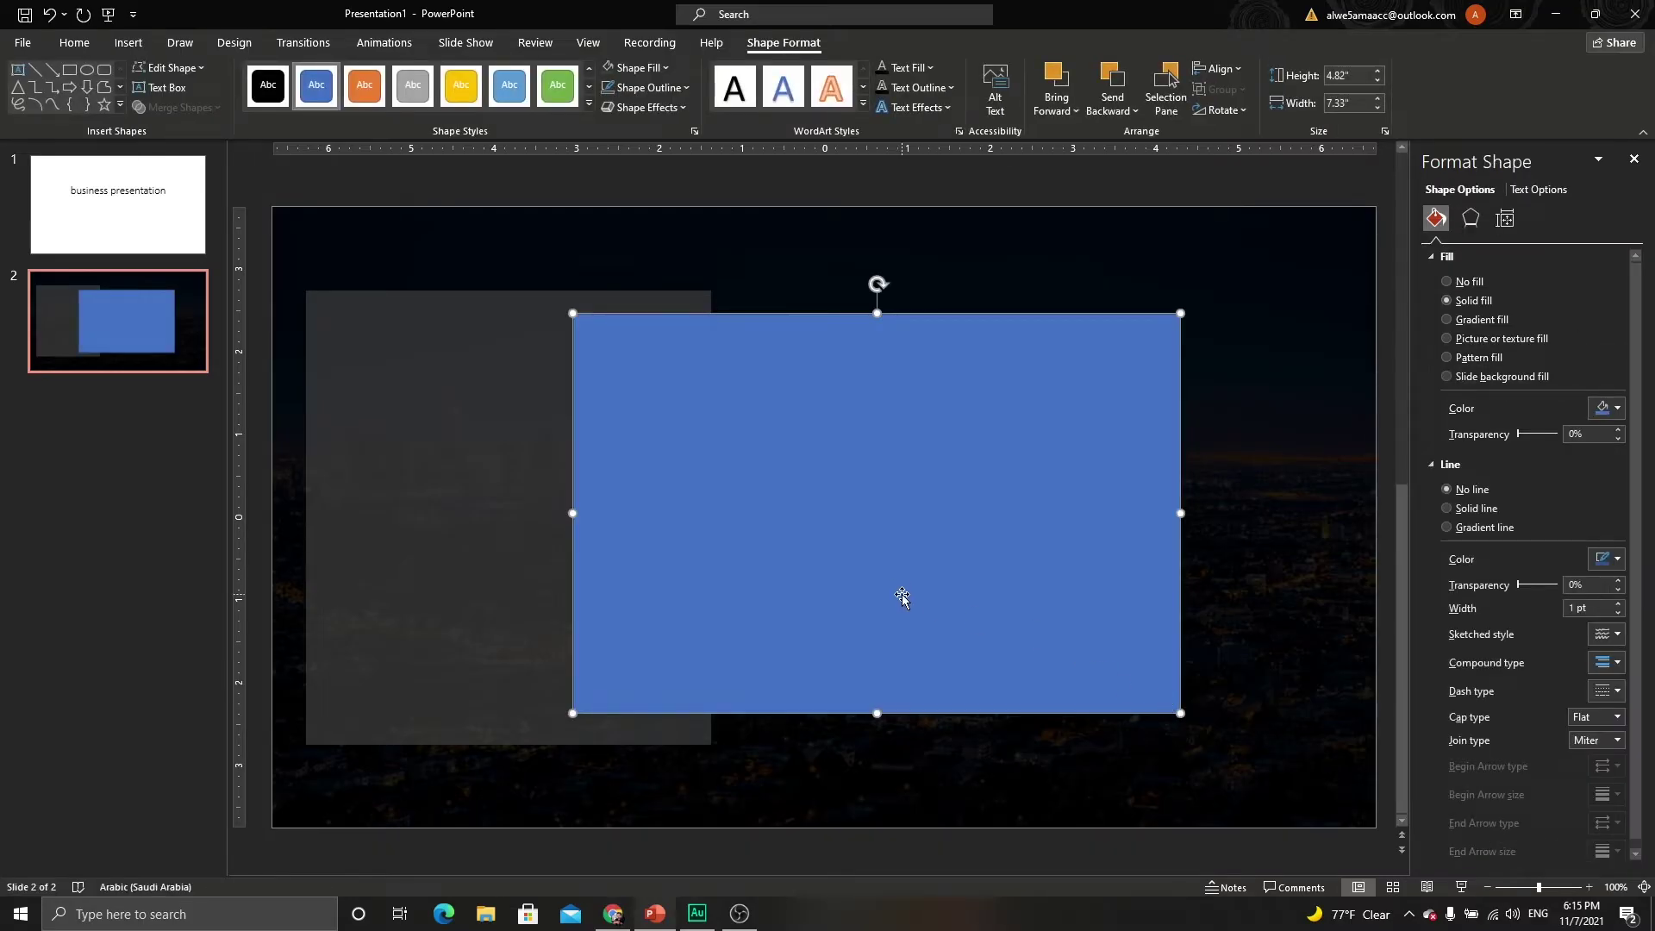
click(654, 69)
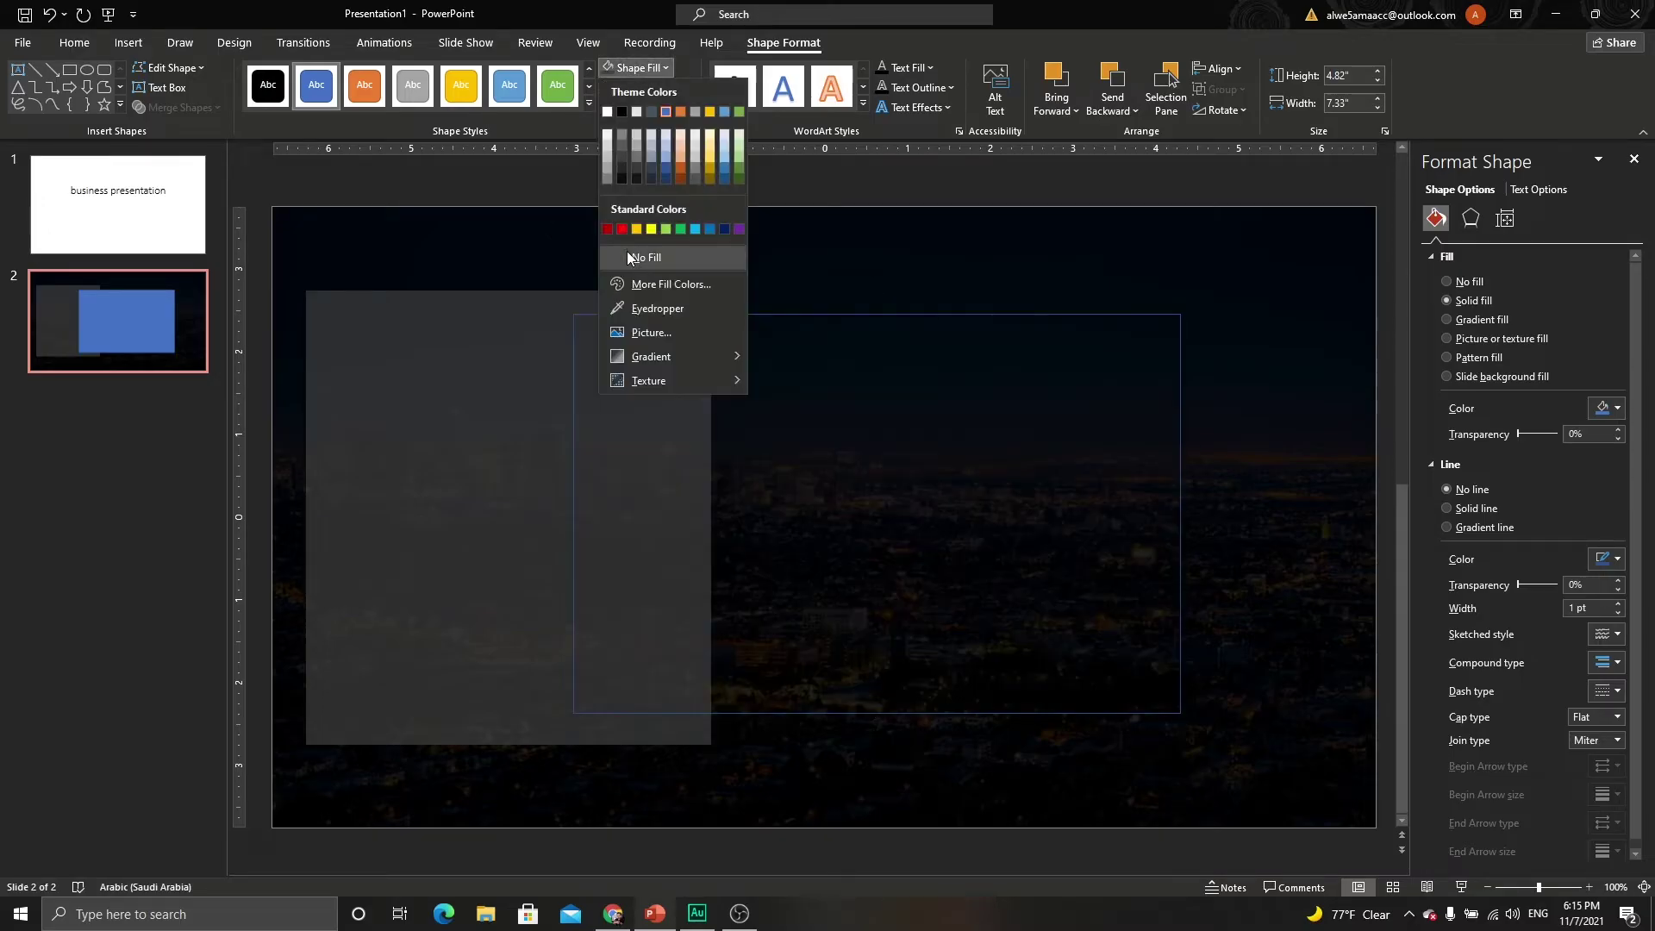
click(628, 253)
click(646, 88)
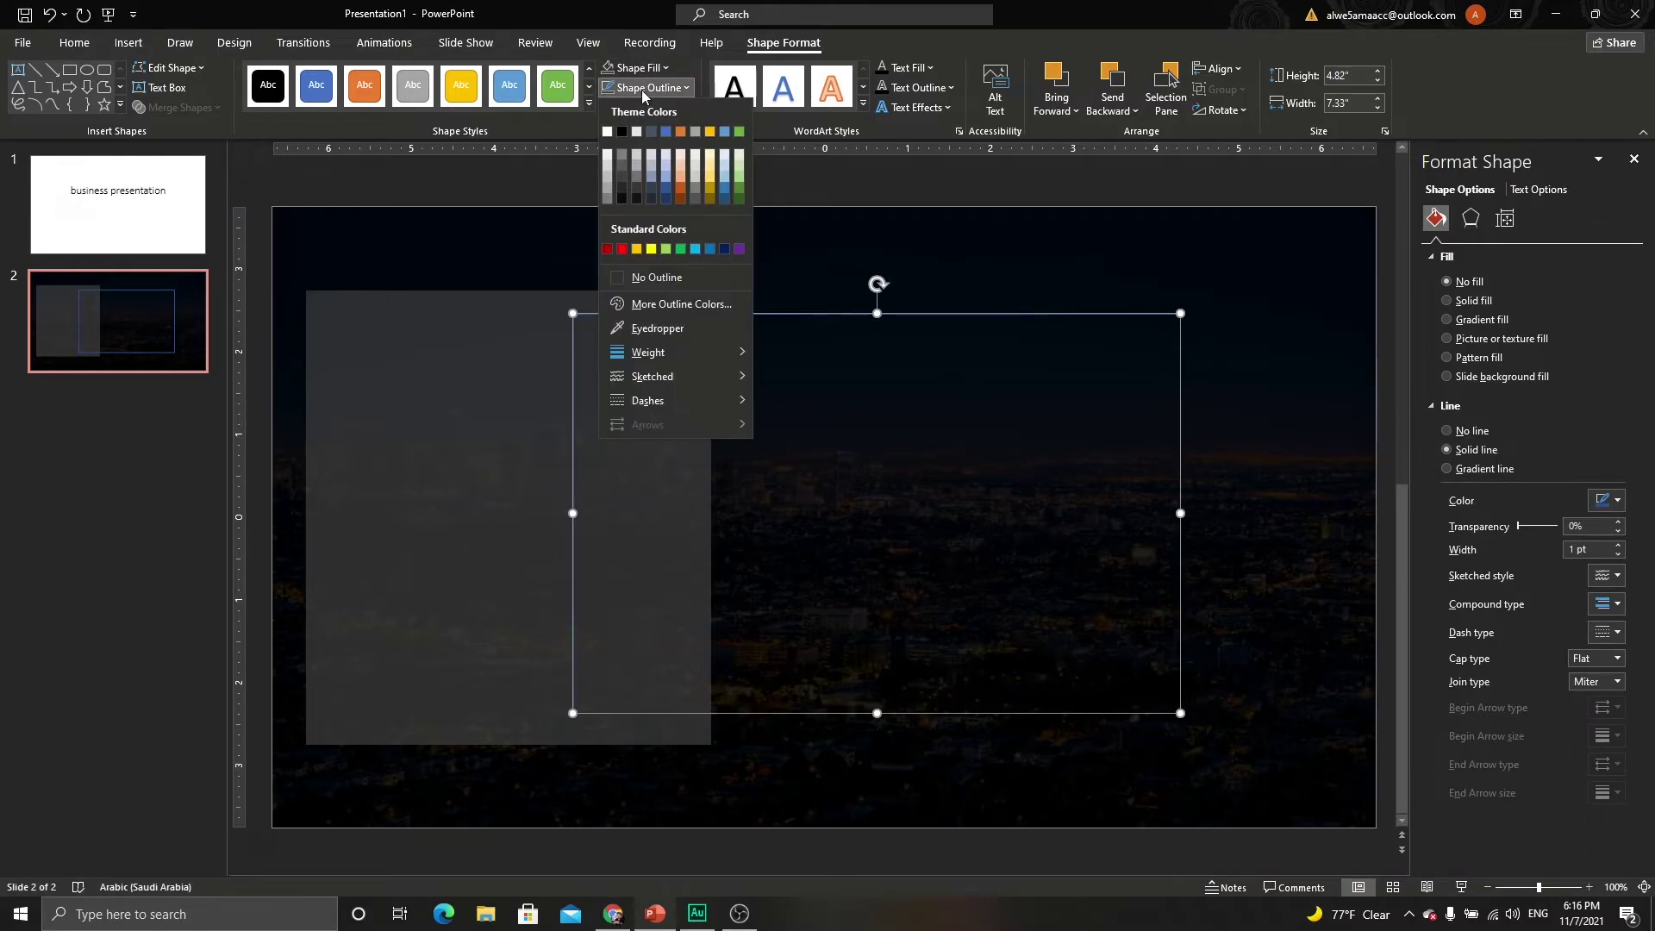
click(607, 180)
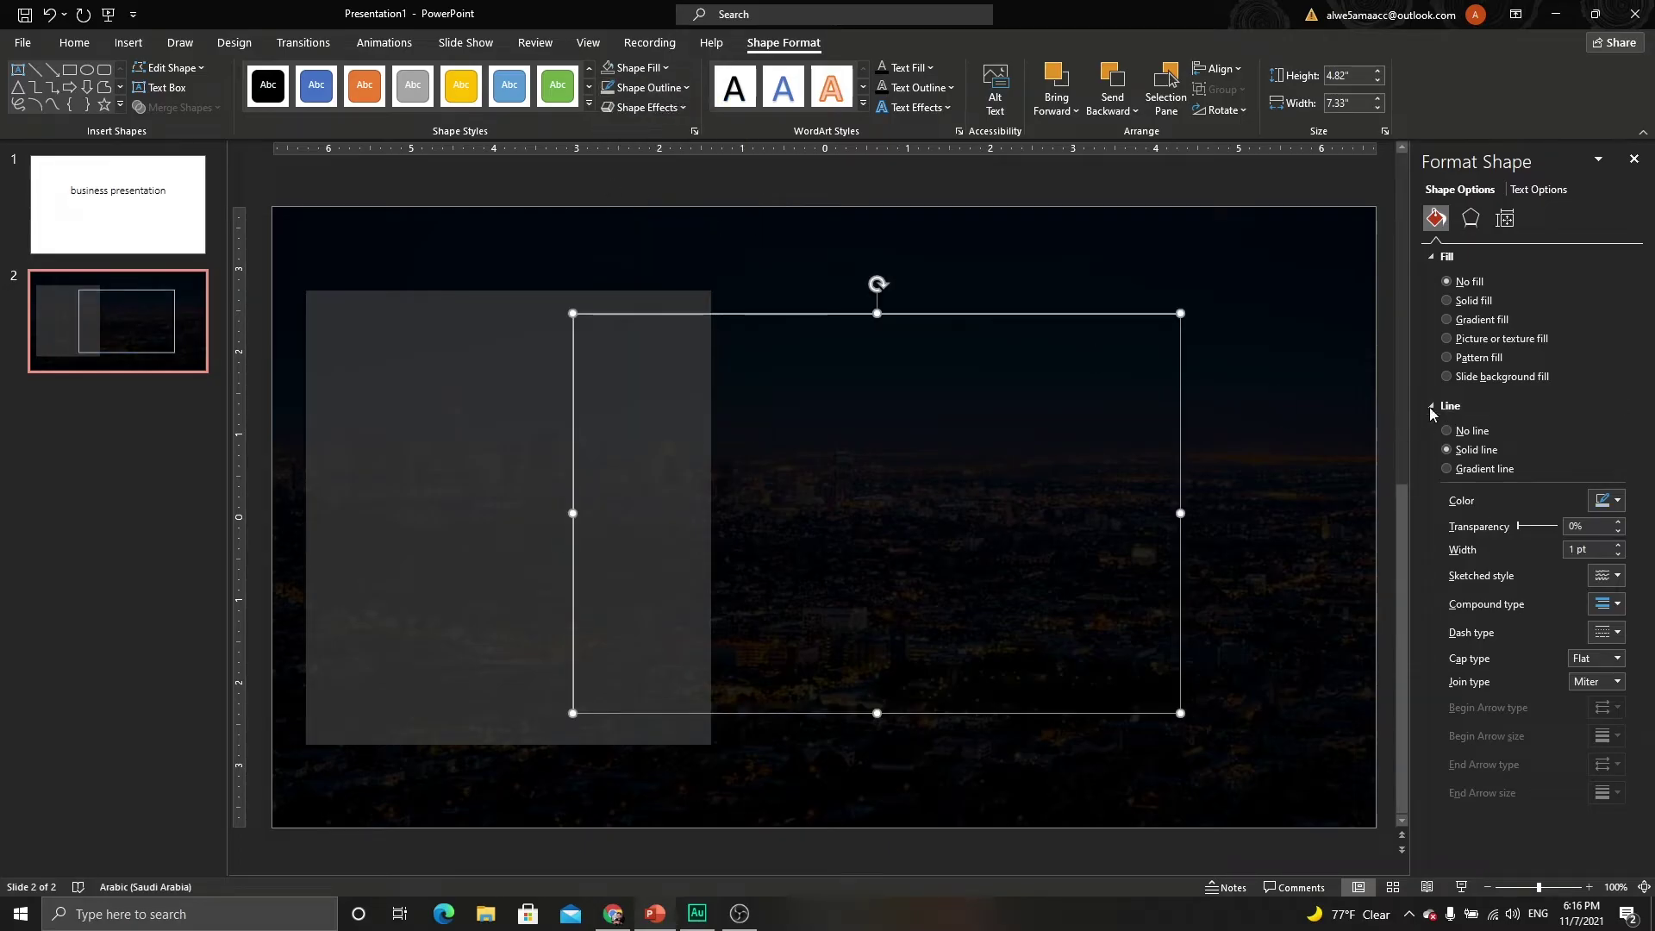
drag(1517, 526, 1545, 528)
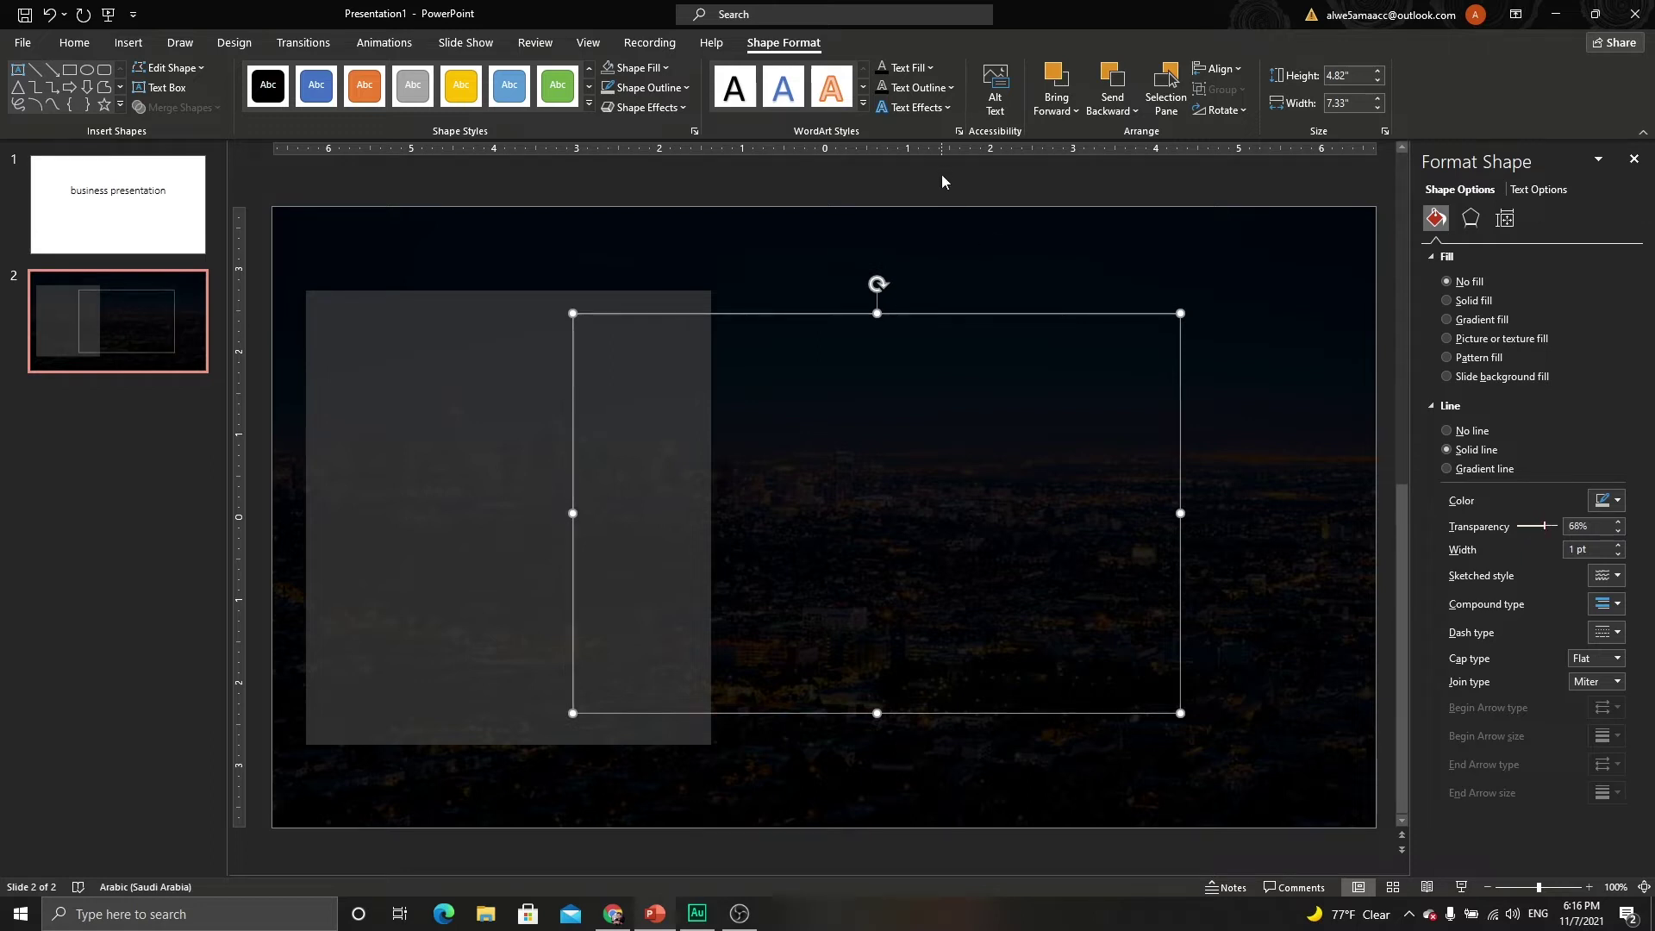
click(945, 197)
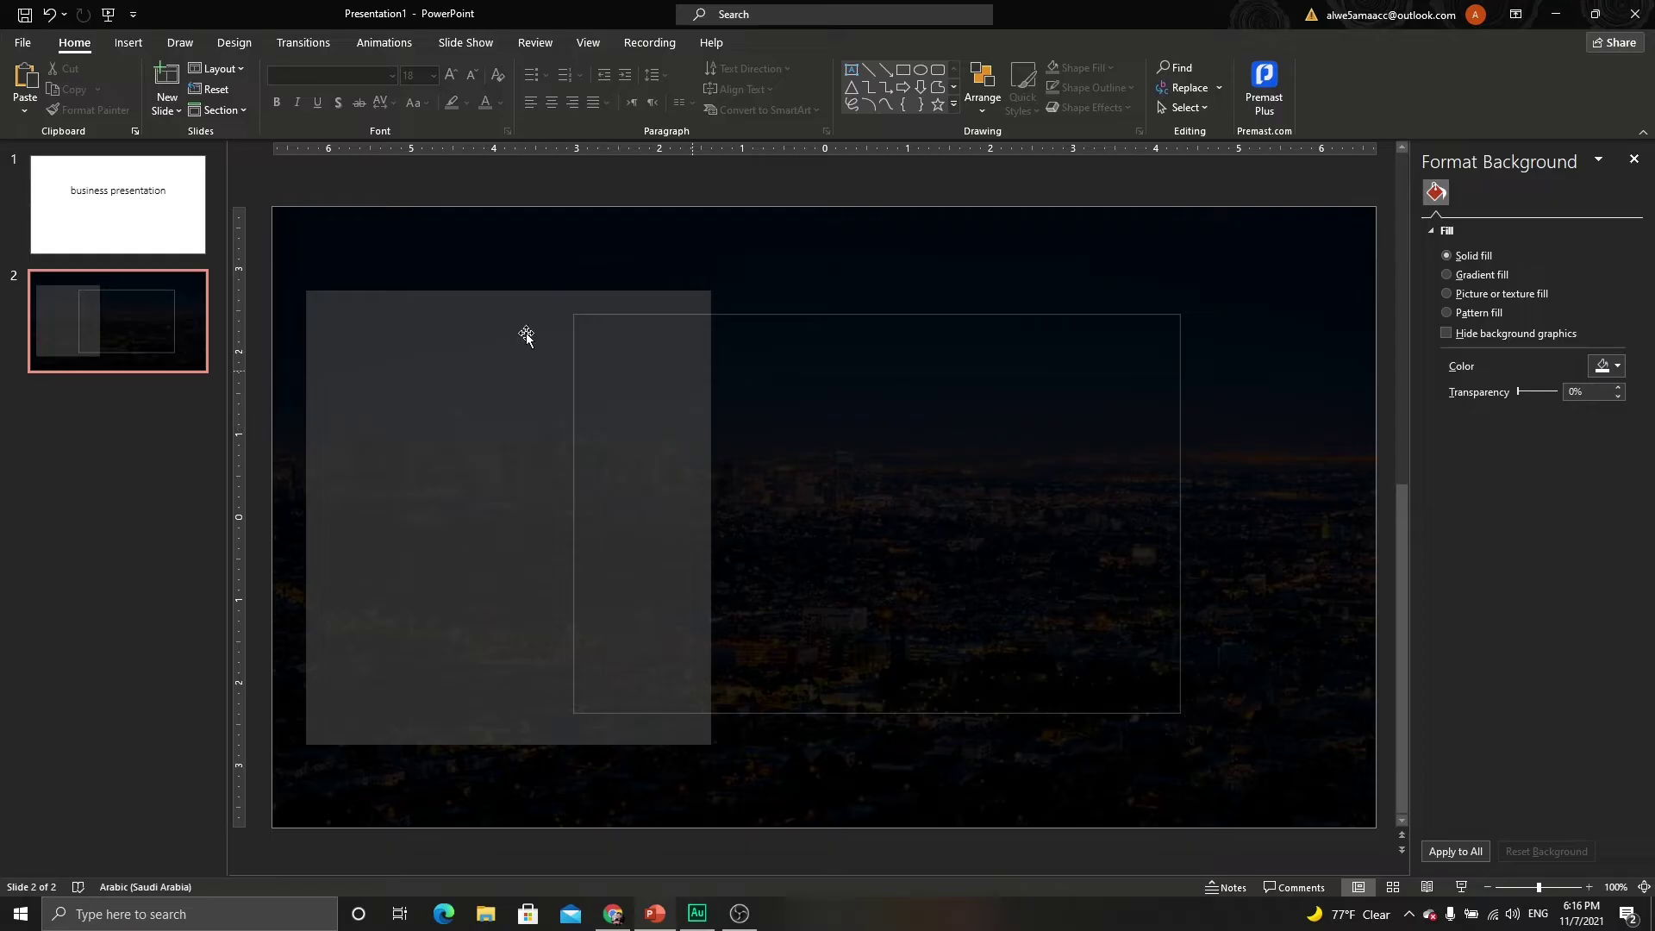
Draw a tall frame shape over the grey panel and thin its border.
click(127, 45)
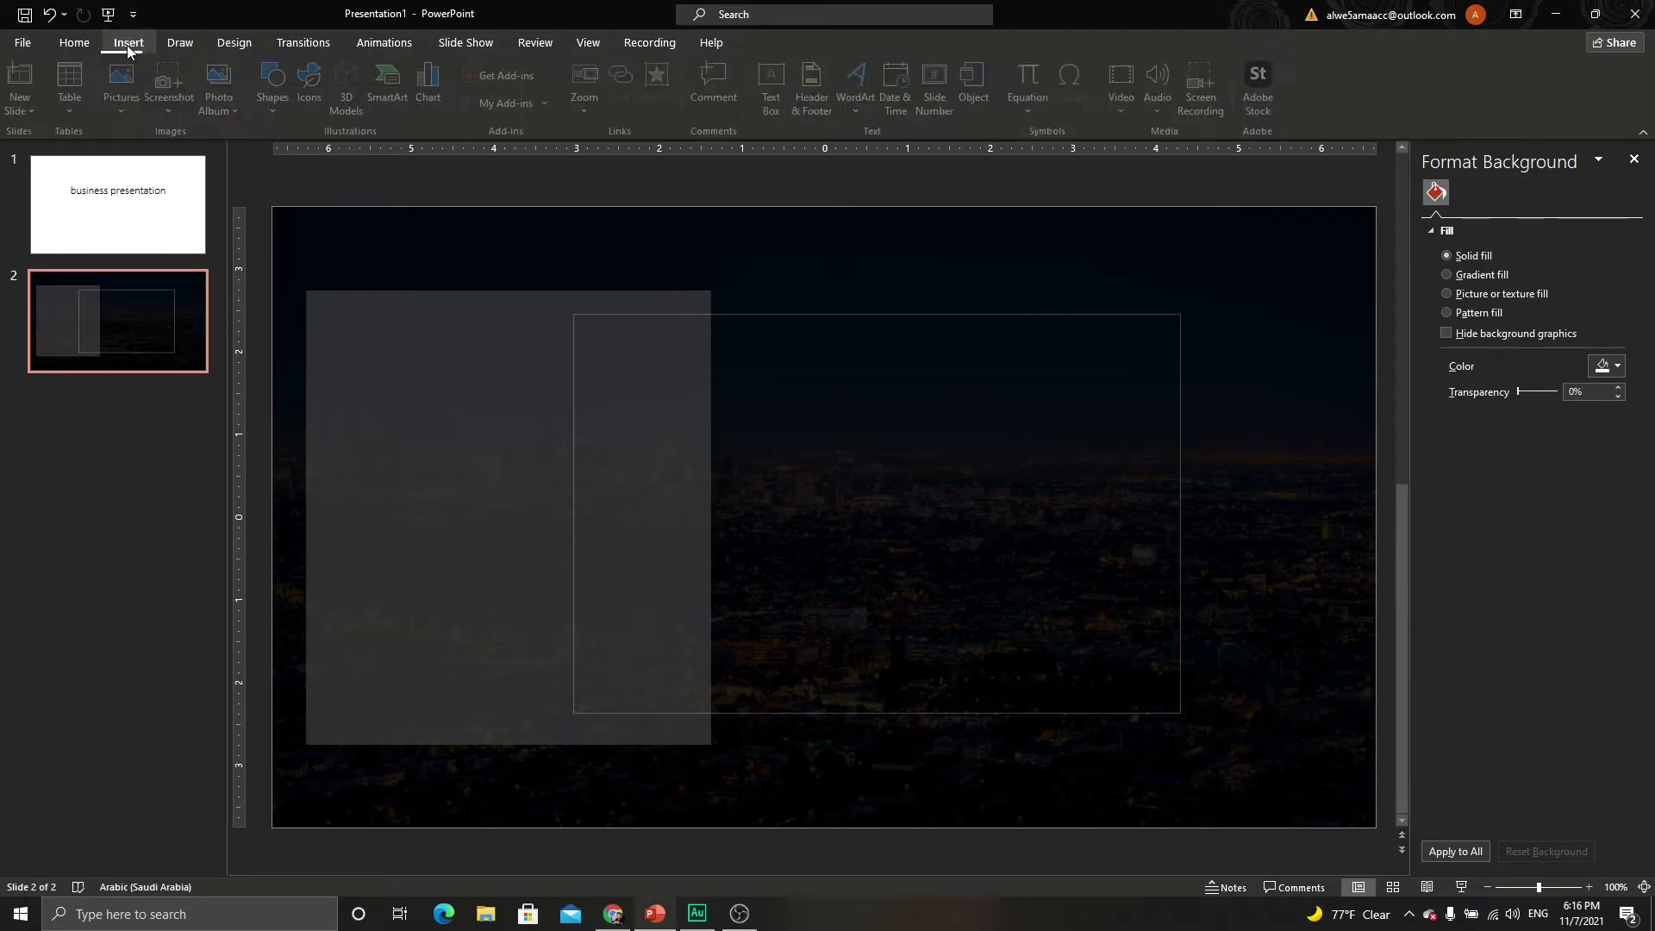
click(277, 115)
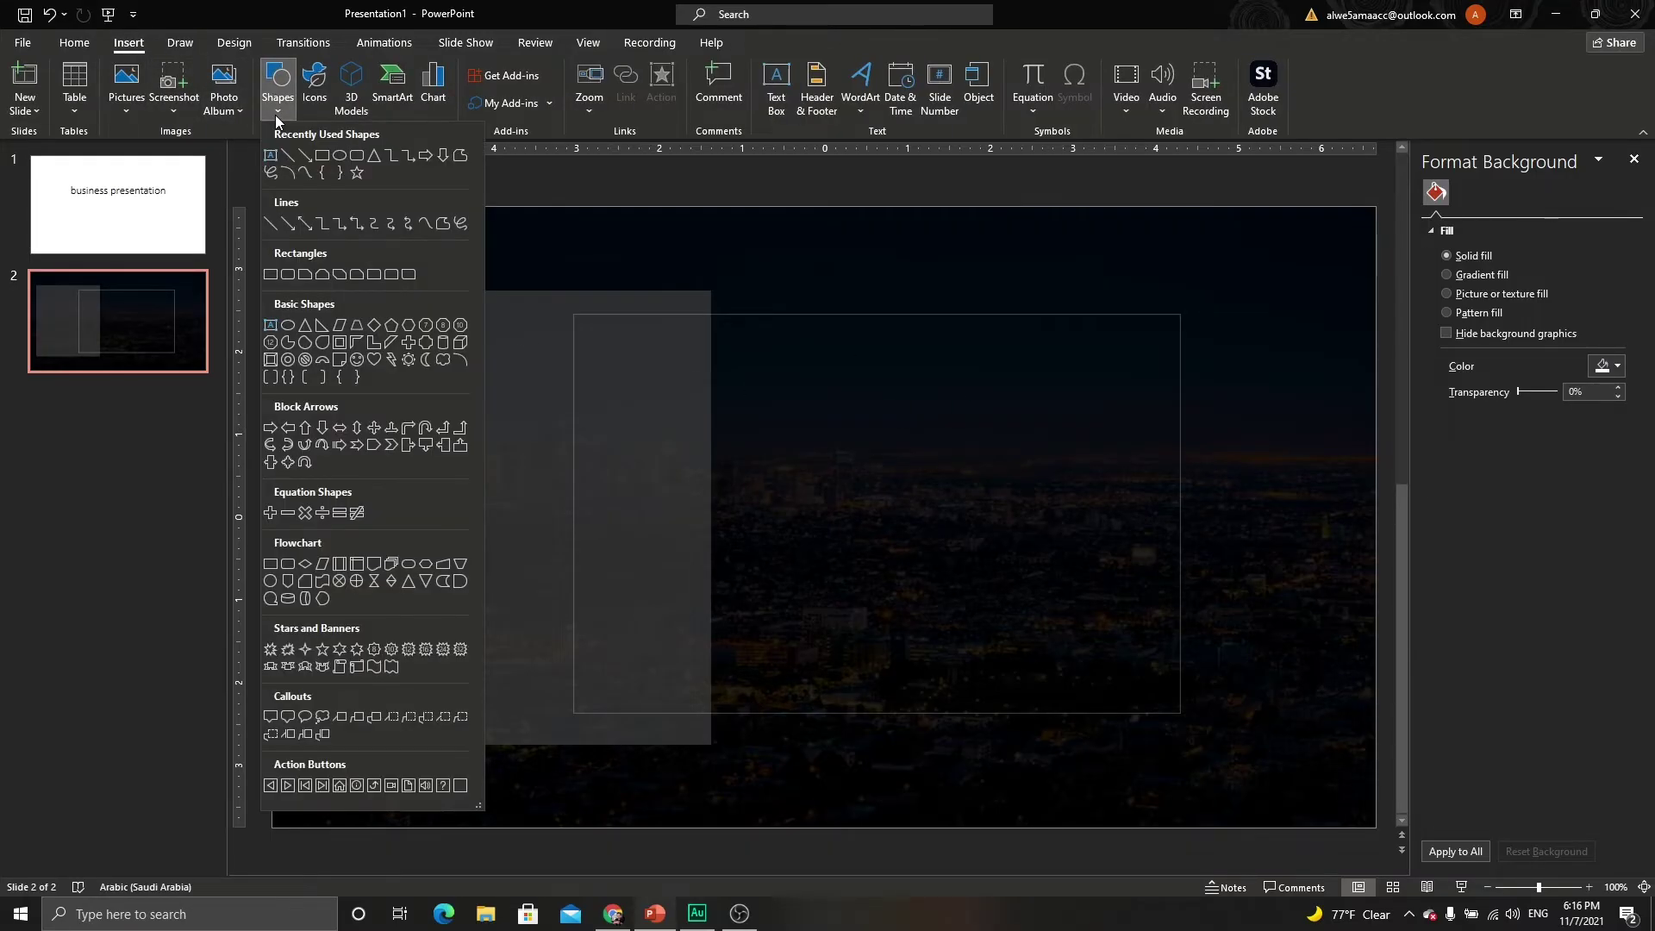
click(341, 346)
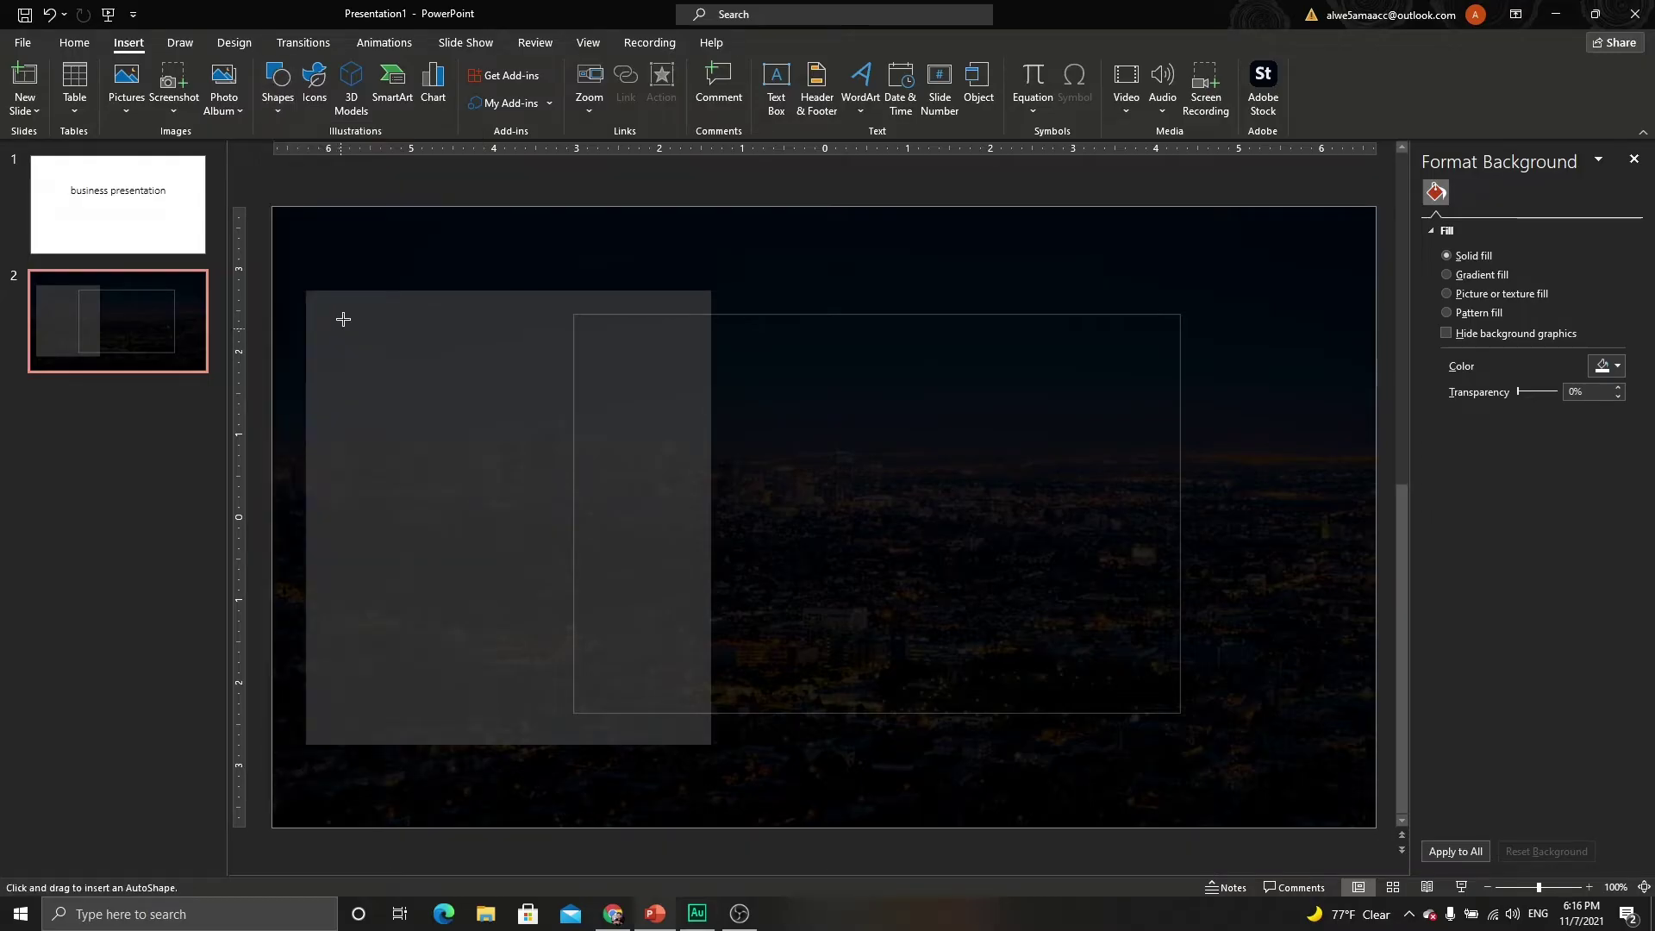
drag(332, 244, 695, 802)
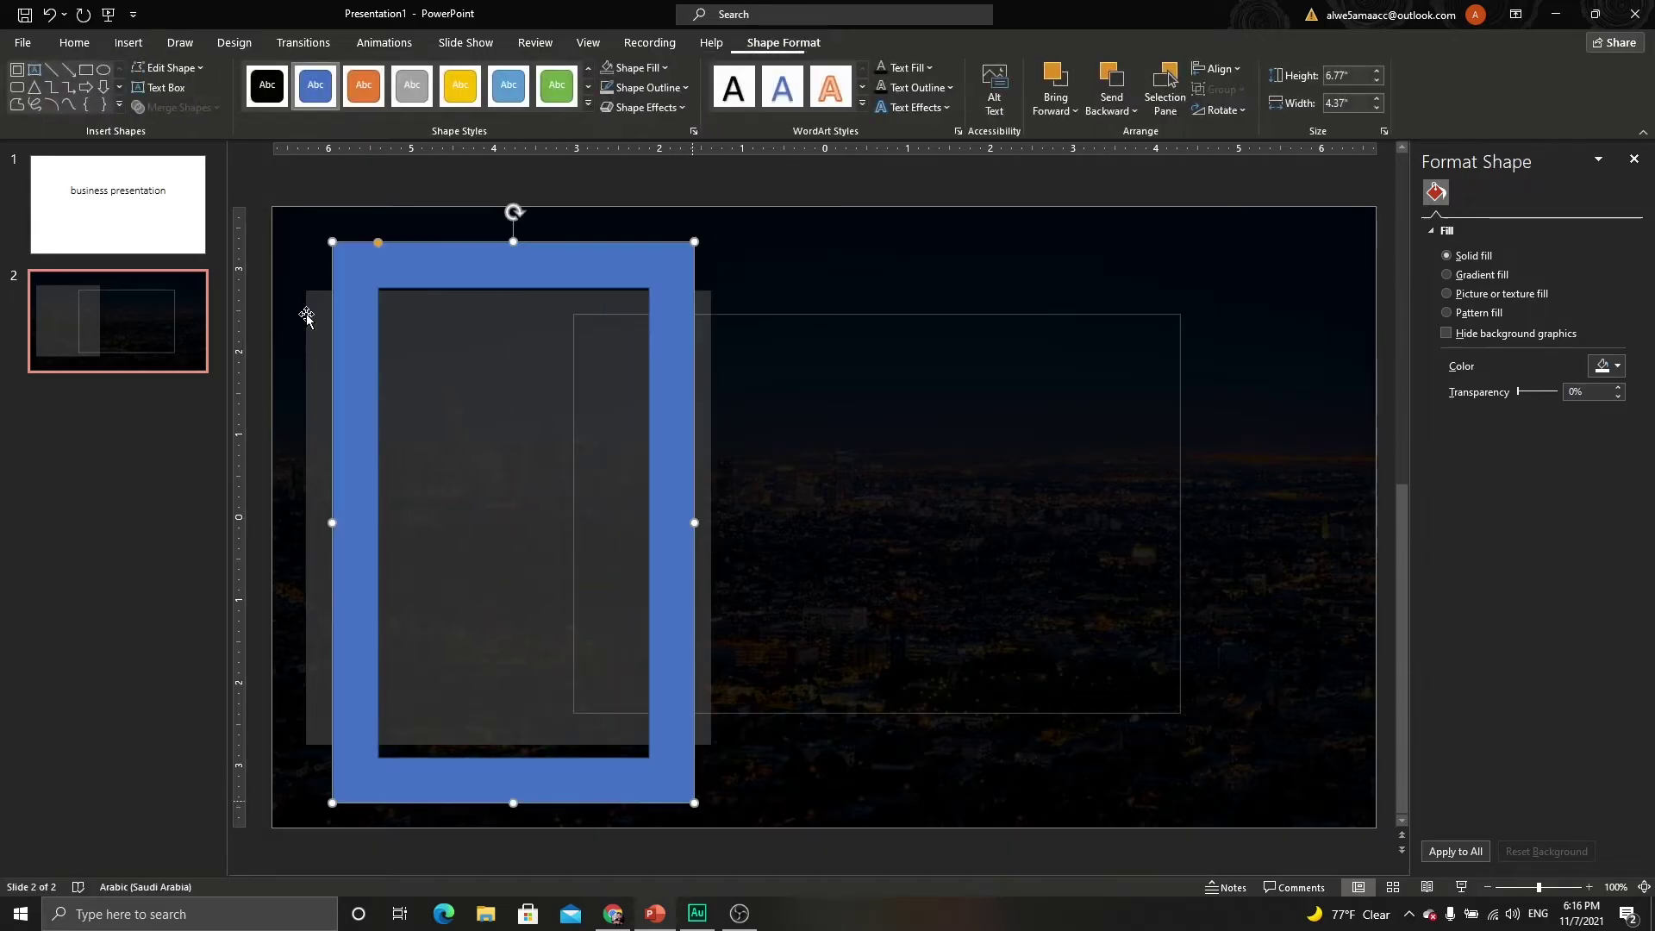
drag(377, 243, 349, 247)
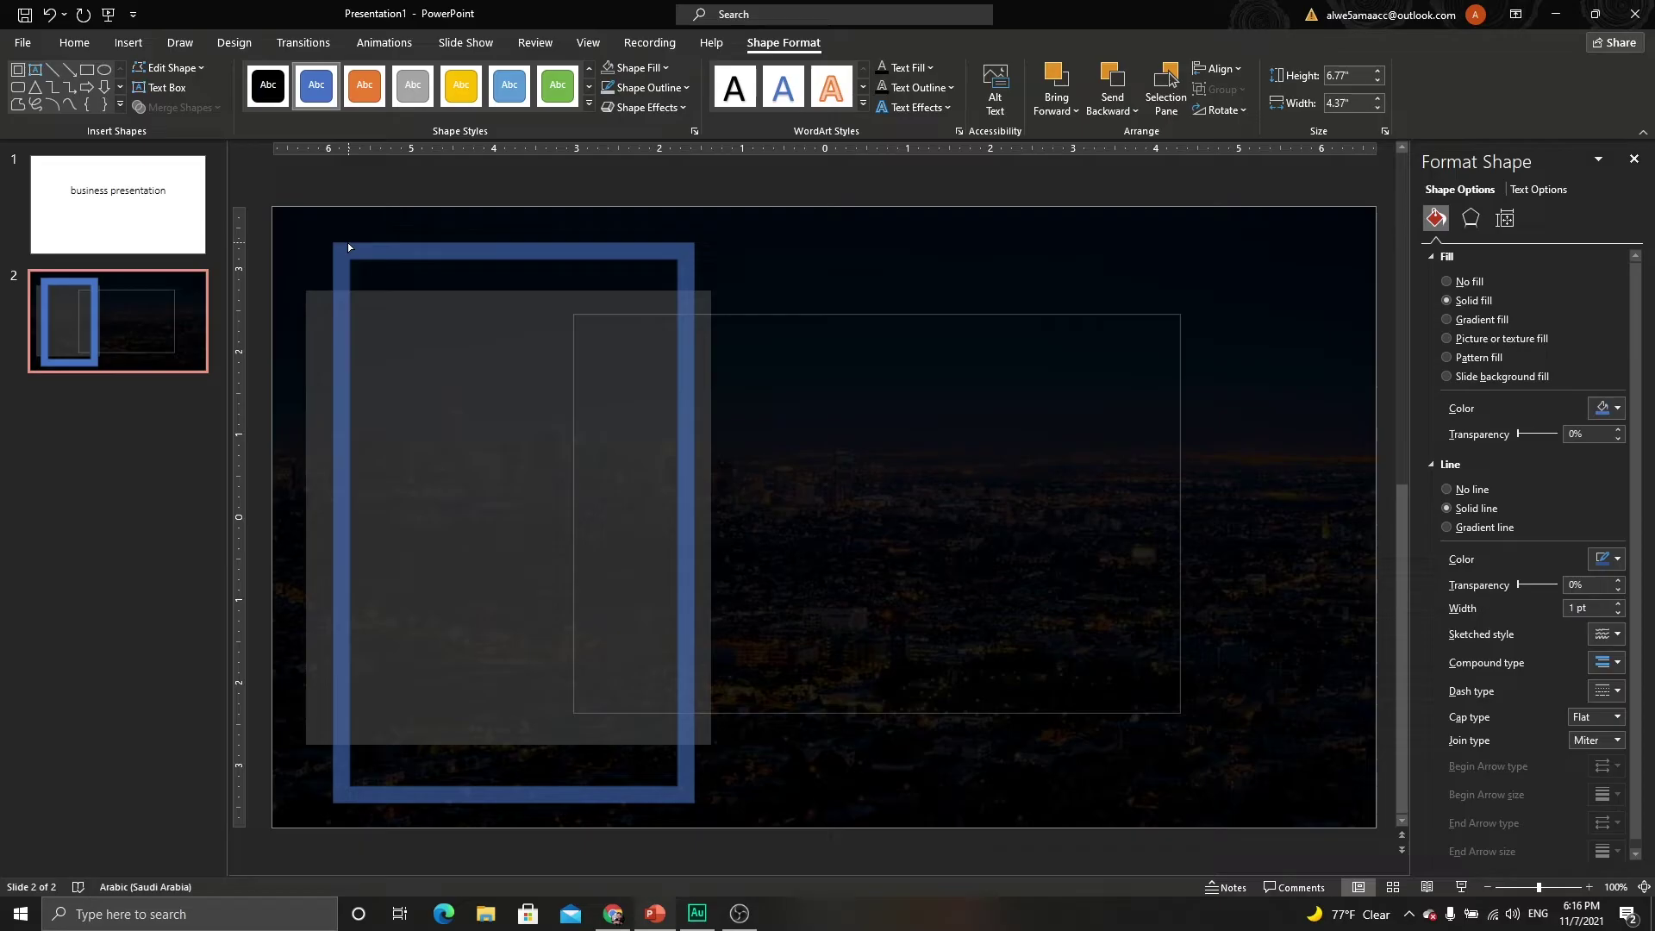
drag(349, 247, 349, 247)
key(Delete)
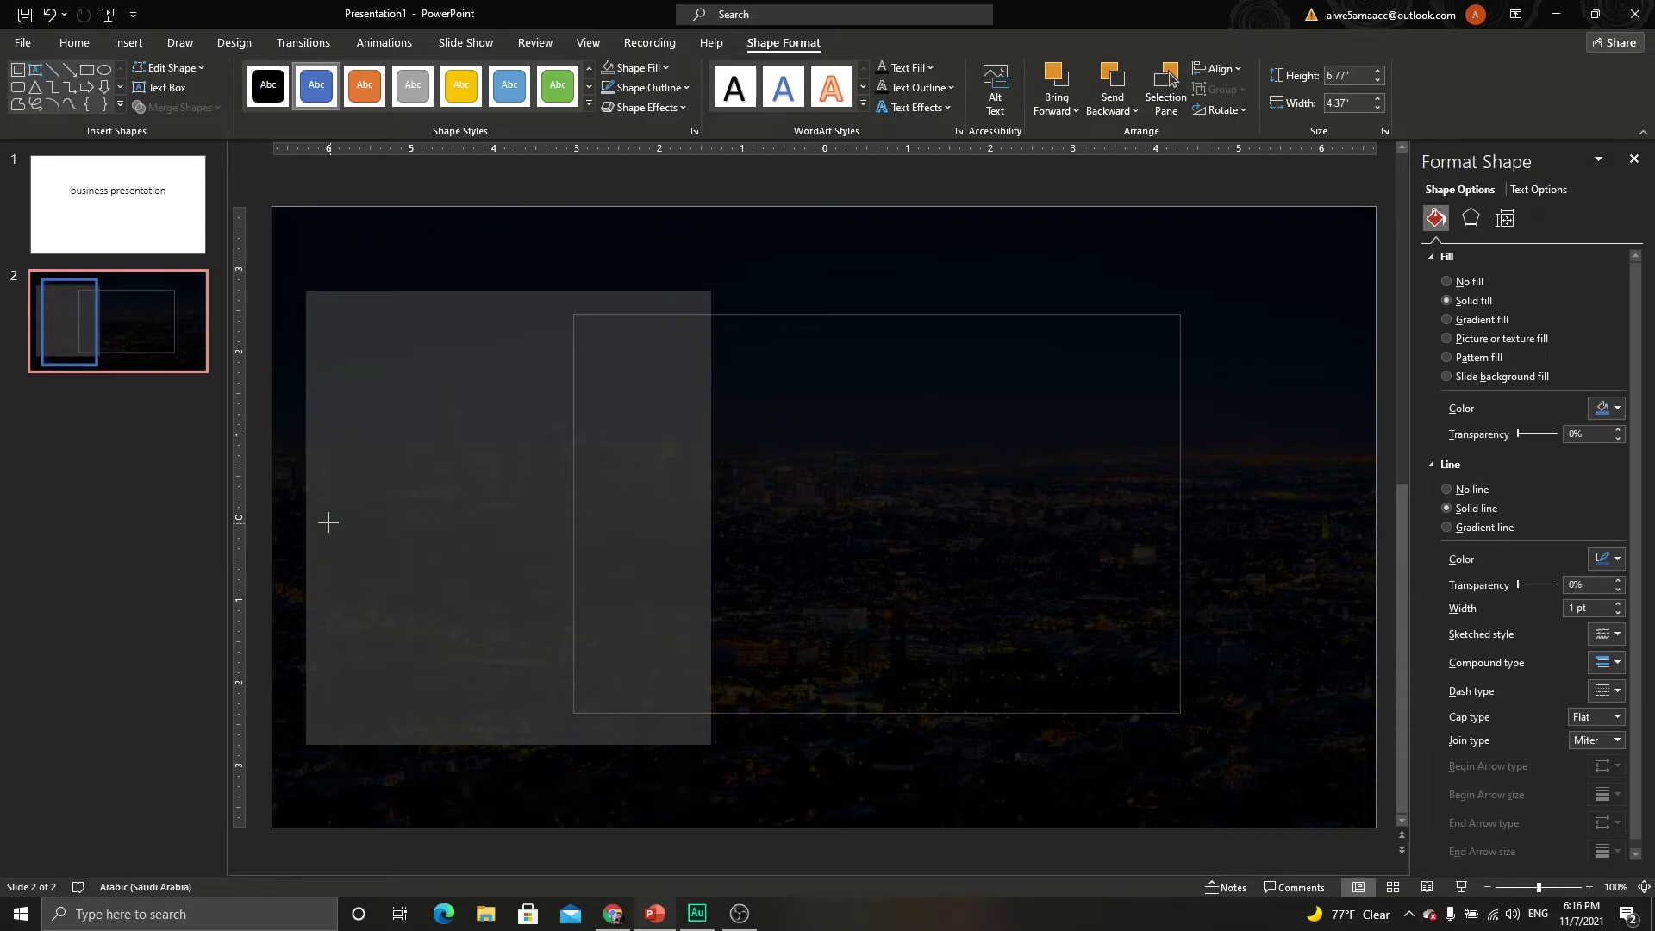
key(ctrl+z)
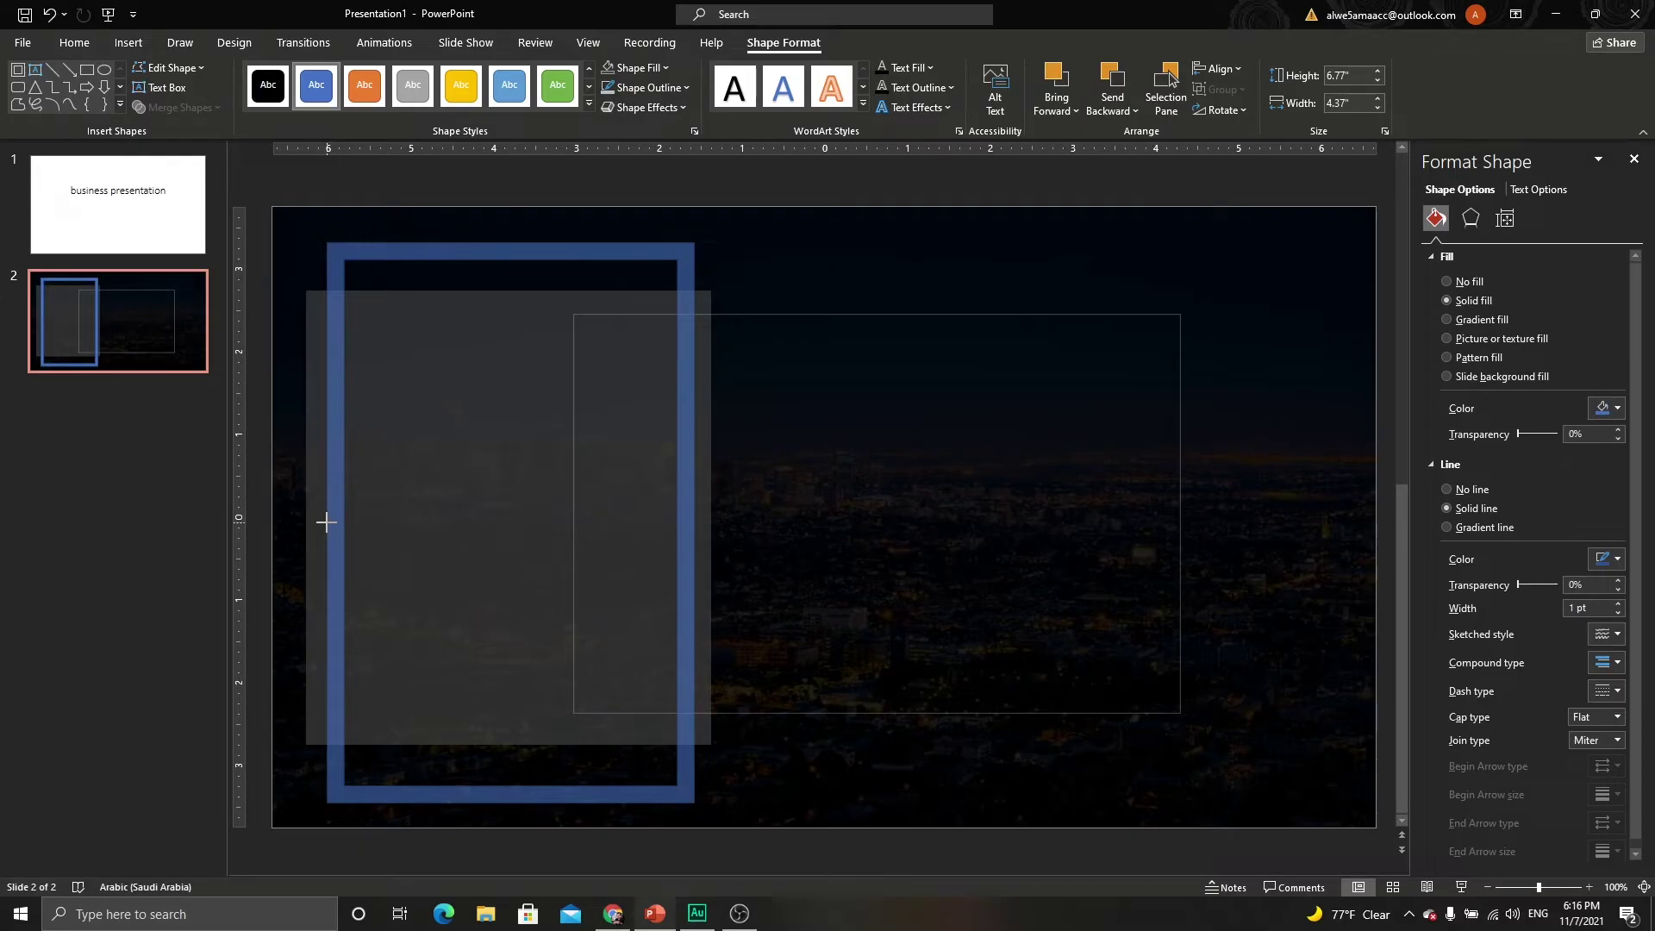
Give the frame a light blue fill with no outline.
click(326, 523)
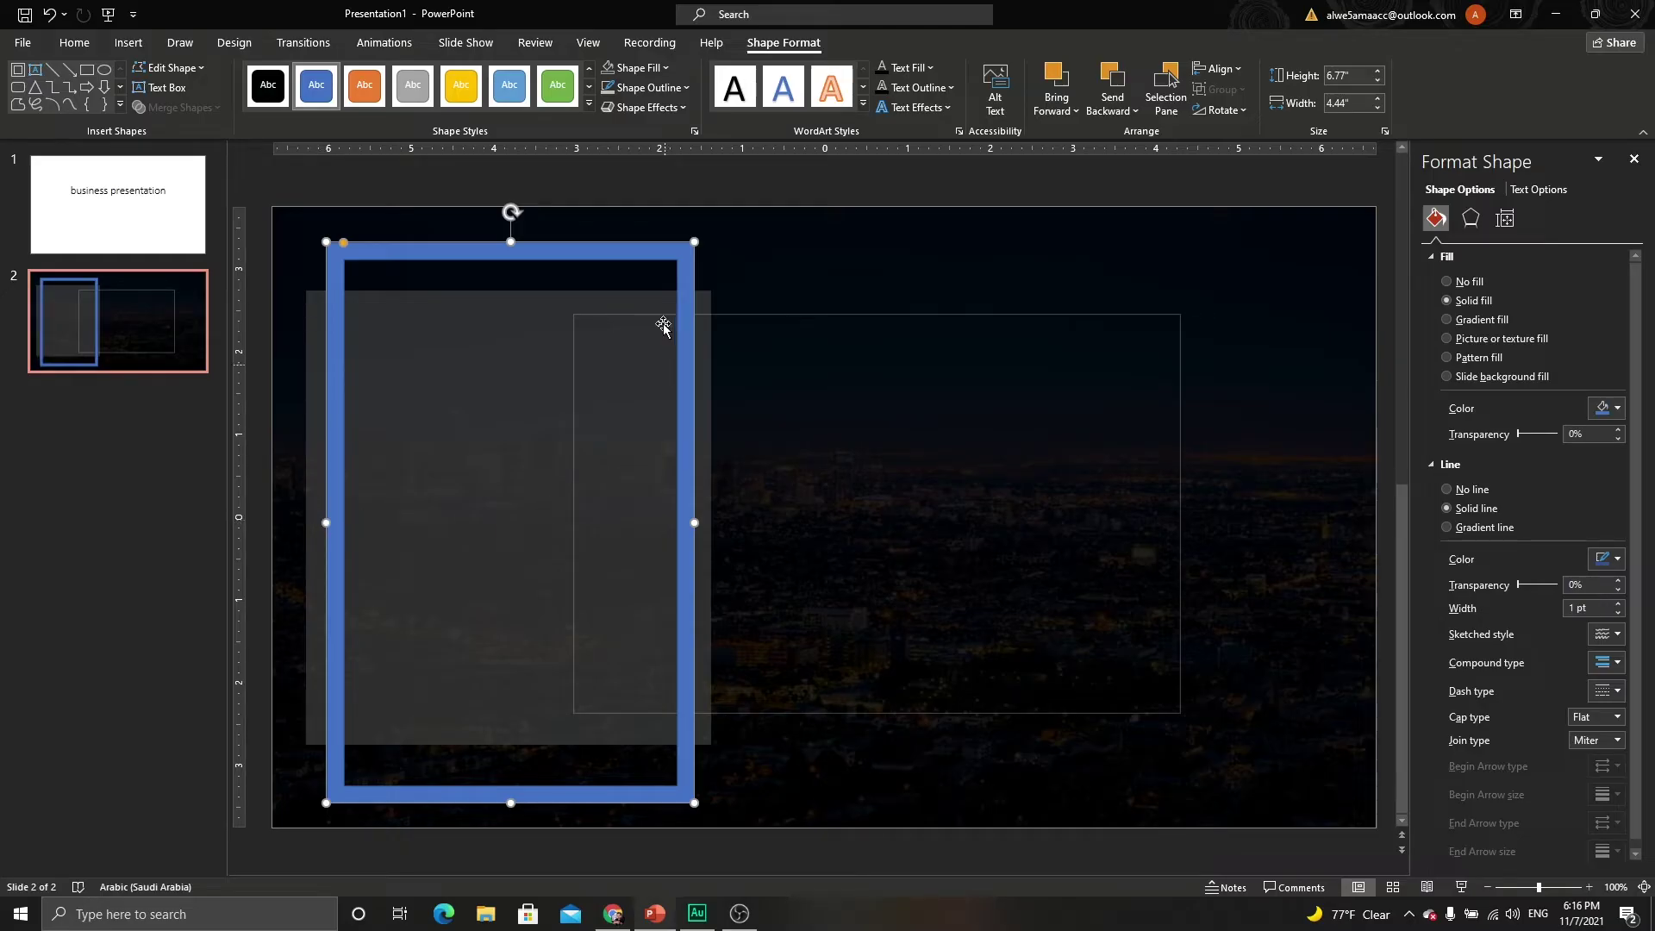
click(648, 88)
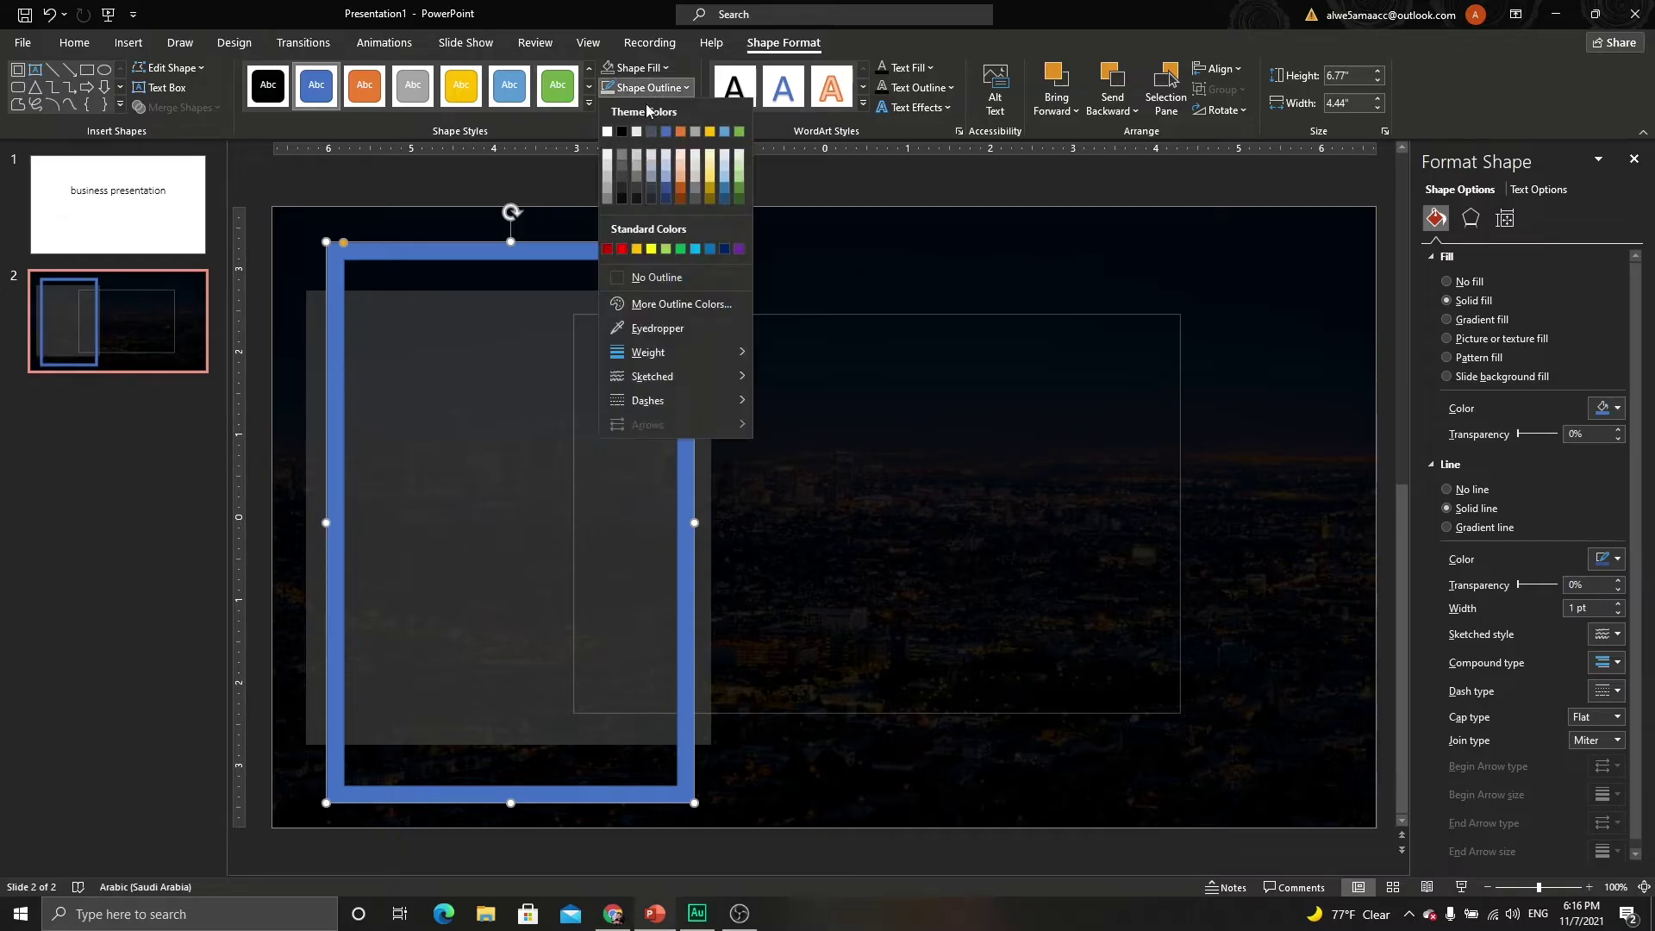
click(632, 280)
click(654, 71)
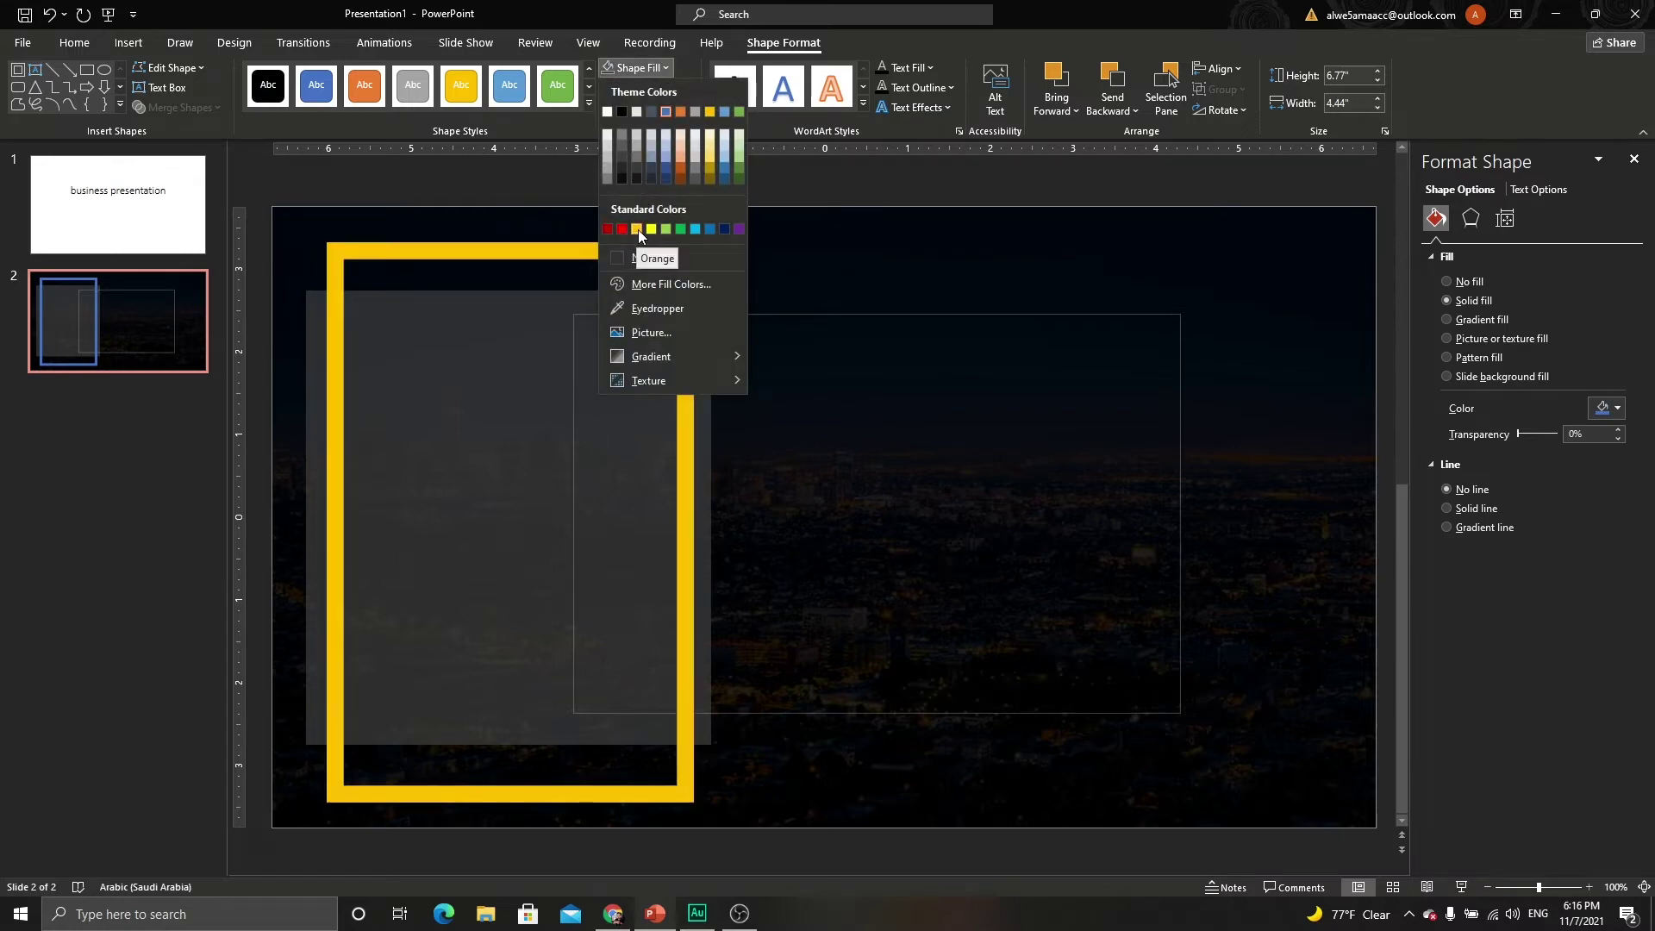
click(691, 230)
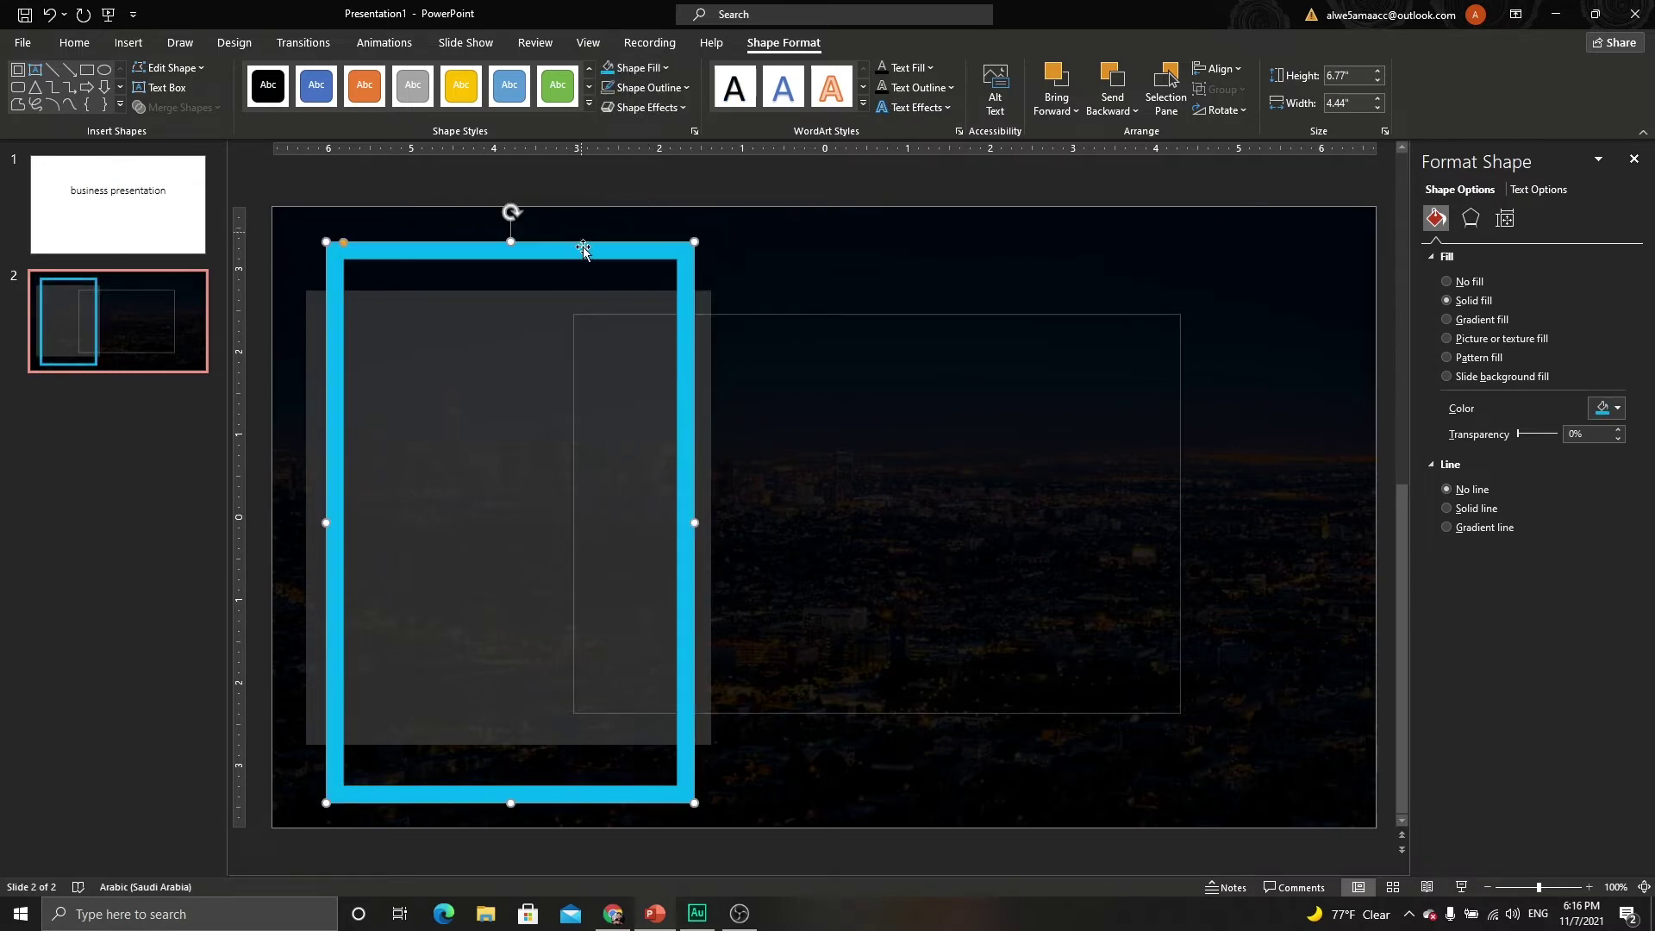
click(640, 188)
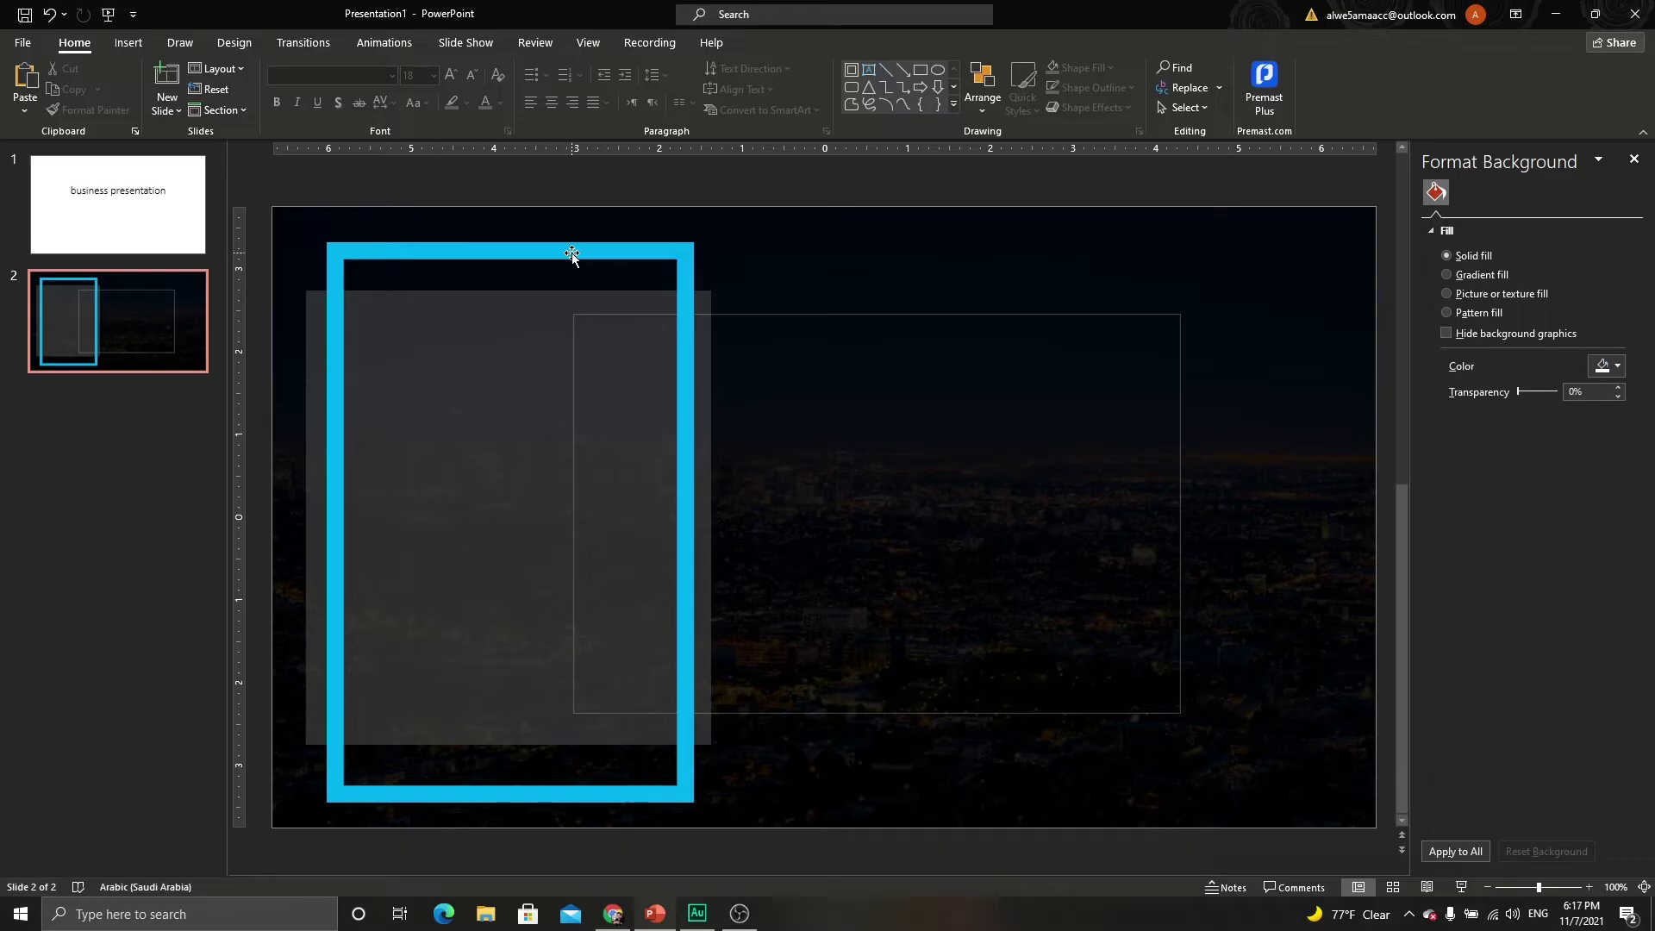
Find the tall night-city buildings photo in the Unsplash results and copy the image.
click(619, 917)
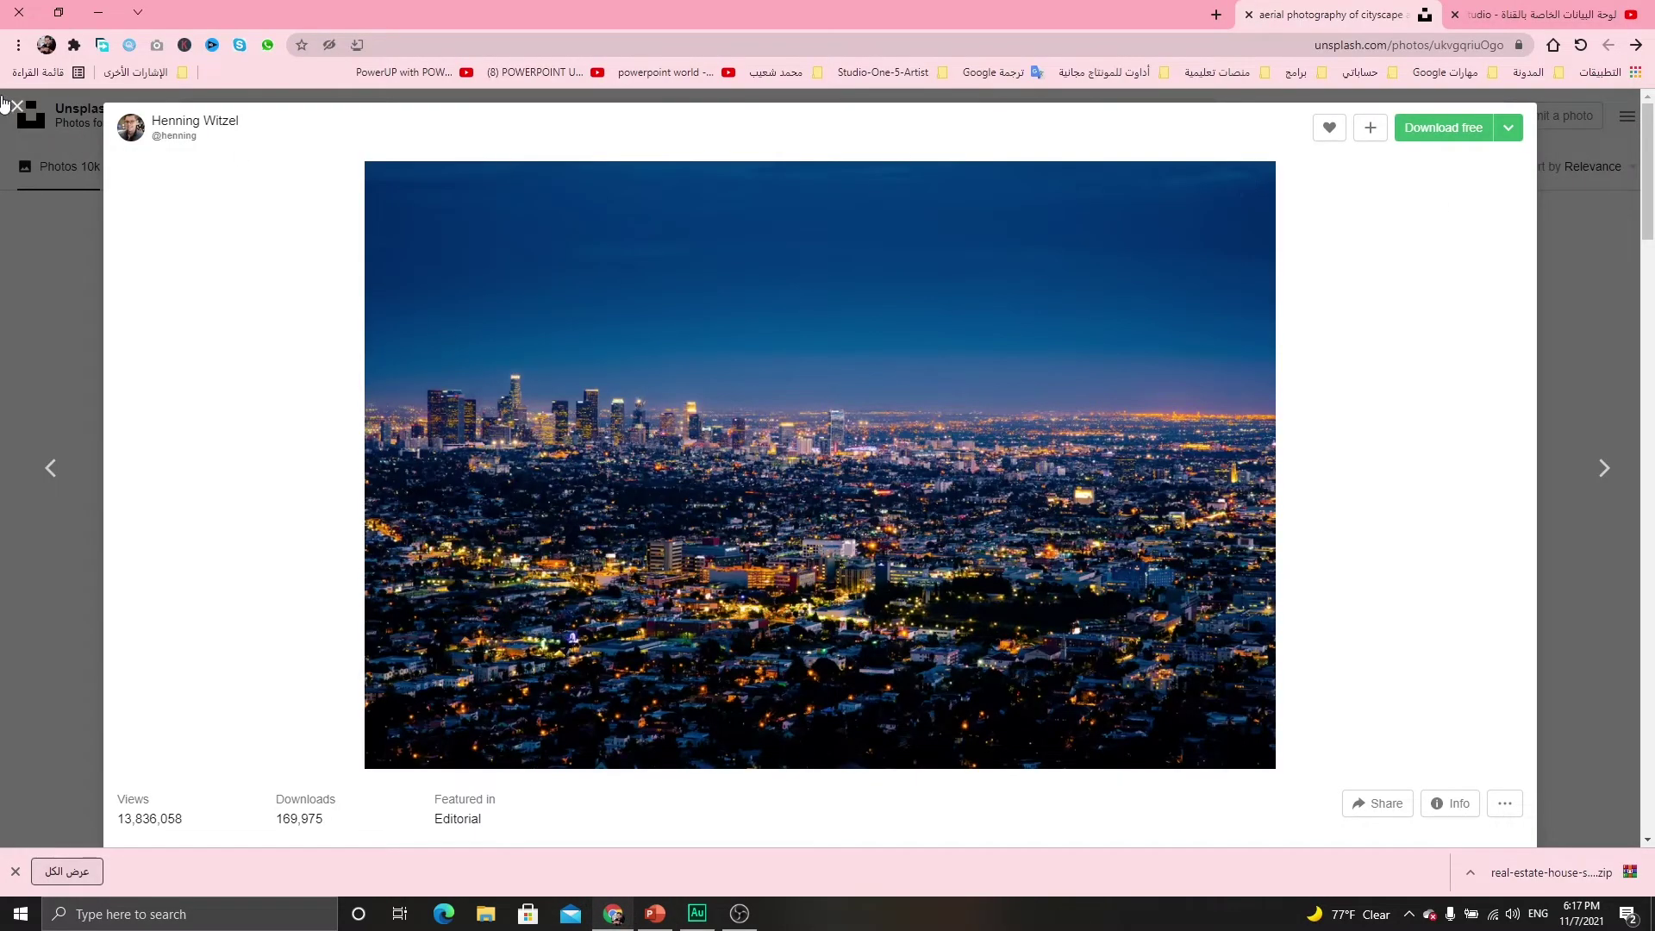
click(17, 106)
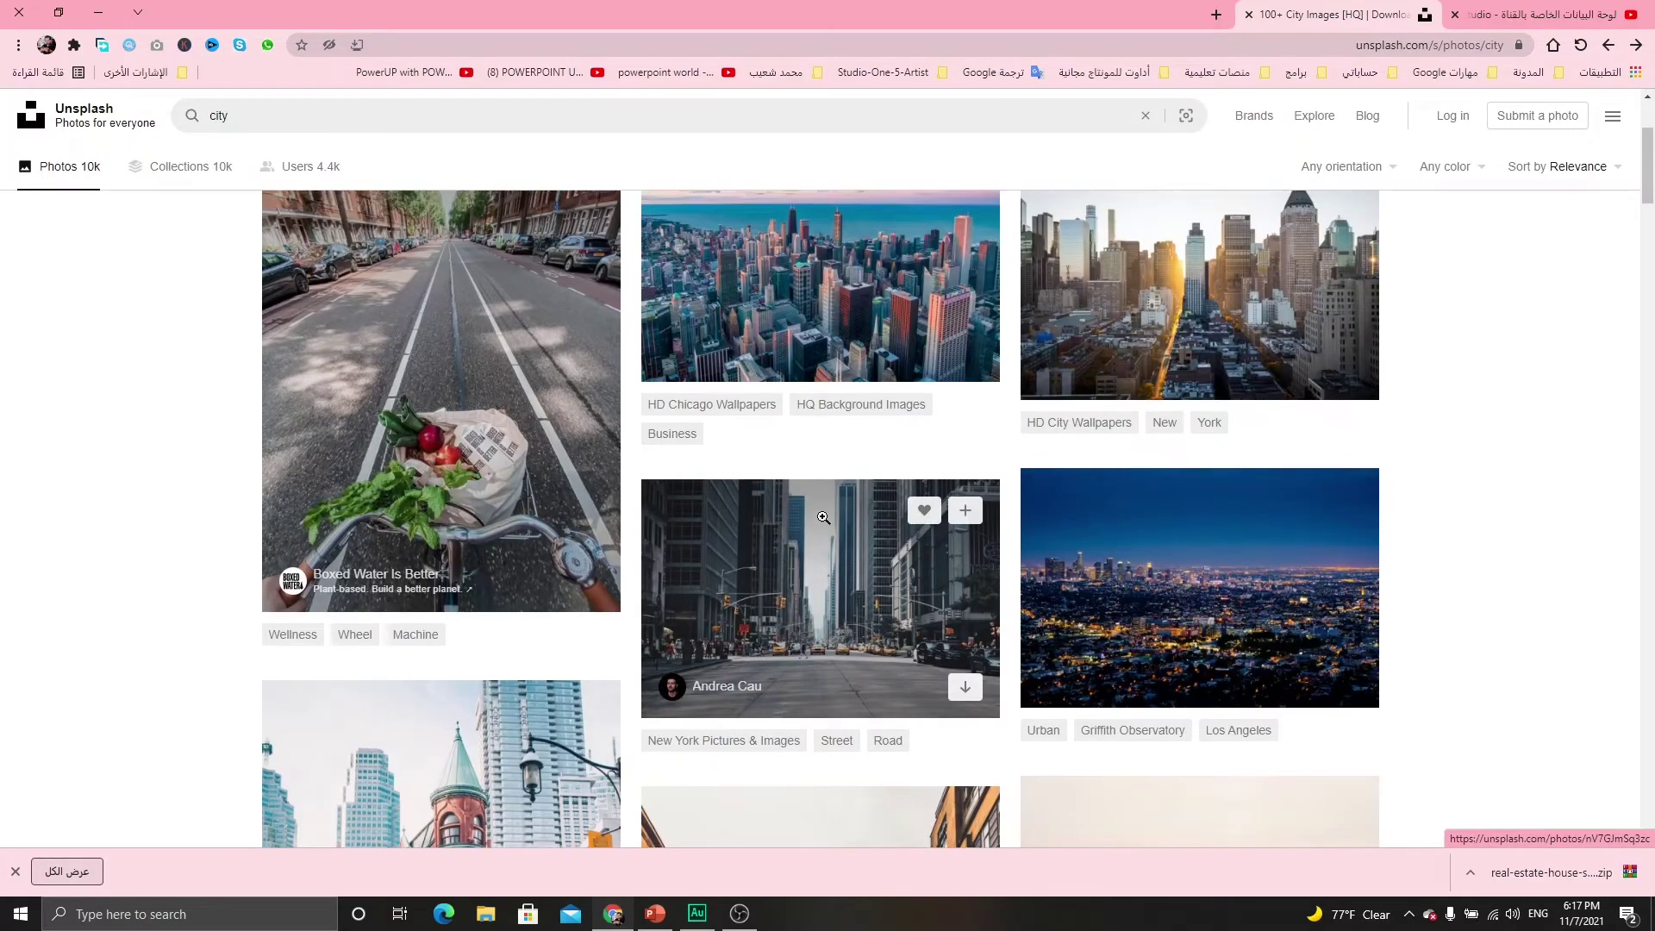
scroll(823, 517, down, 6)
scroll(840, 504, down, 4)
scroll(858, 491, down, 4)
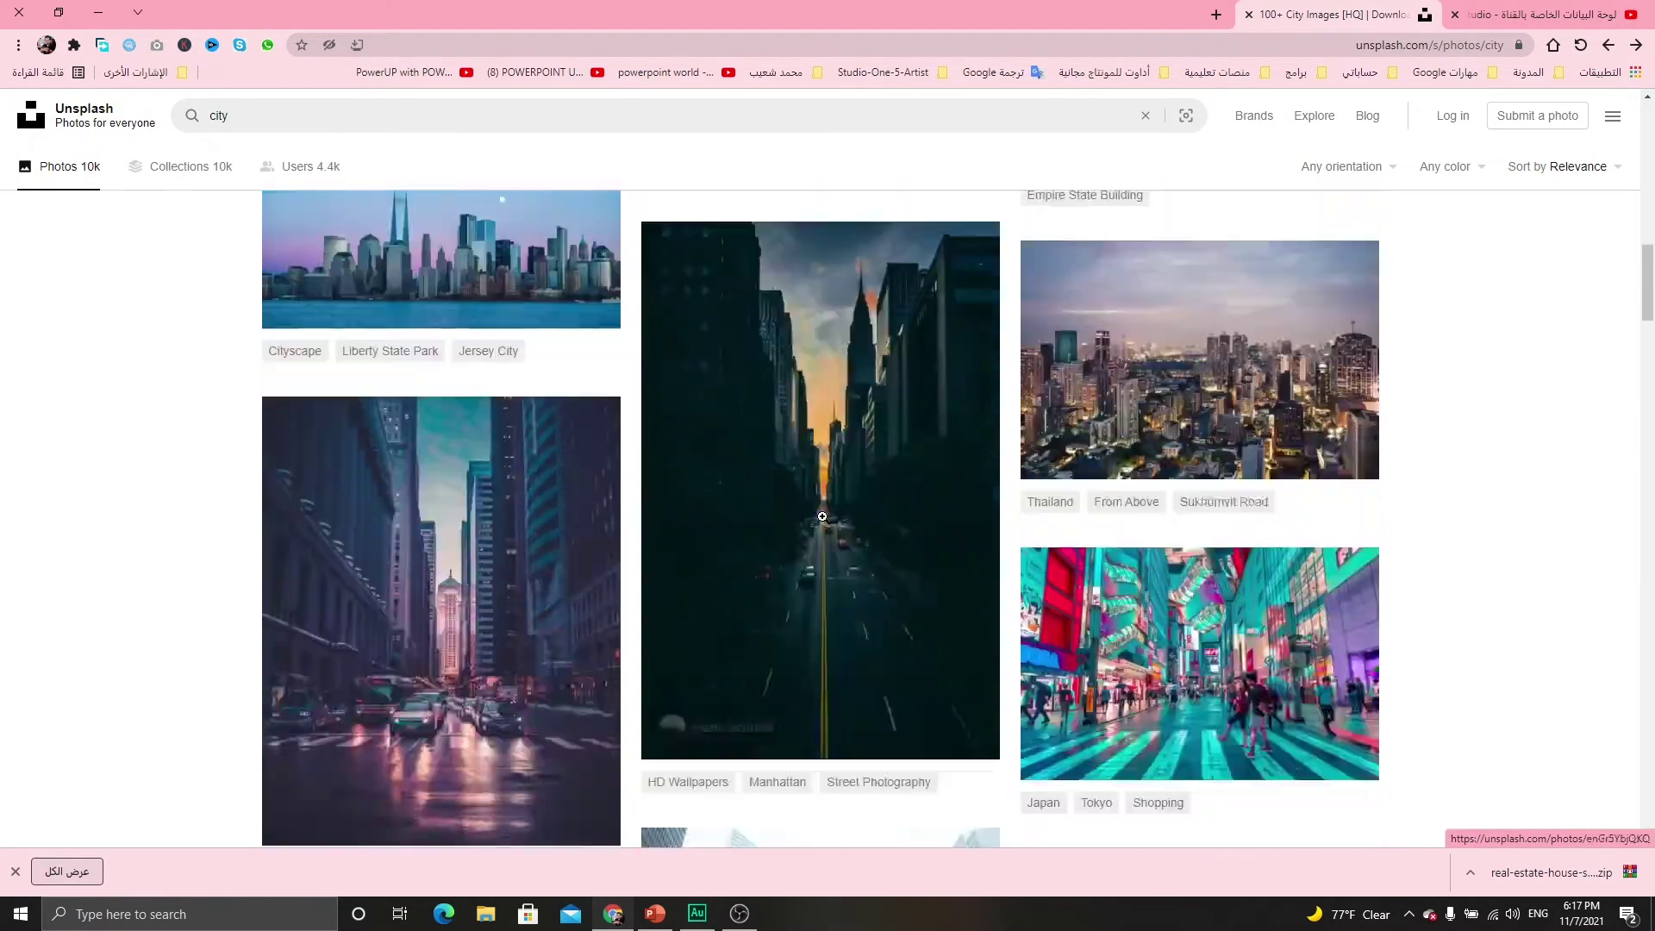
scroll(810, 509, down, 4)
scroll(810, 509, down, 4)
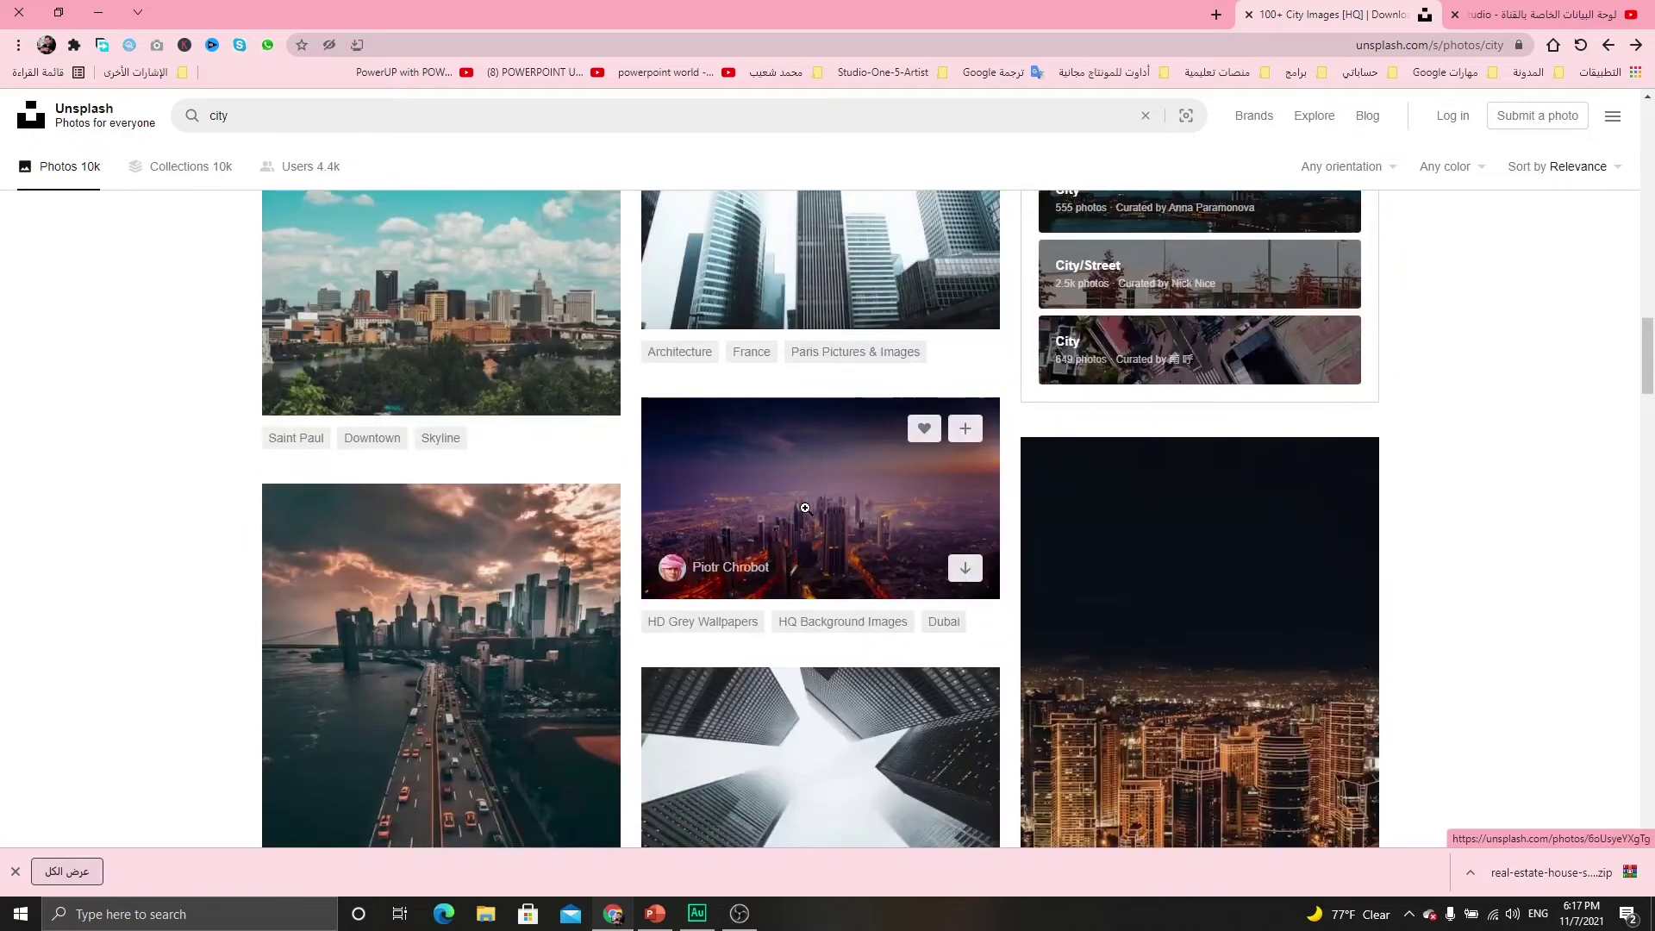
scroll(647, 517, down, 2)
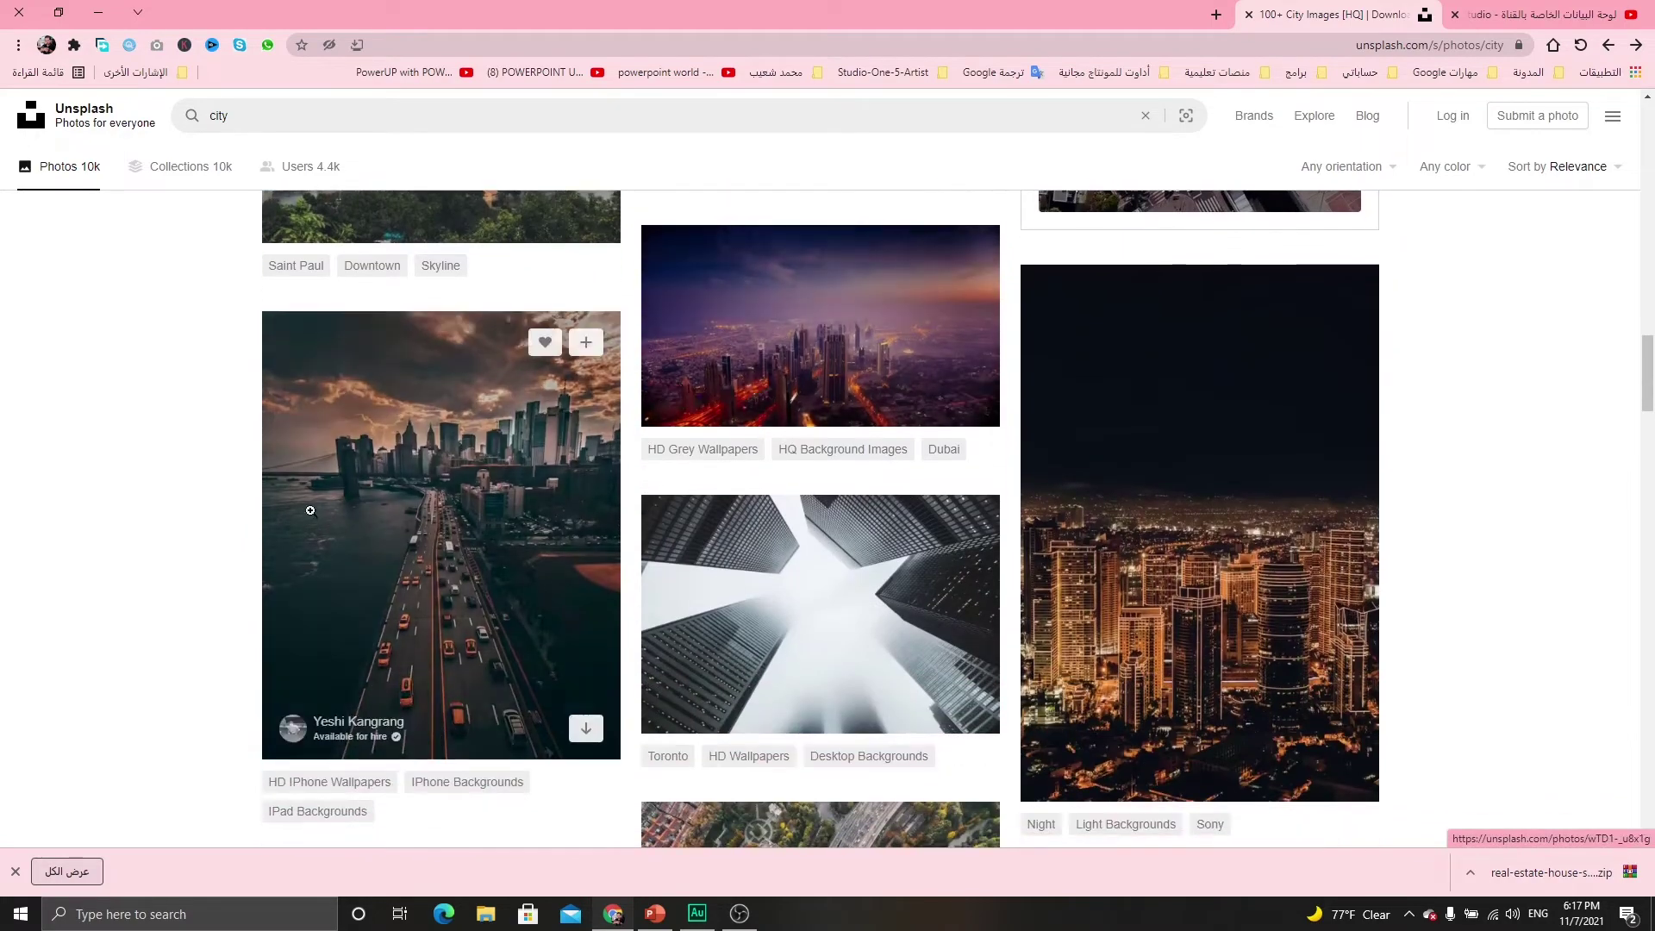
scroll(595, 510, down, 1)
click(1064, 436)
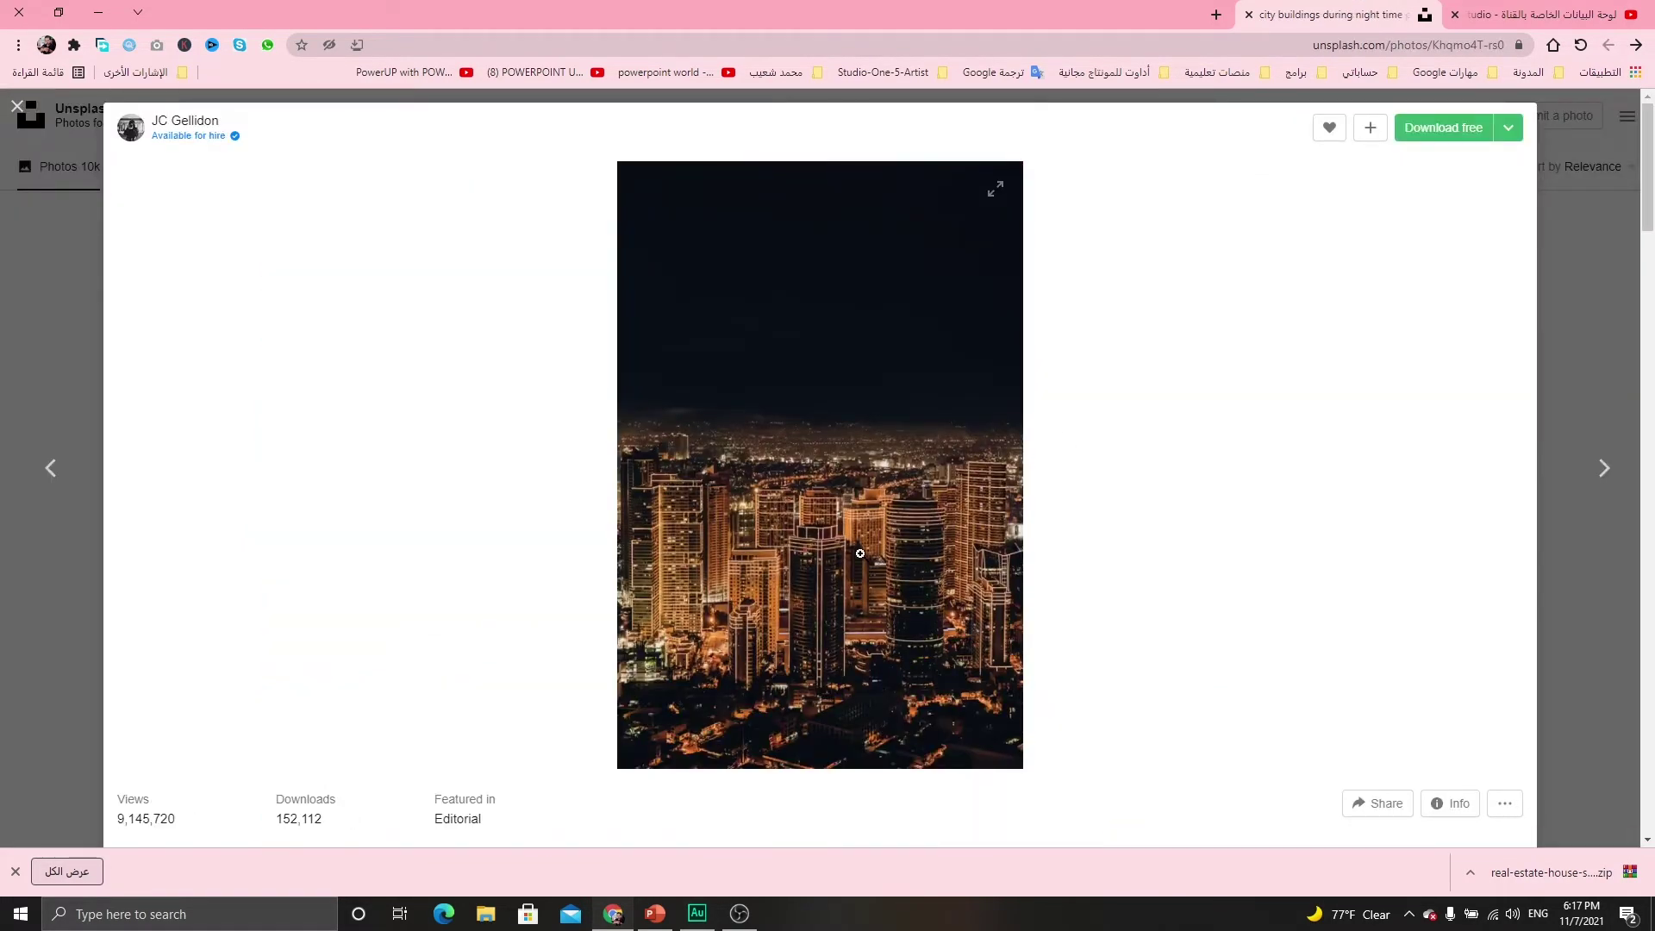
right_click(850, 515)
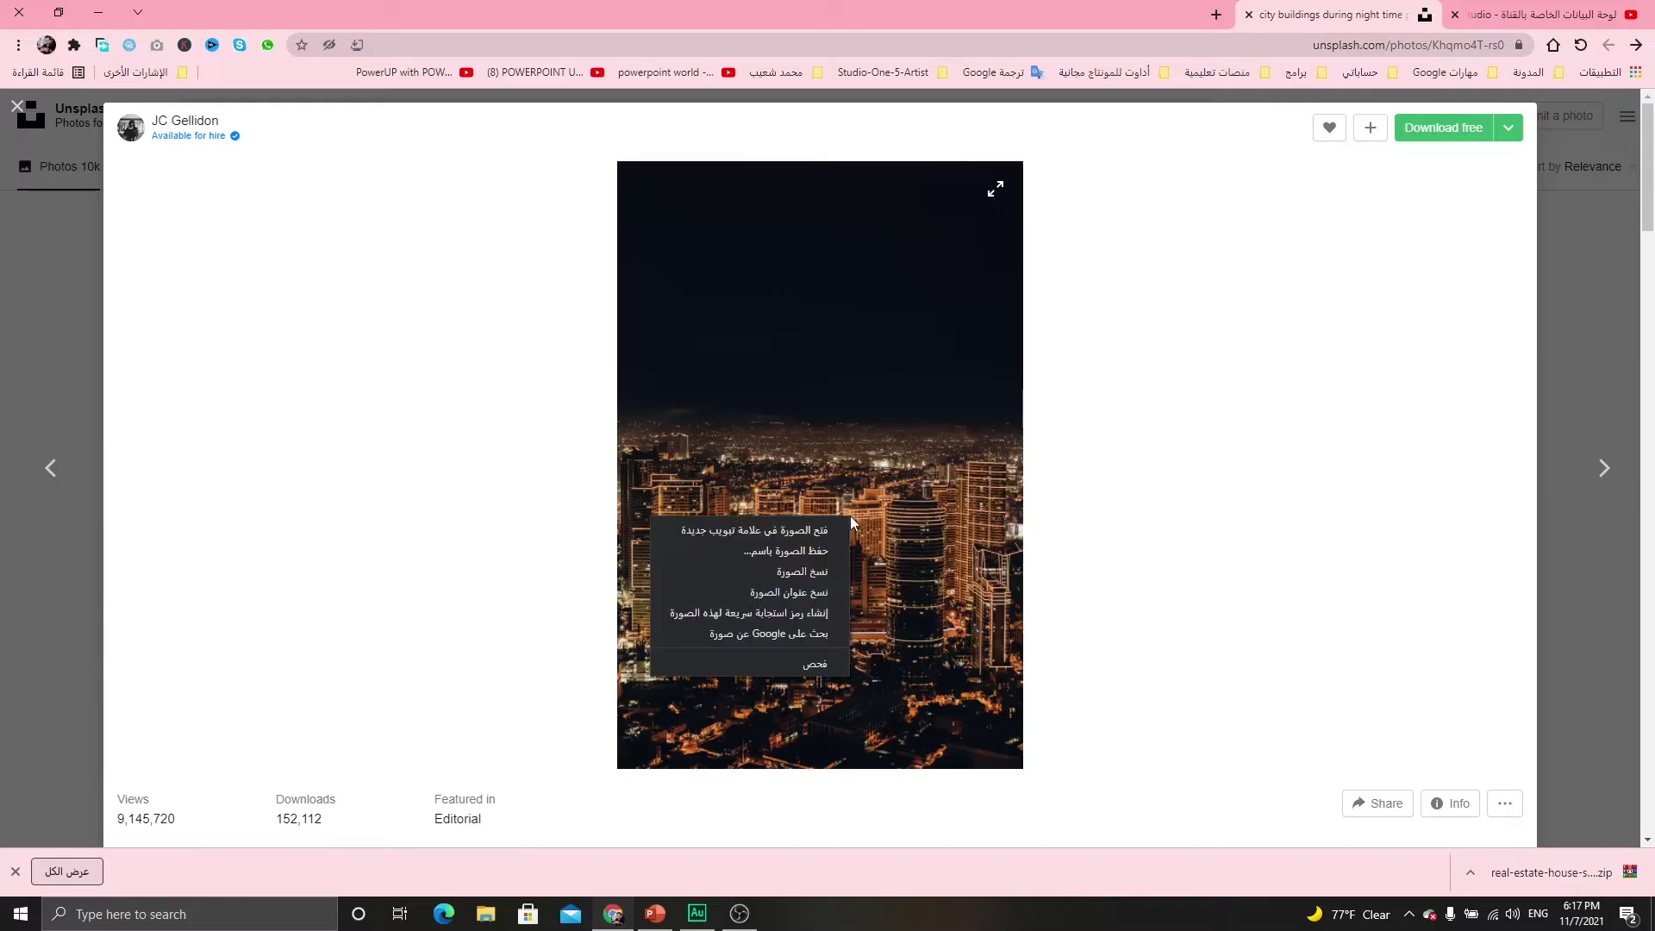
click(797, 562)
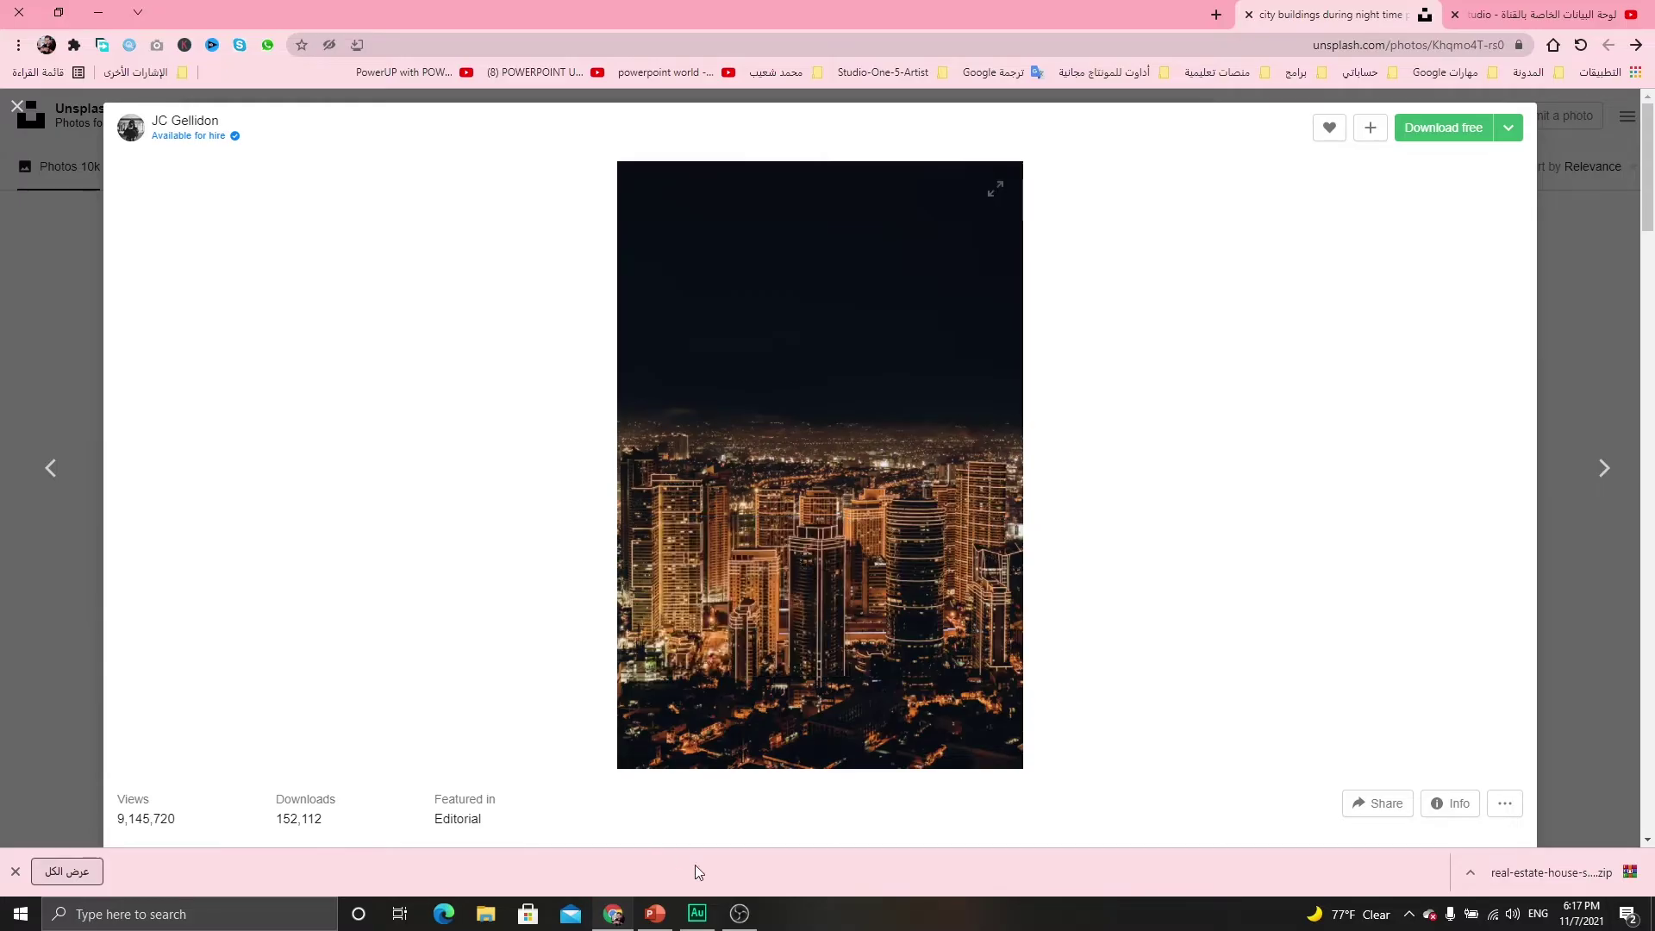
click(655, 913)
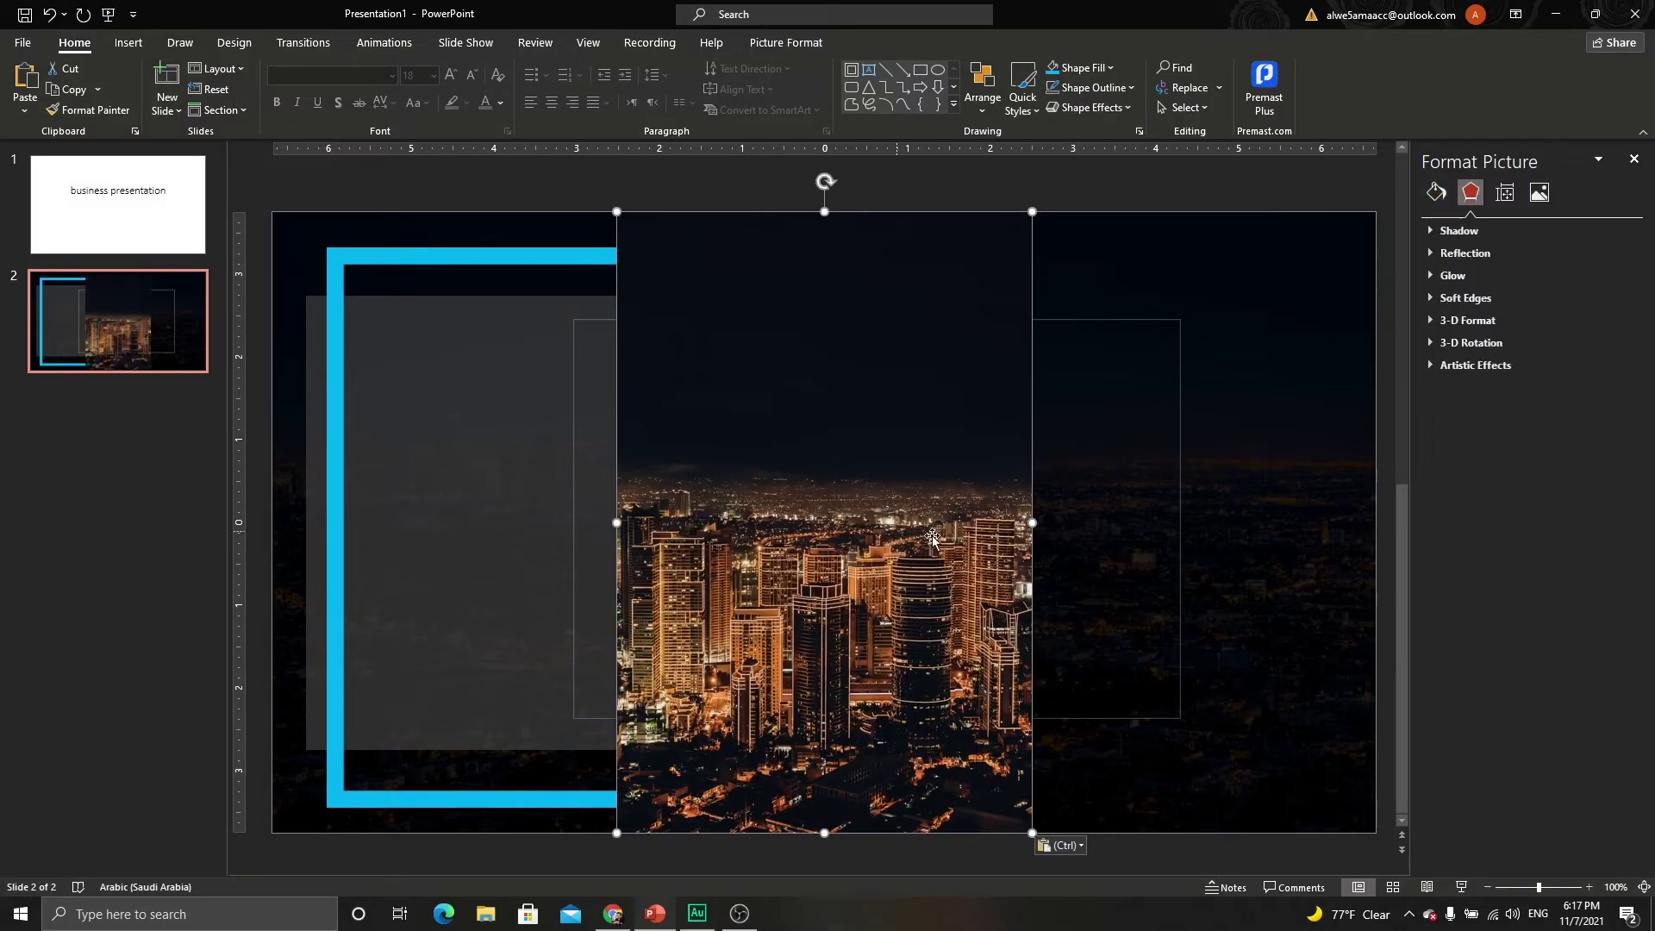
Crop the pasted photo to a 1:1 square, shifting the image upward within the crop.
click(784, 43)
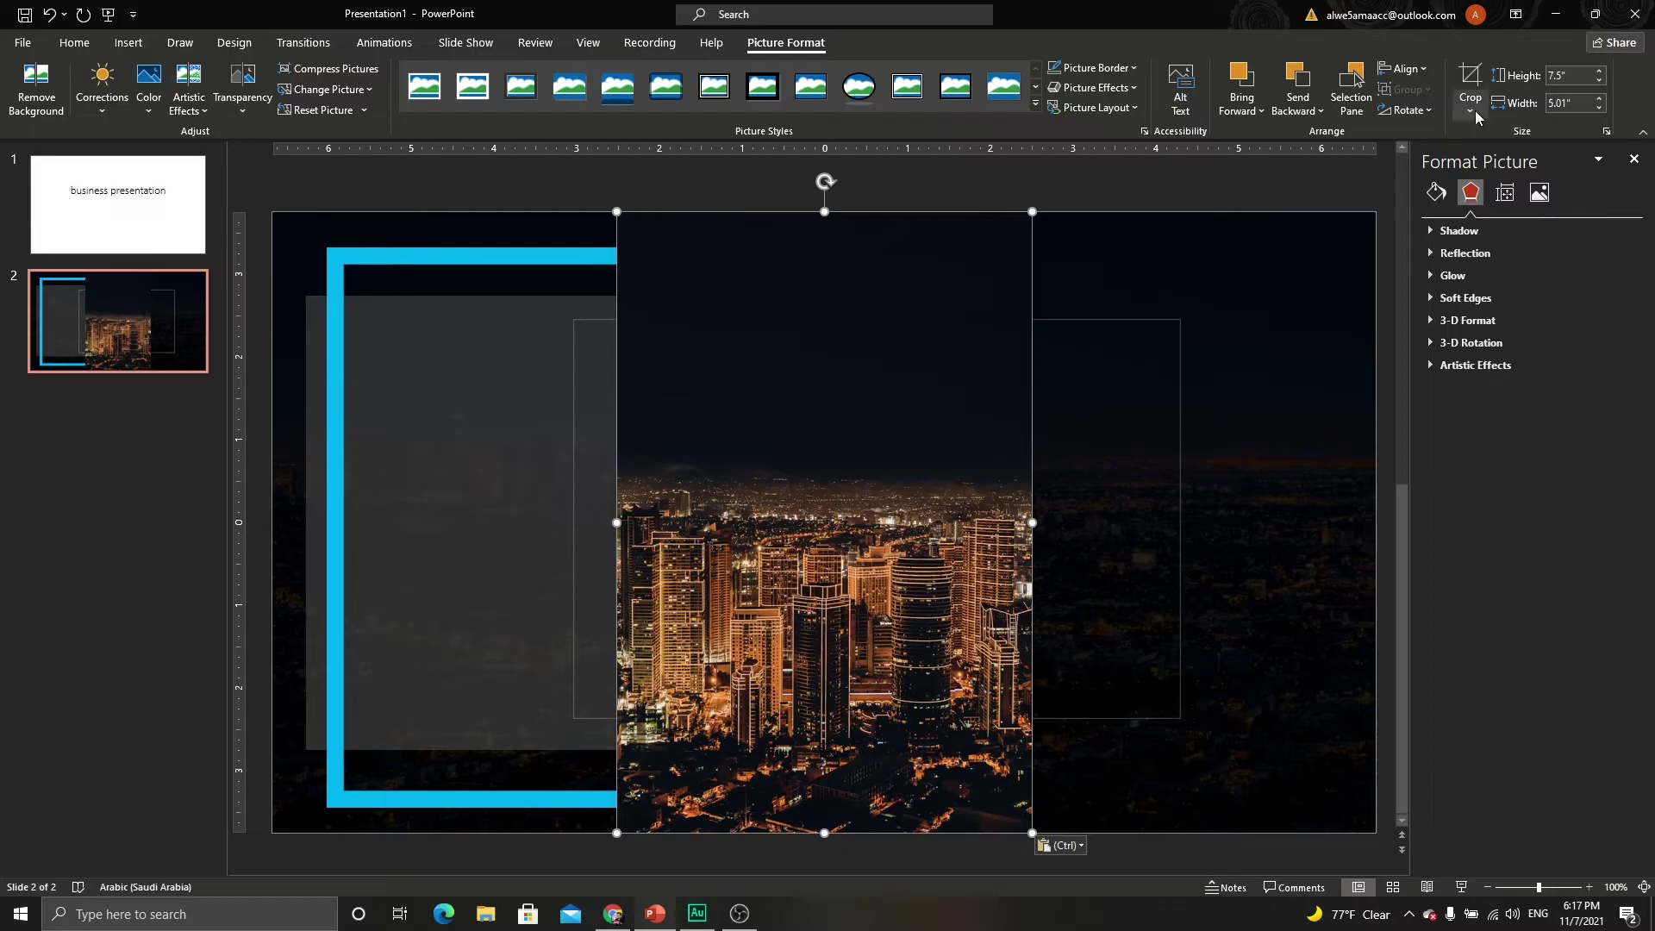
click(1471, 110)
mouse_move(1515, 183)
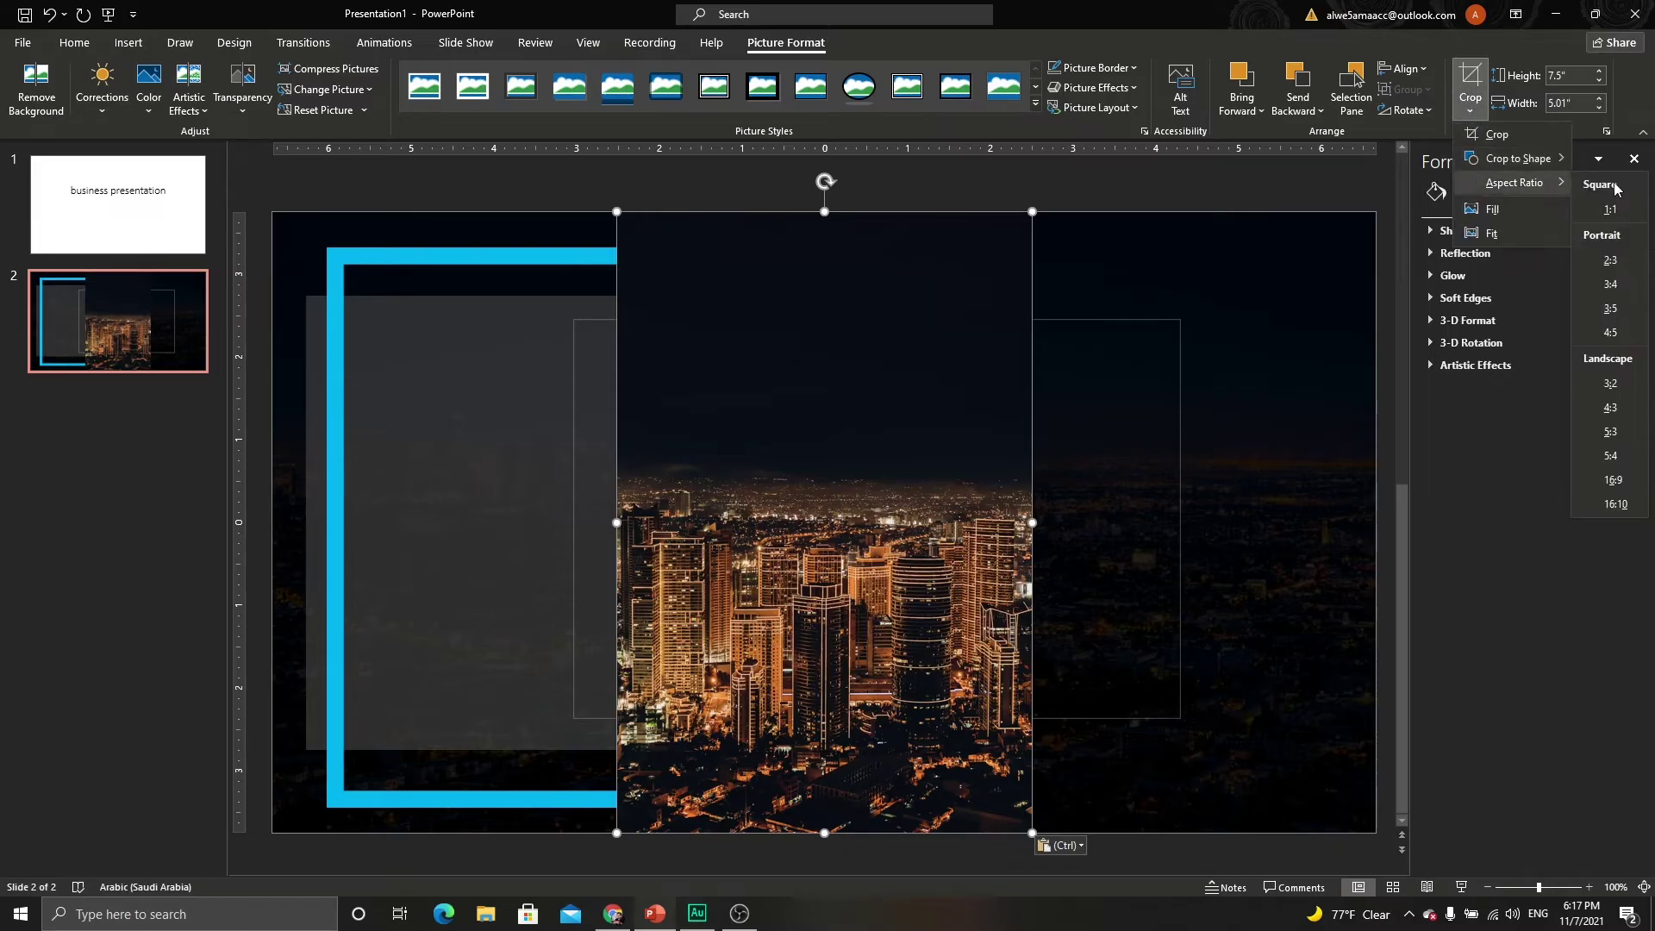
click(1609, 209)
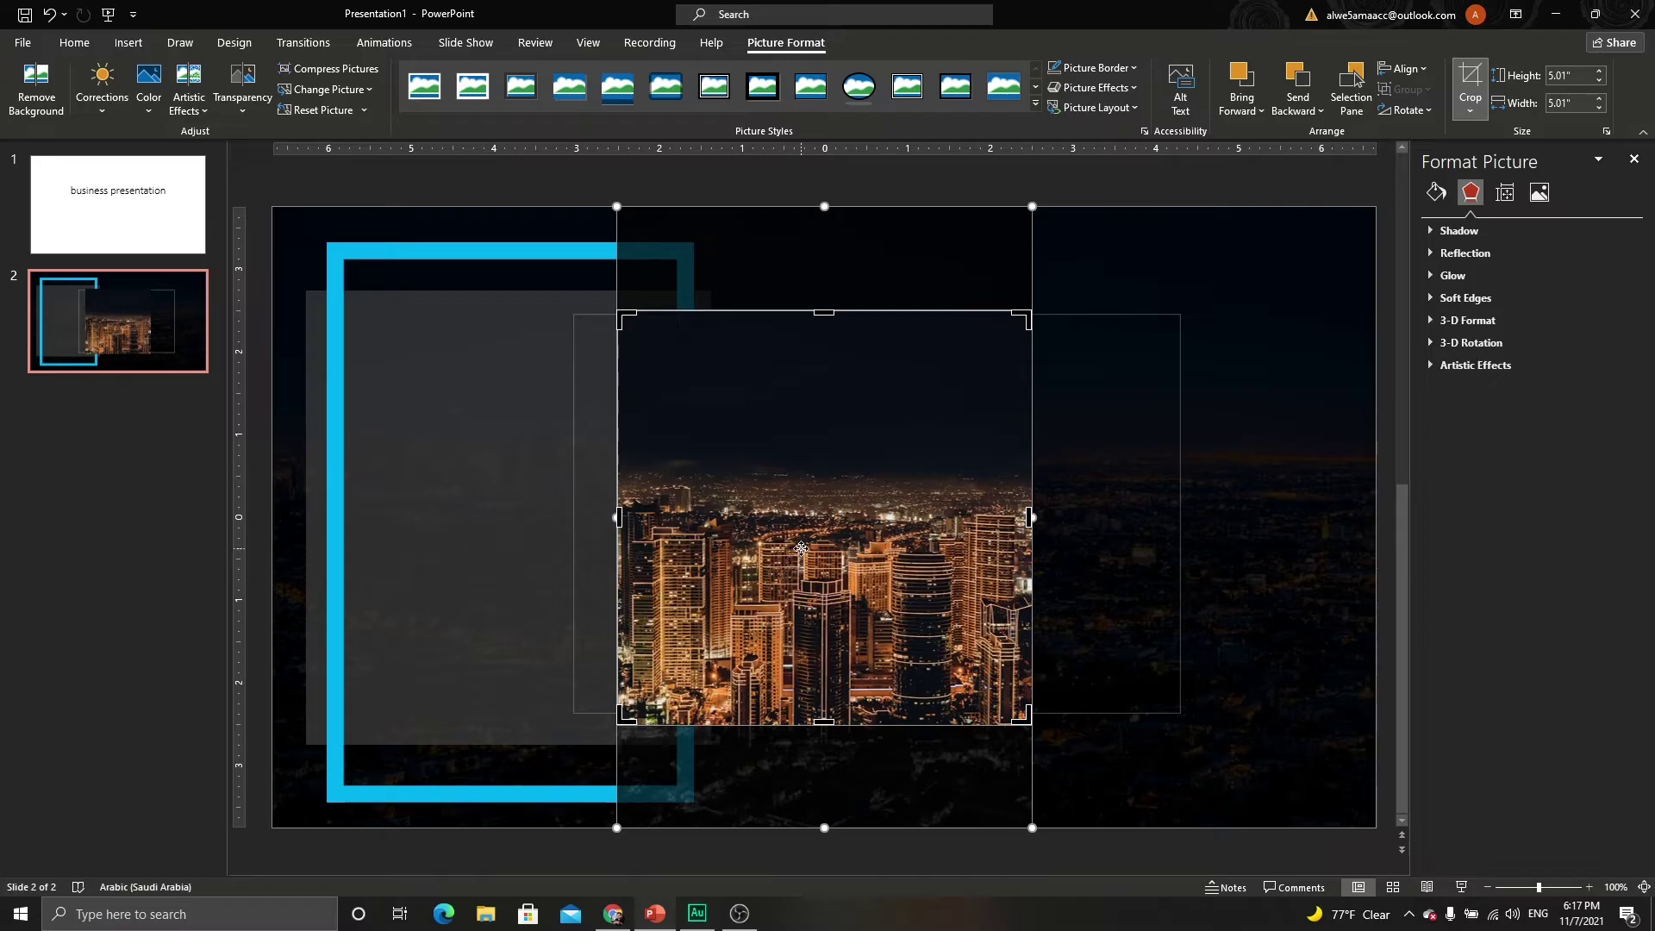
drag(801, 548, 801, 463)
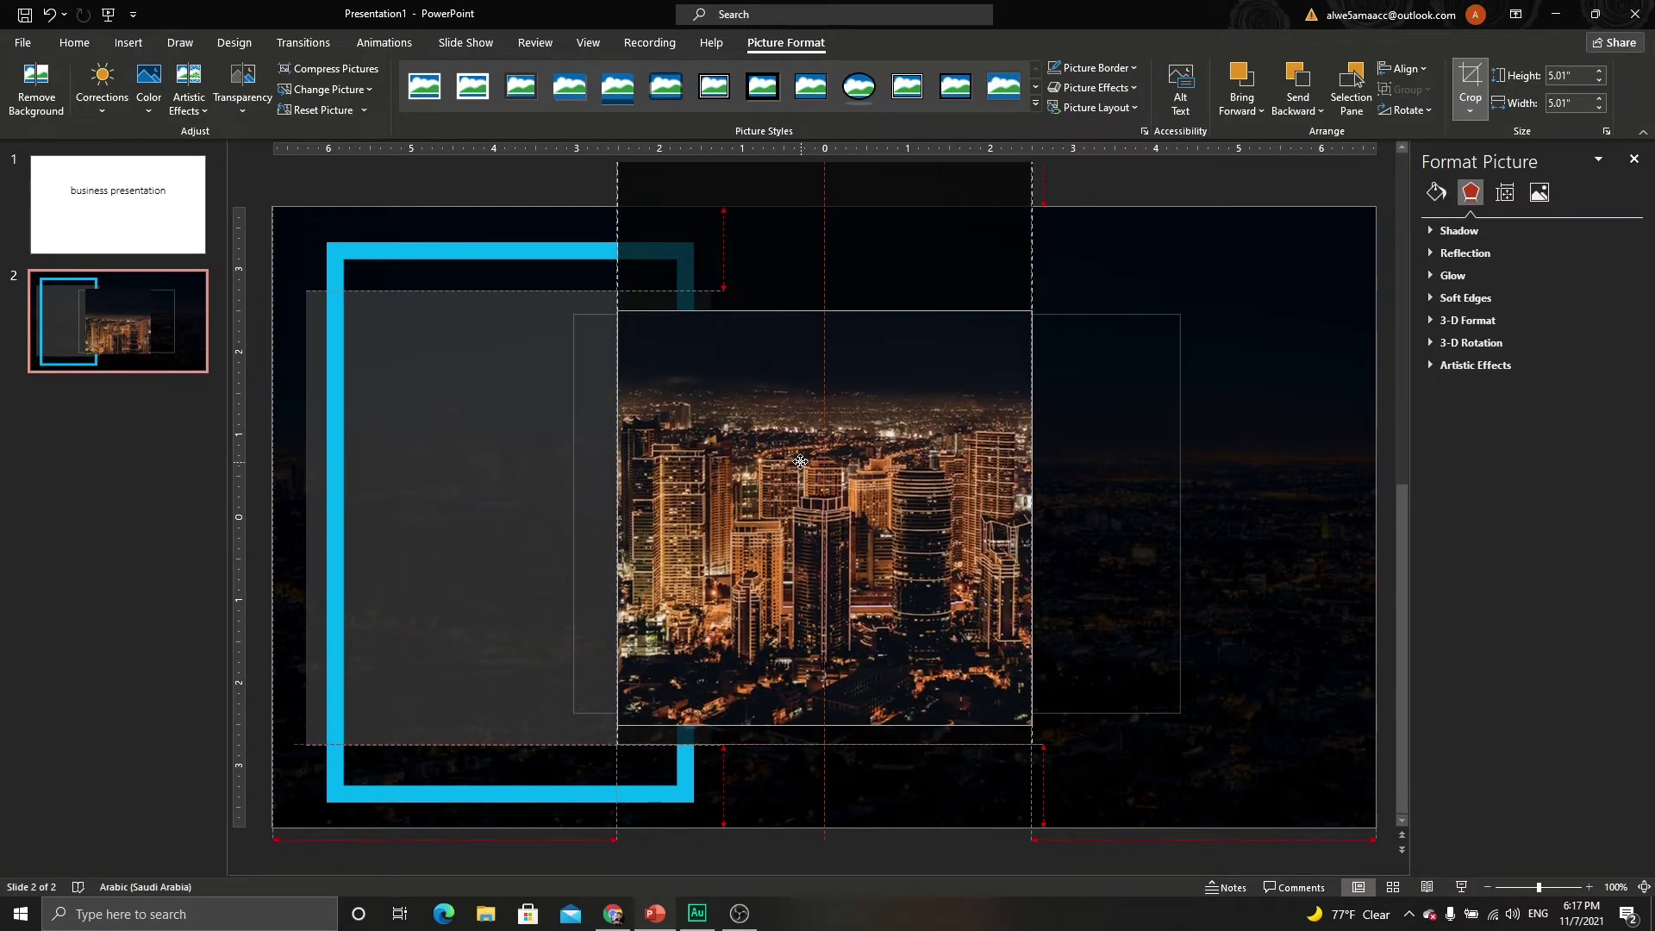
drag(801, 463, 798, 449)
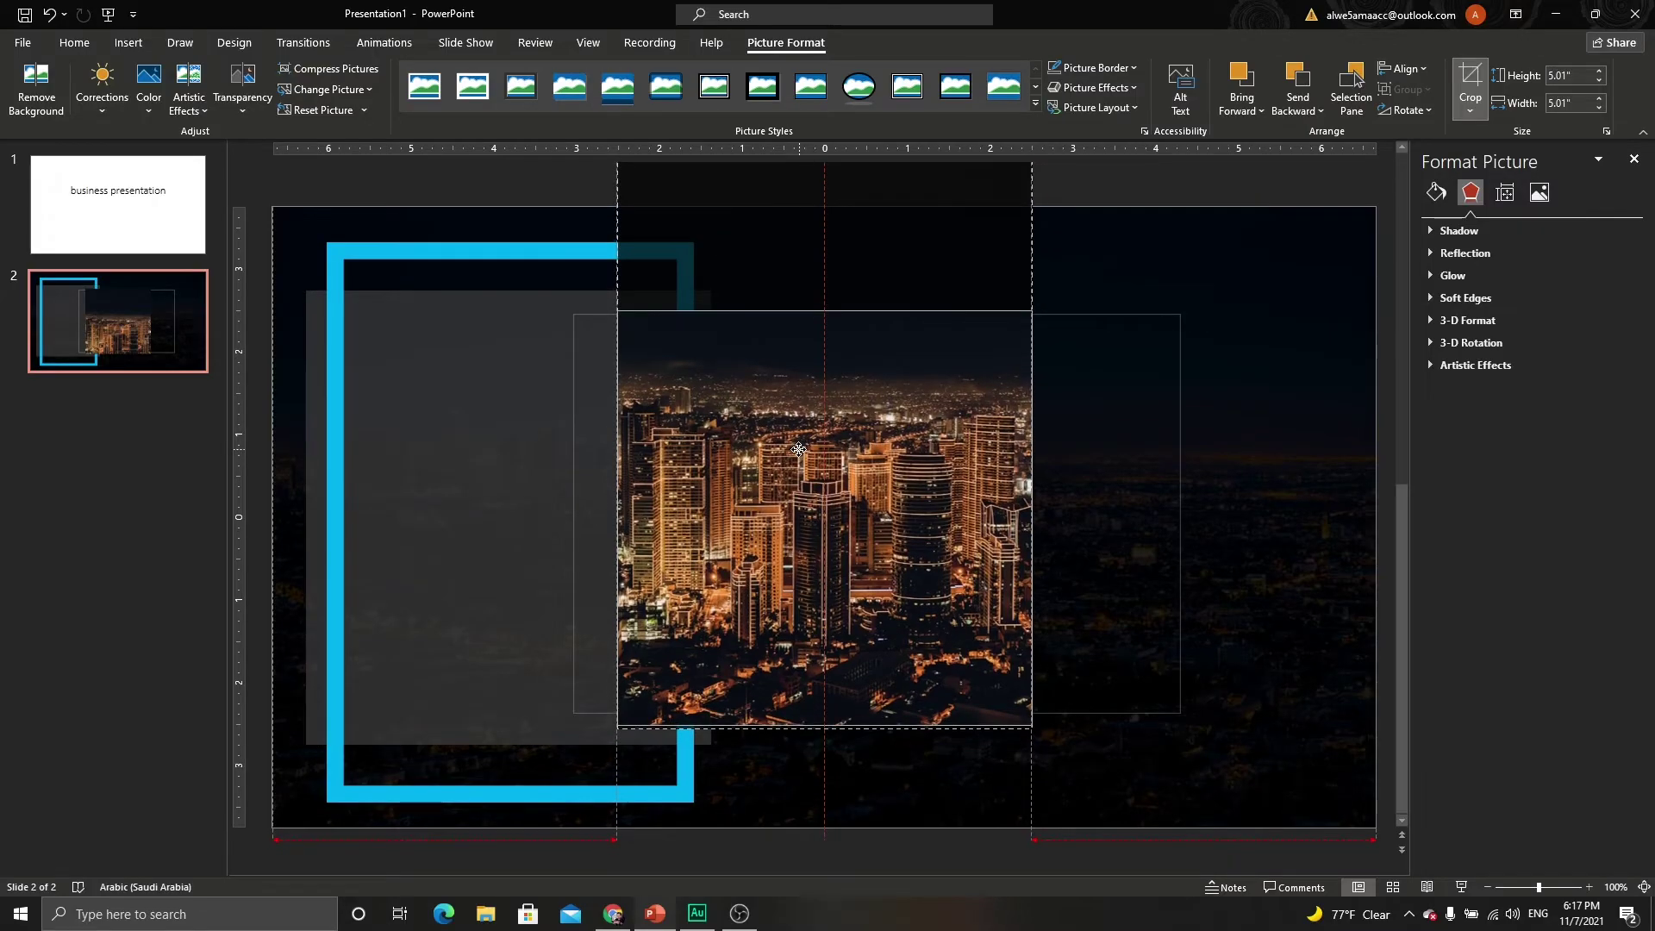
click(483, 203)
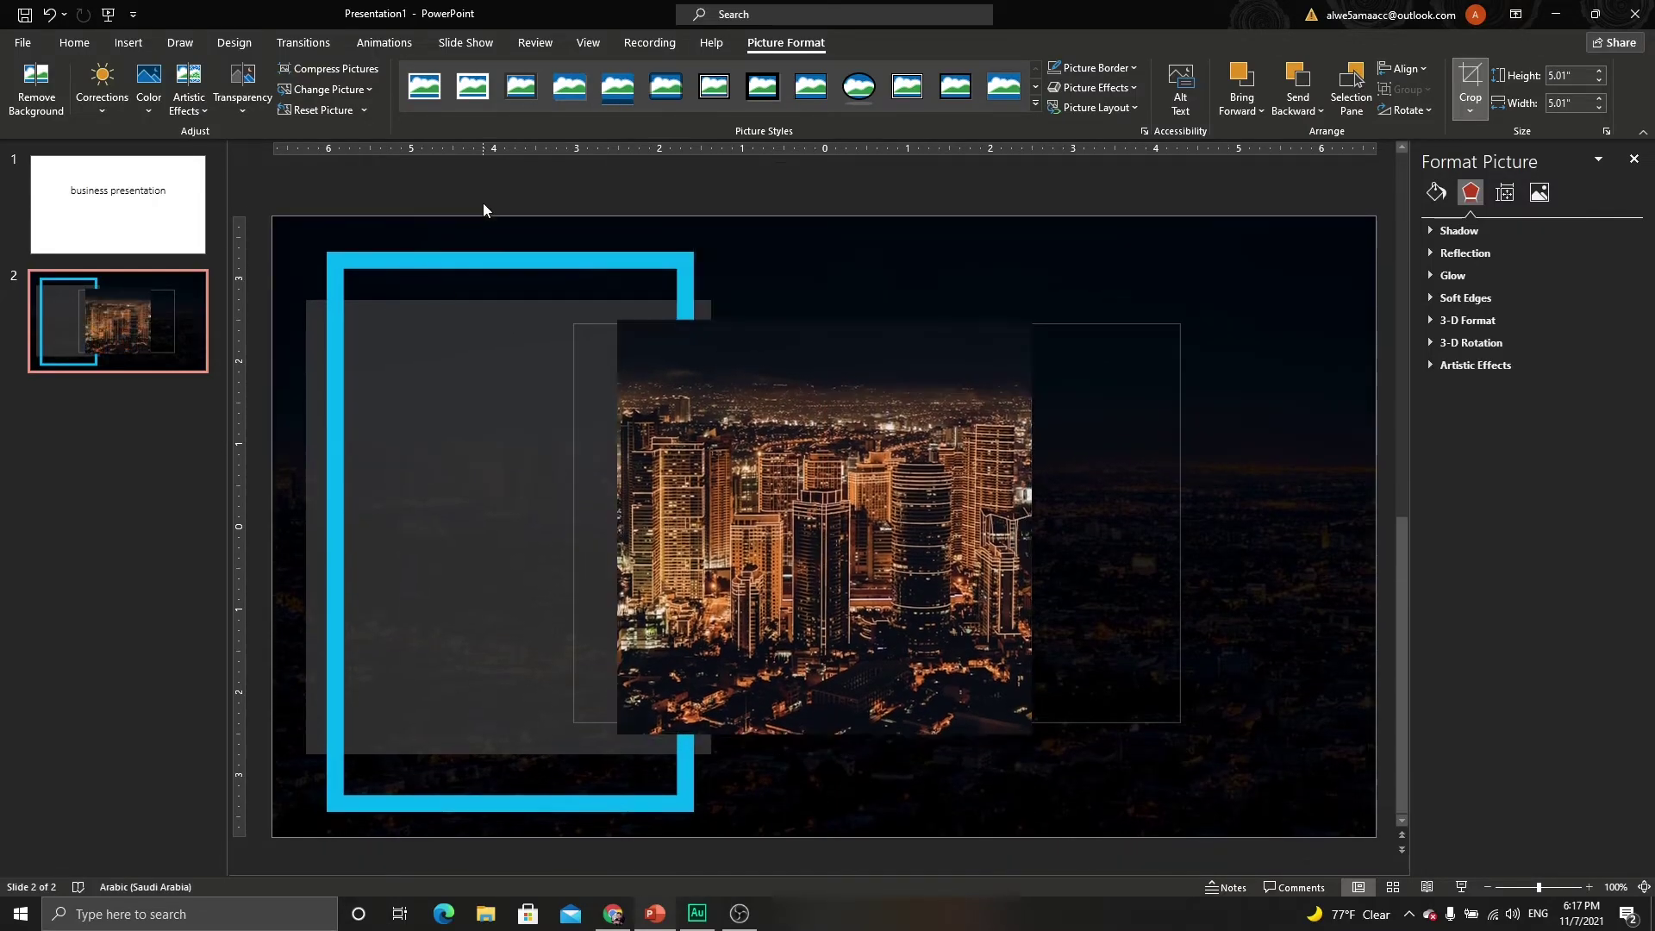
Move the photo over the cyan frame and shrink it to 4.48" × 4.48".
mouse_move(773, 476)
mouse_down()
mouse_move(610, 443)
mouse_move(625, 451)
mouse_up()
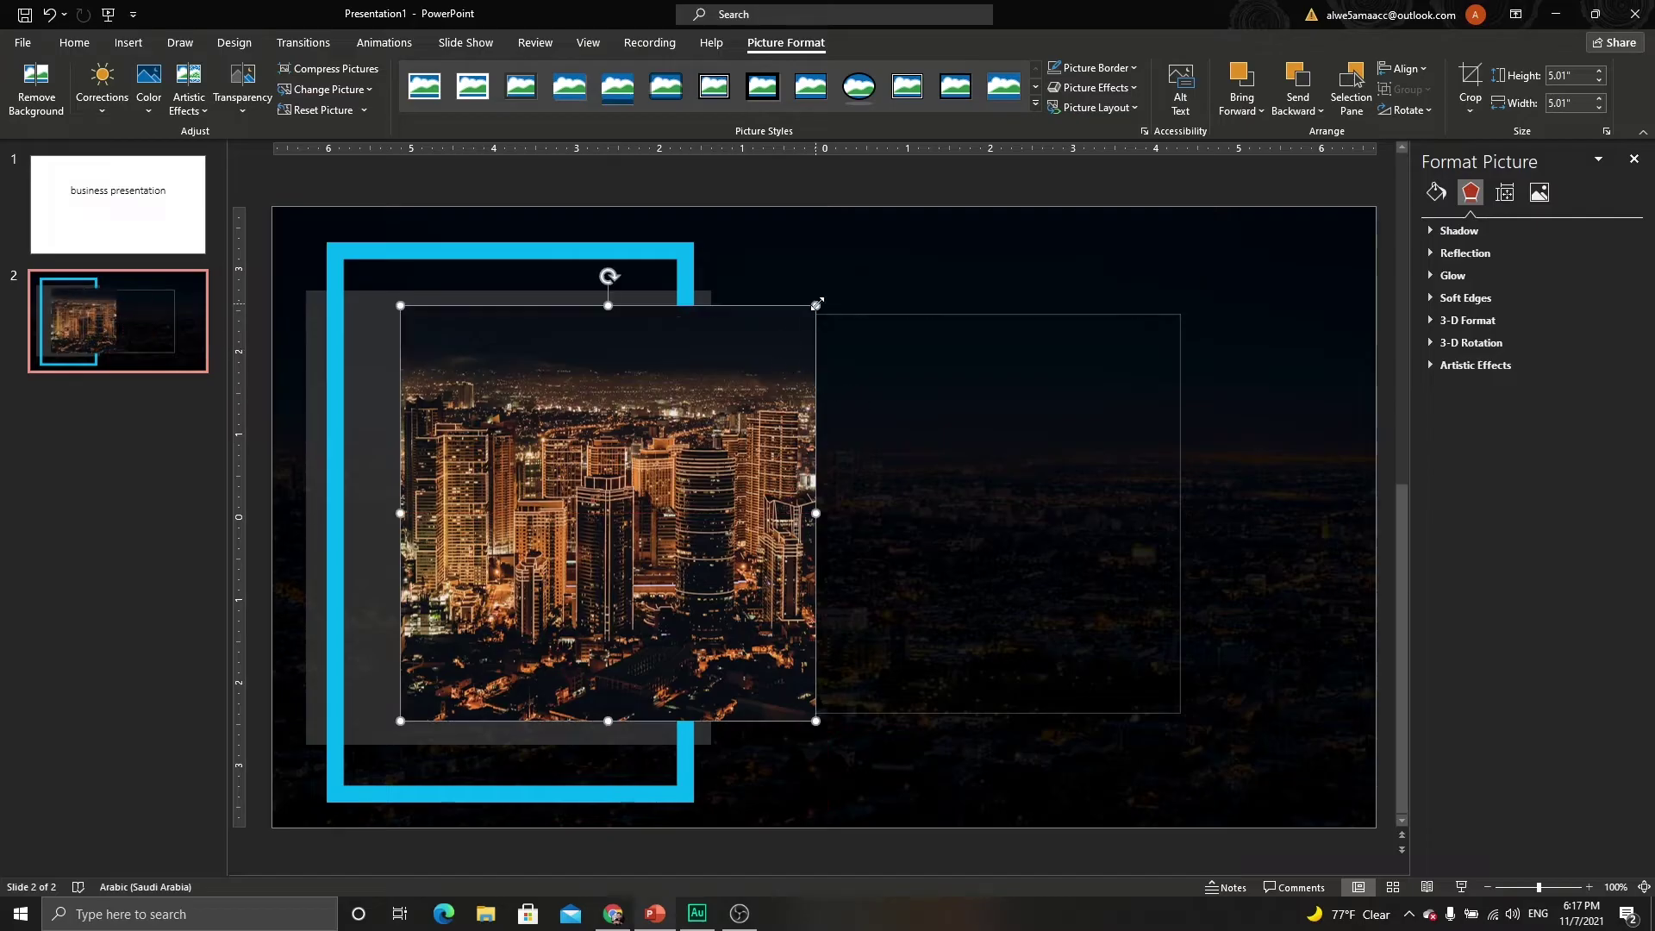
drag(815, 305, 739, 351)
drag(665, 419, 656, 426)
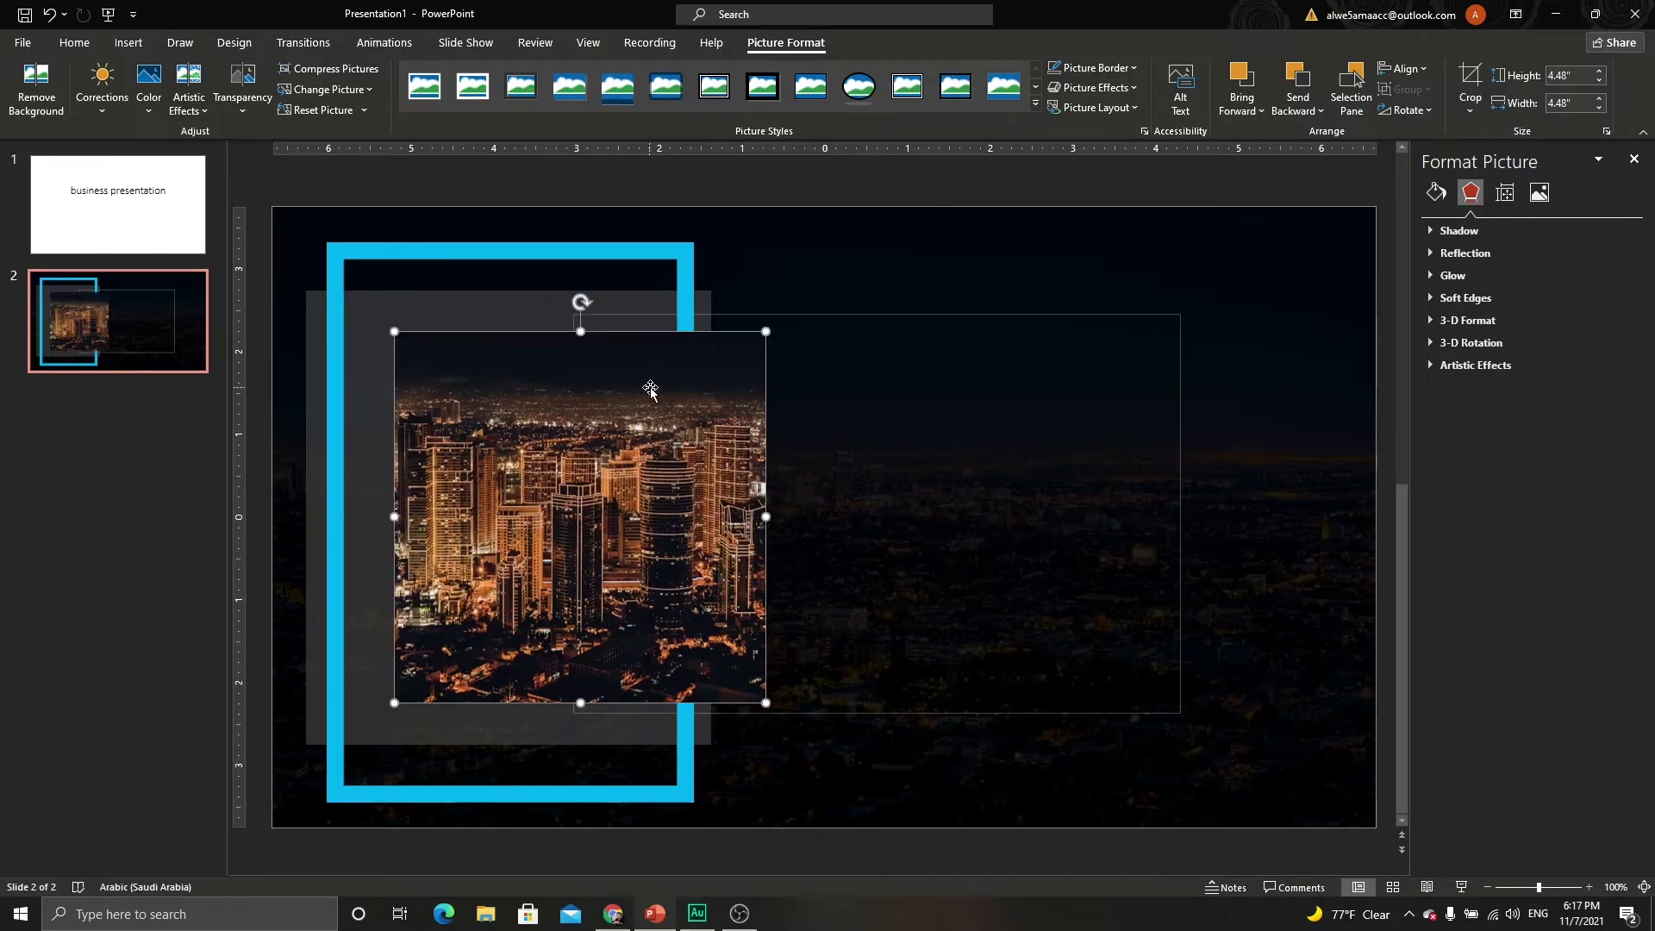
key(Escape)
Give the city photo a light-blue outer shadow with lower transparency, 16 pt blur and 3 pt distance.
click(656, 385)
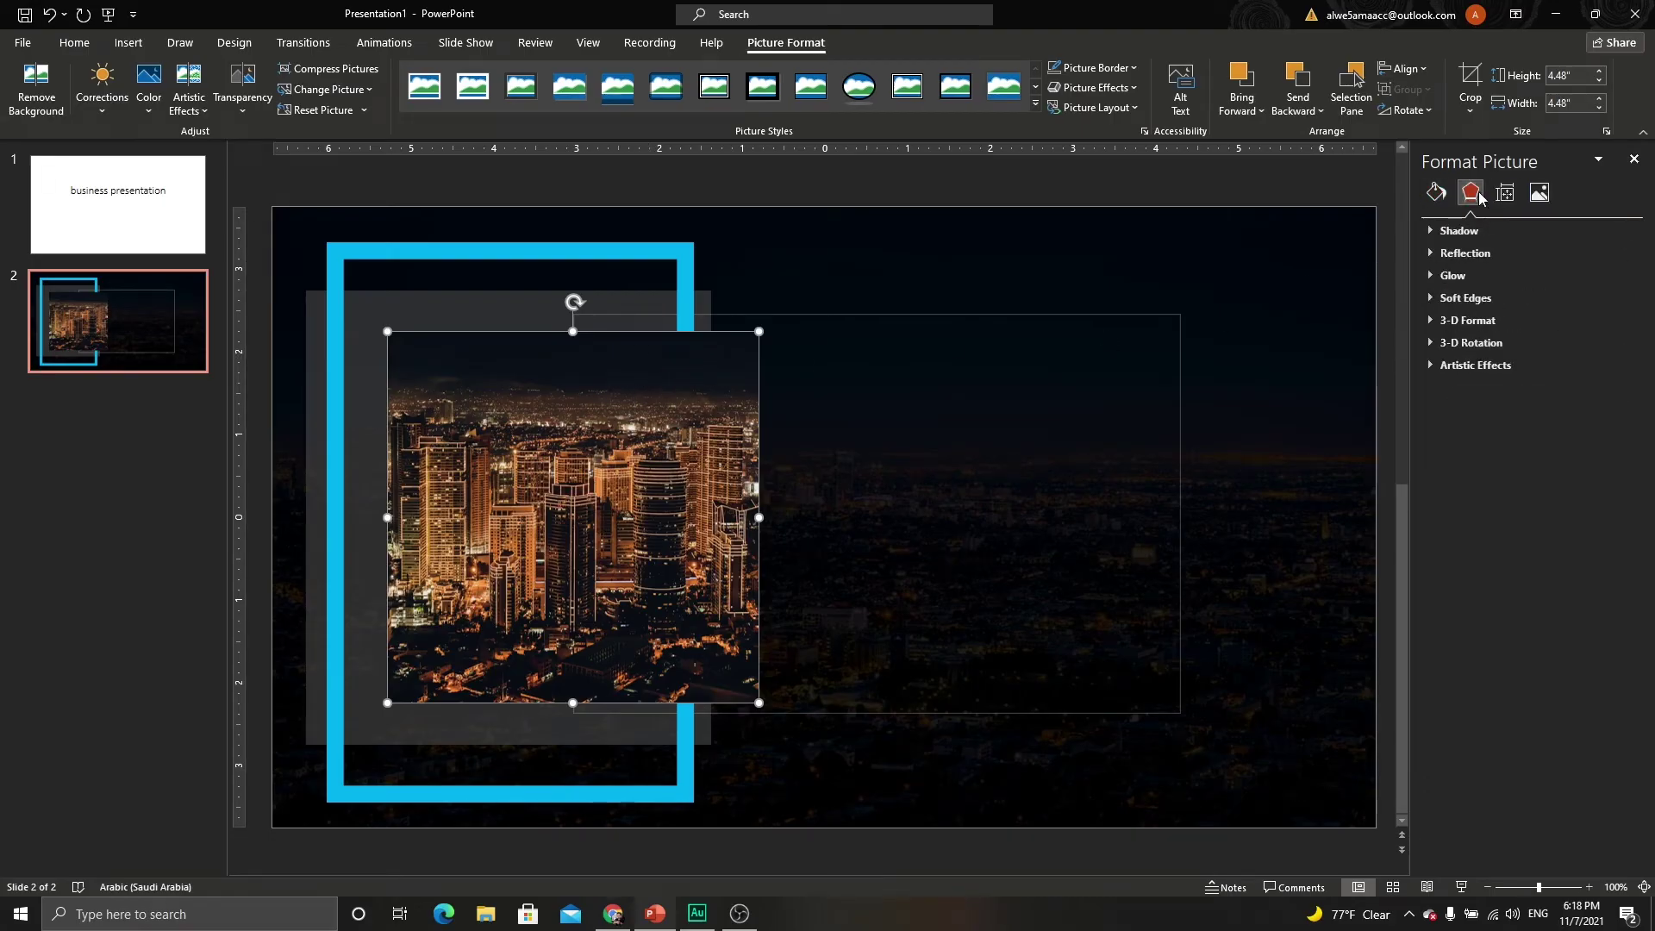
click(1444, 231)
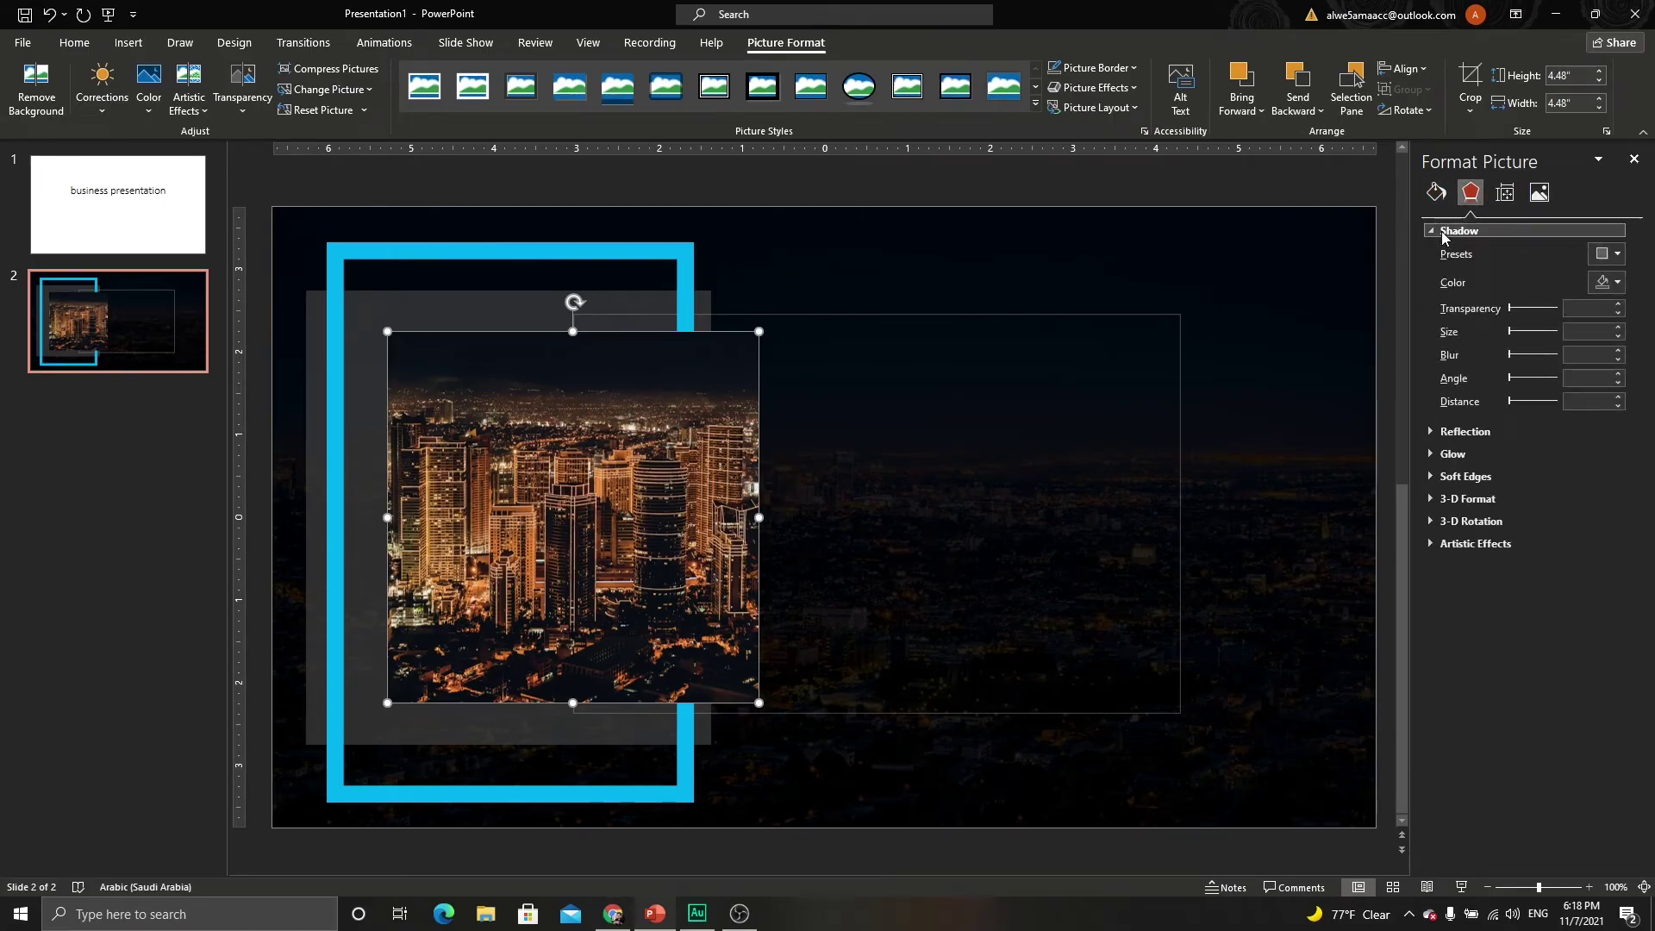
click(1610, 253)
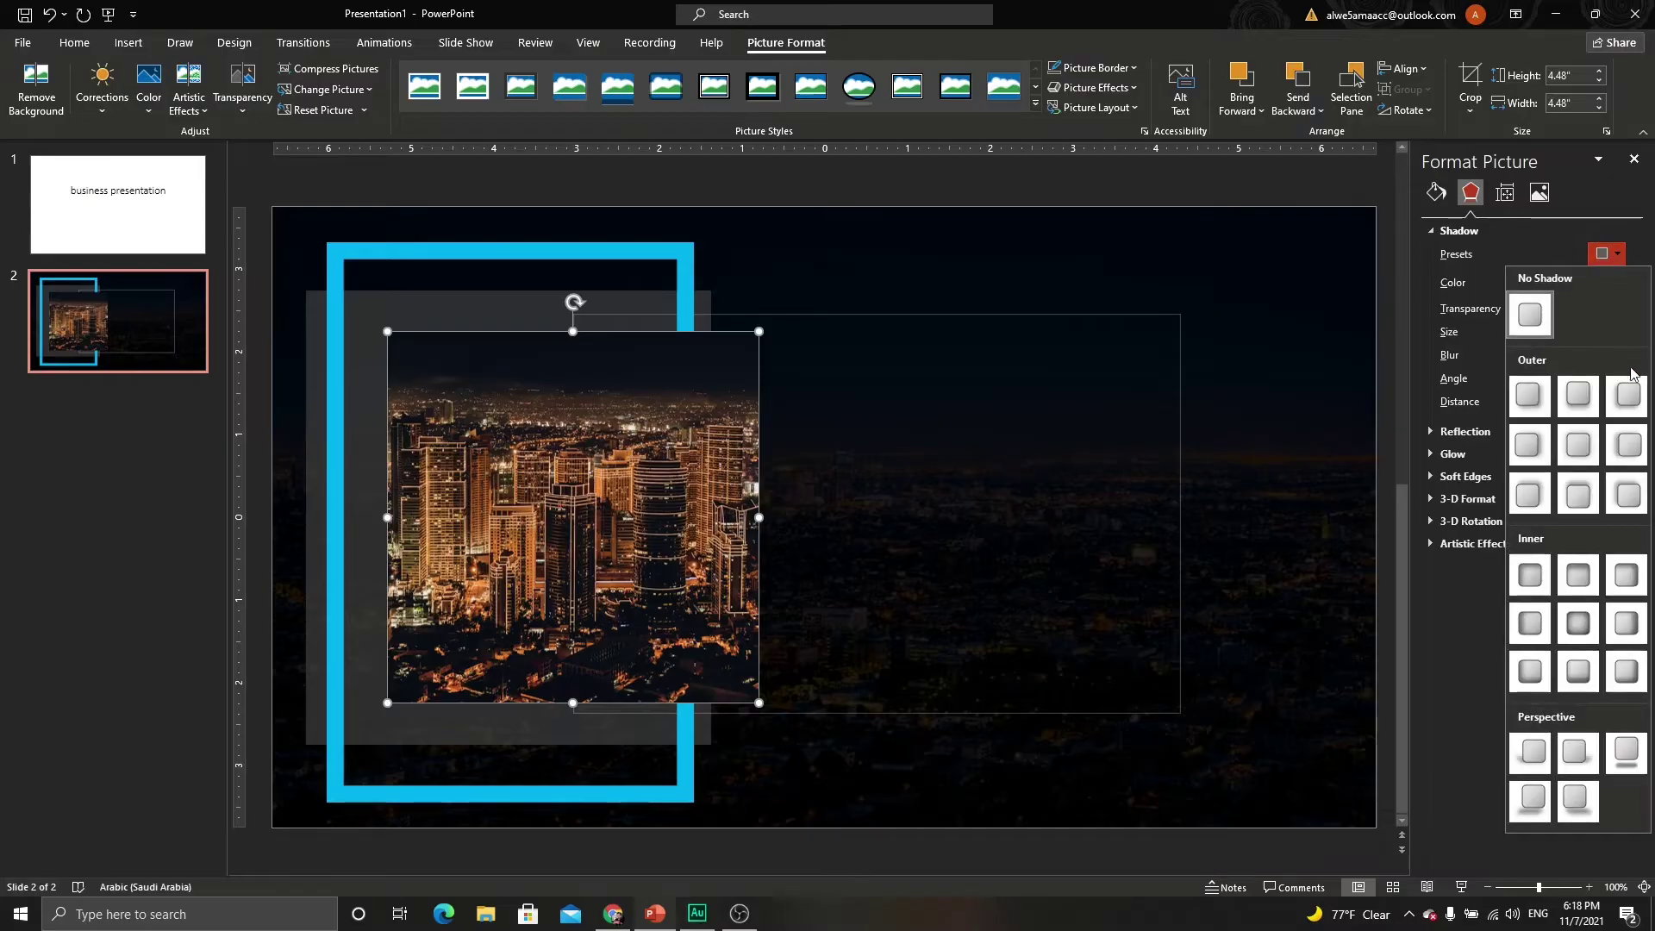
click(1629, 396)
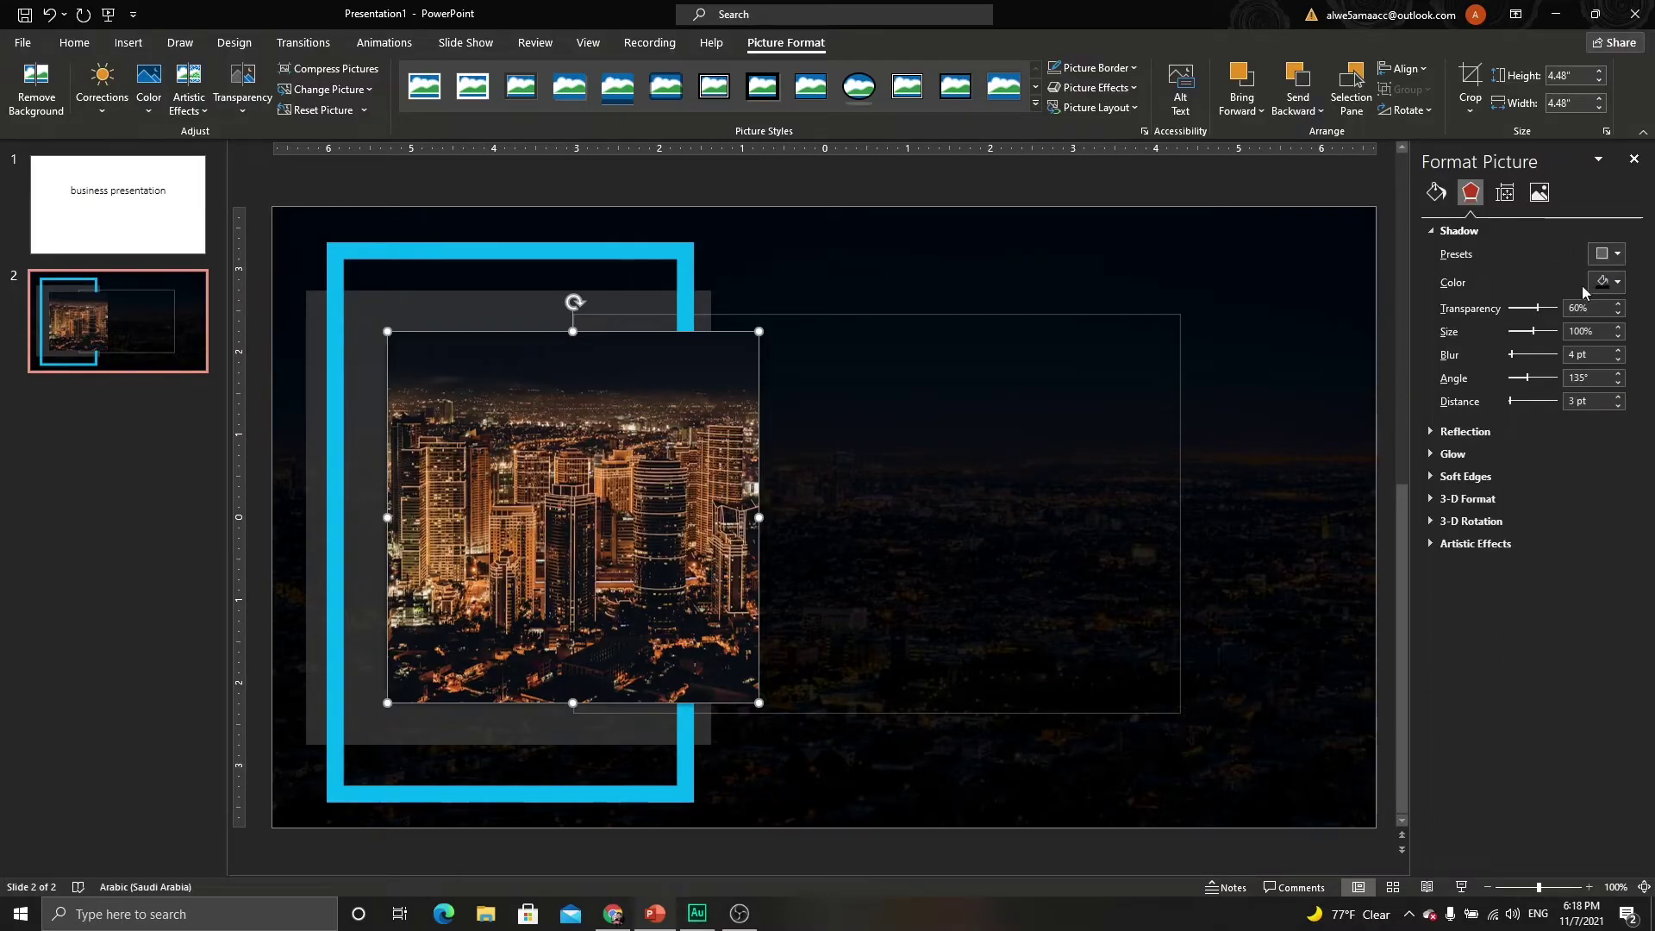
click(1603, 283)
click(1600, 444)
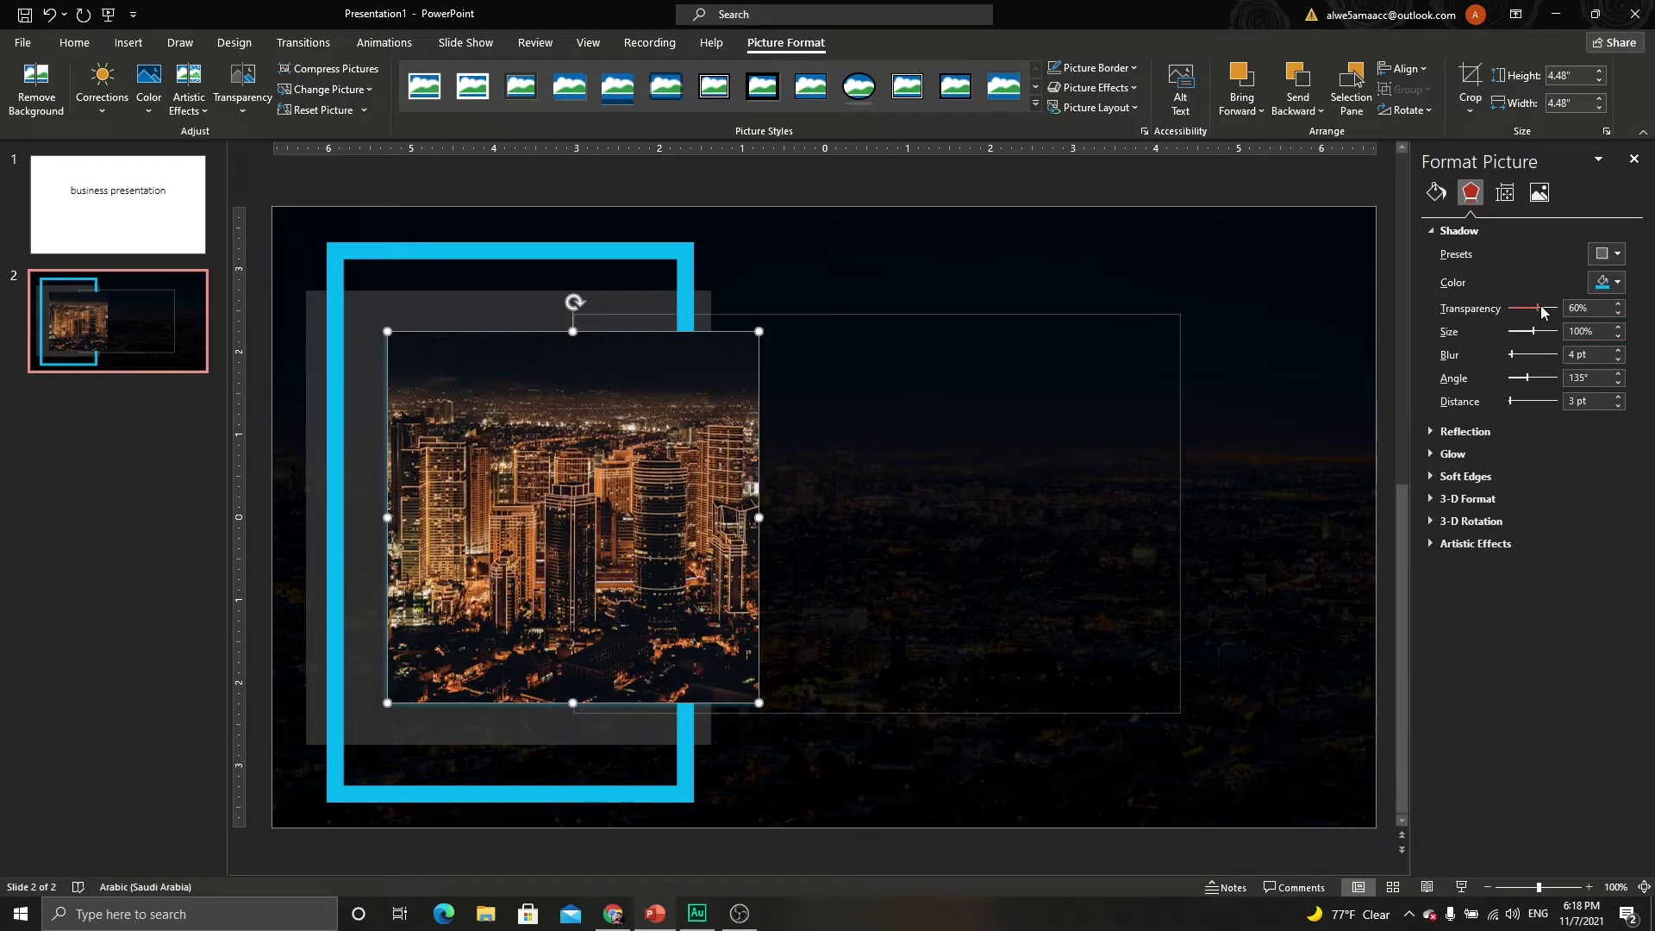
mouse_move(1542, 308)
mouse_down()
mouse_move(1520, 317)
mouse_move(1517, 357)
mouse_up()
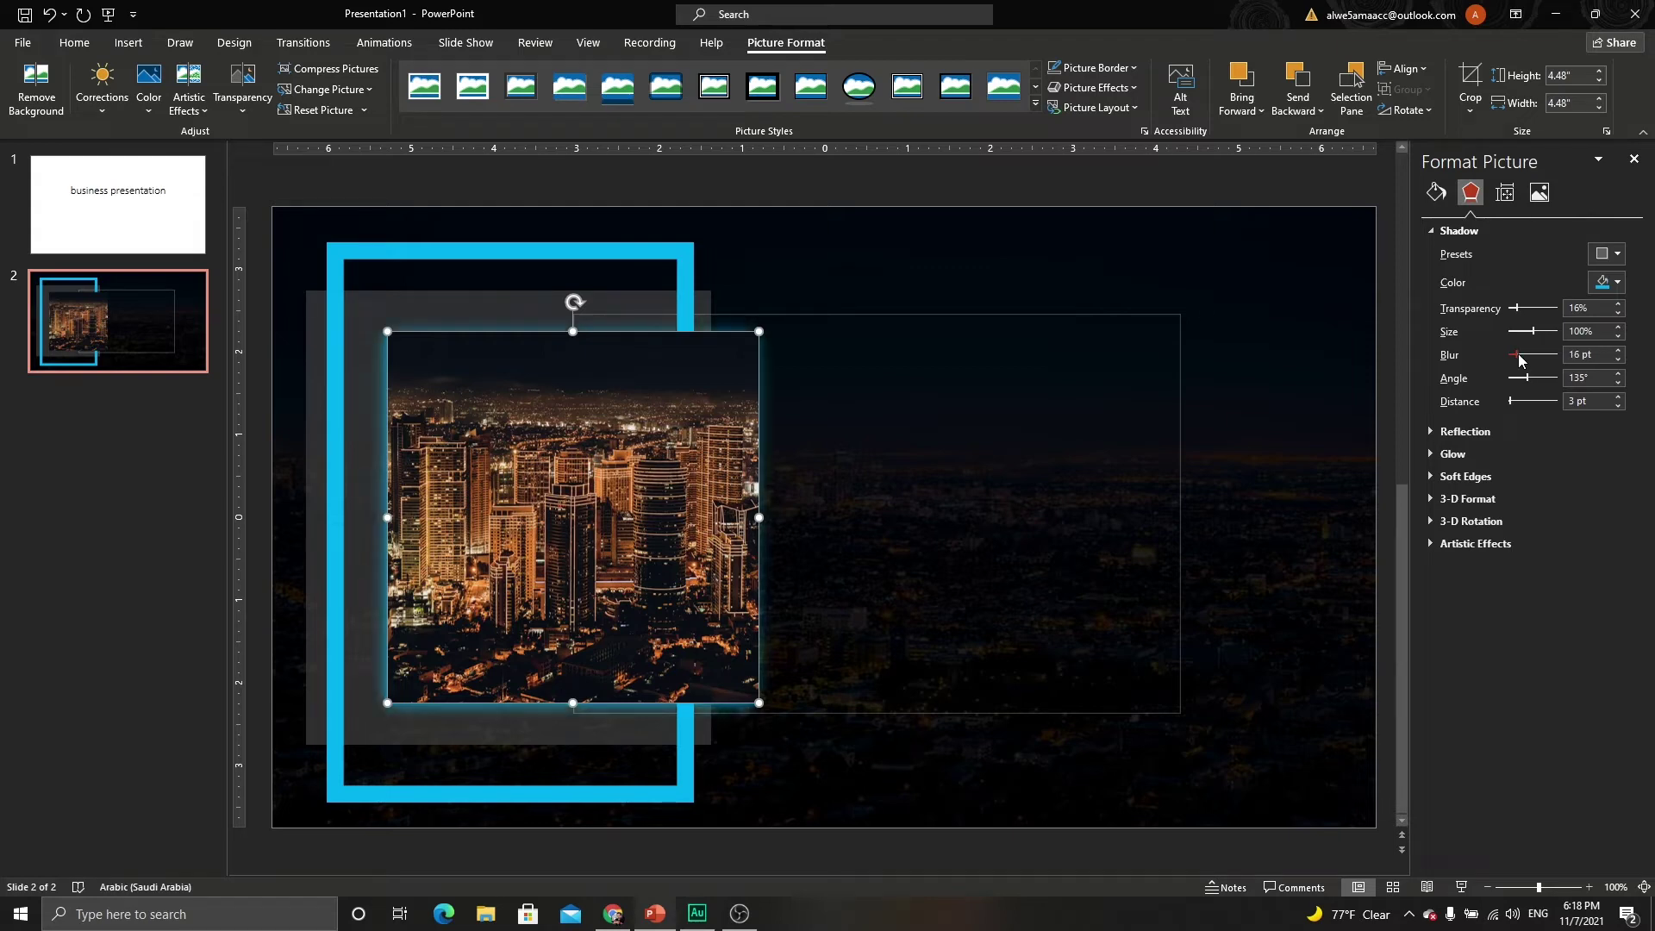
click(780, 195)
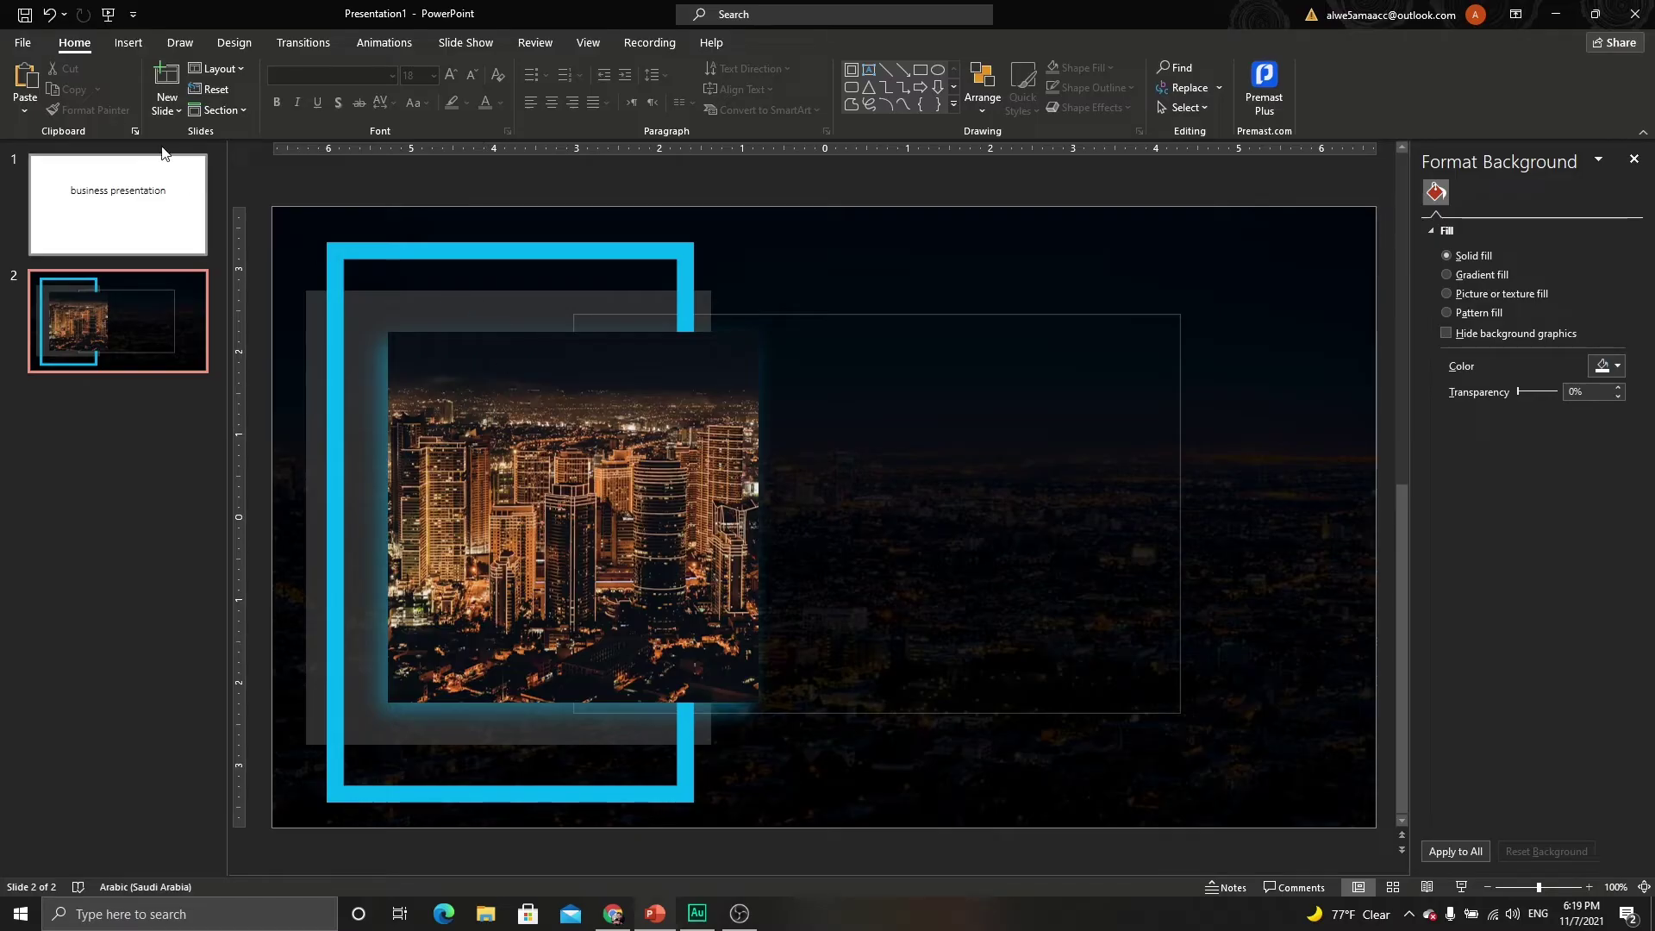
click(128, 43)
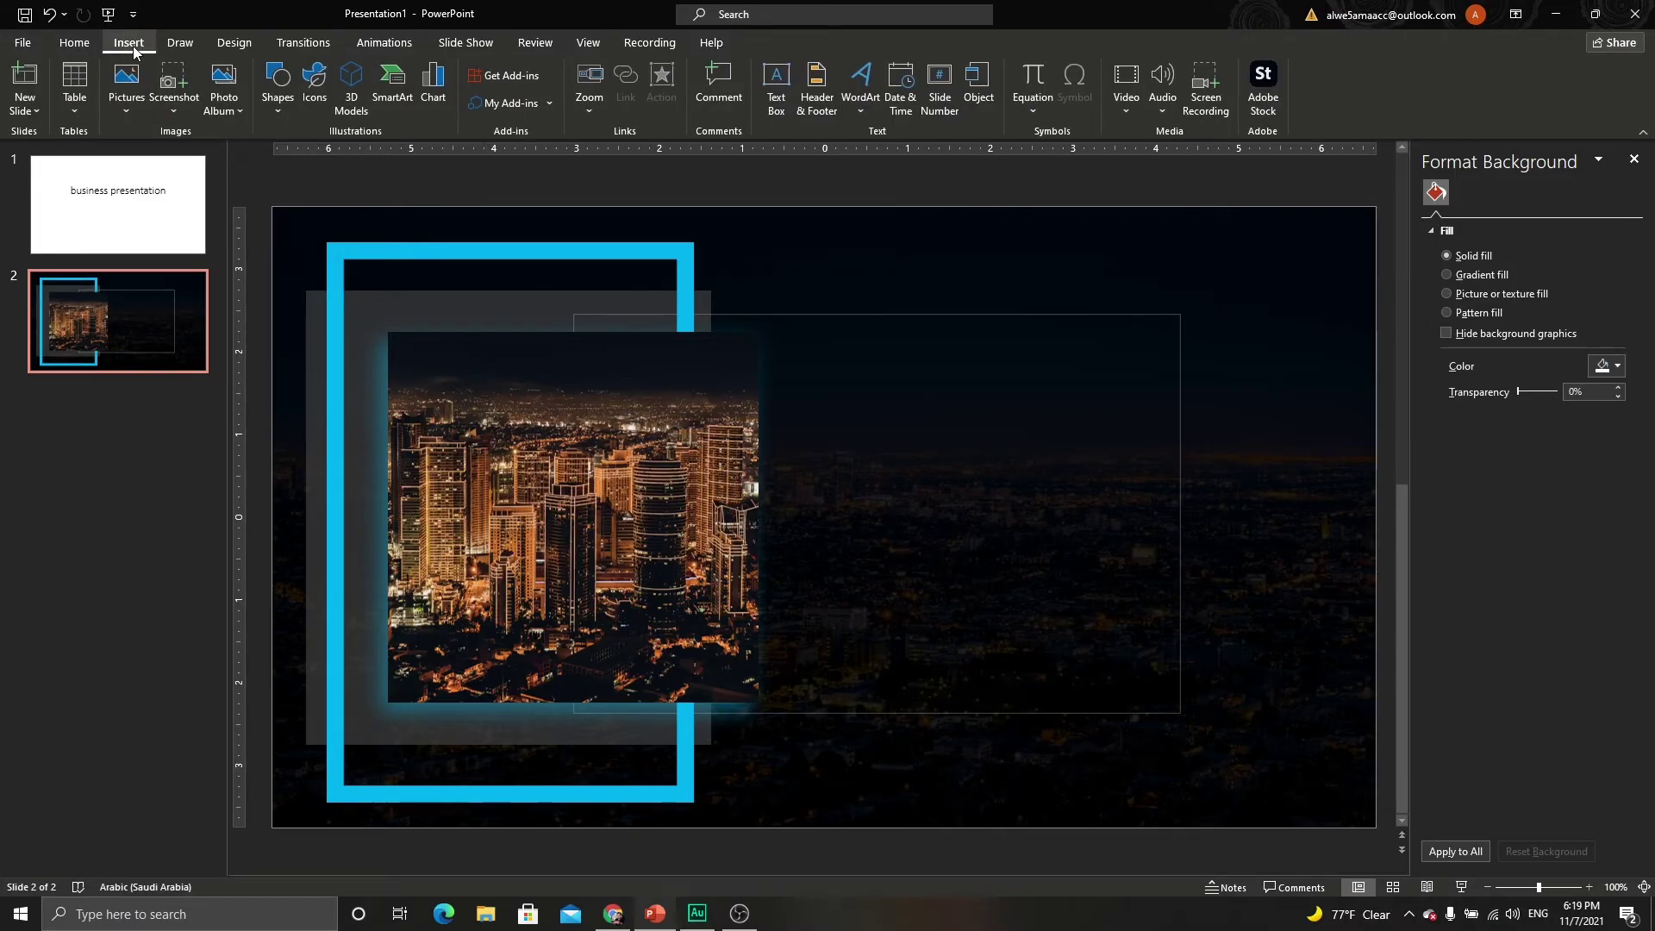
Insert a WordArt text box containing the pasted word 'business'.
click(866, 115)
click(860, 157)
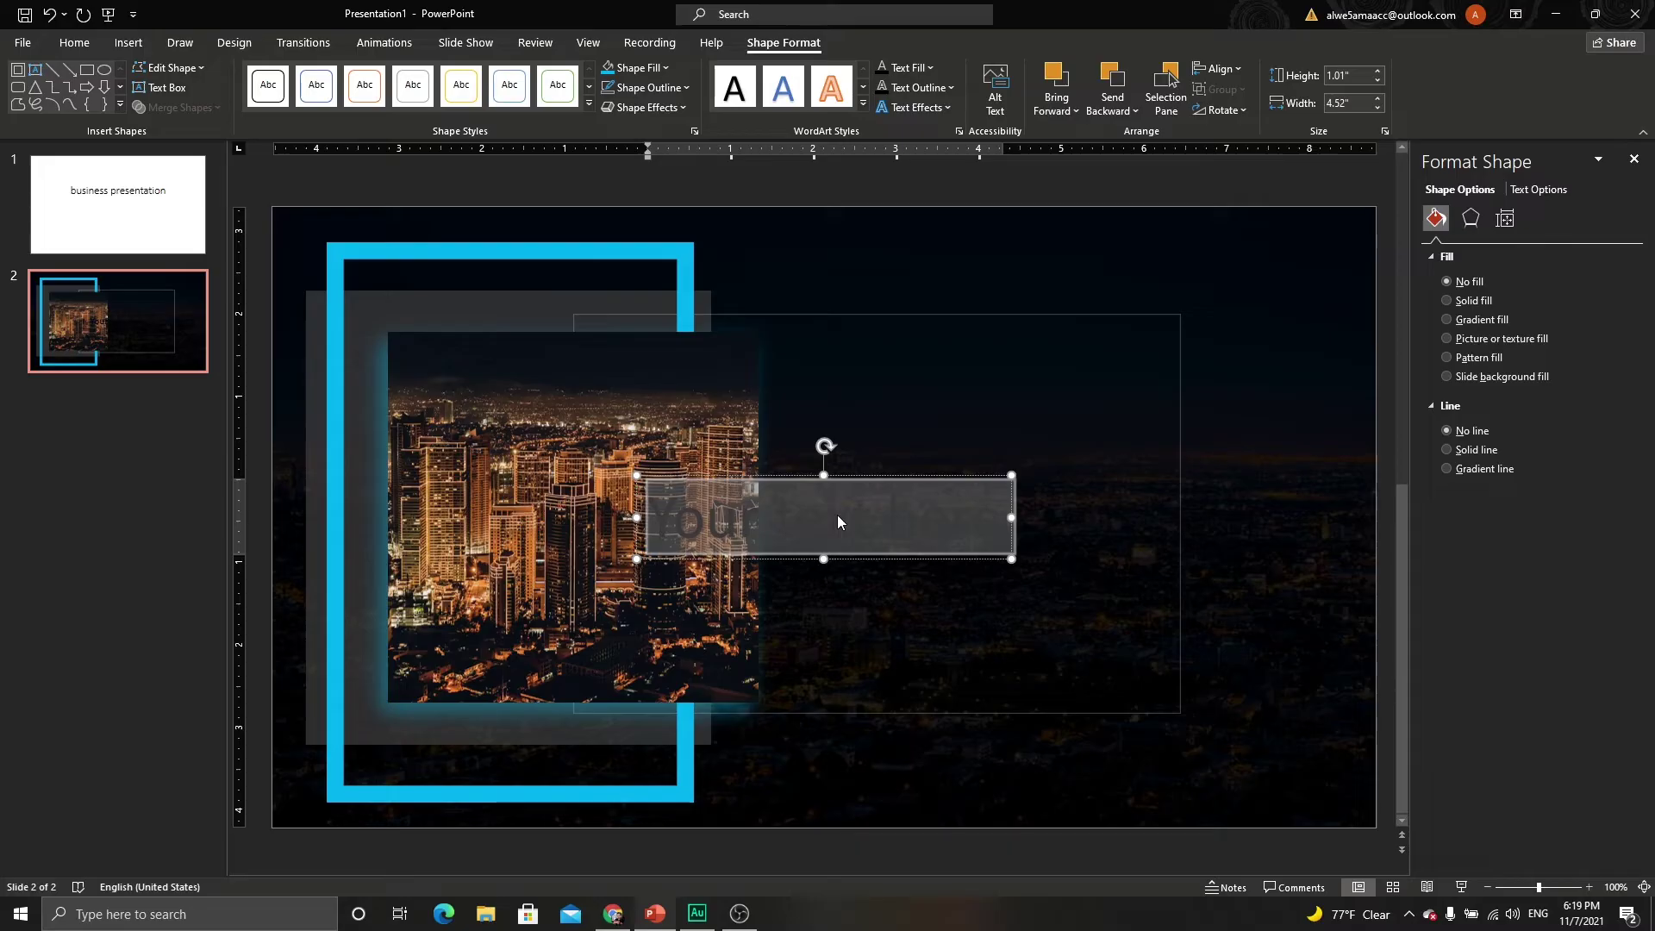
key(ctrl+v)
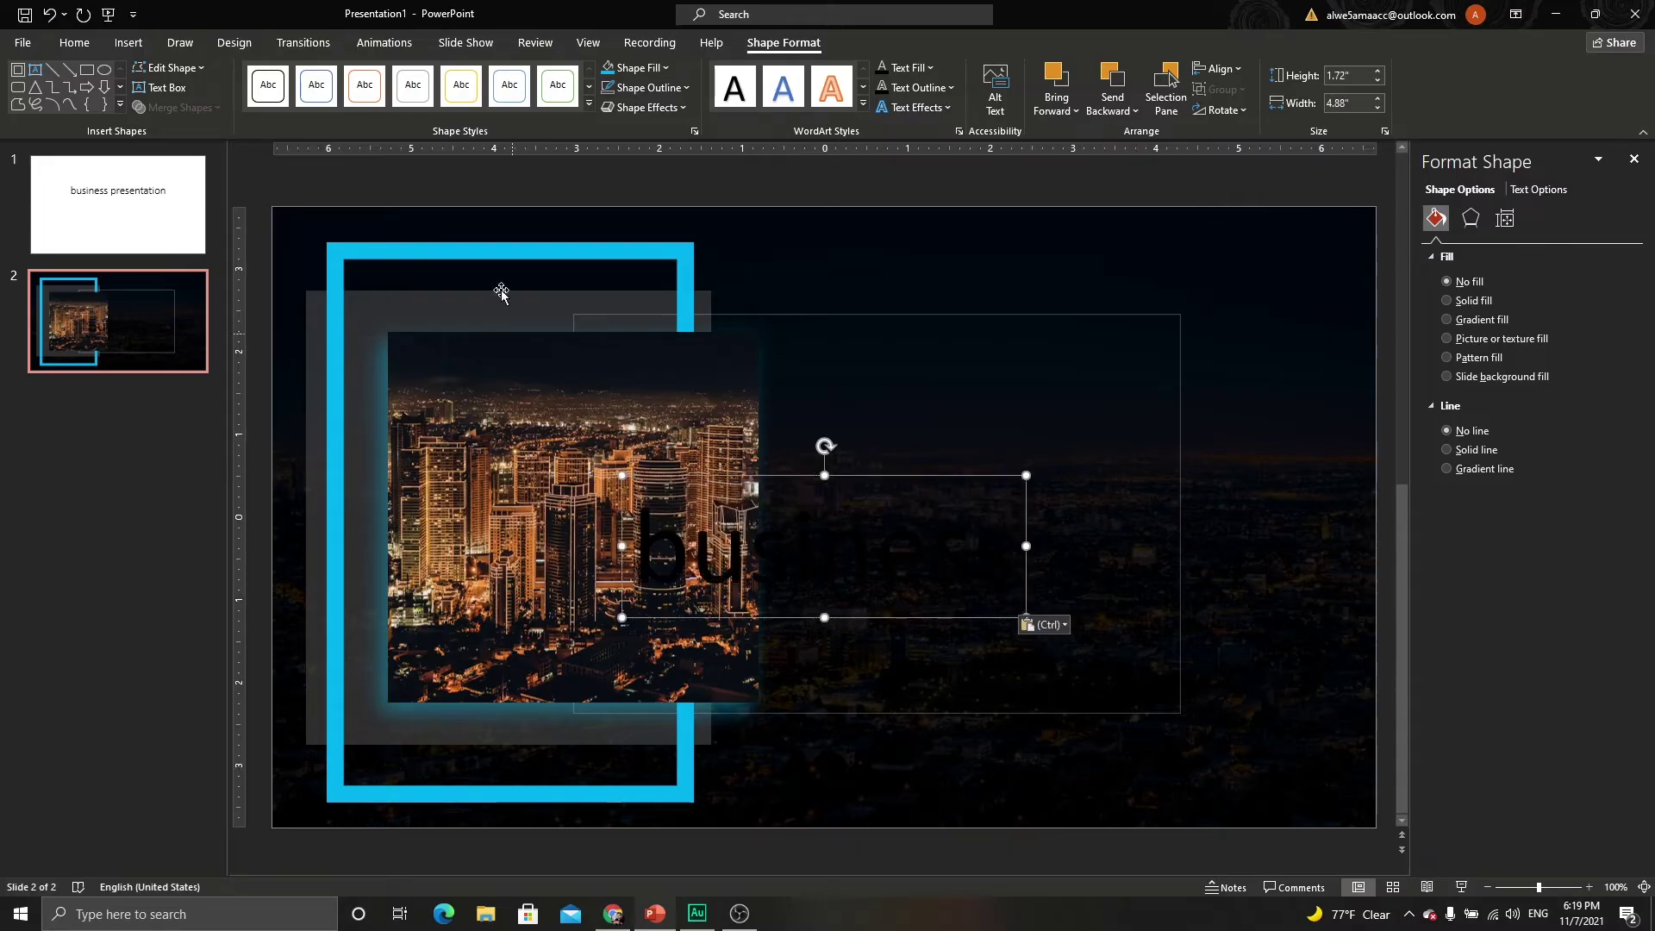
Colour the title light blue, change it to uppercase BUSINESS, and make it bold.
click(74, 43)
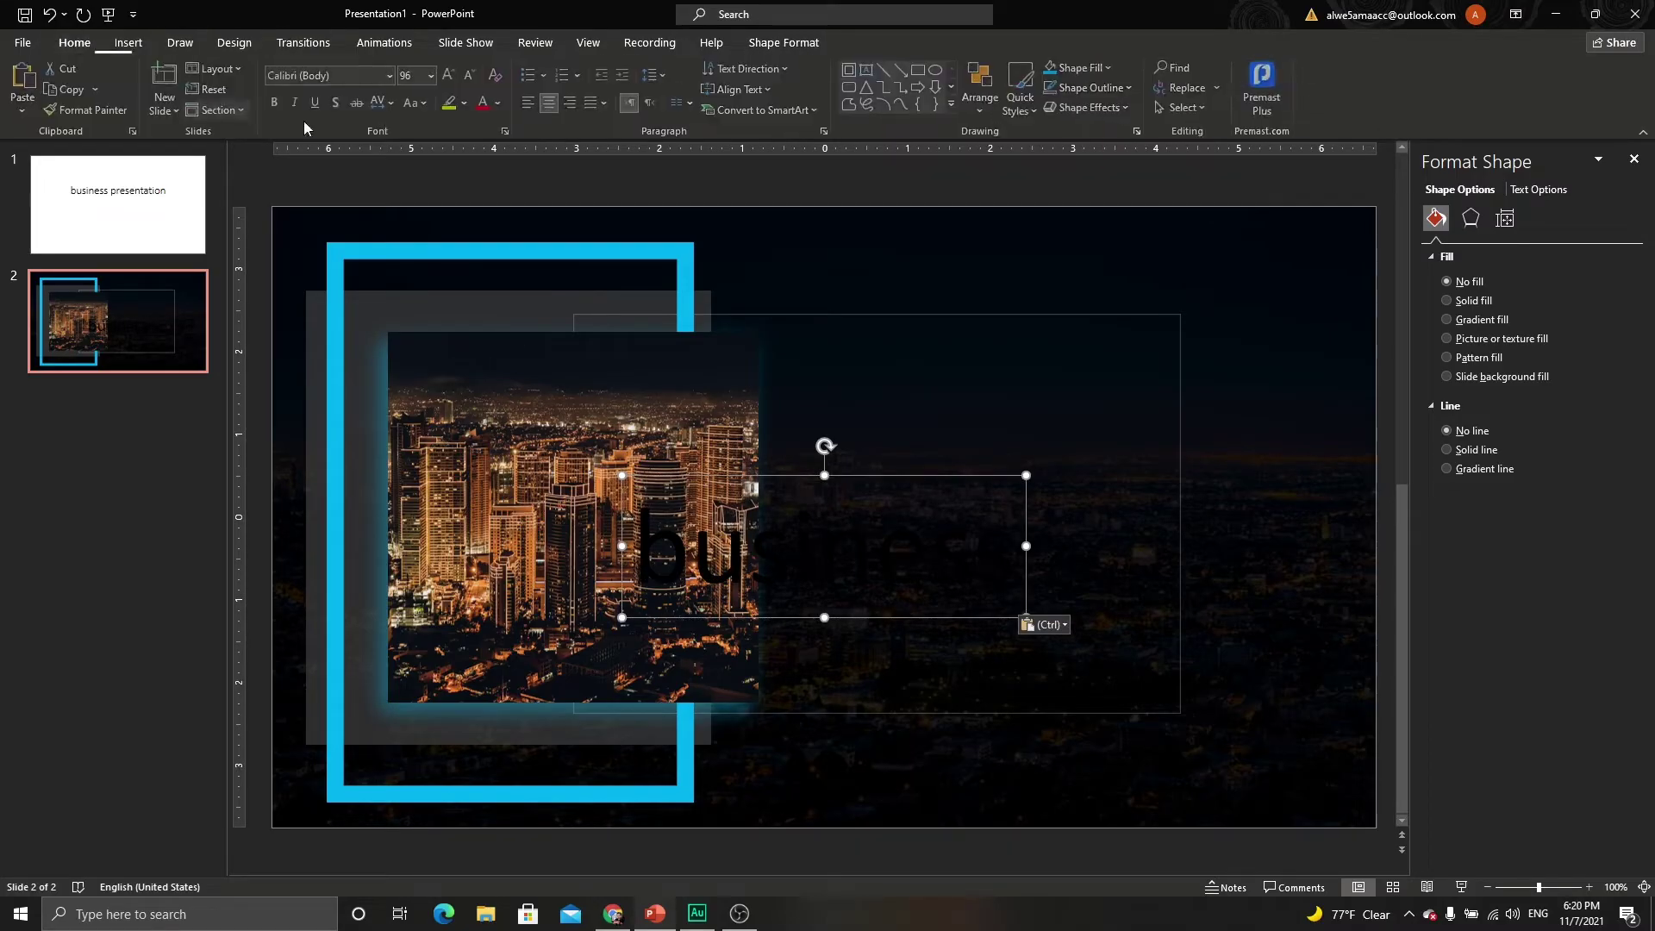
click(497, 103)
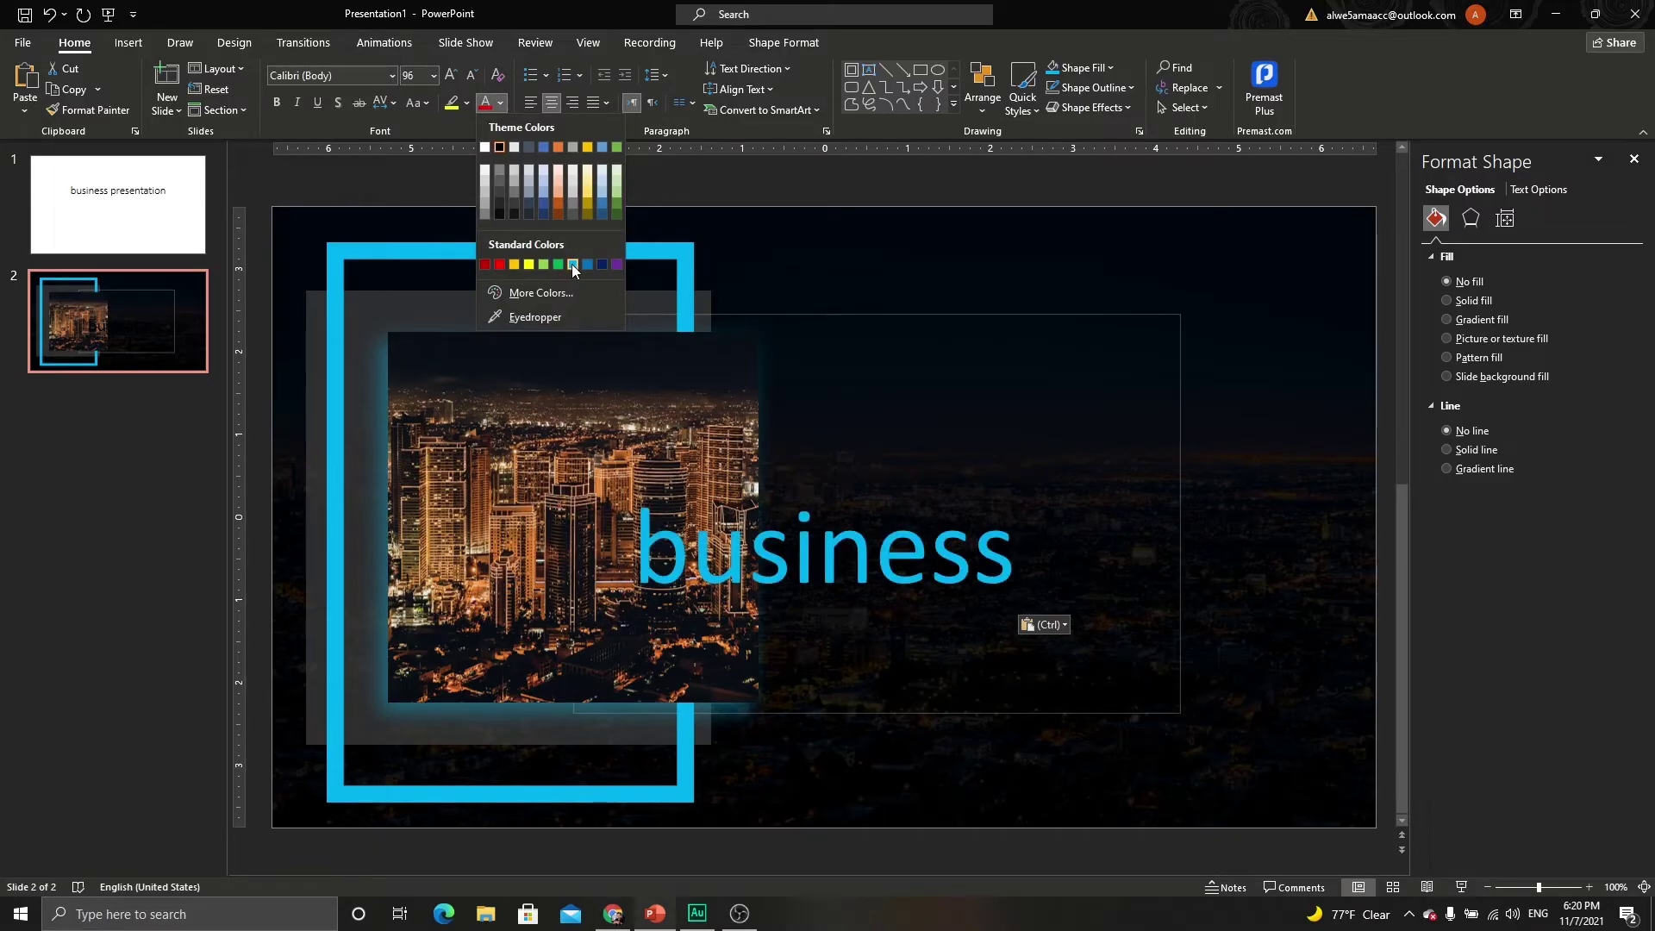
click(572, 265)
click(414, 107)
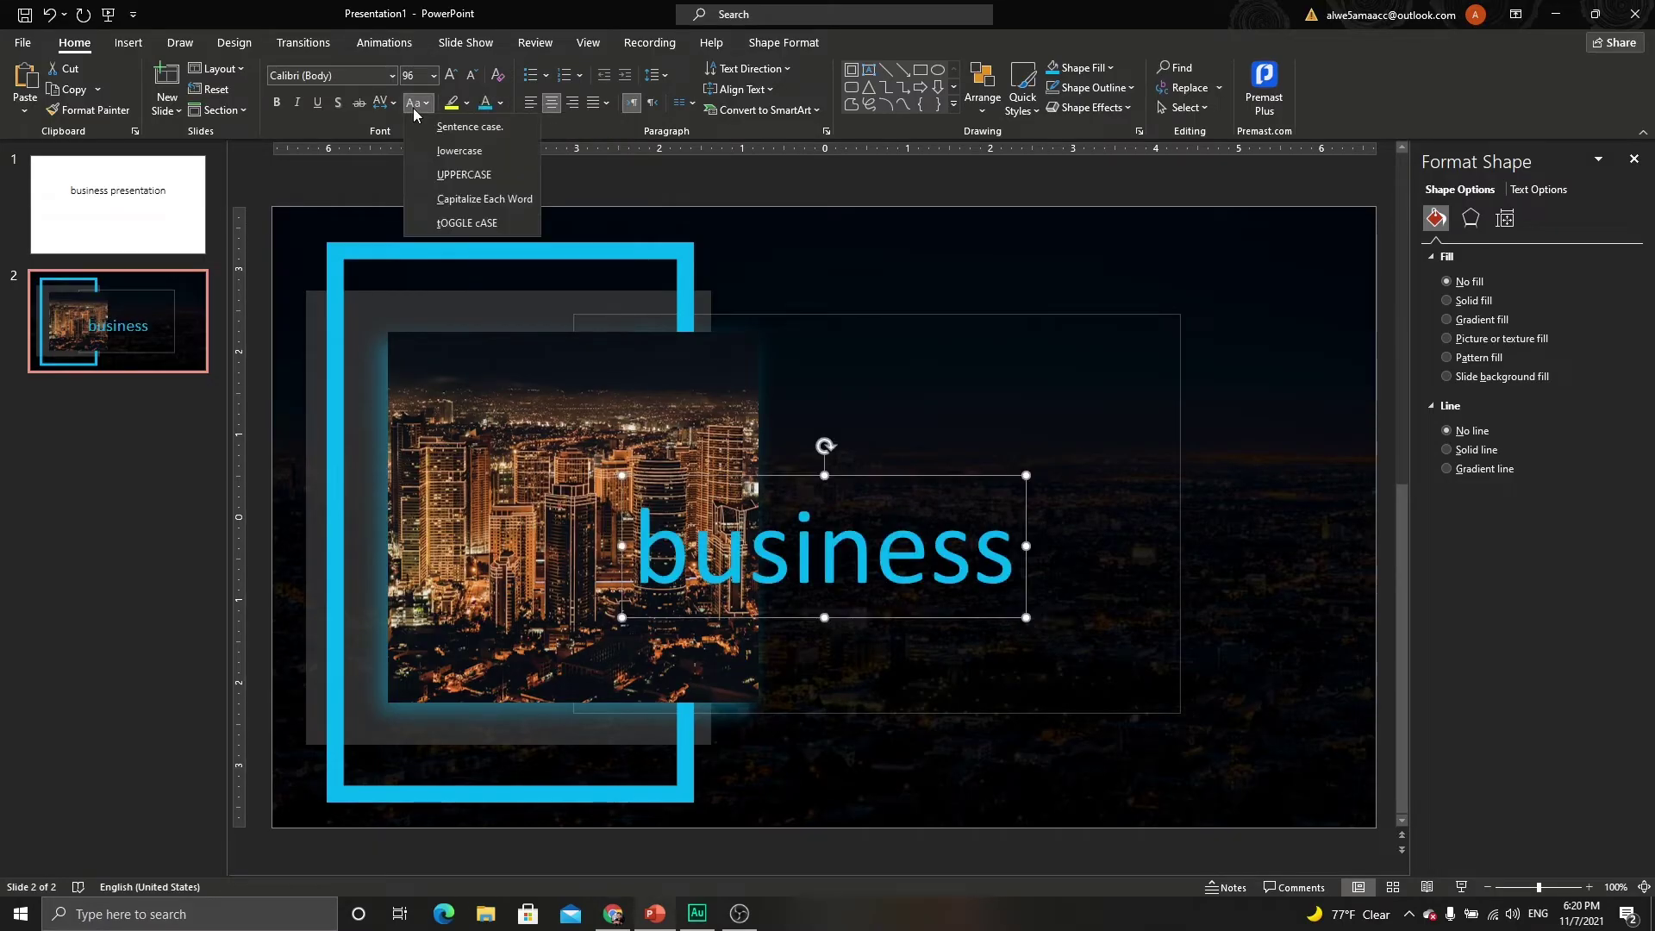
click(424, 175)
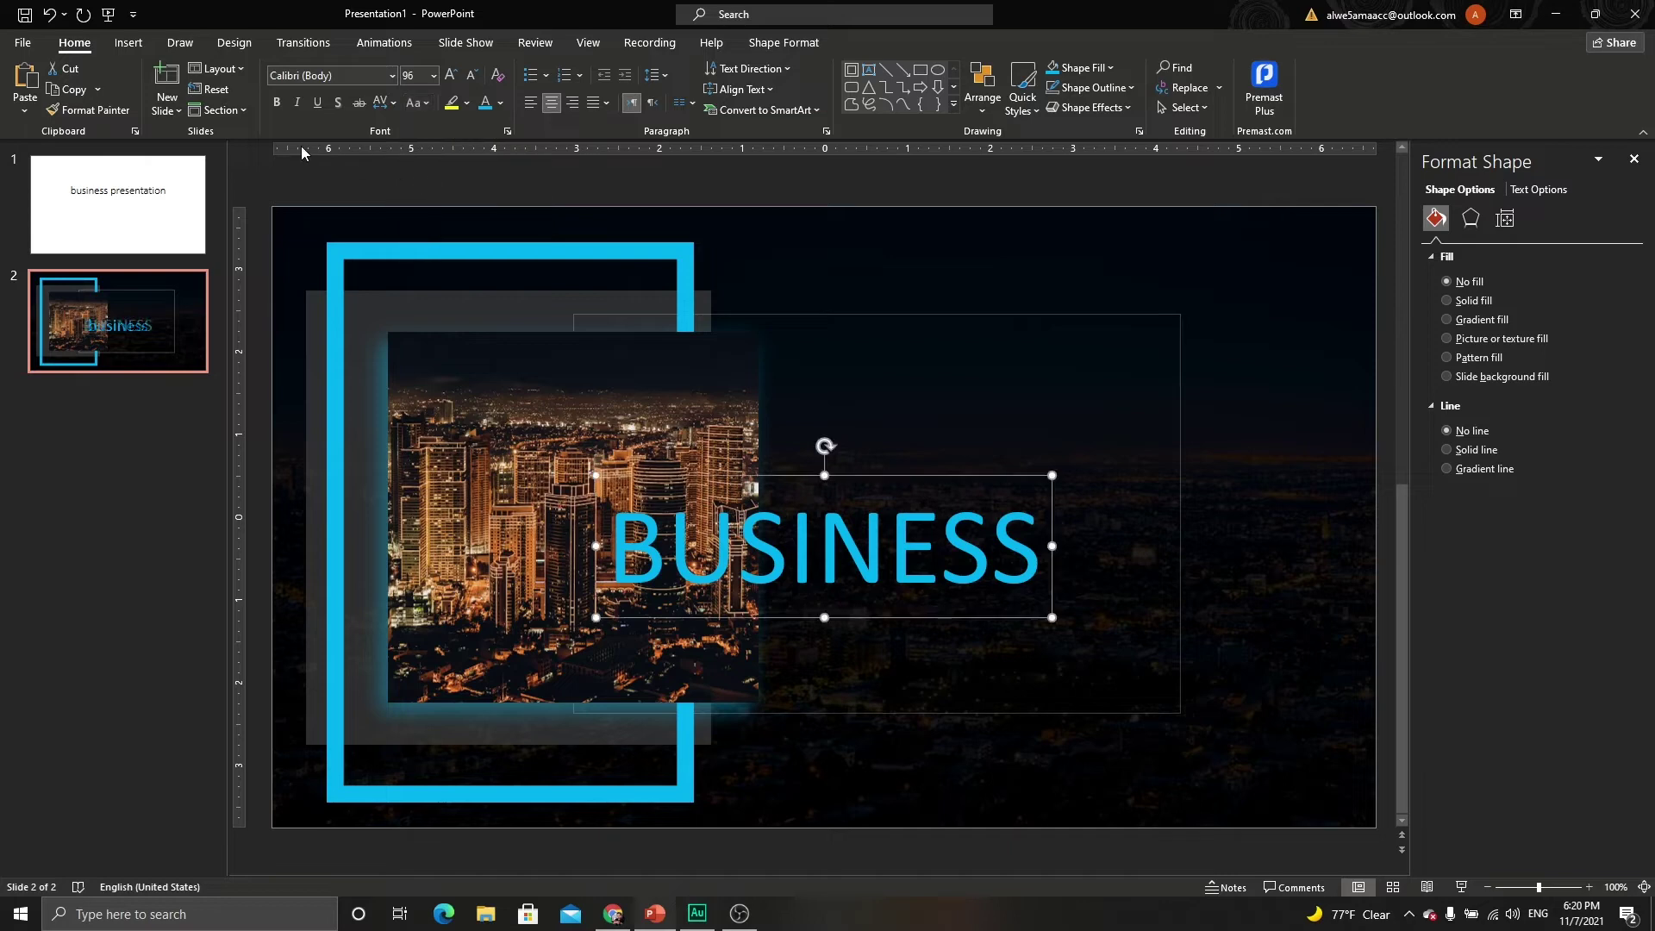
click(275, 102)
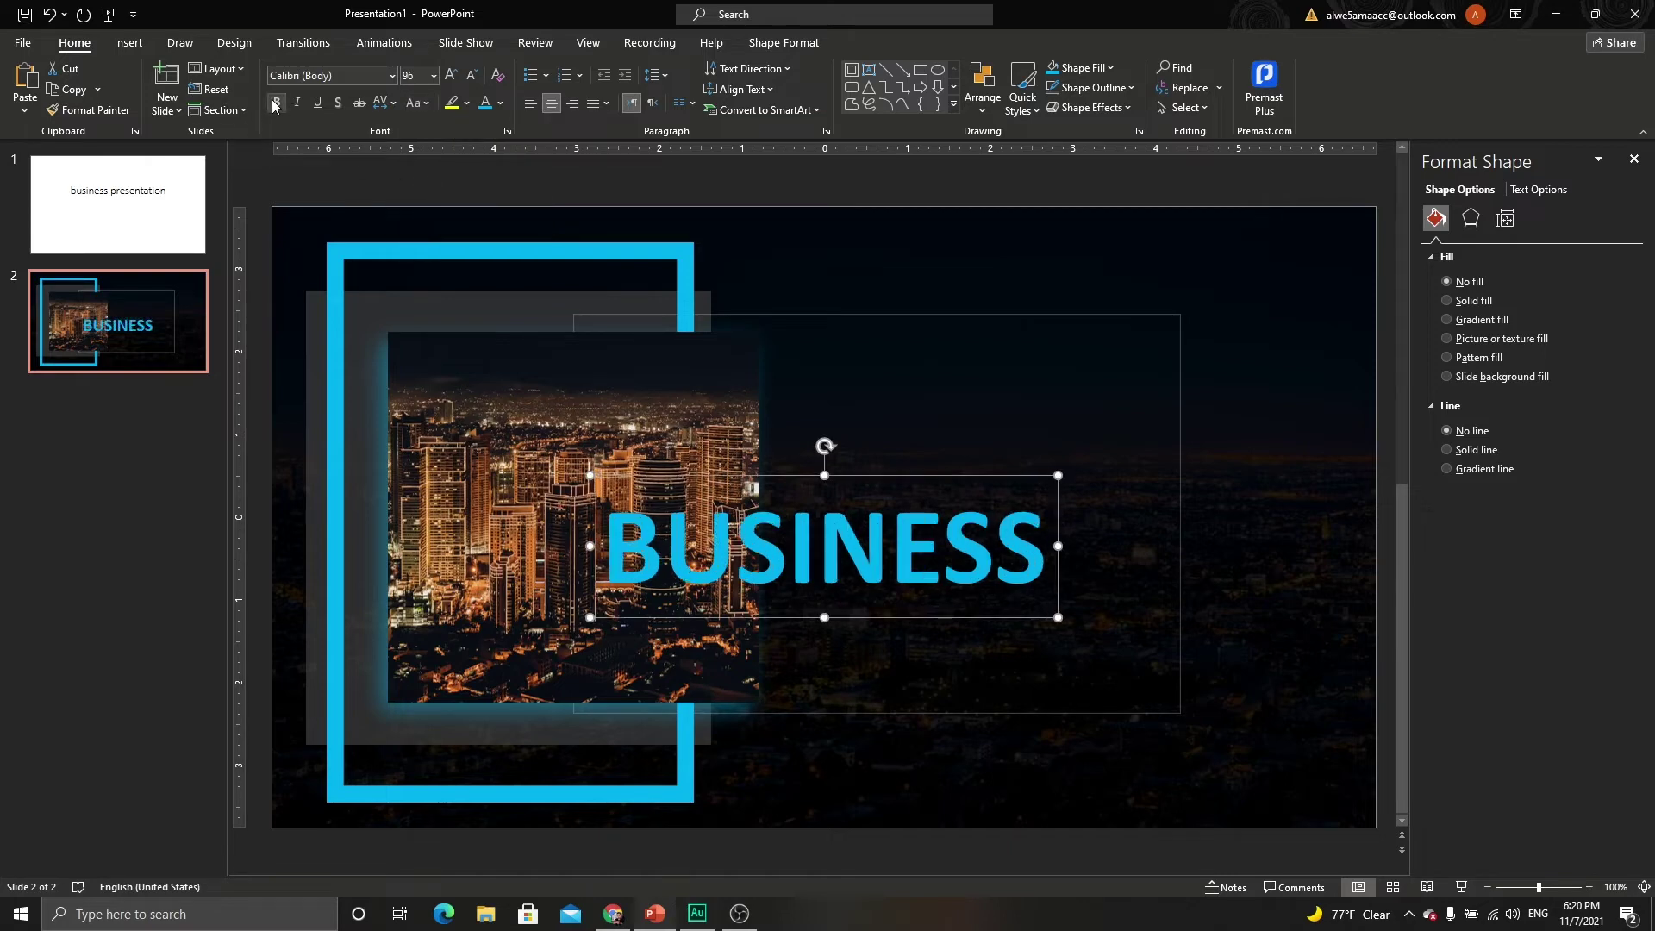
click(393, 78)
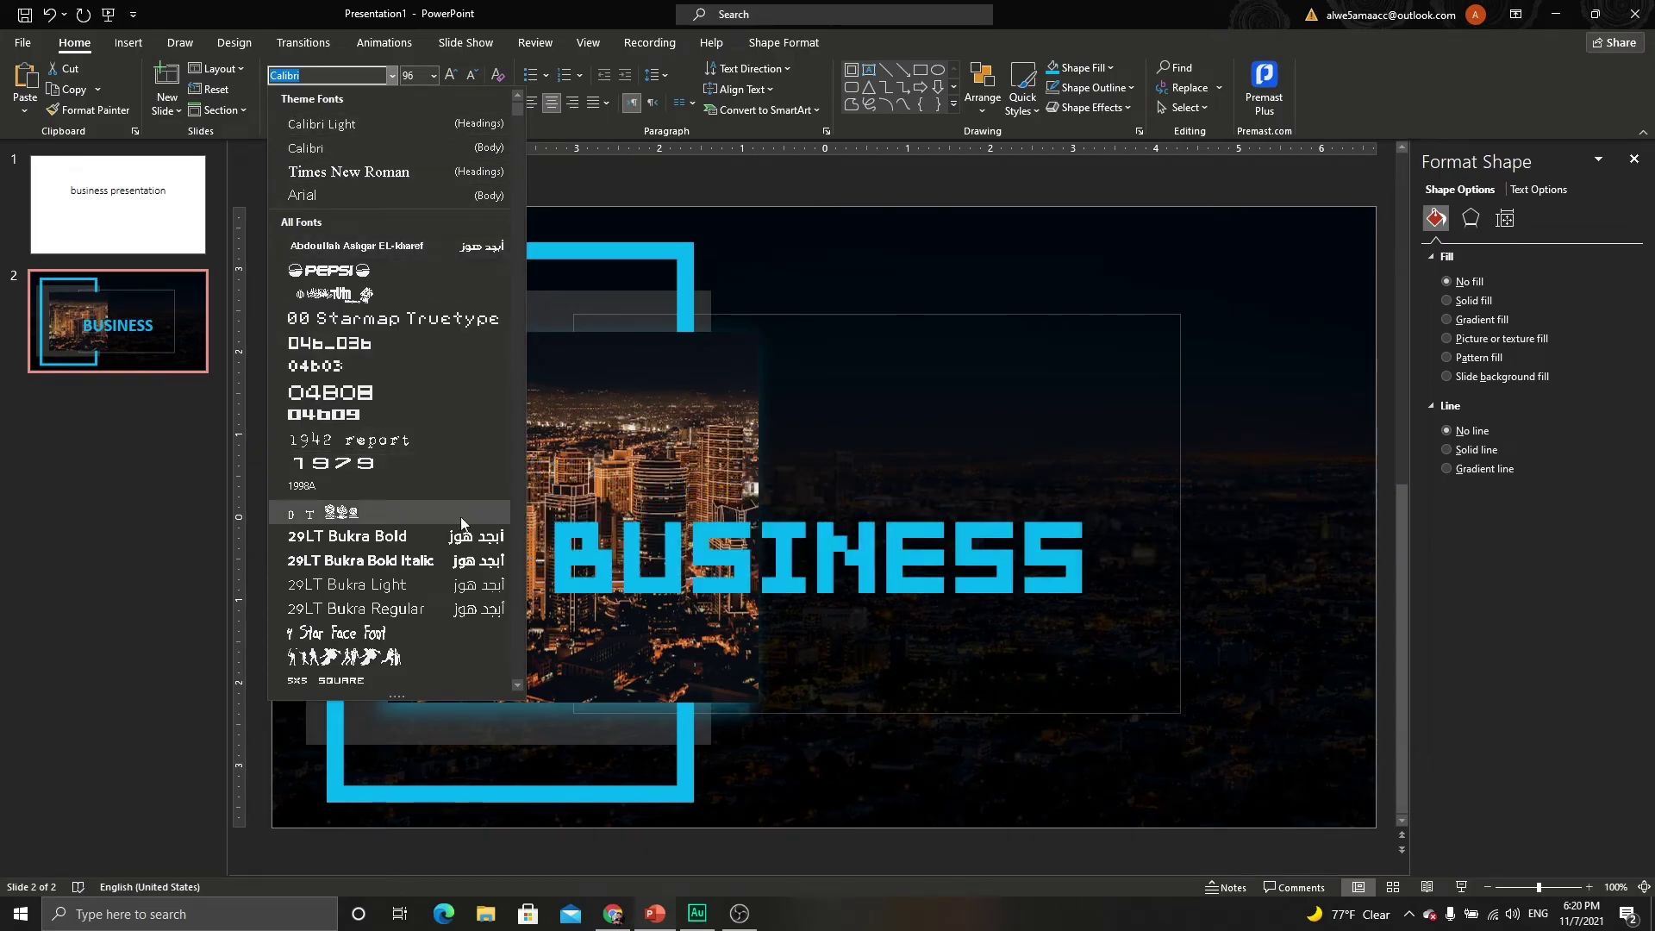
Apply the Abdoullah bold font, move the title up, and shrink the USINESS letters.
click(433, 560)
drag(745, 477, 819, 342)
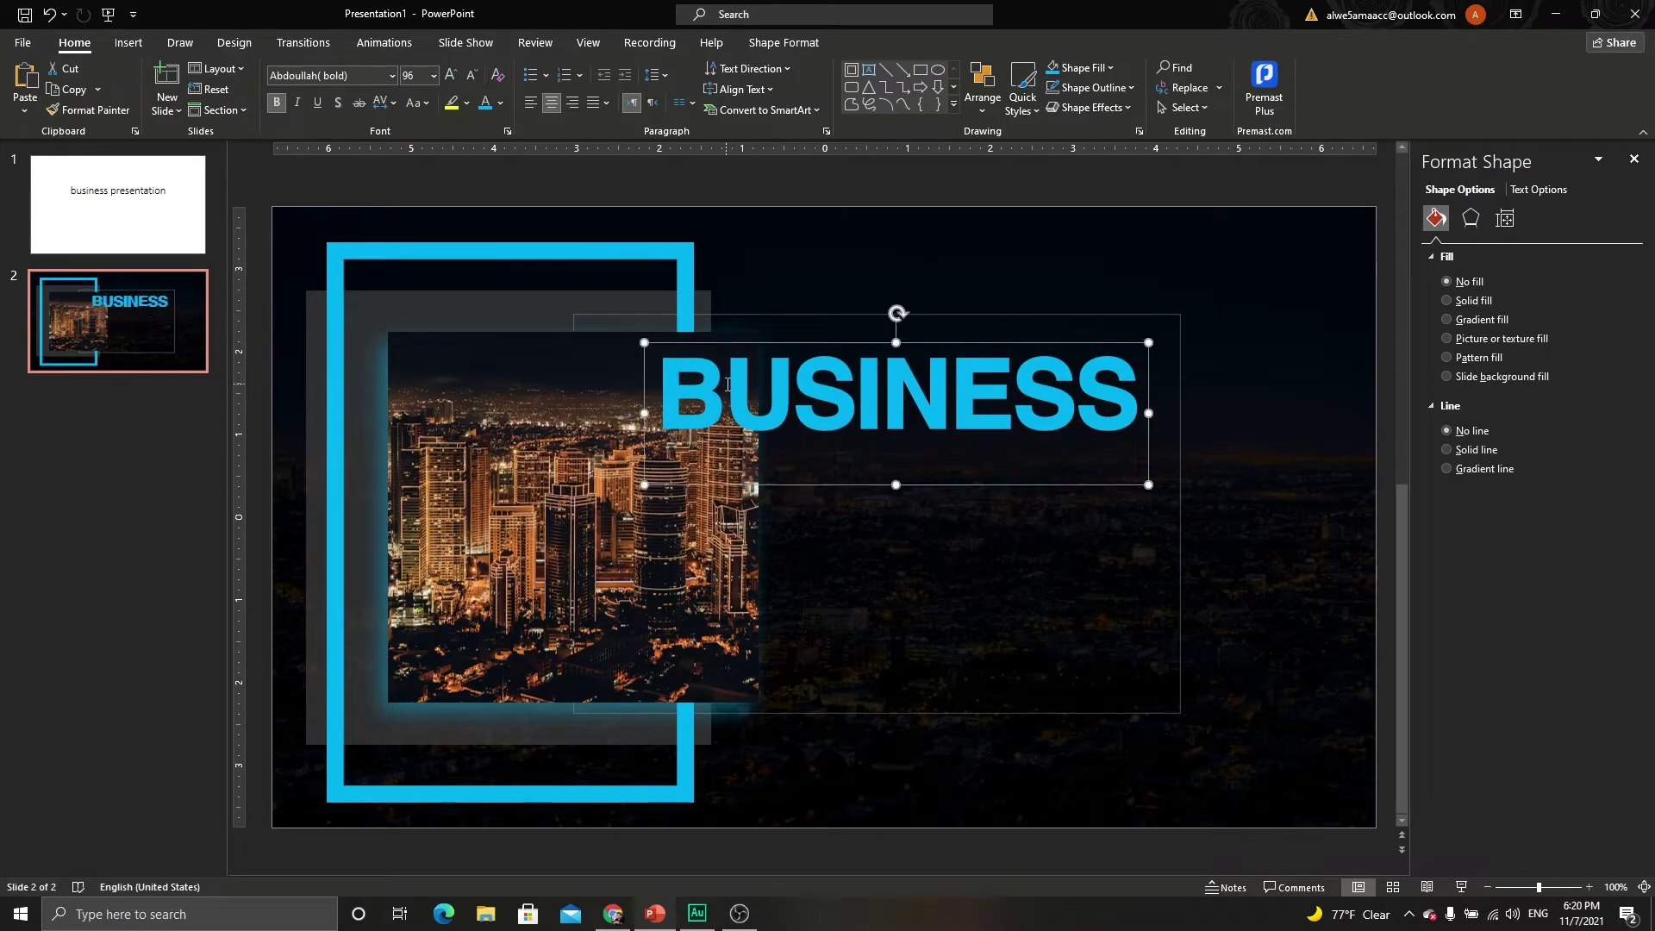
drag(724, 387, 1126, 393)
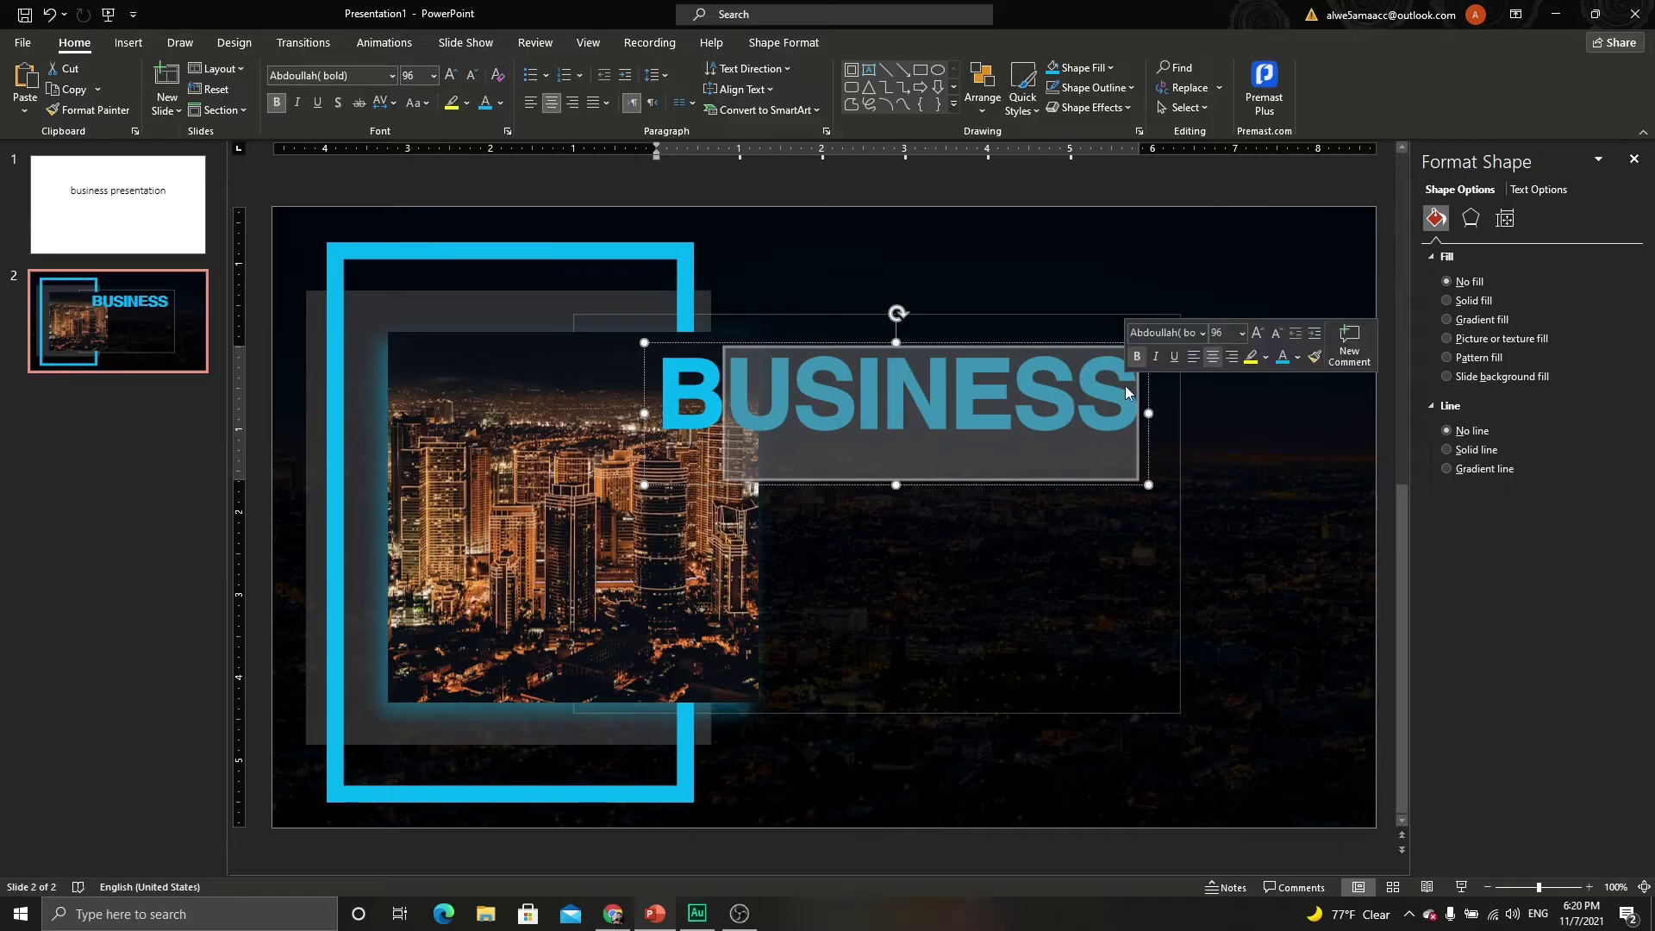
click(475, 77)
click(474, 77)
click(478, 80)
click(478, 81)
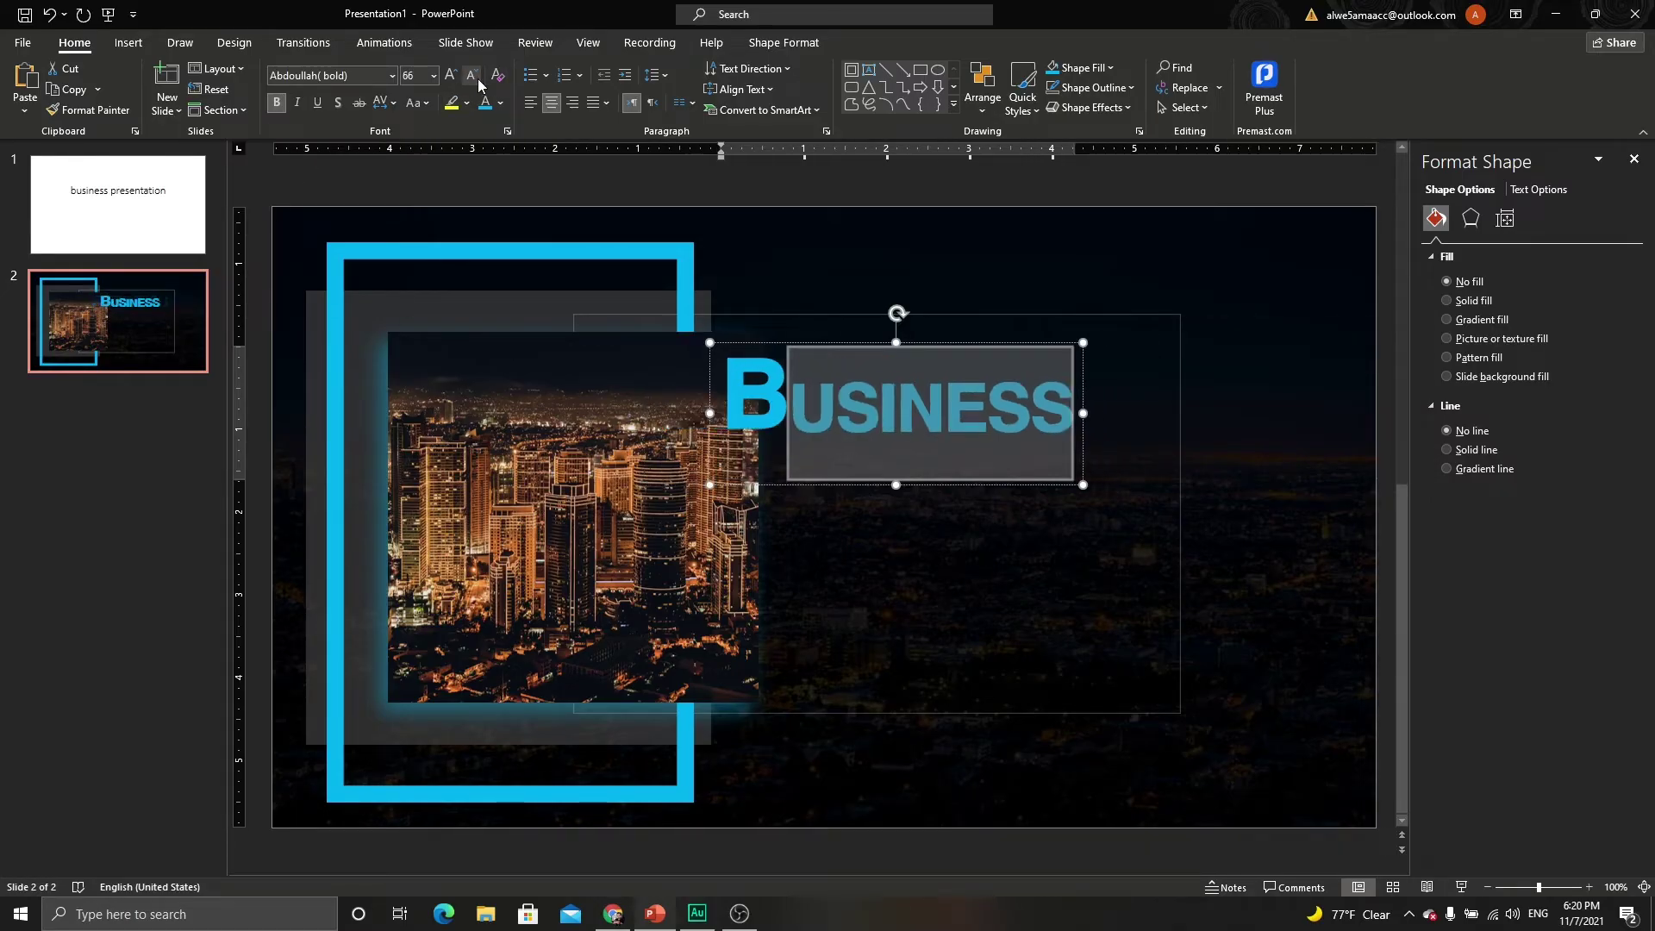
Enlarge the initial B to 166 pt and reposition the title over the photo.
click(748, 398)
key(shift+Right)
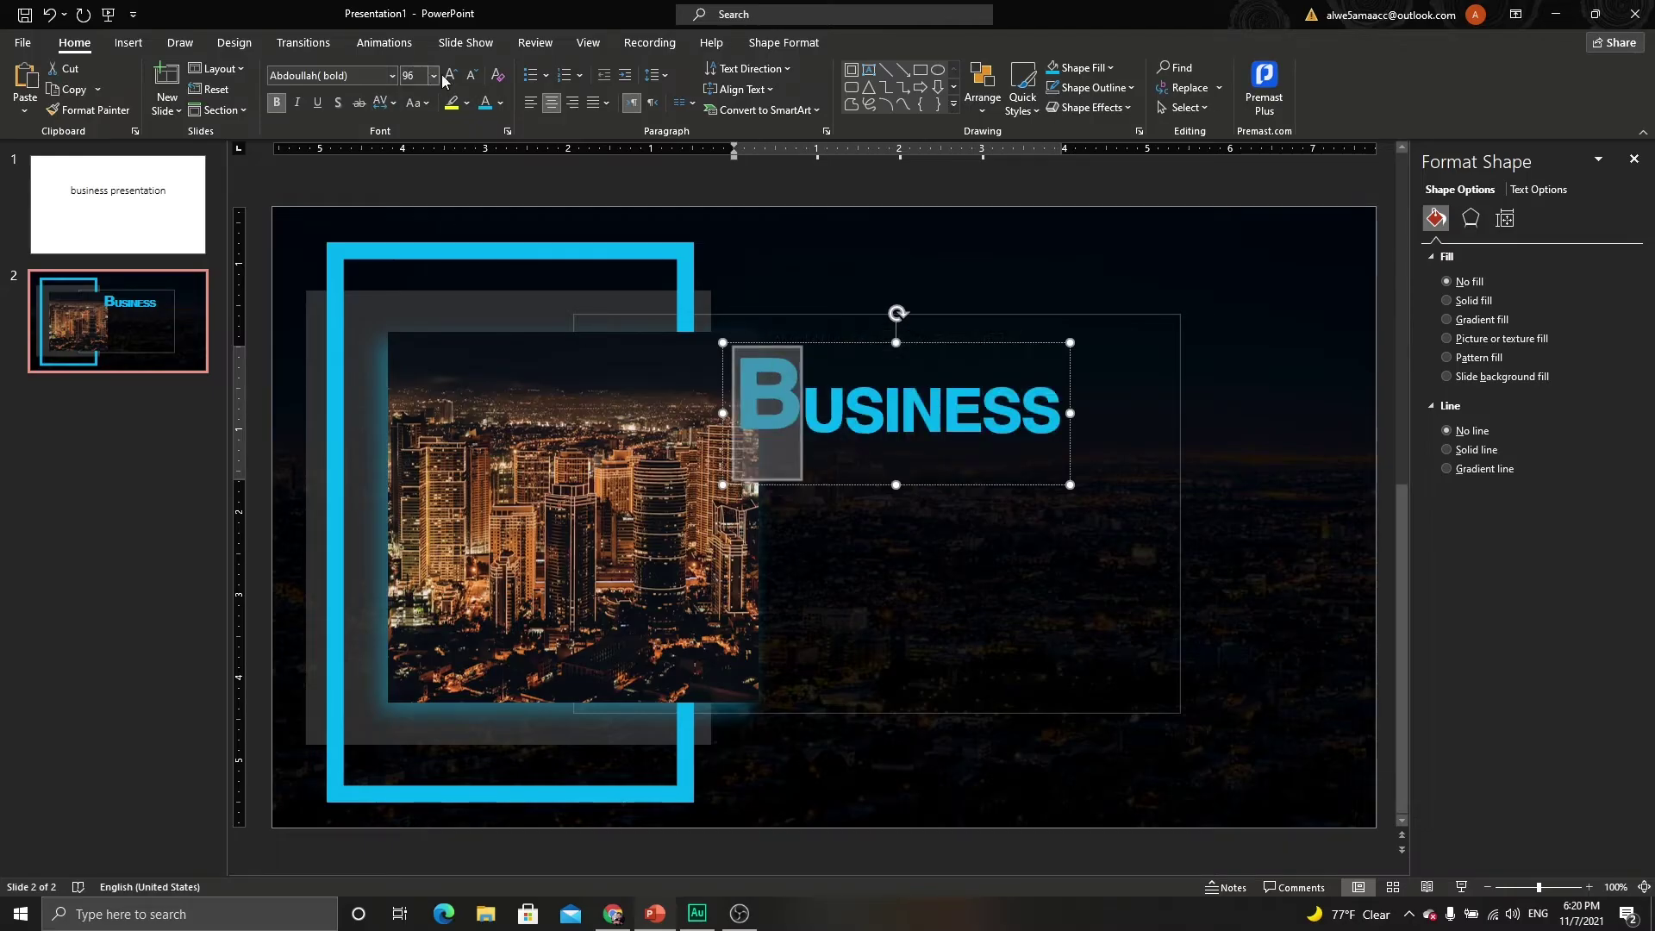
click(451, 77)
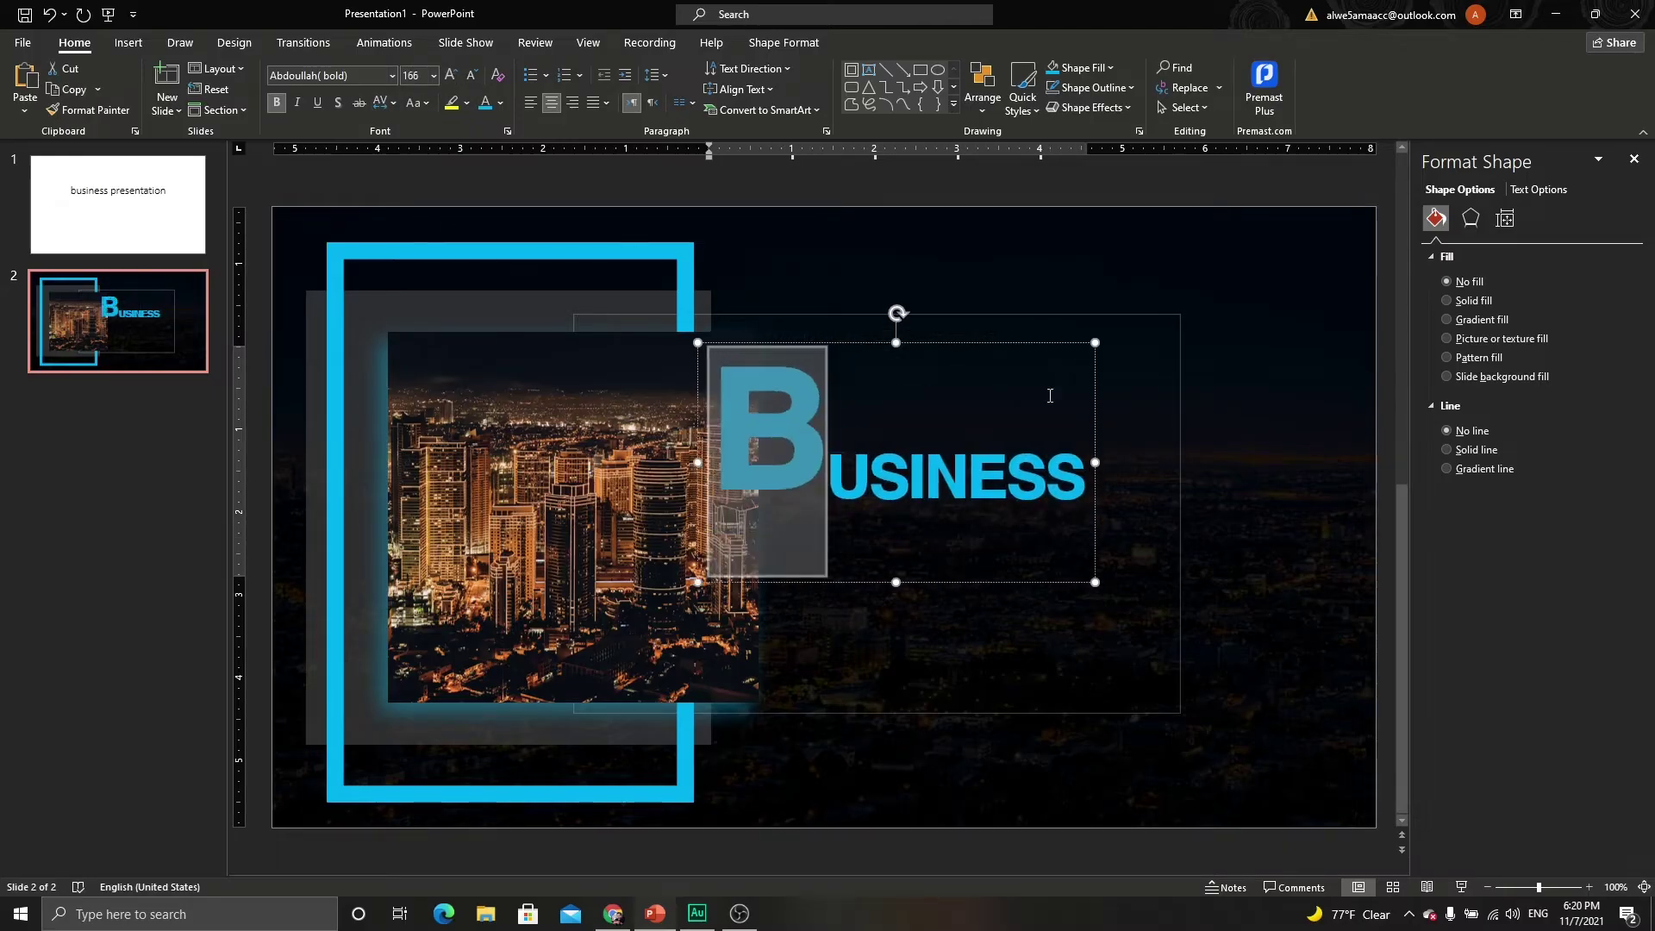
drag(994, 343, 952, 308)
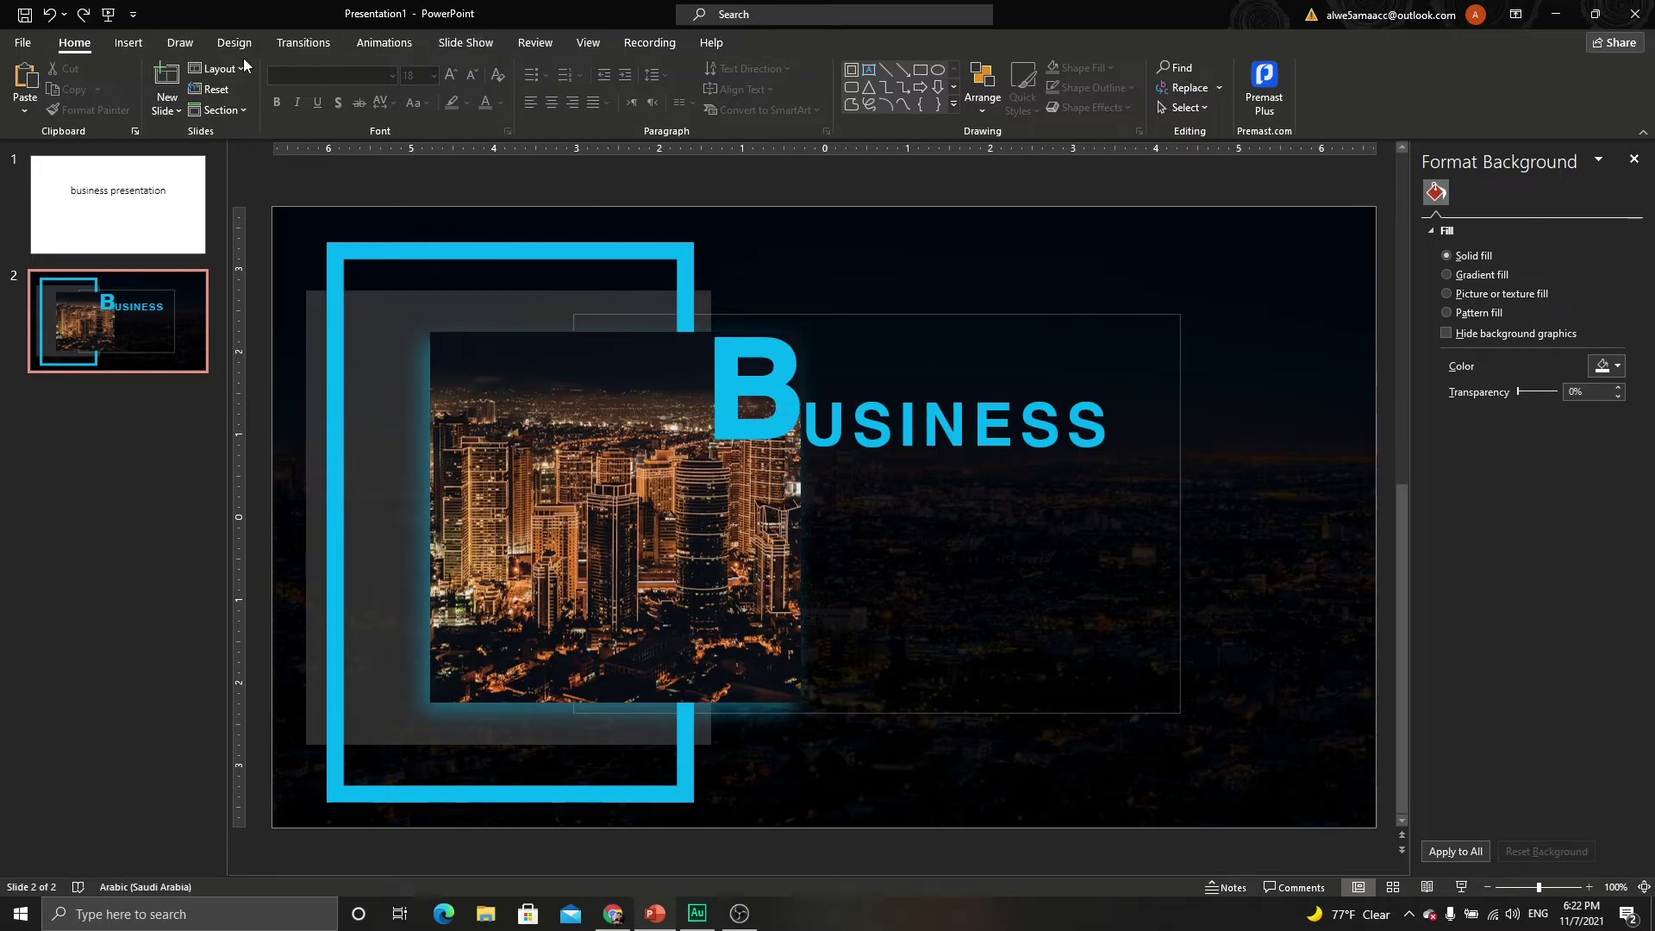
Insert a WordArt text box containing the pasted word 'presentation'.
click(129, 43)
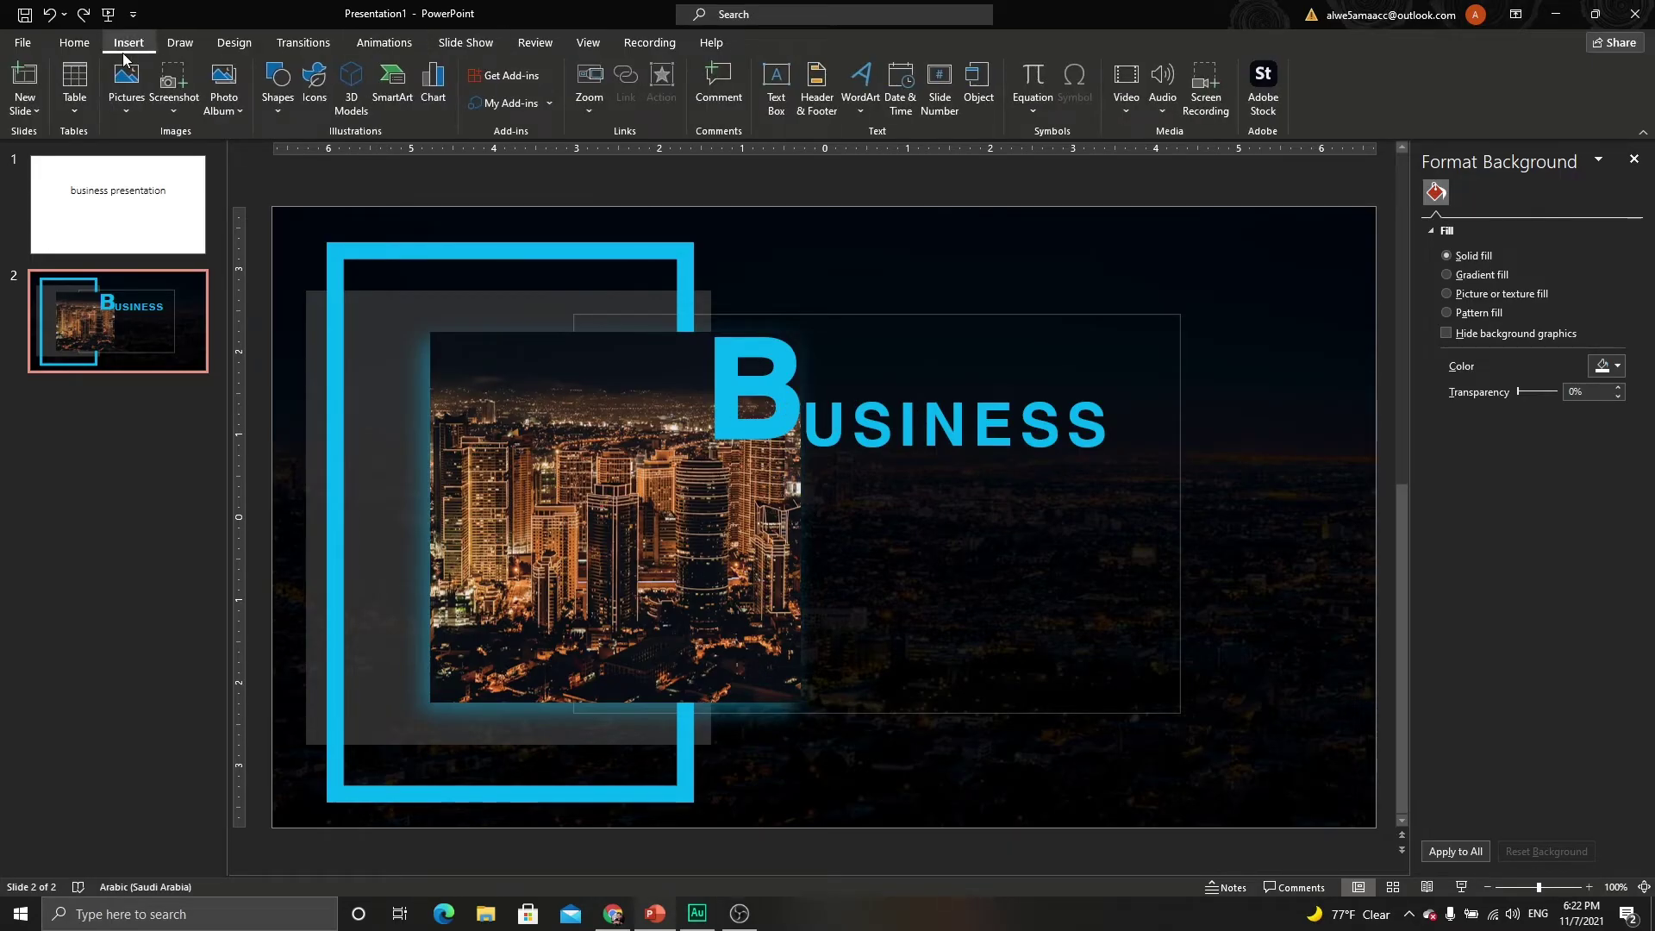
click(862, 111)
click(866, 155)
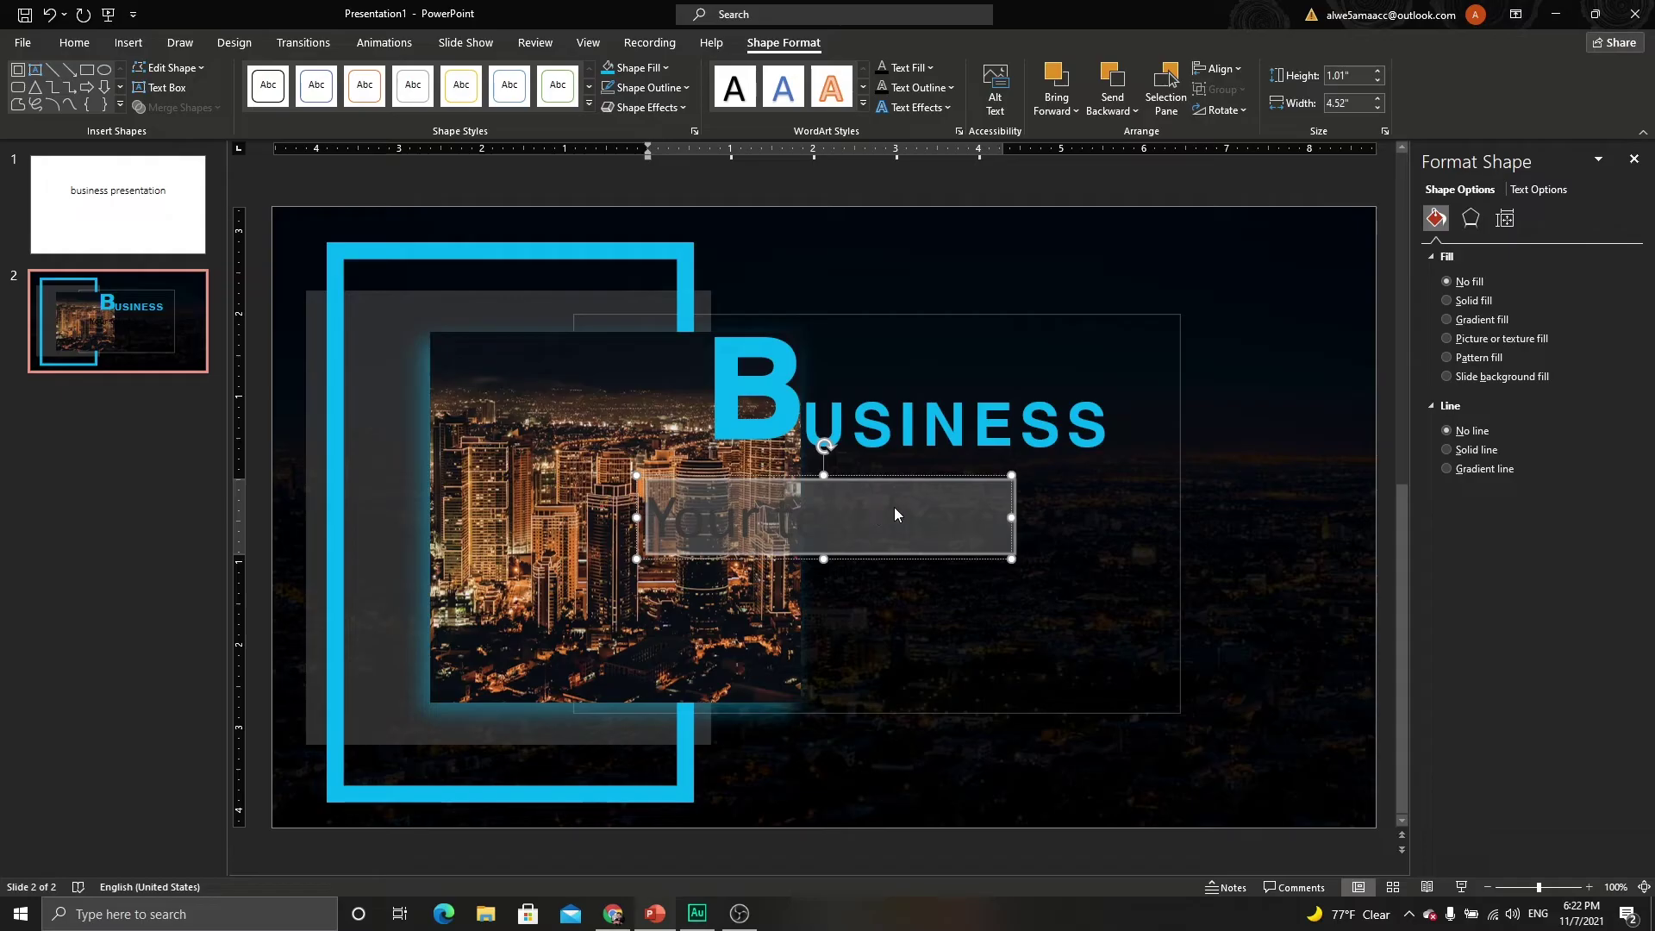
key(ctrl+v)
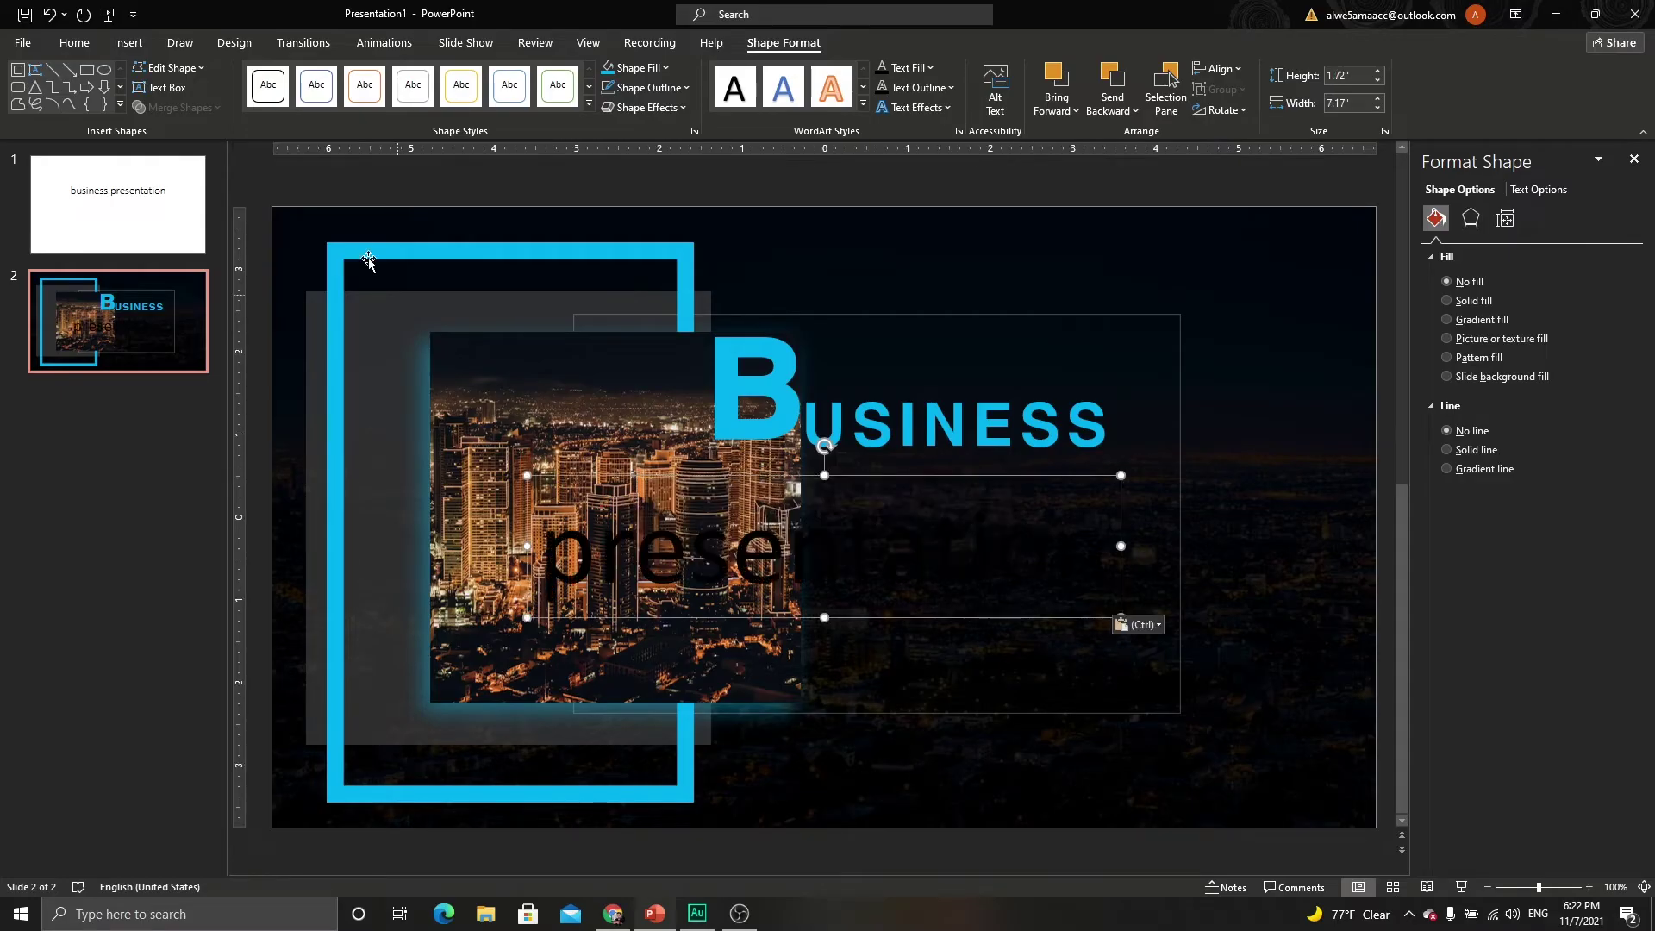
Colour the text cyan, make it uppercase PRESENTATION, and reduce it to 32 pt.
click(128, 42)
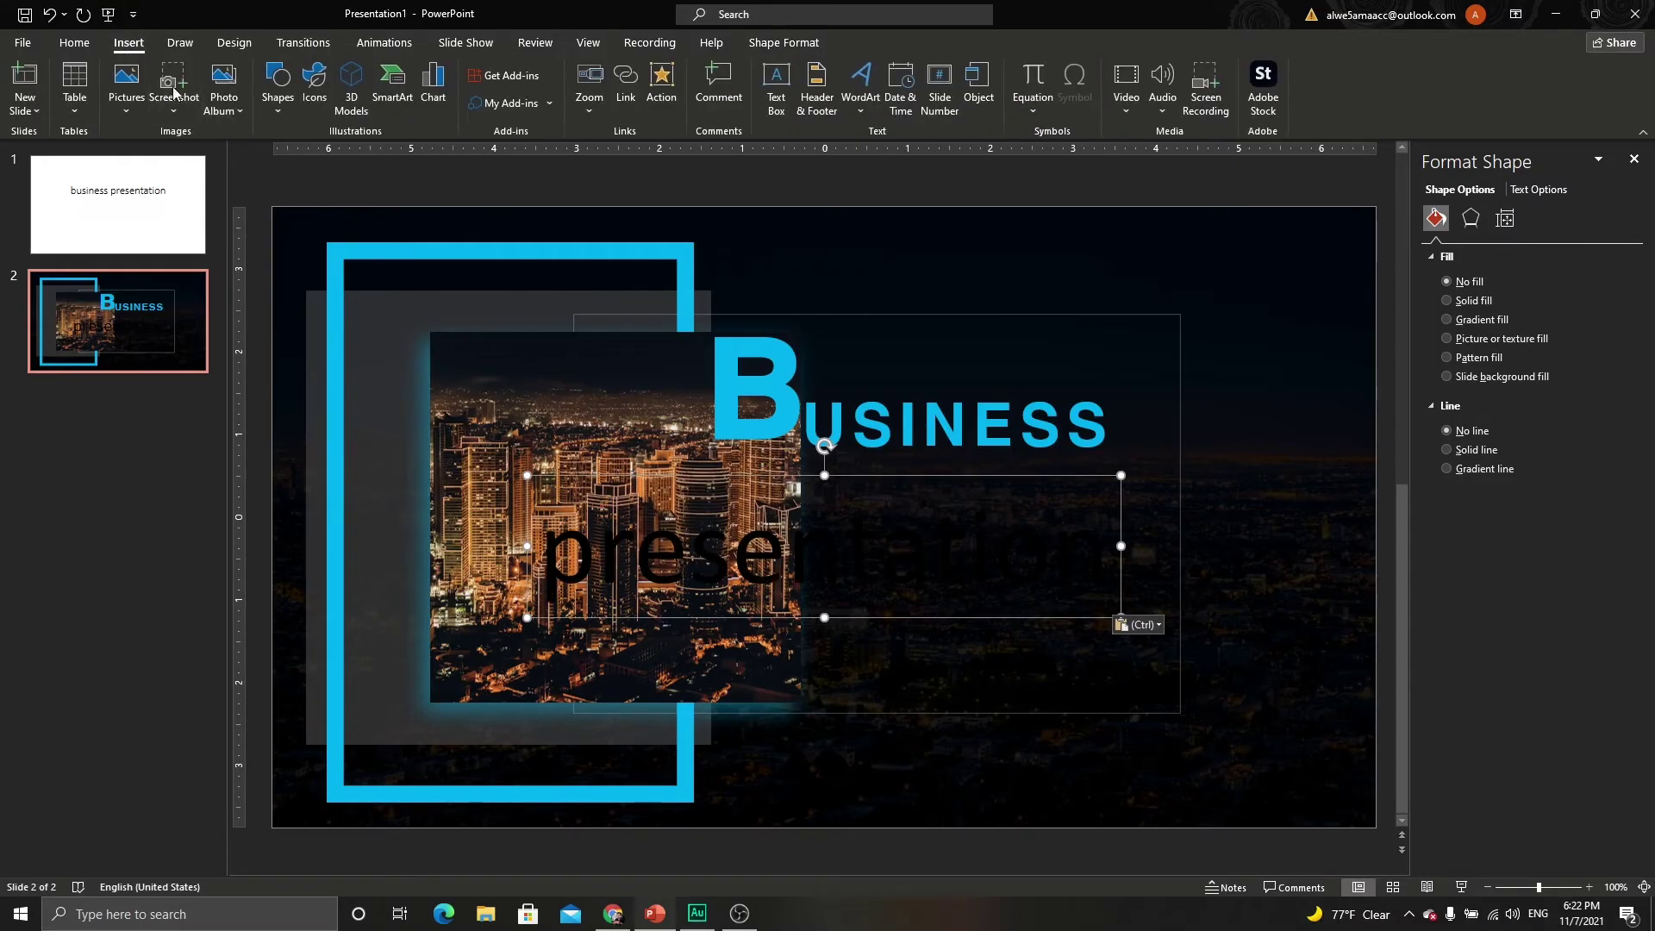
click(74, 42)
click(485, 104)
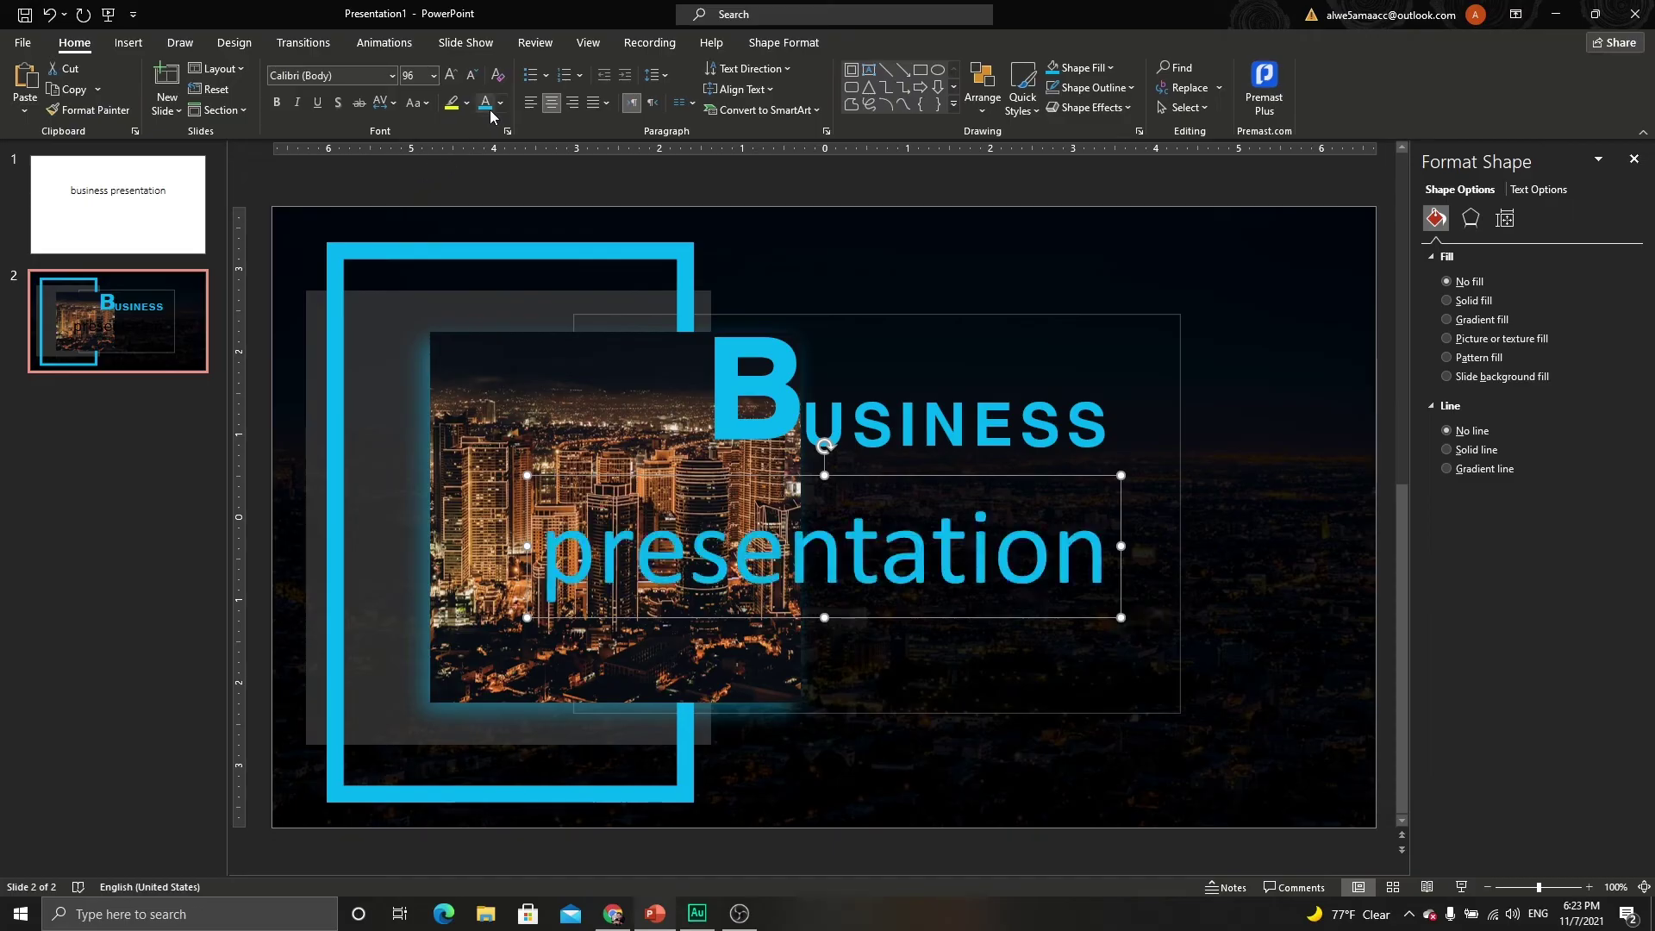
click(422, 110)
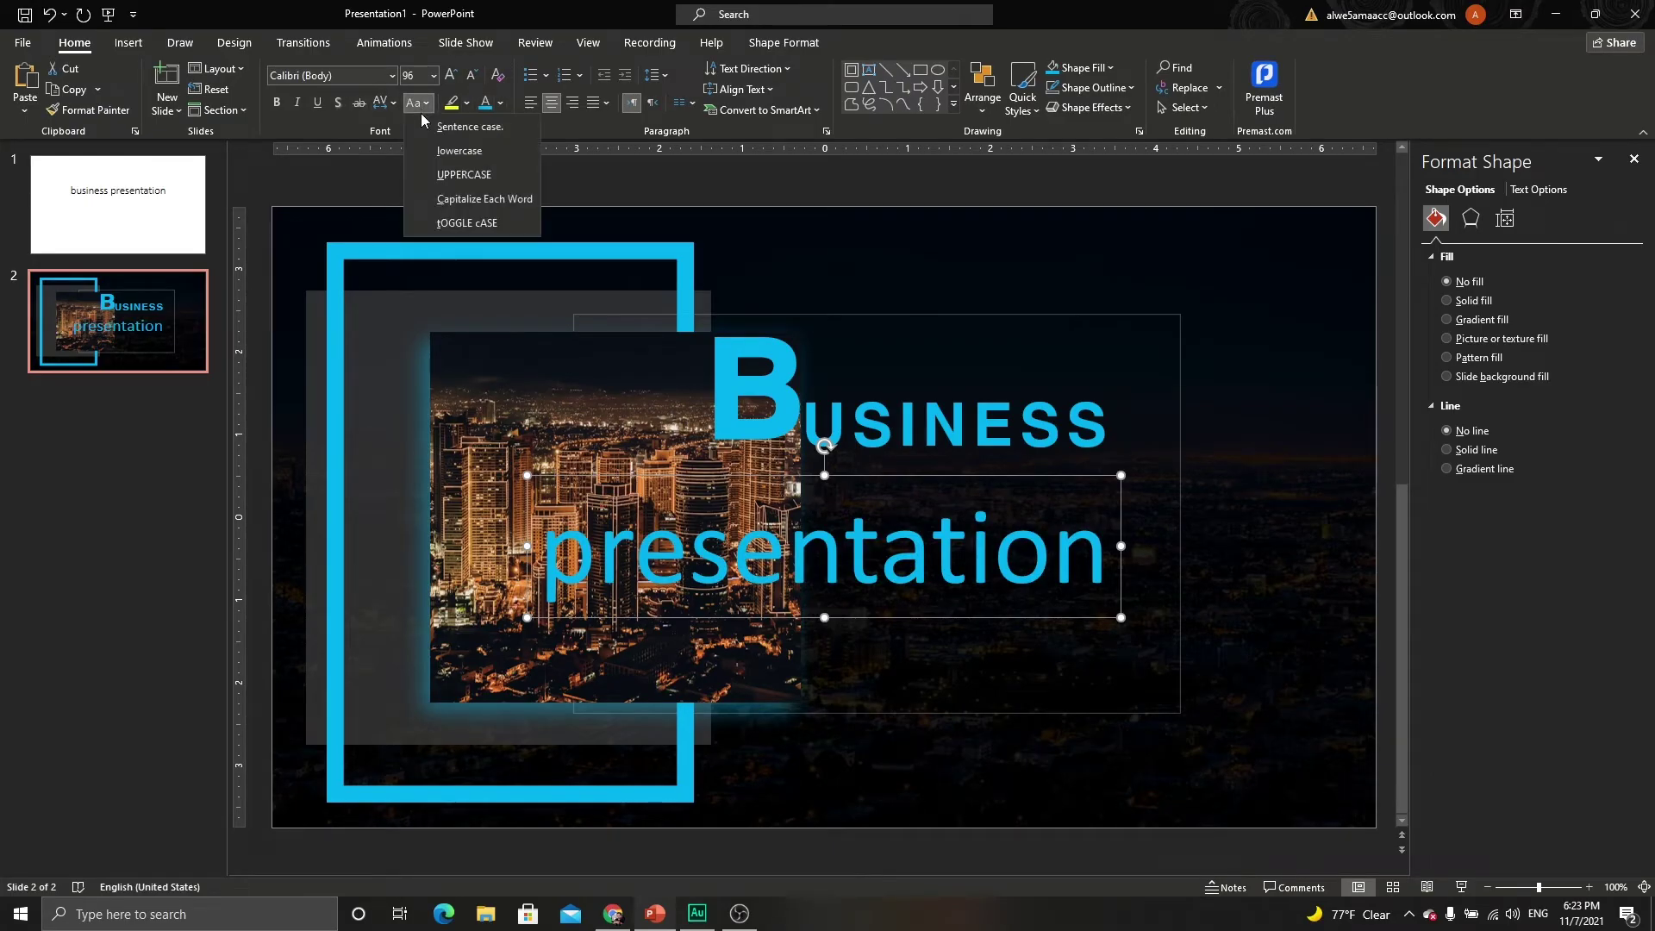
click(433, 175)
double_click(470, 76)
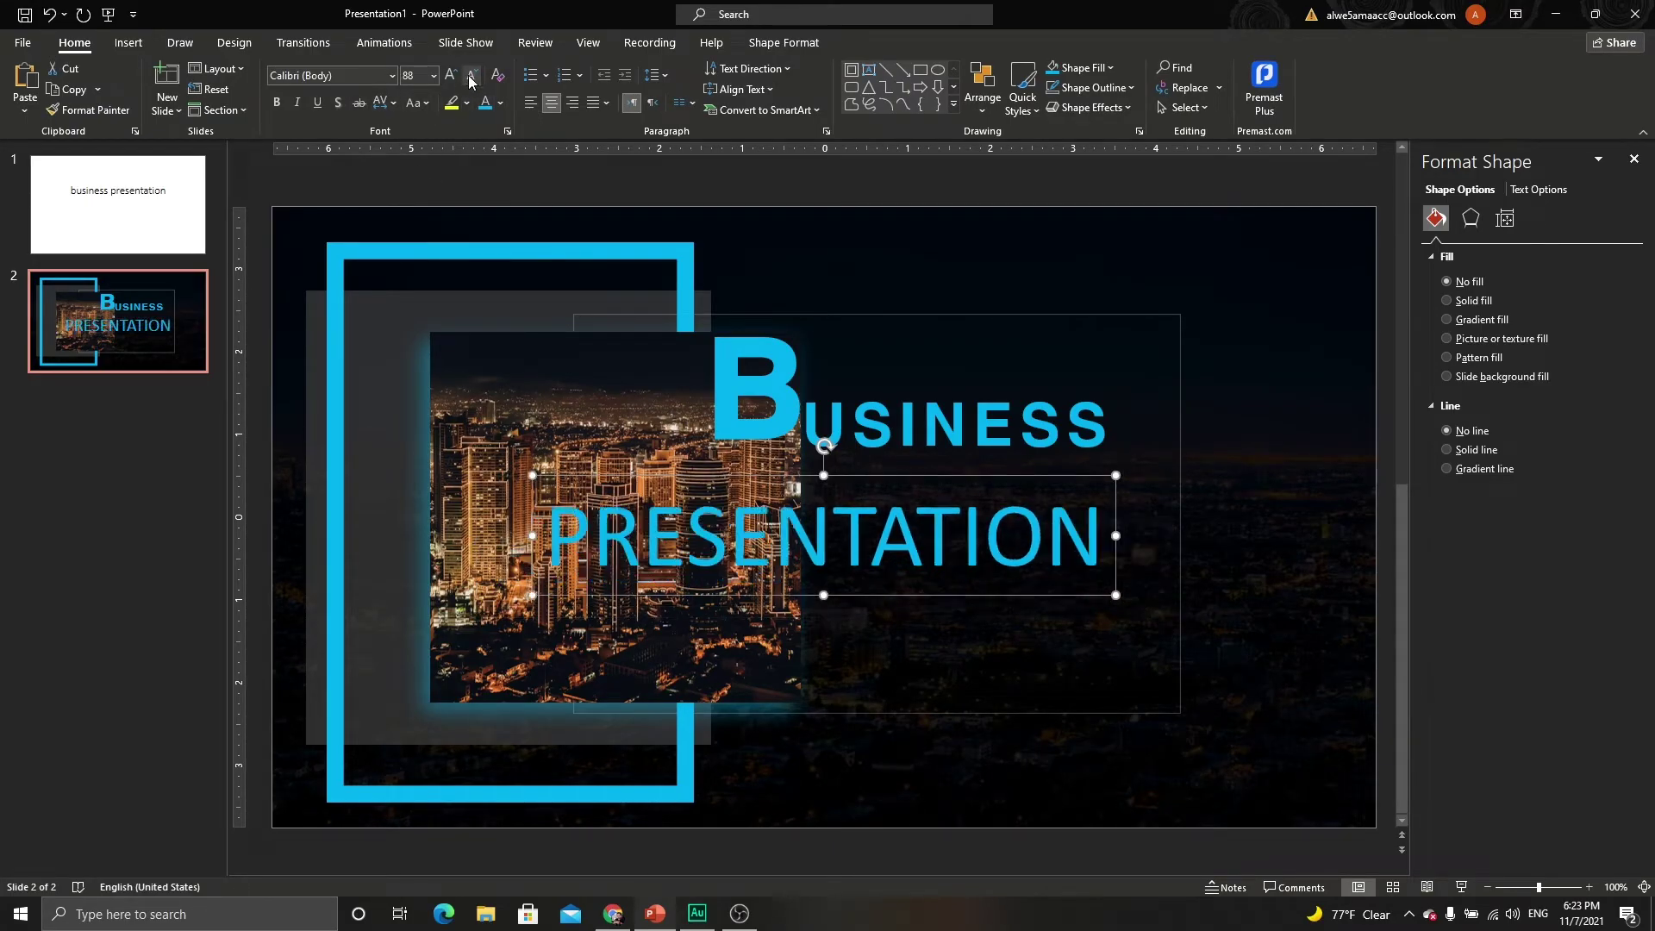
double_click(470, 76)
triple_click(470, 76)
double_click(471, 76)
click(471, 75)
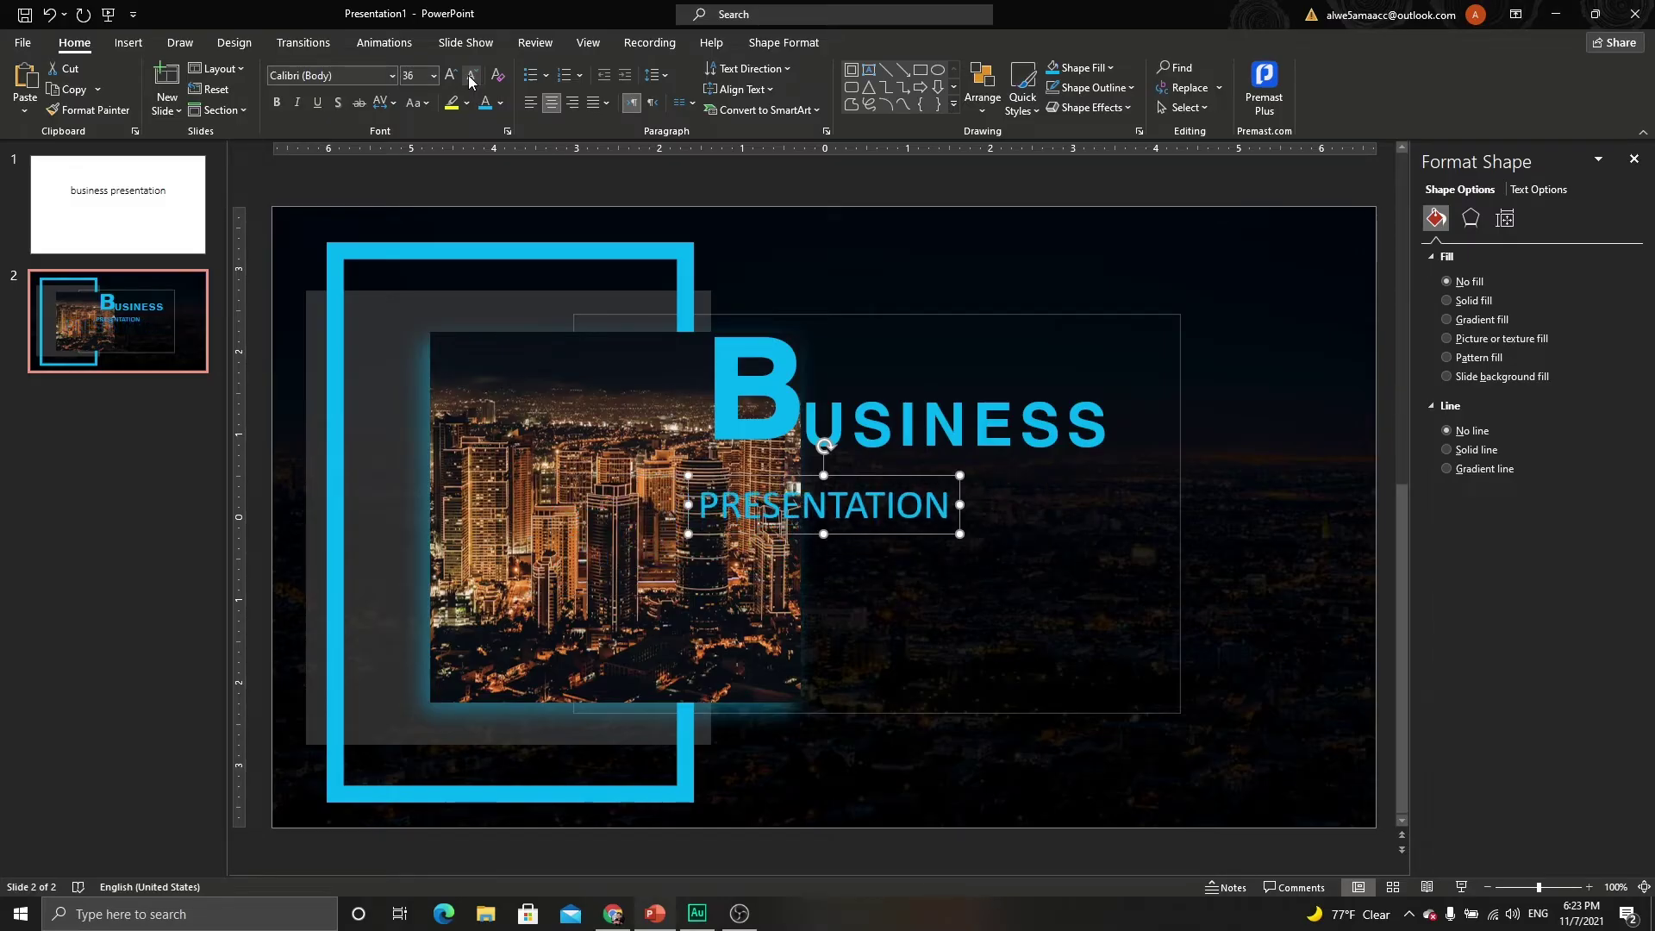
click(471, 77)
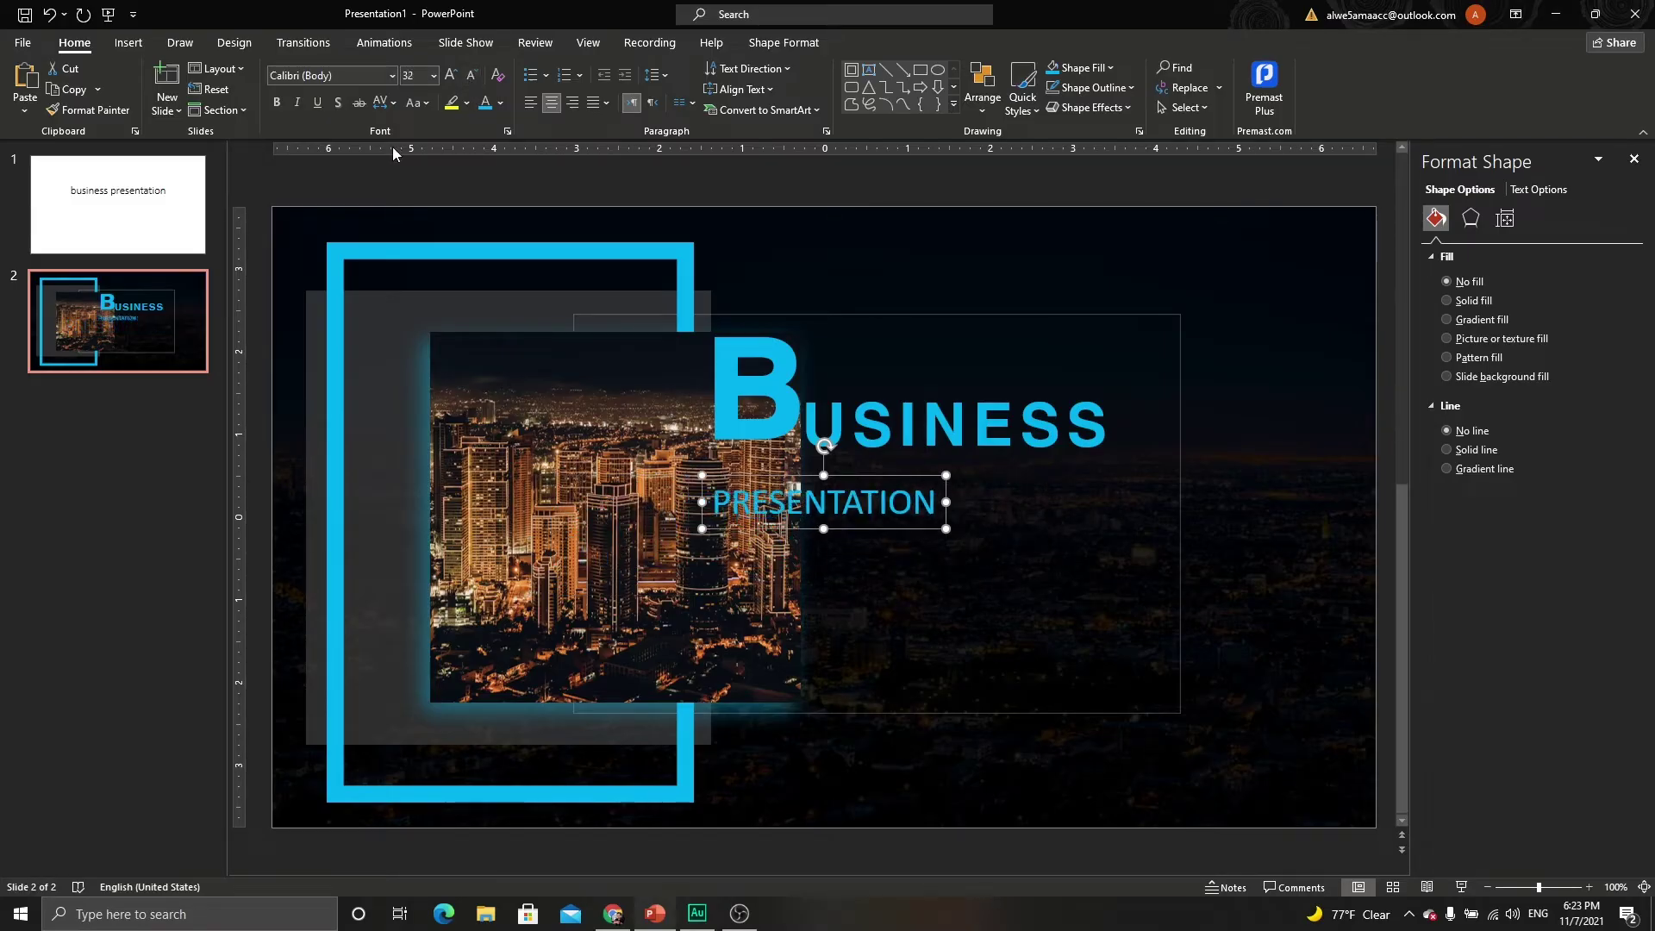
Give PRESENTATION Very Loose character spacing and move it under USINESS.
click(382, 102)
click(410, 223)
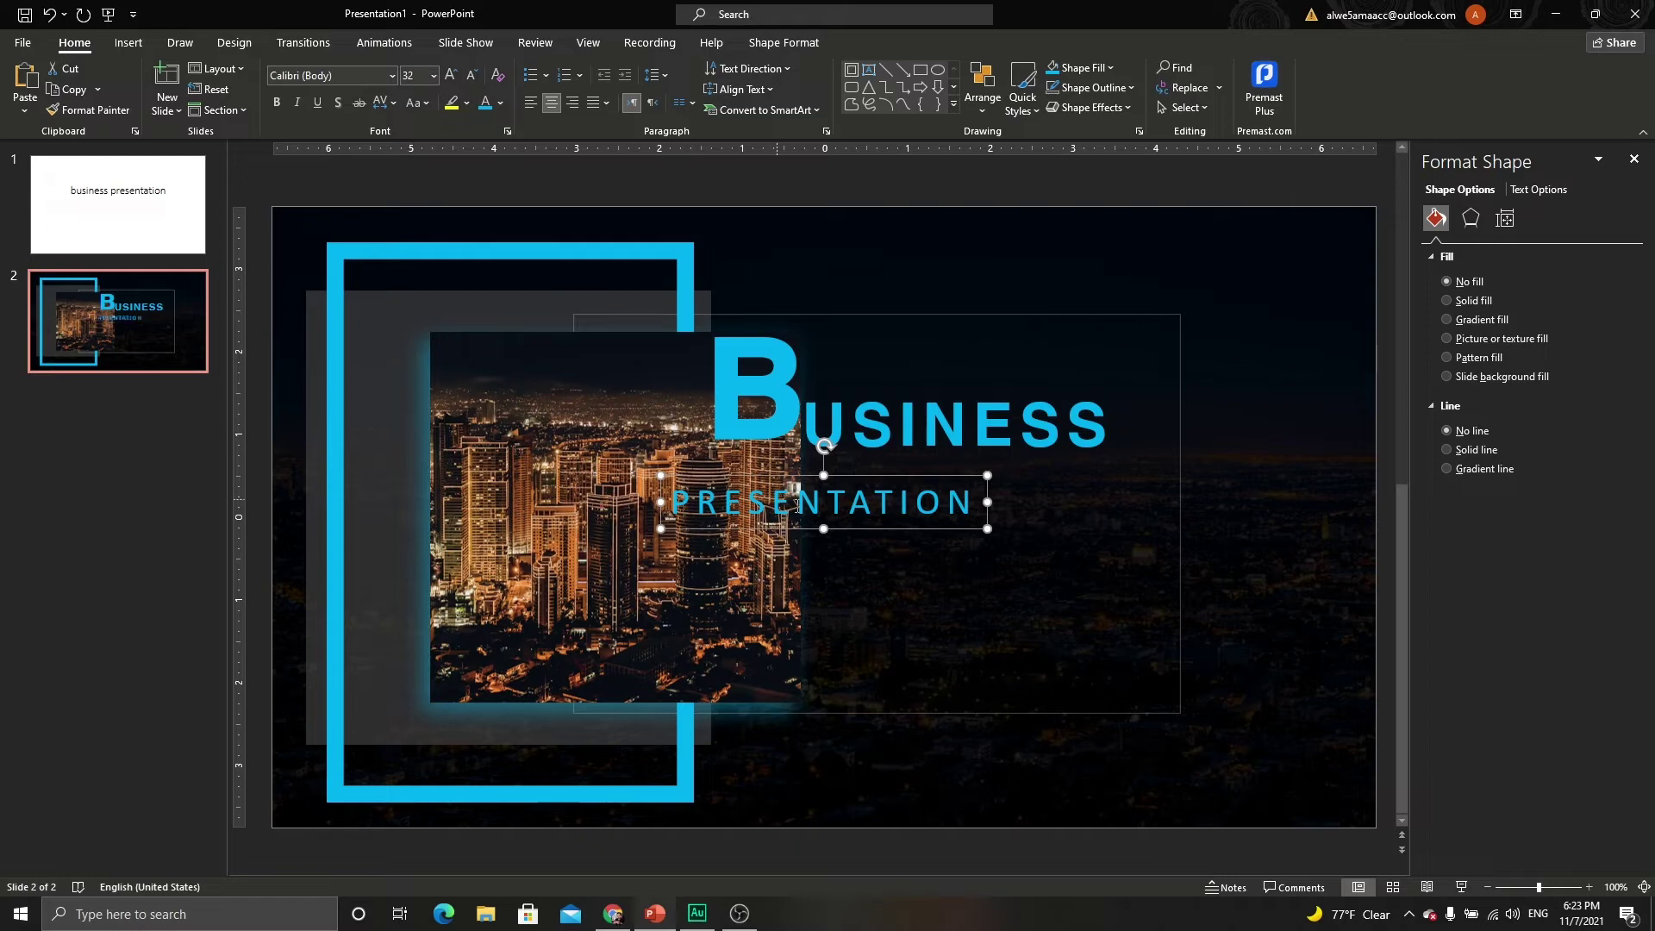
click(850, 479)
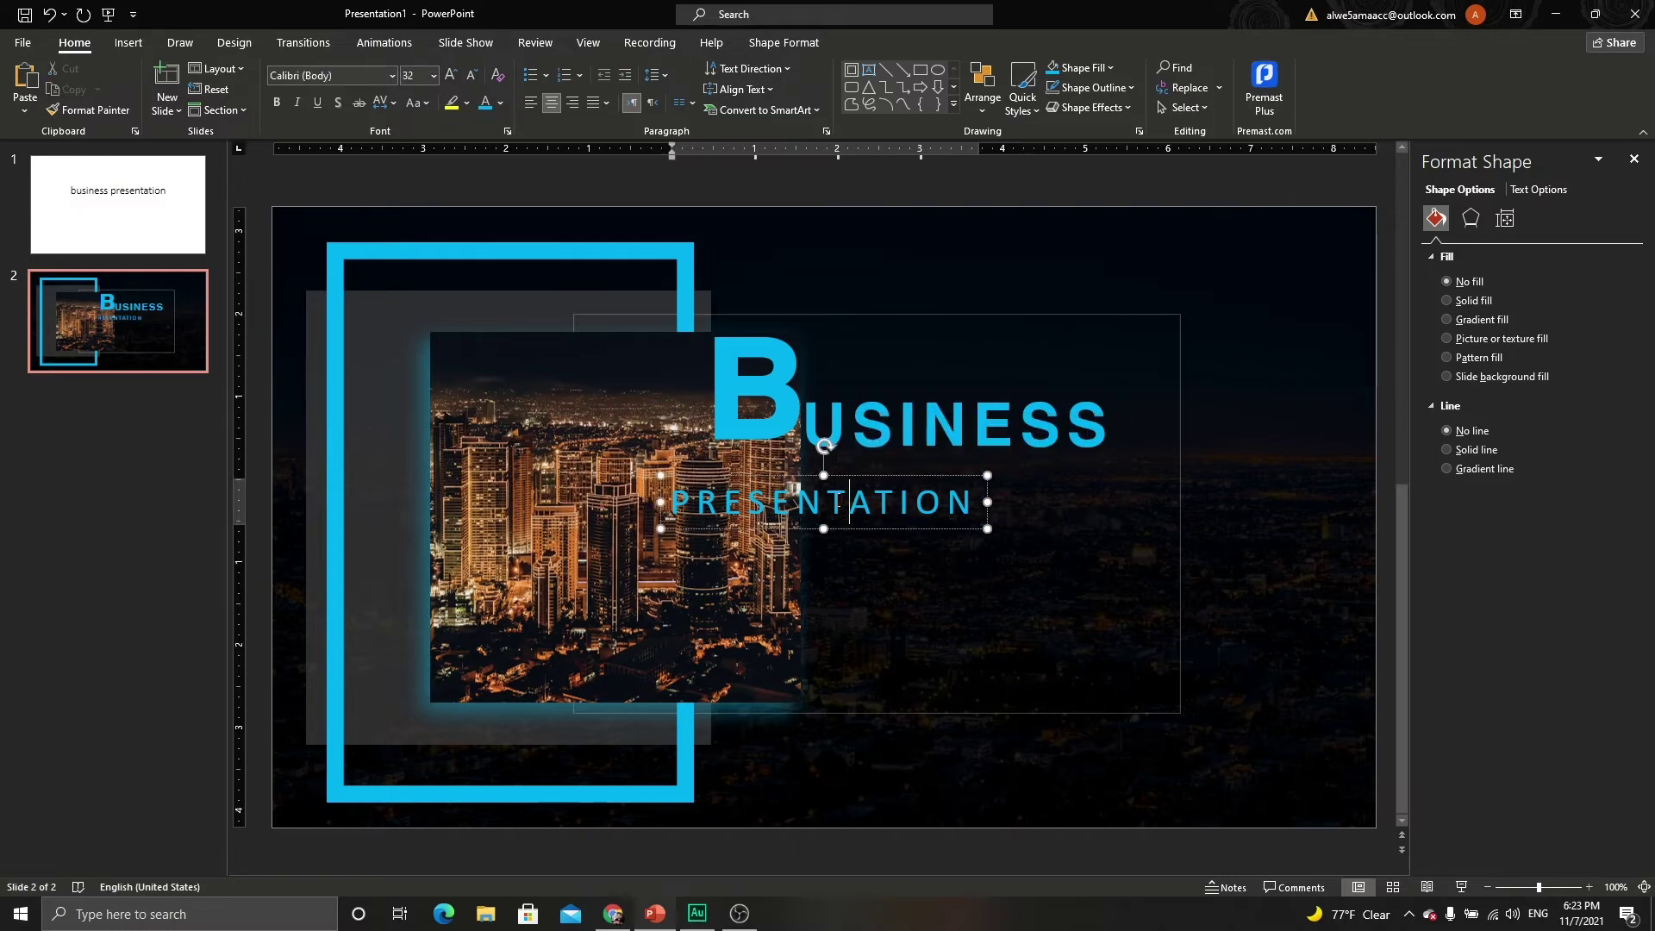
mouse_move(864, 472)
mouse_down()
mouse_move(1041, 462)
mouse_move(997, 446)
mouse_up()
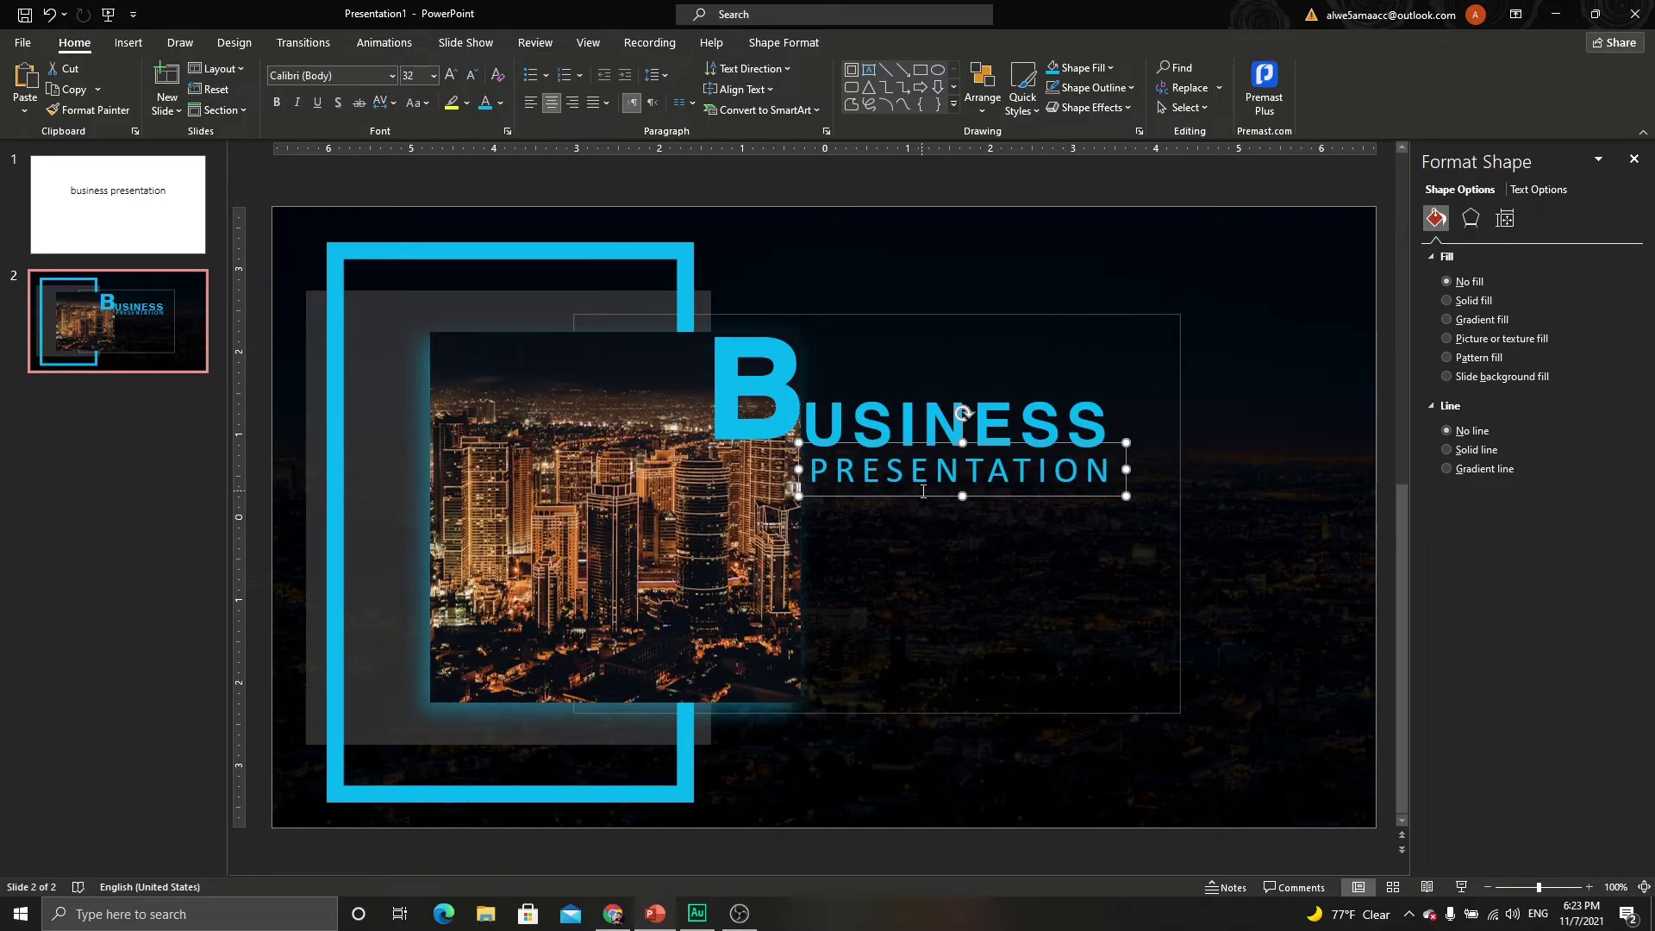
Duplicate the PRESENTATION box below and replace its text with =rand() sample sentences.
drag(922, 497, 916, 498)
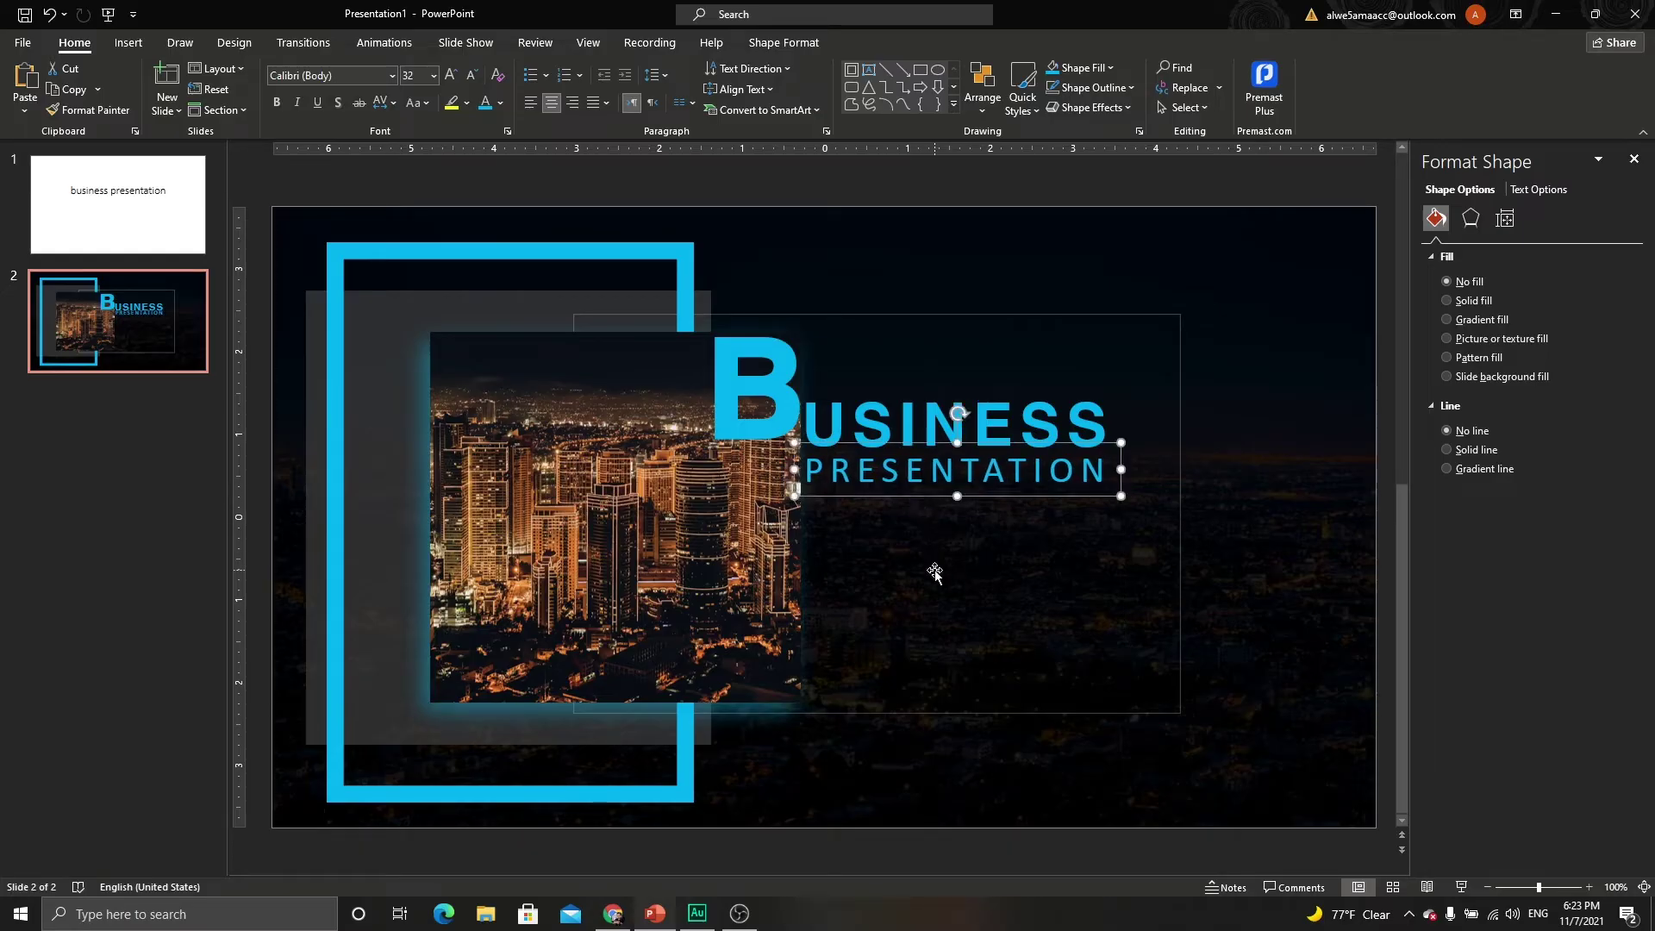
key(ctrl+d)
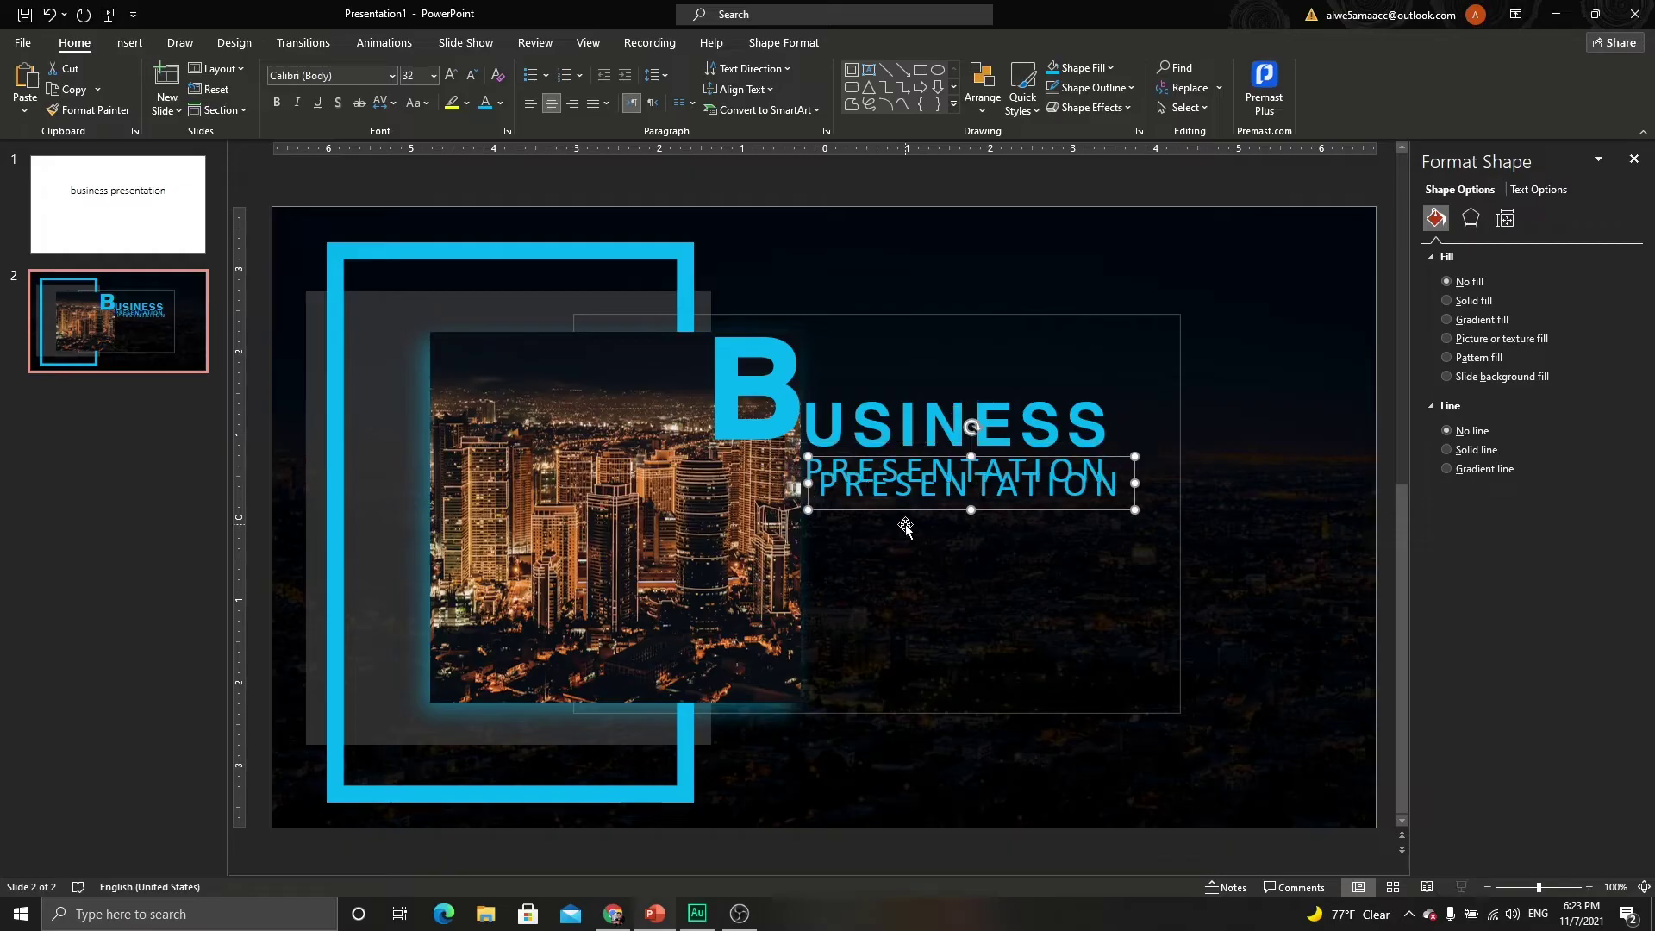
drag(908, 508, 913, 580)
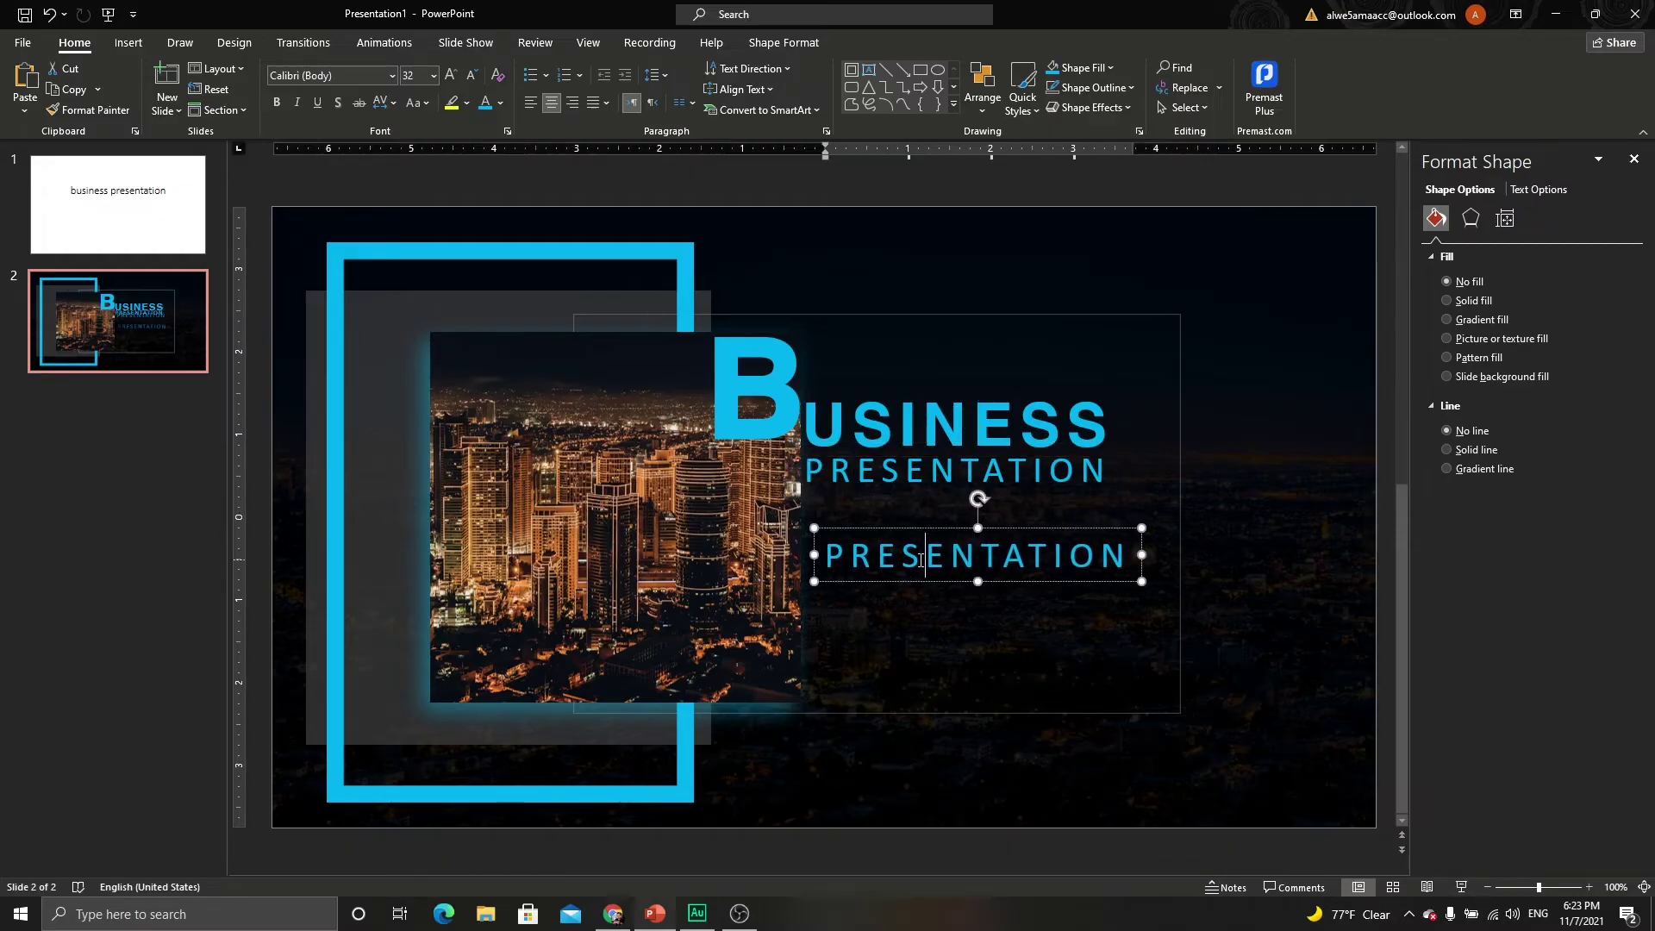
double_click(919, 560)
text(=)
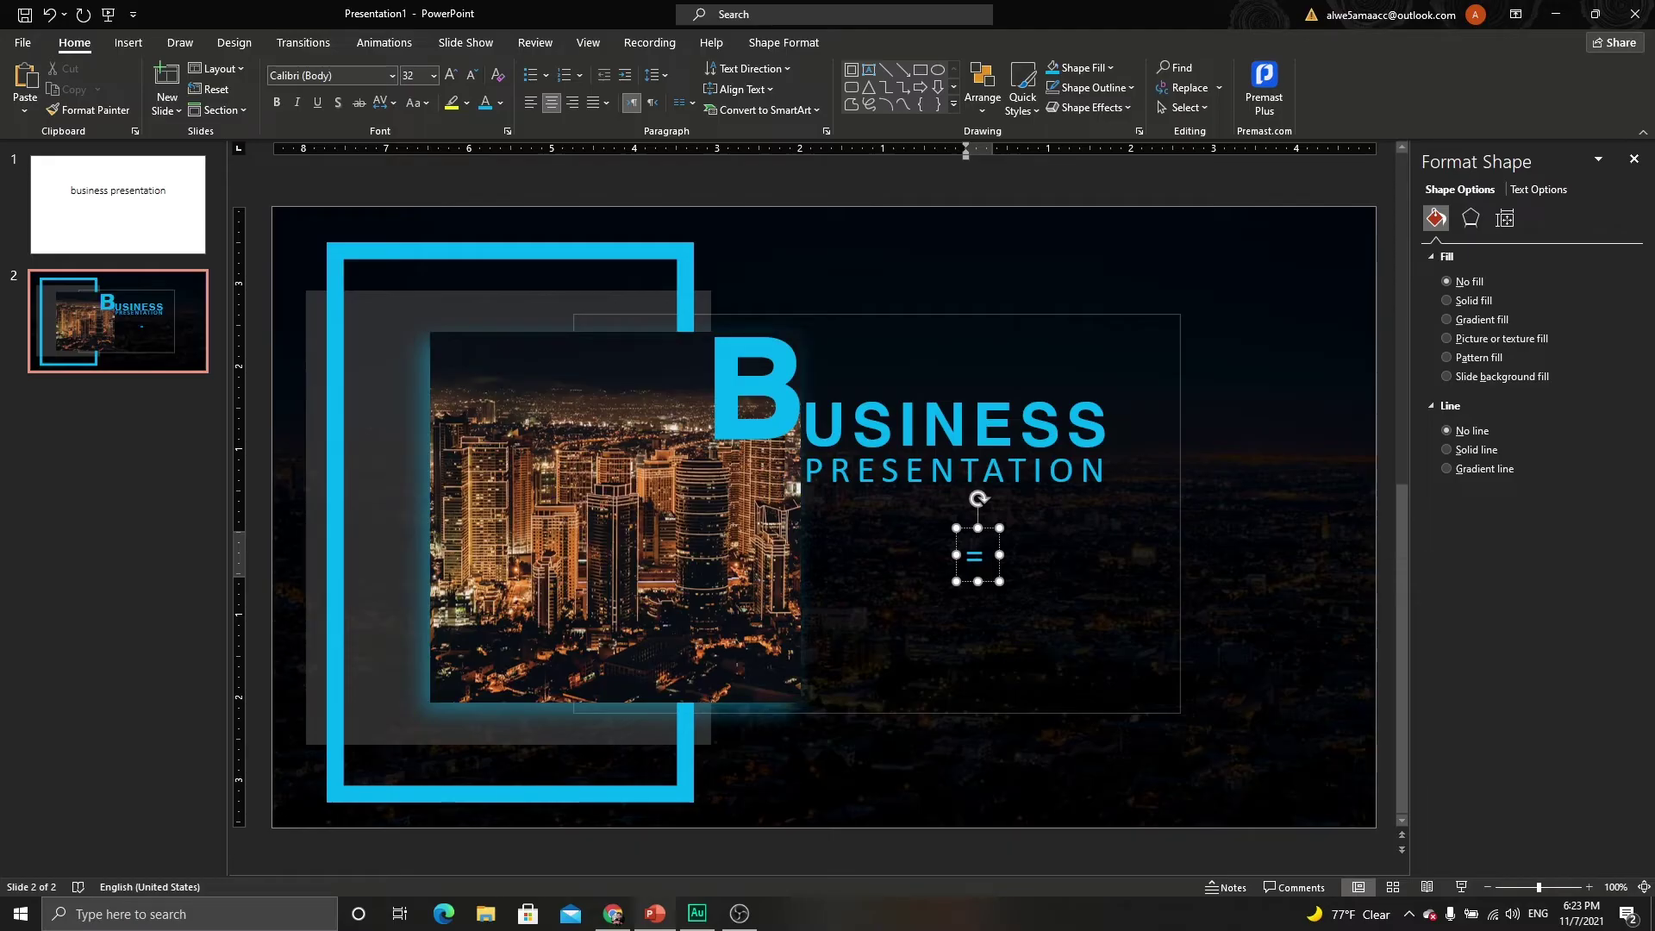
text(ran)
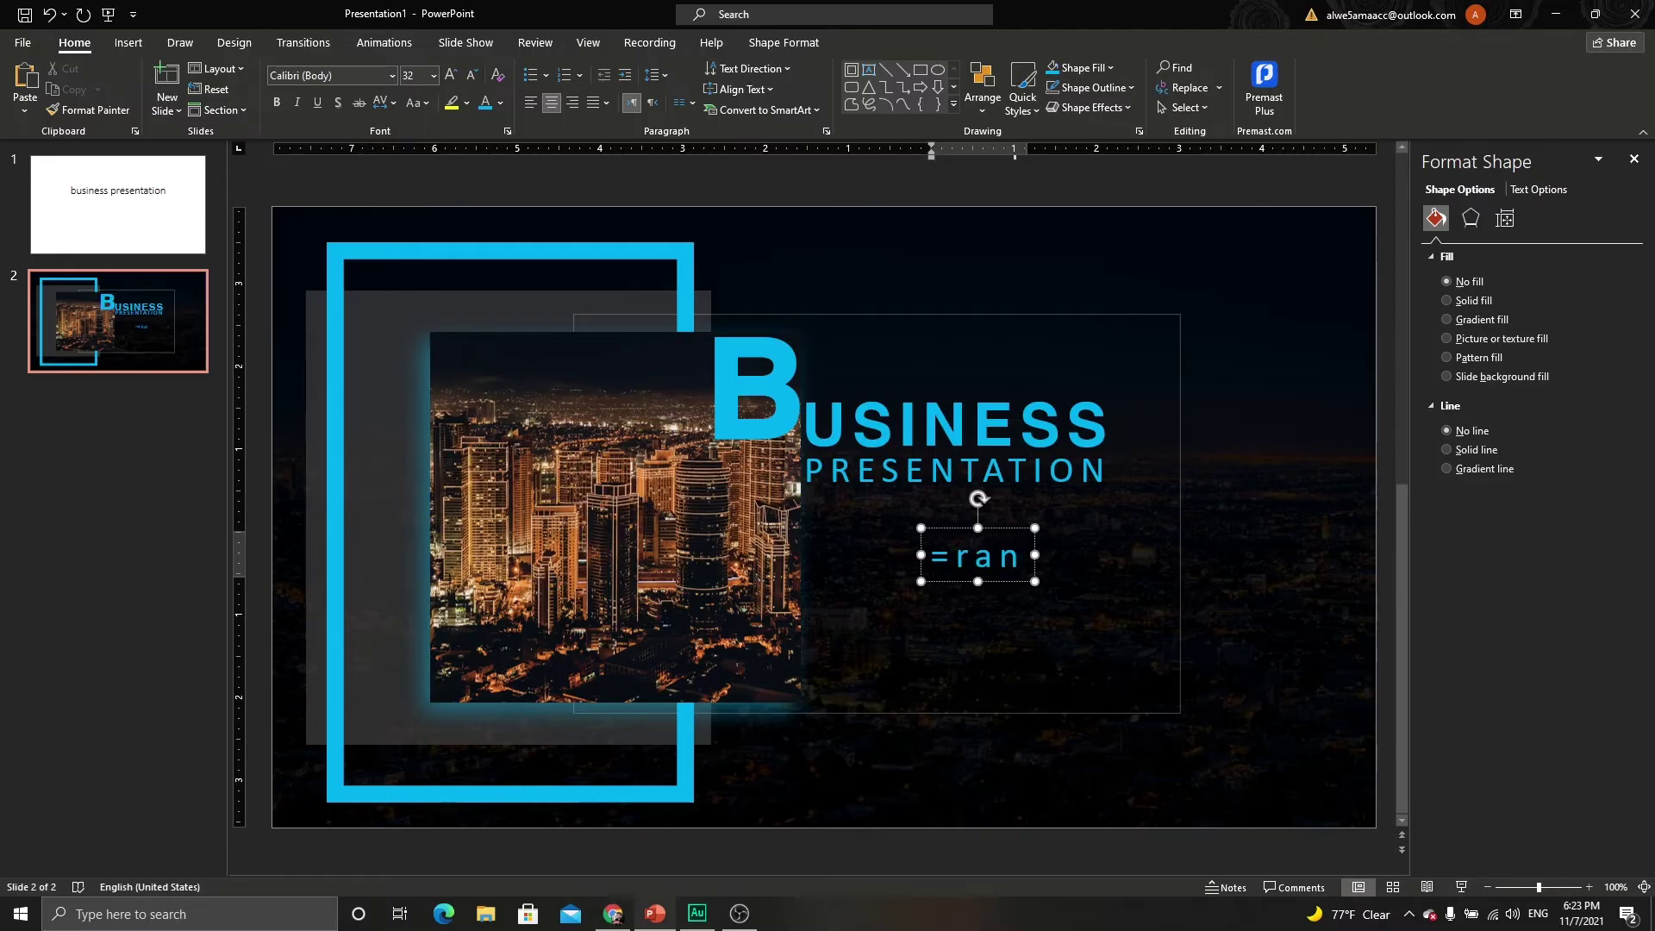
text(d())
key(Return)
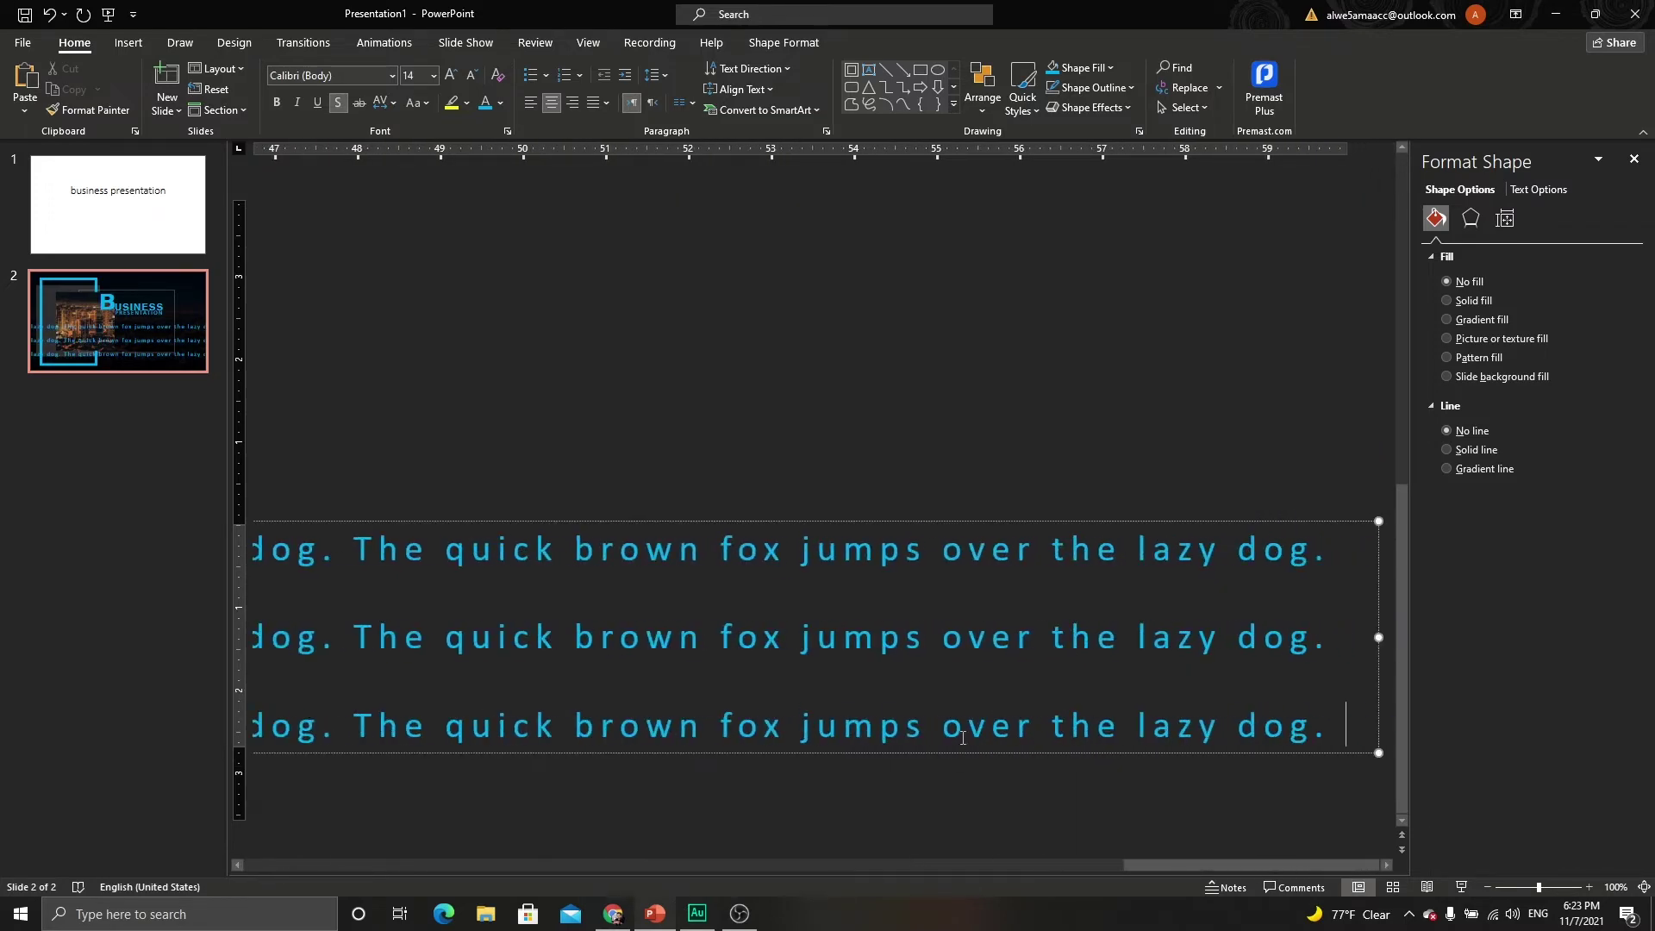
Trim the sample text down to a single line of 'The quick brown fox' text.
triple_click(963, 742)
key(Delete)
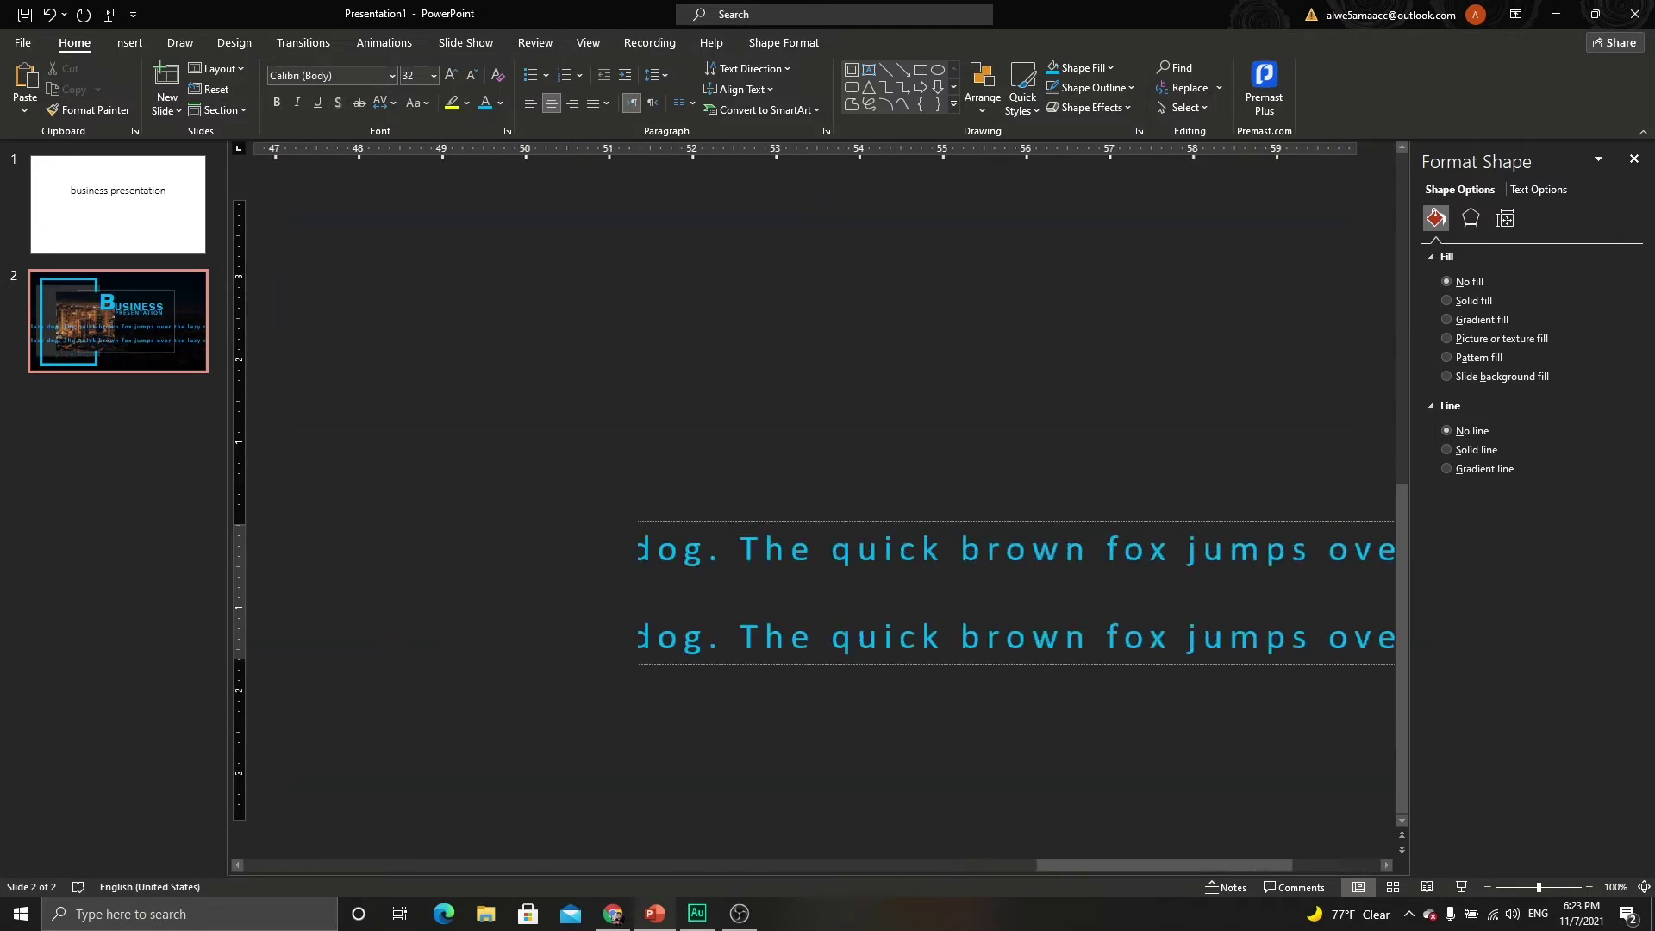
click(940, 625)
double_click(940, 626)
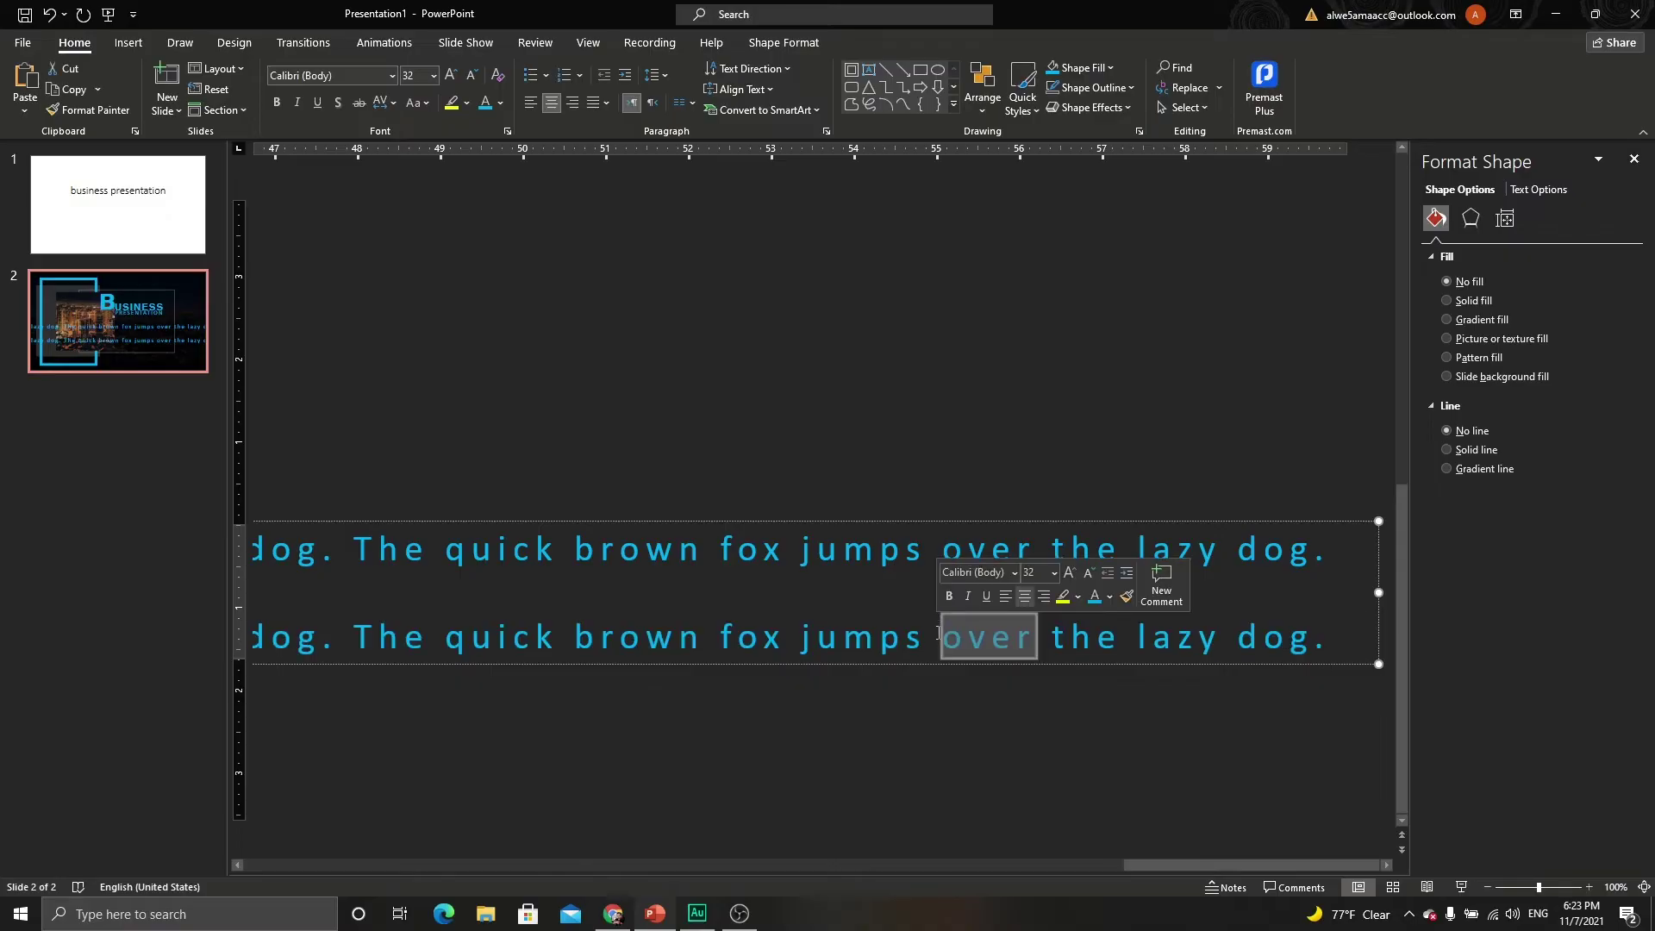
triple_click(938, 633)
key(Delete)
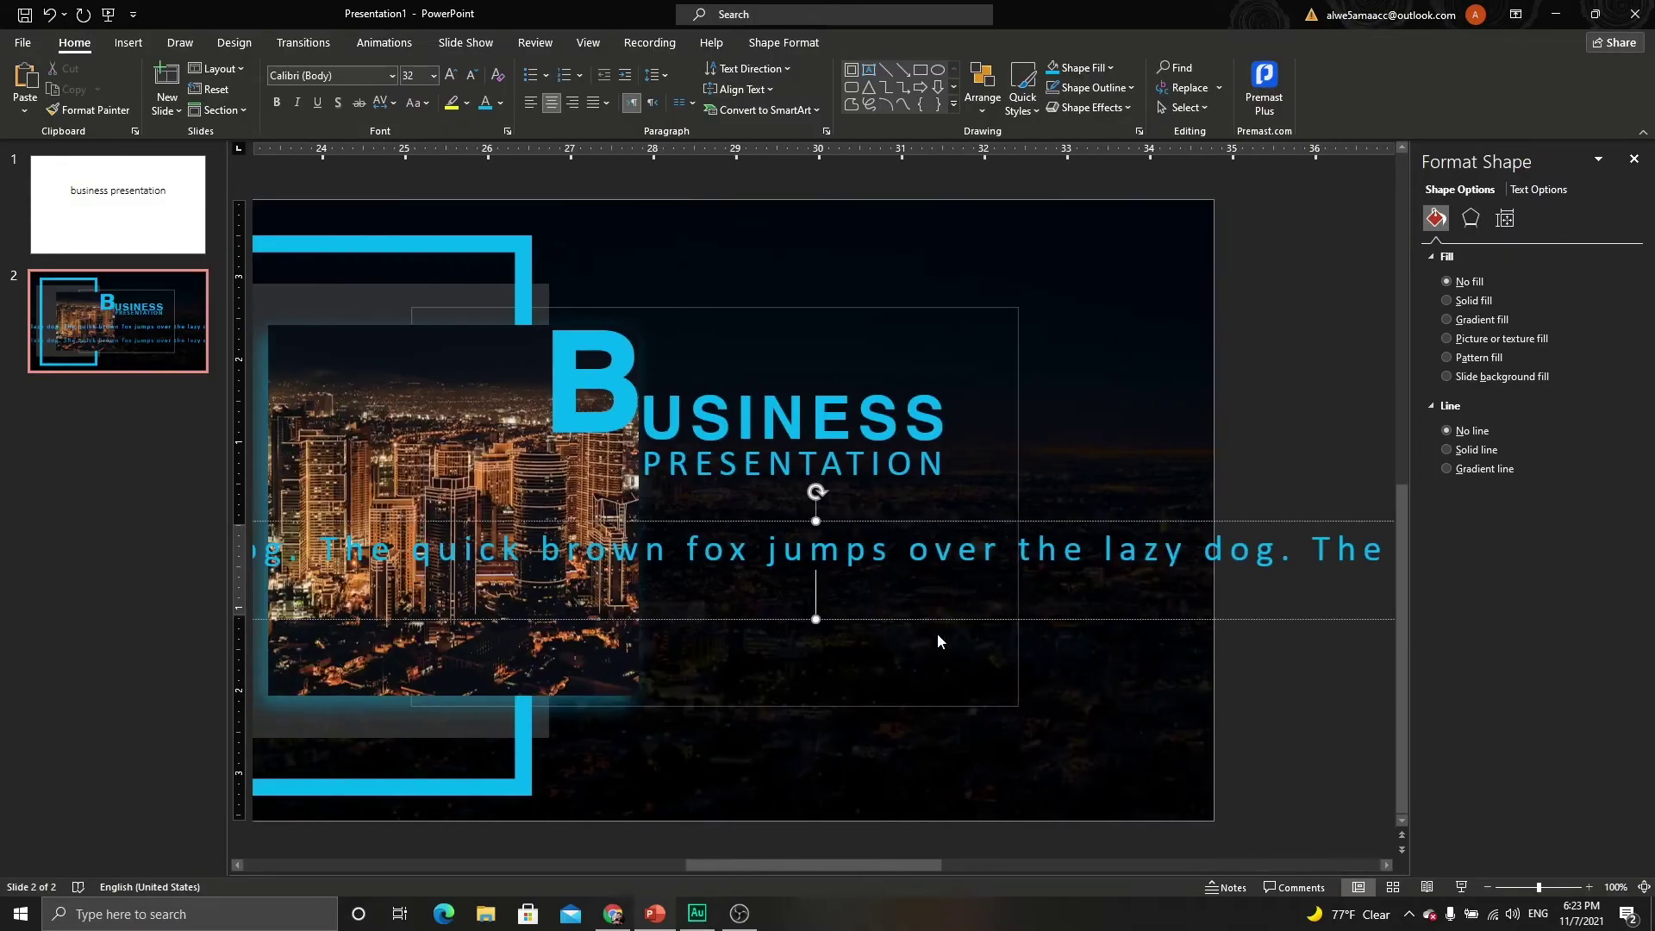
key(BackSpace)
drag(1330, 554, 337, 553)
key(ctrl+c)
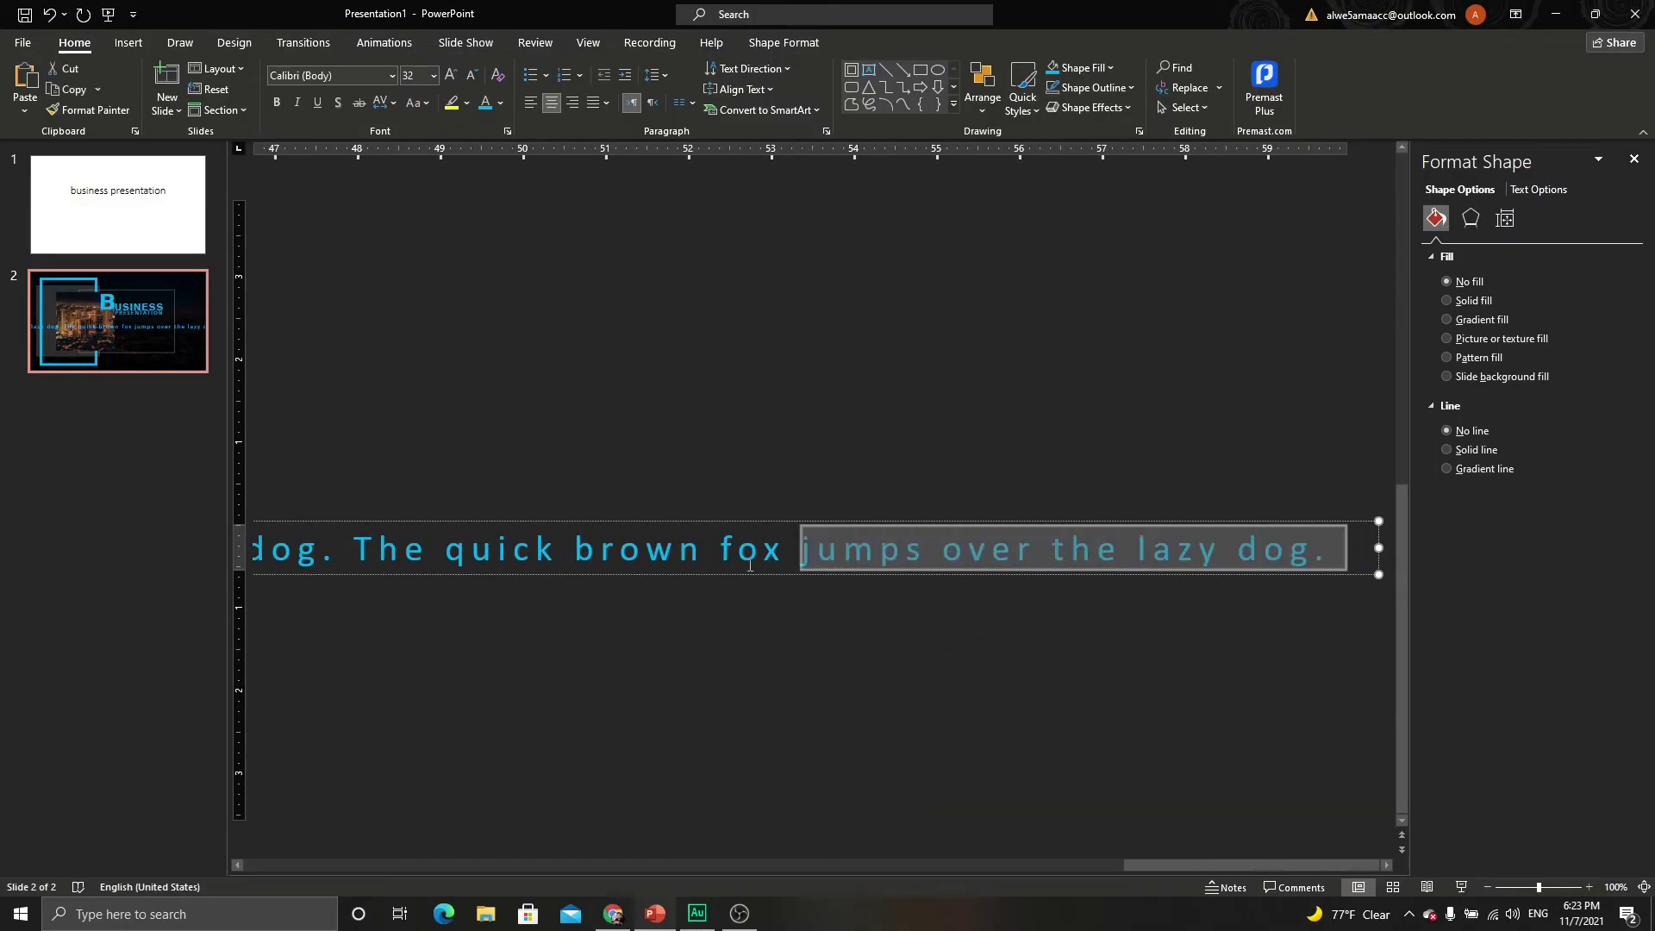
key(Right)
key(ctrl+v)
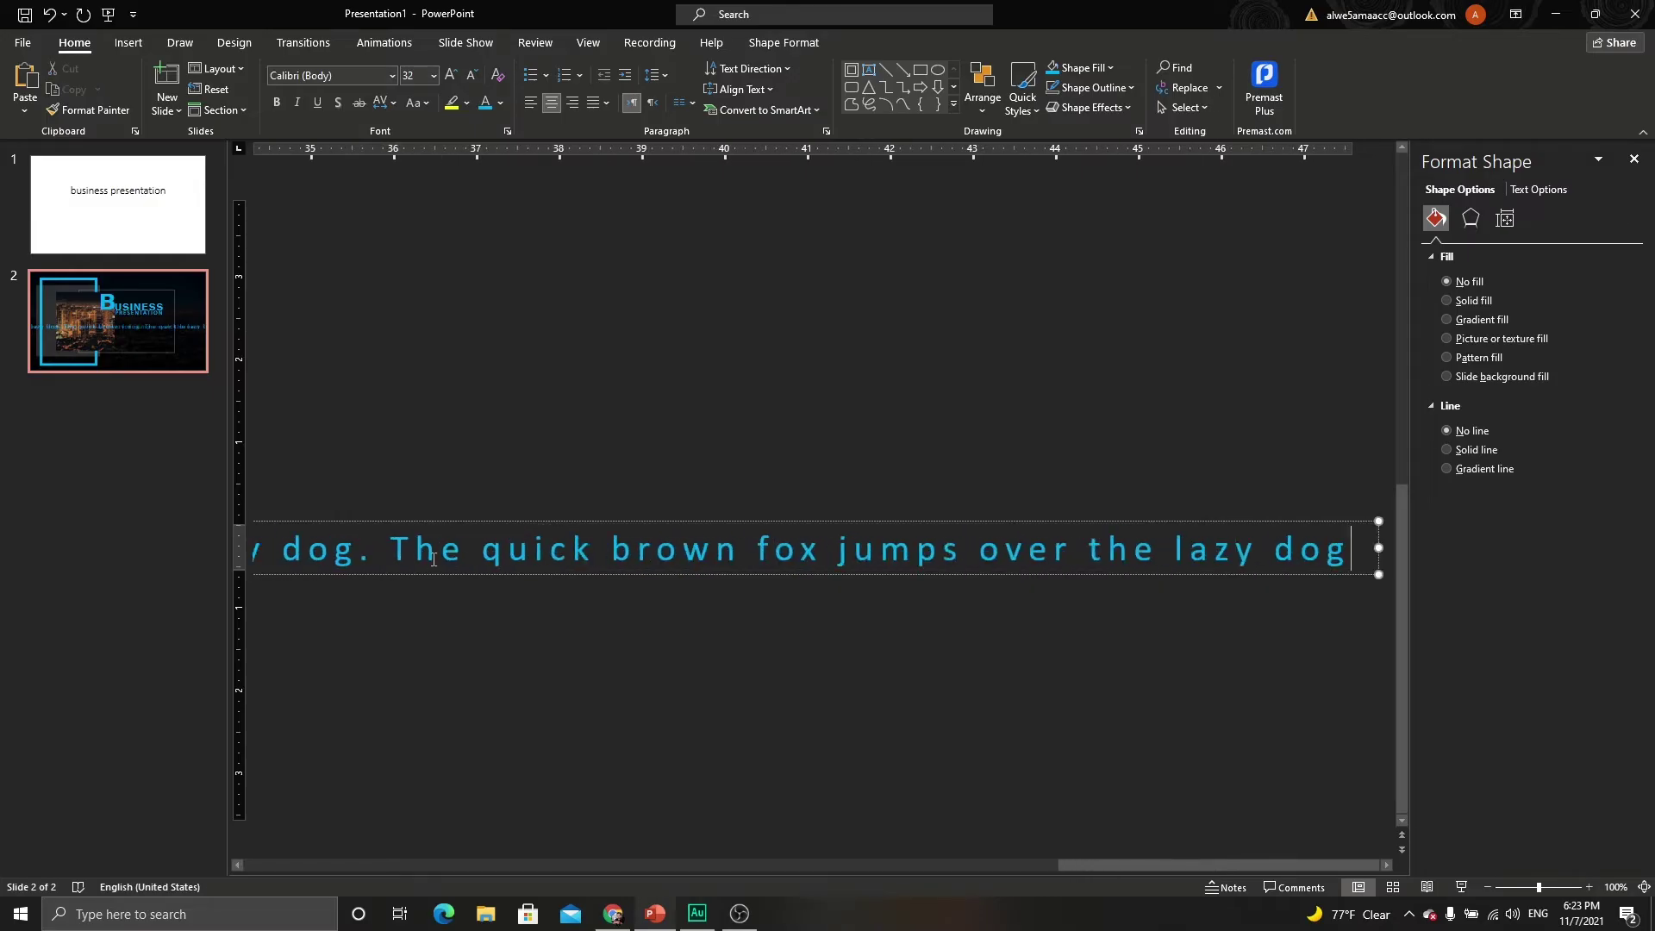
key(Escape)
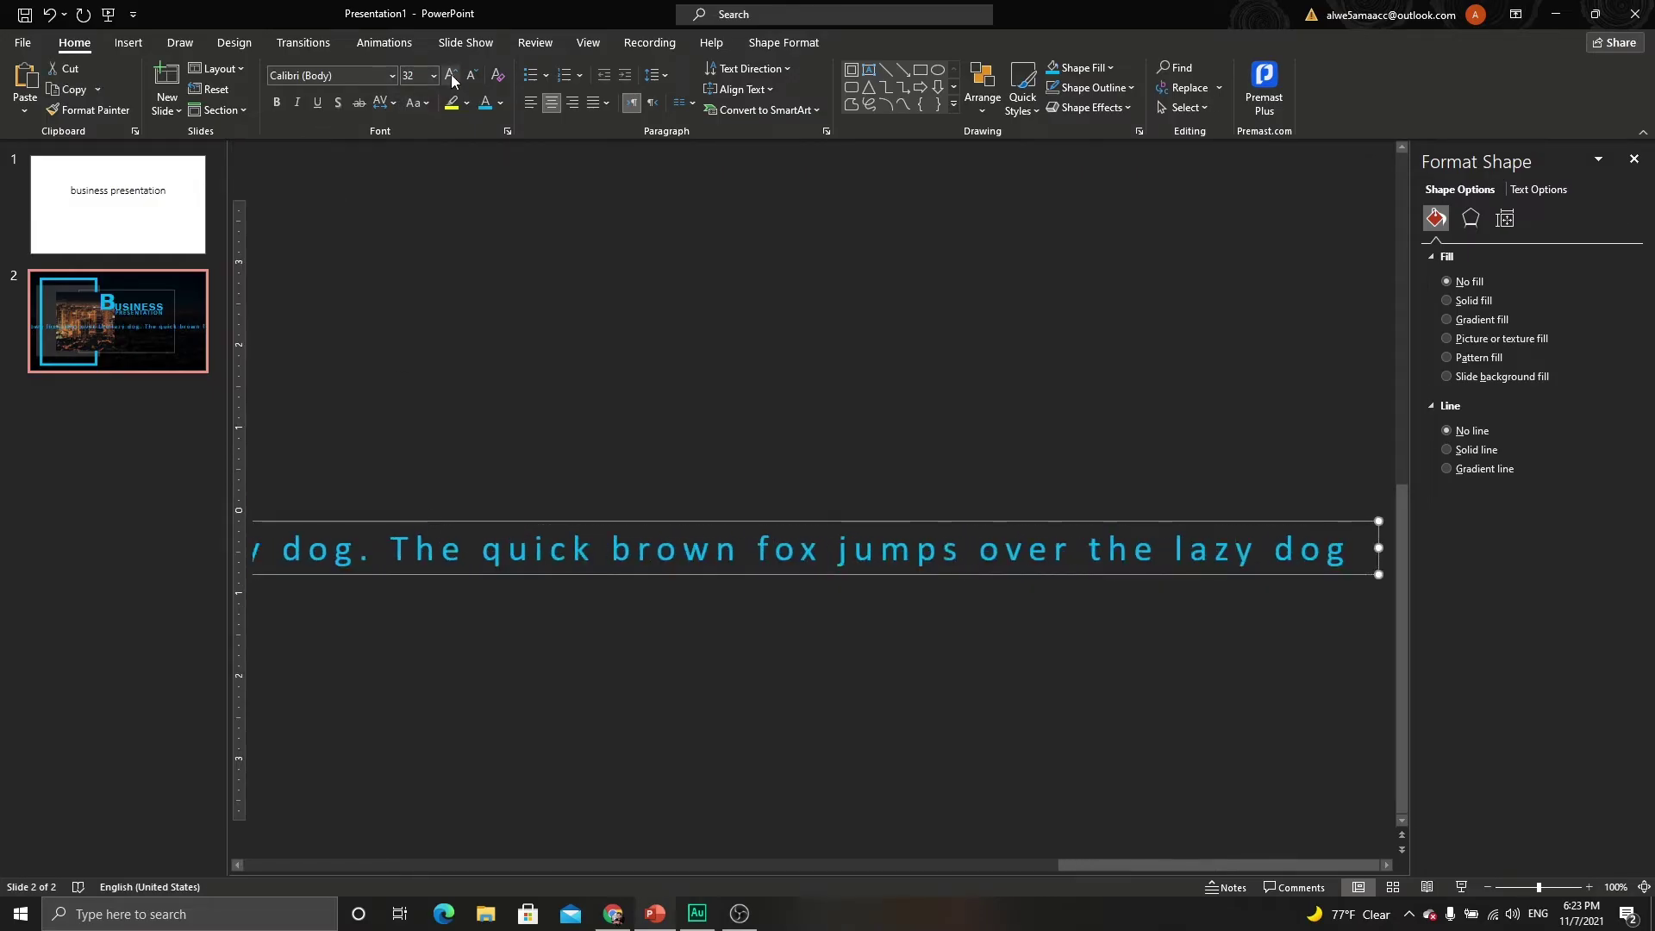
Make the body text smaller and white with normal spacing, wrapped and centred under the title.
click(470, 76)
click(470, 76)
click(469, 76)
click(470, 76)
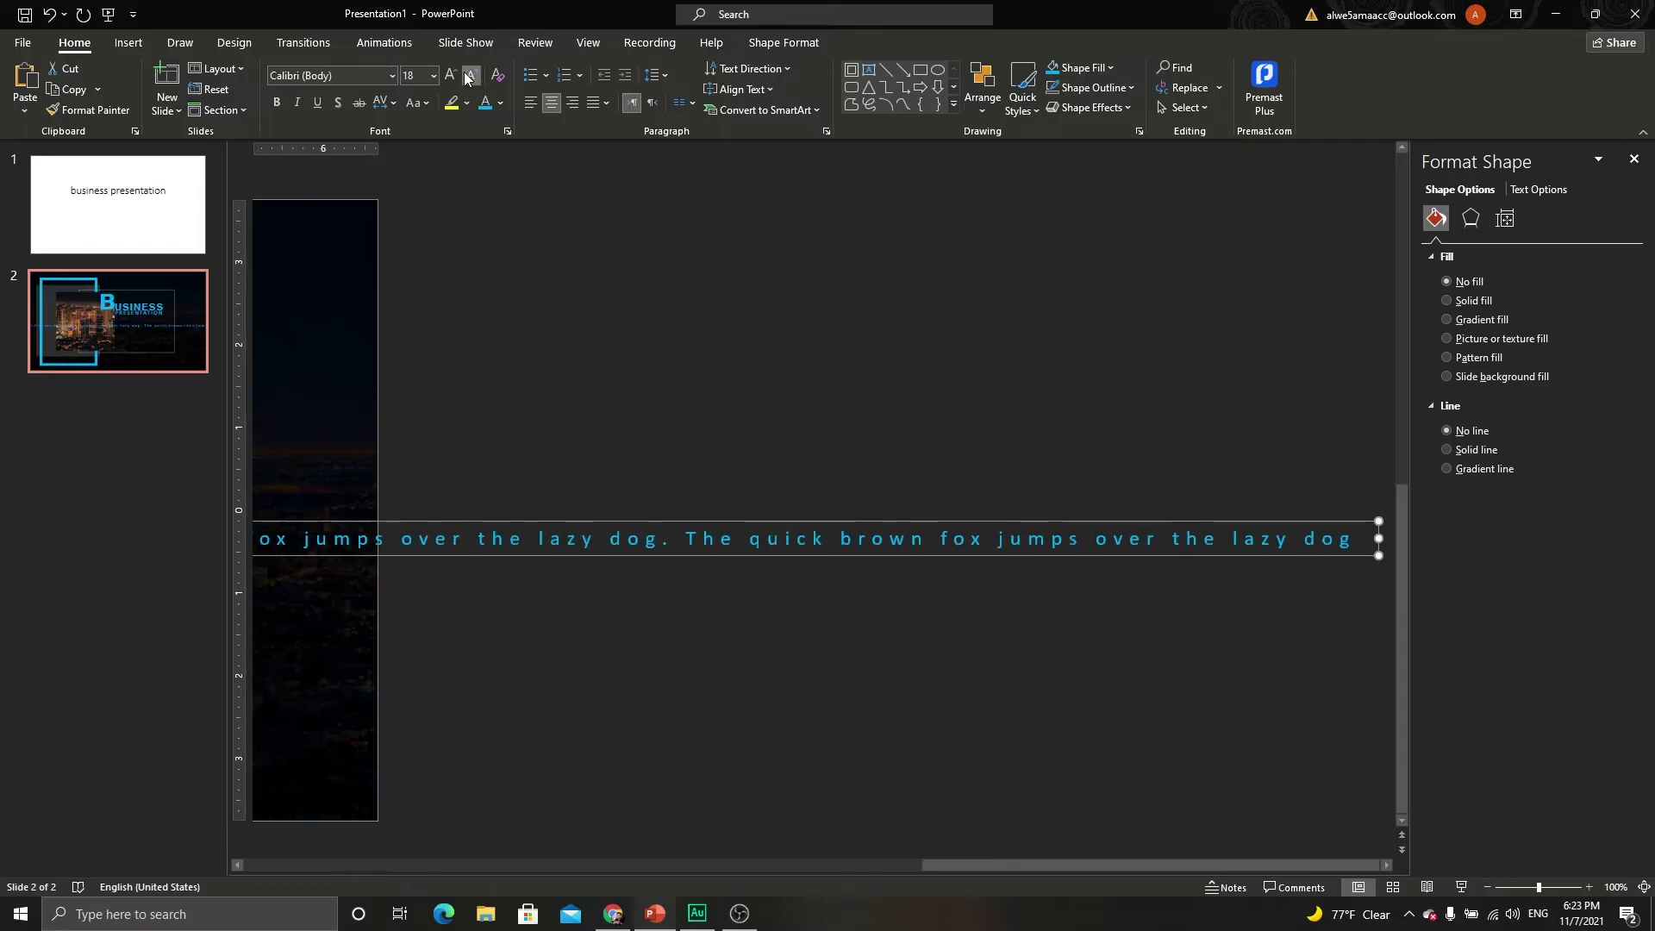
click(469, 75)
click(501, 104)
click(484, 147)
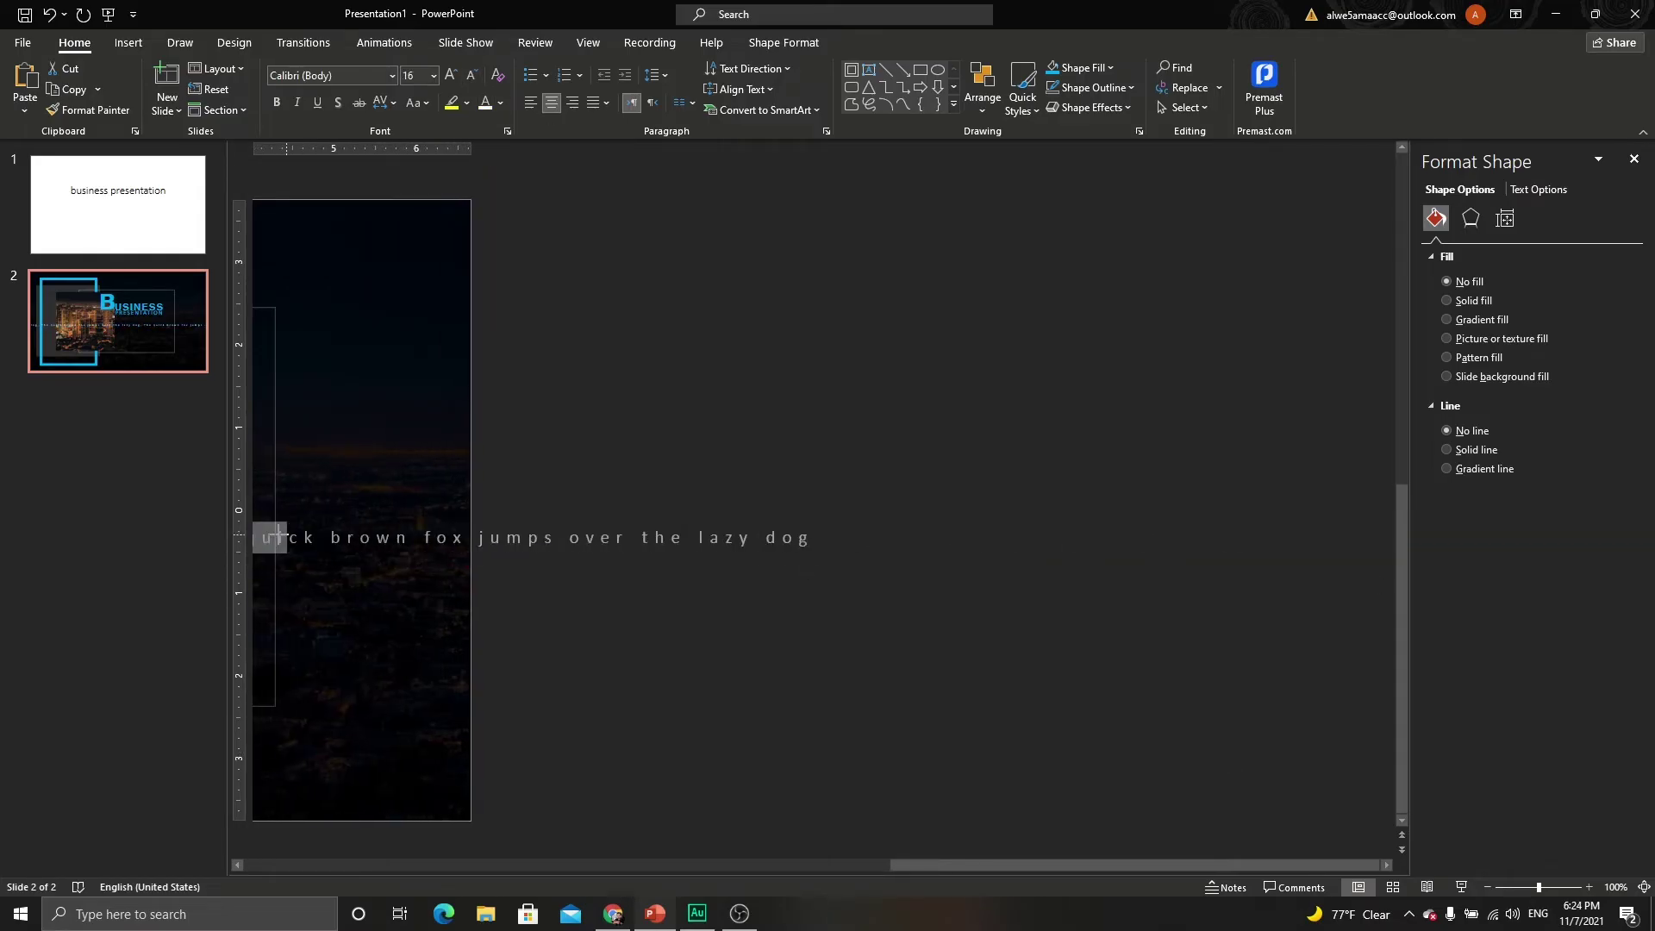
drag(1378, 535, 825, 559)
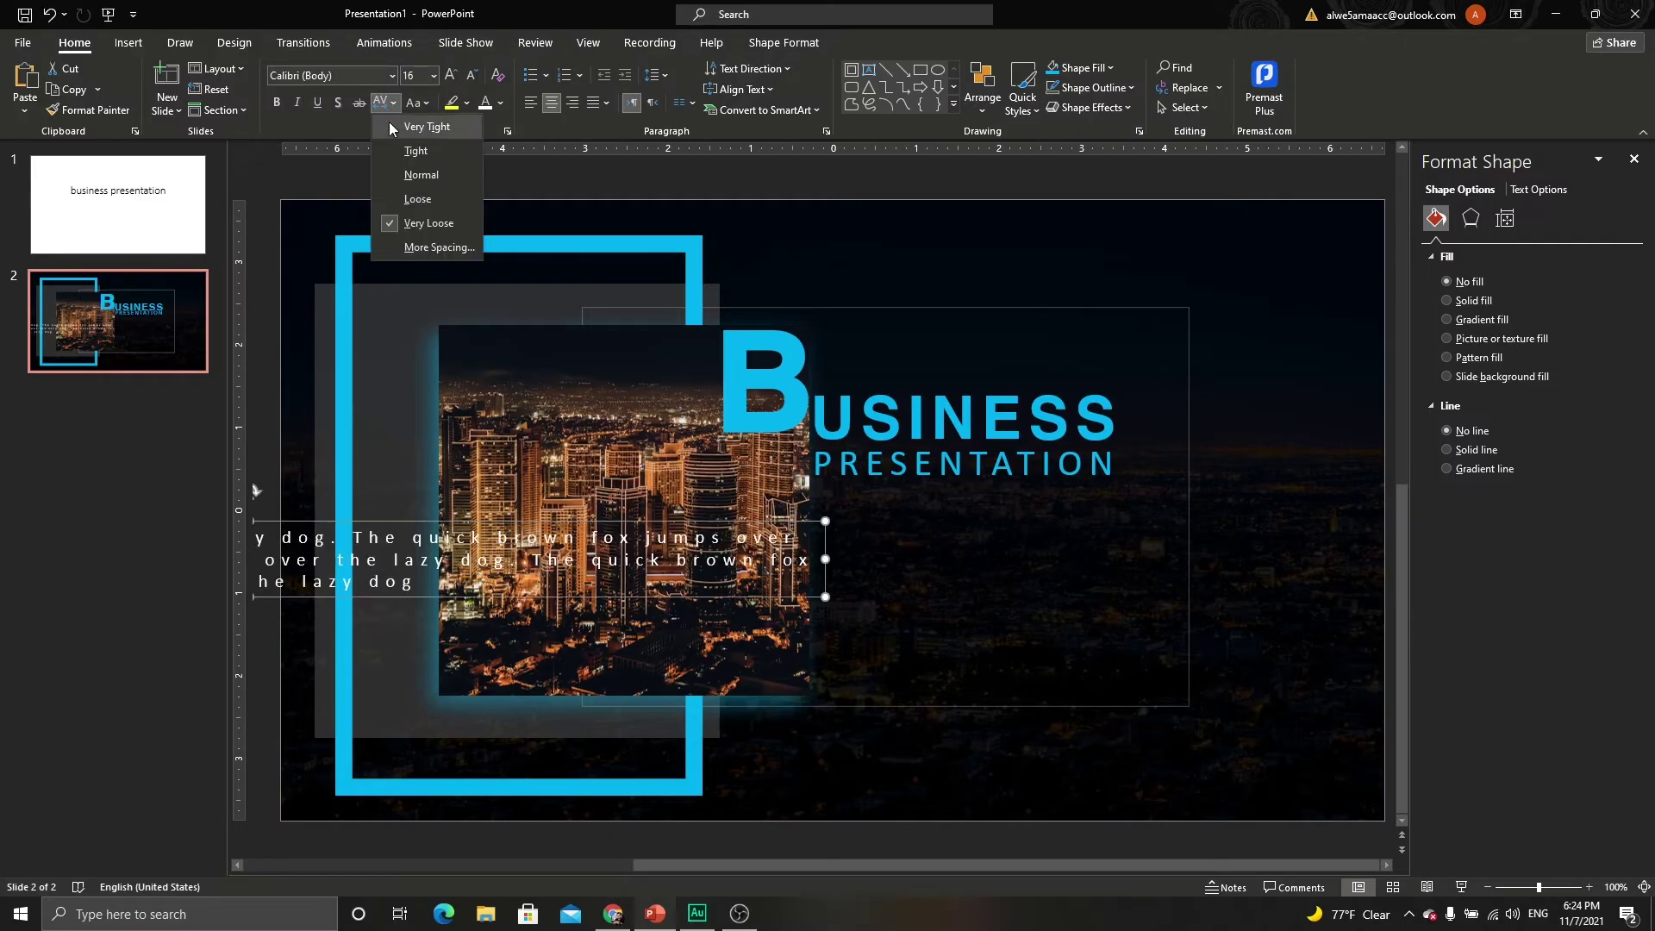
click(391, 174)
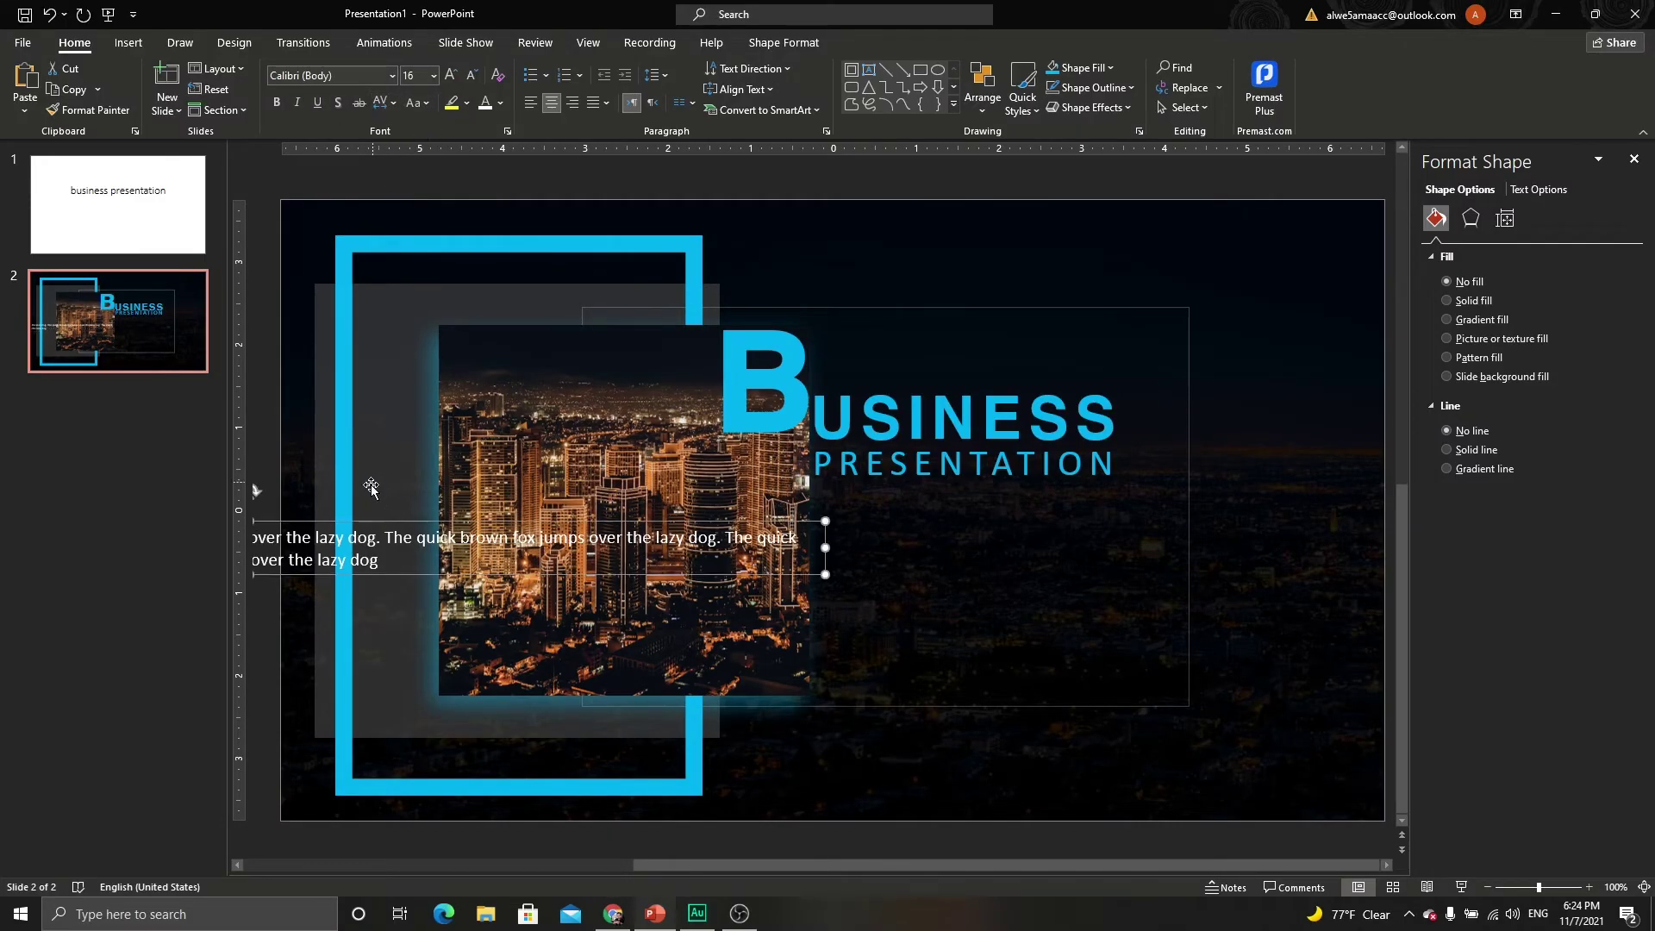
mouse_move(351, 517)
mouse_down()
mouse_move(820, 548)
mouse_move(901, 526)
mouse_up()
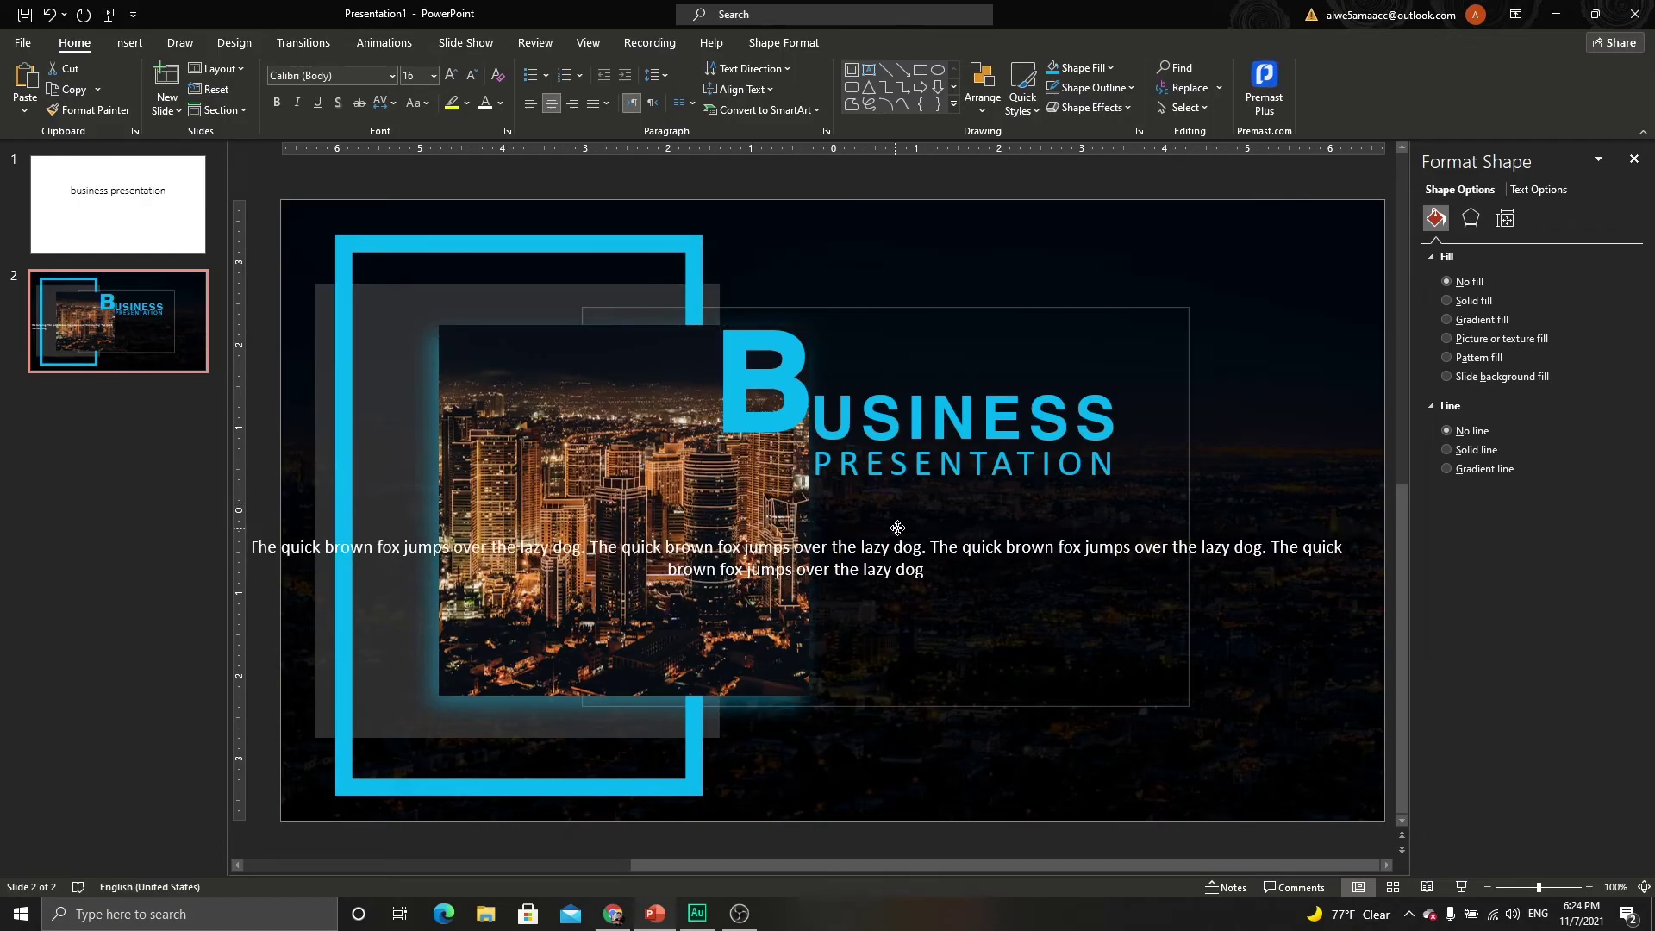
drag(1371, 560, 750, 560)
mouse_move(508, 527)
mouse_down()
mouse_move(1004, 528)
mouse_move(1059, 502)
mouse_up()
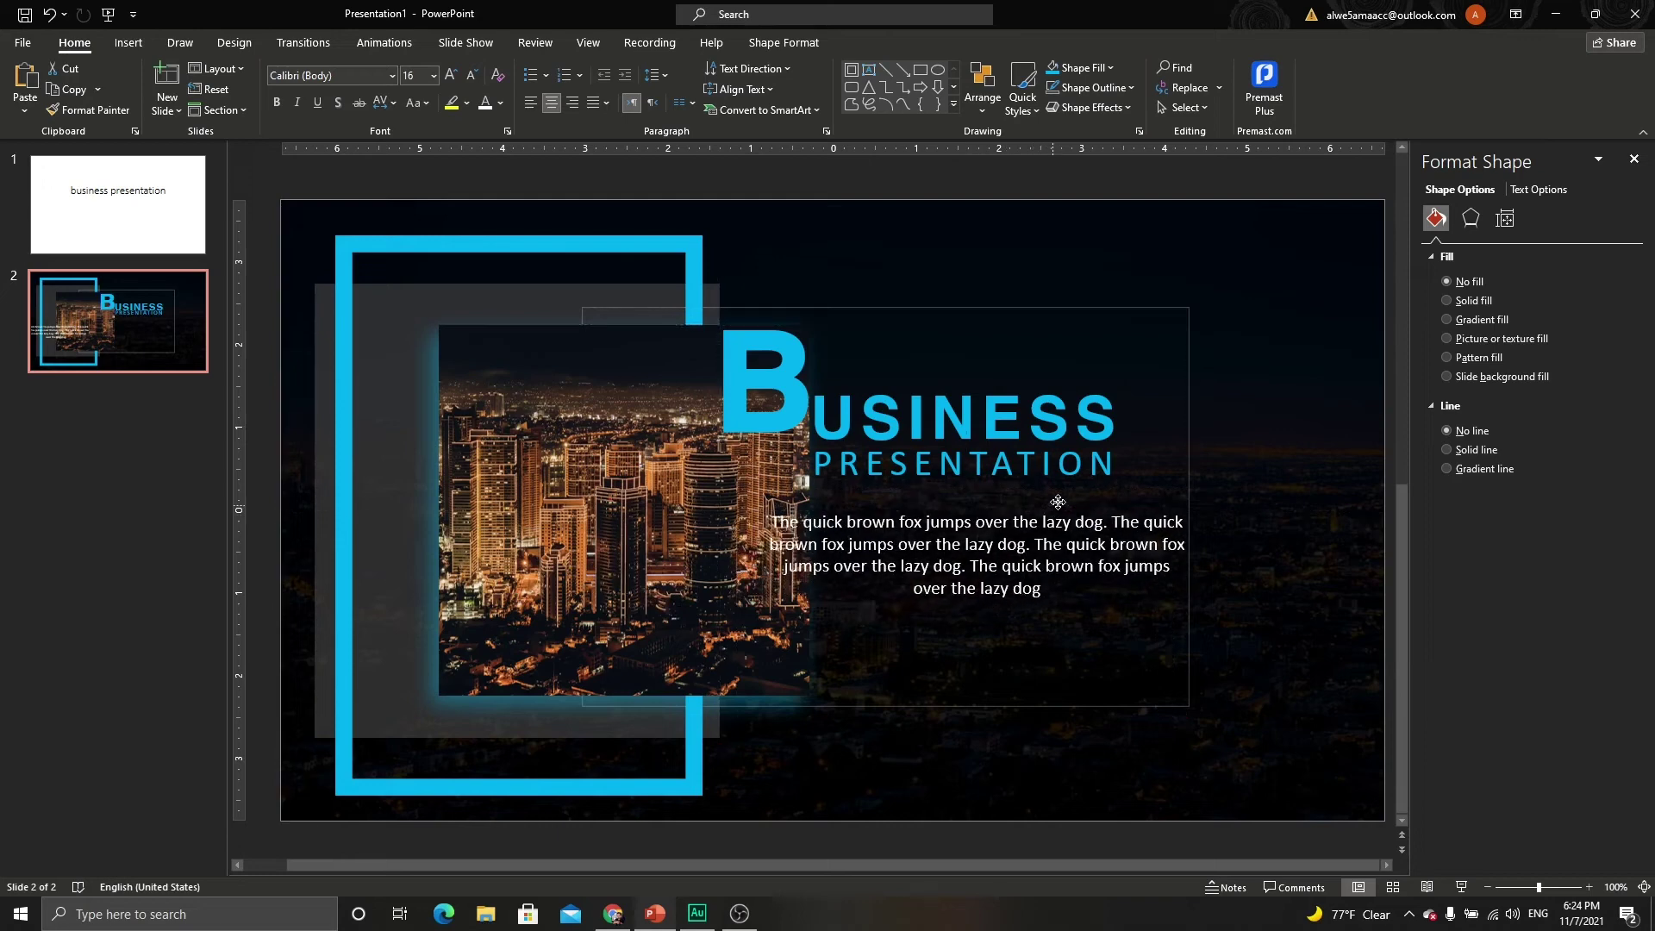
Reduce the body text to 11 pt, narrow its box, and set 1.5 line spacing.
click(472, 77)
click(472, 78)
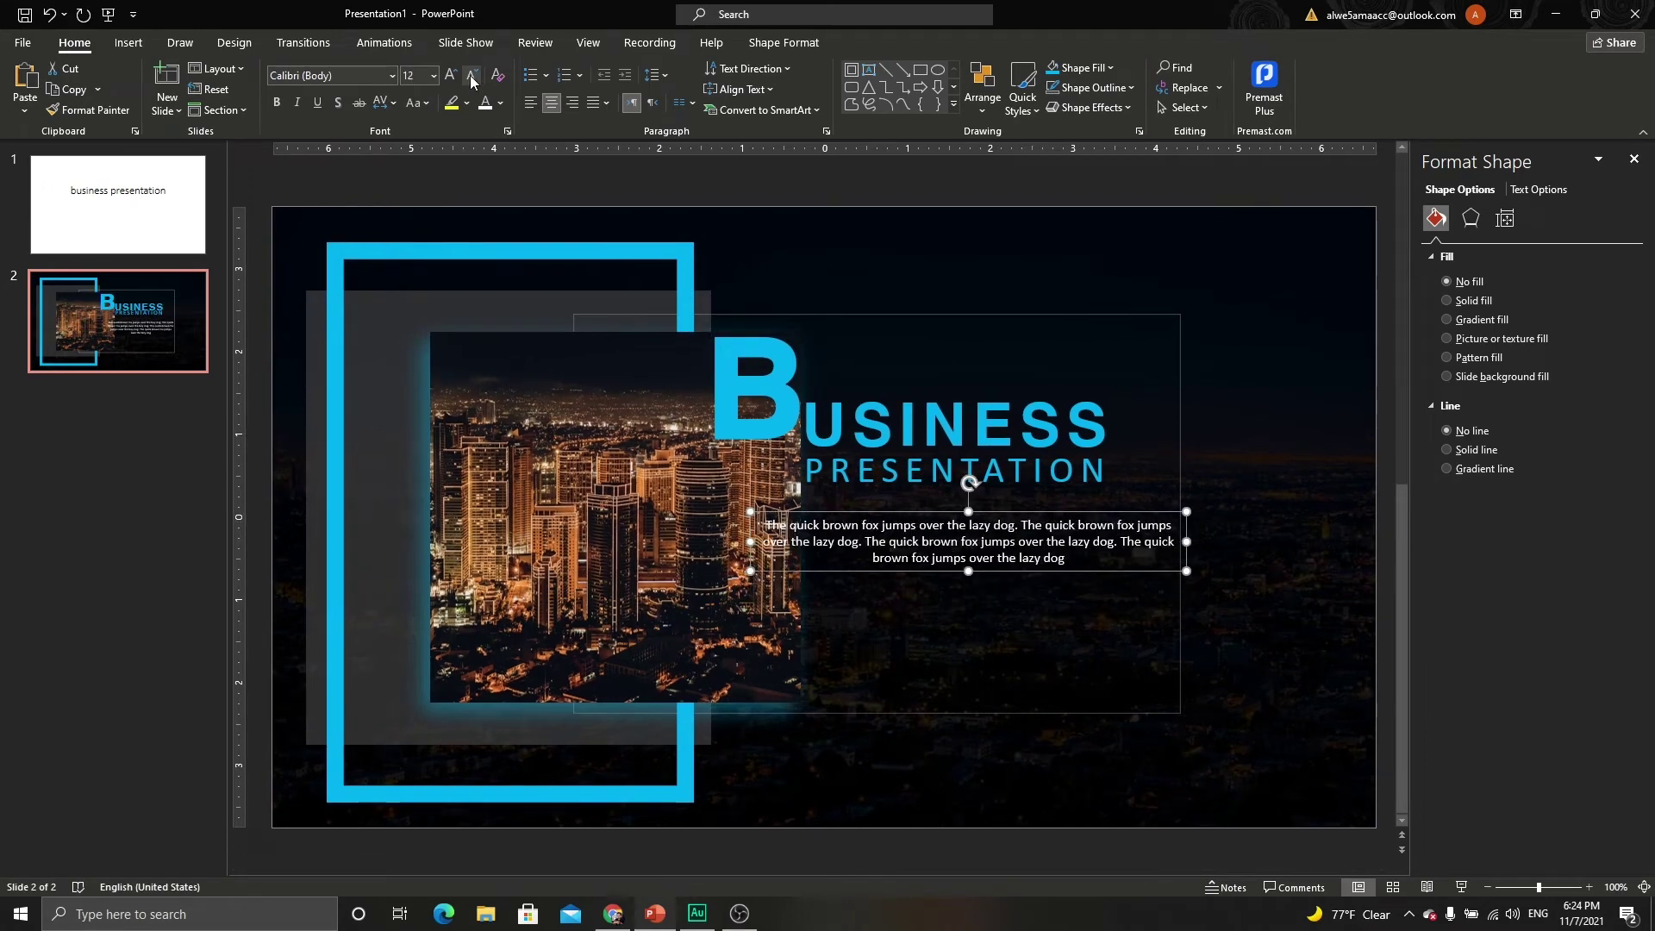
click(472, 78)
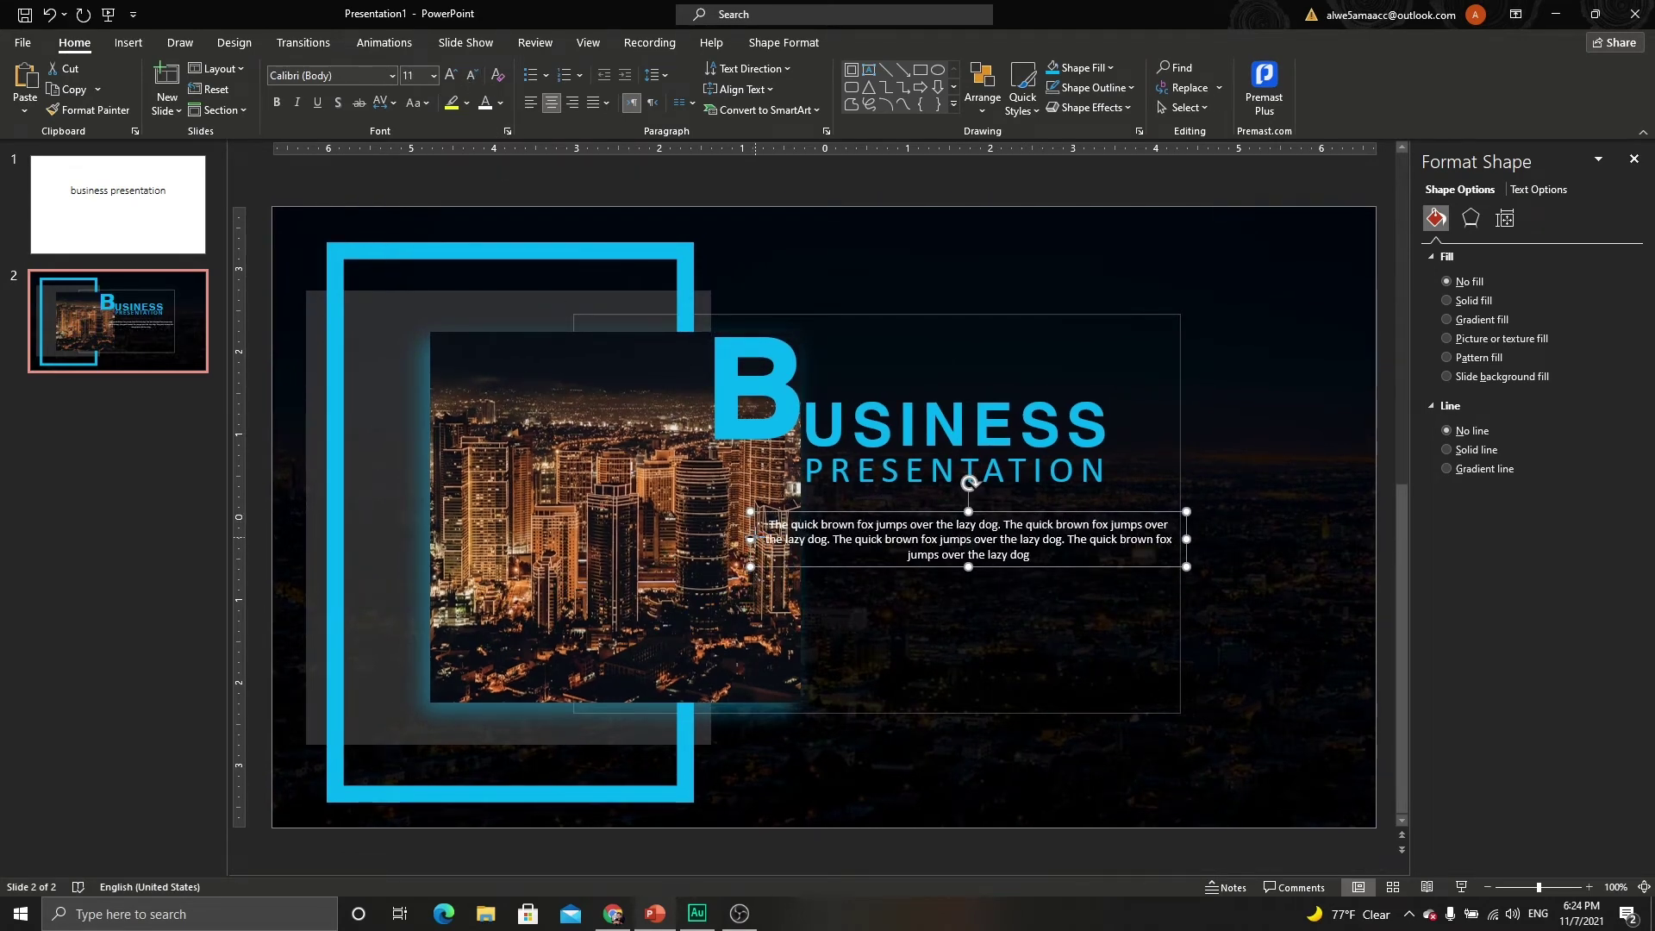
mouse_move(756, 540)
mouse_down()
mouse_move(836, 540)
mouse_move(852, 503)
mouse_up()
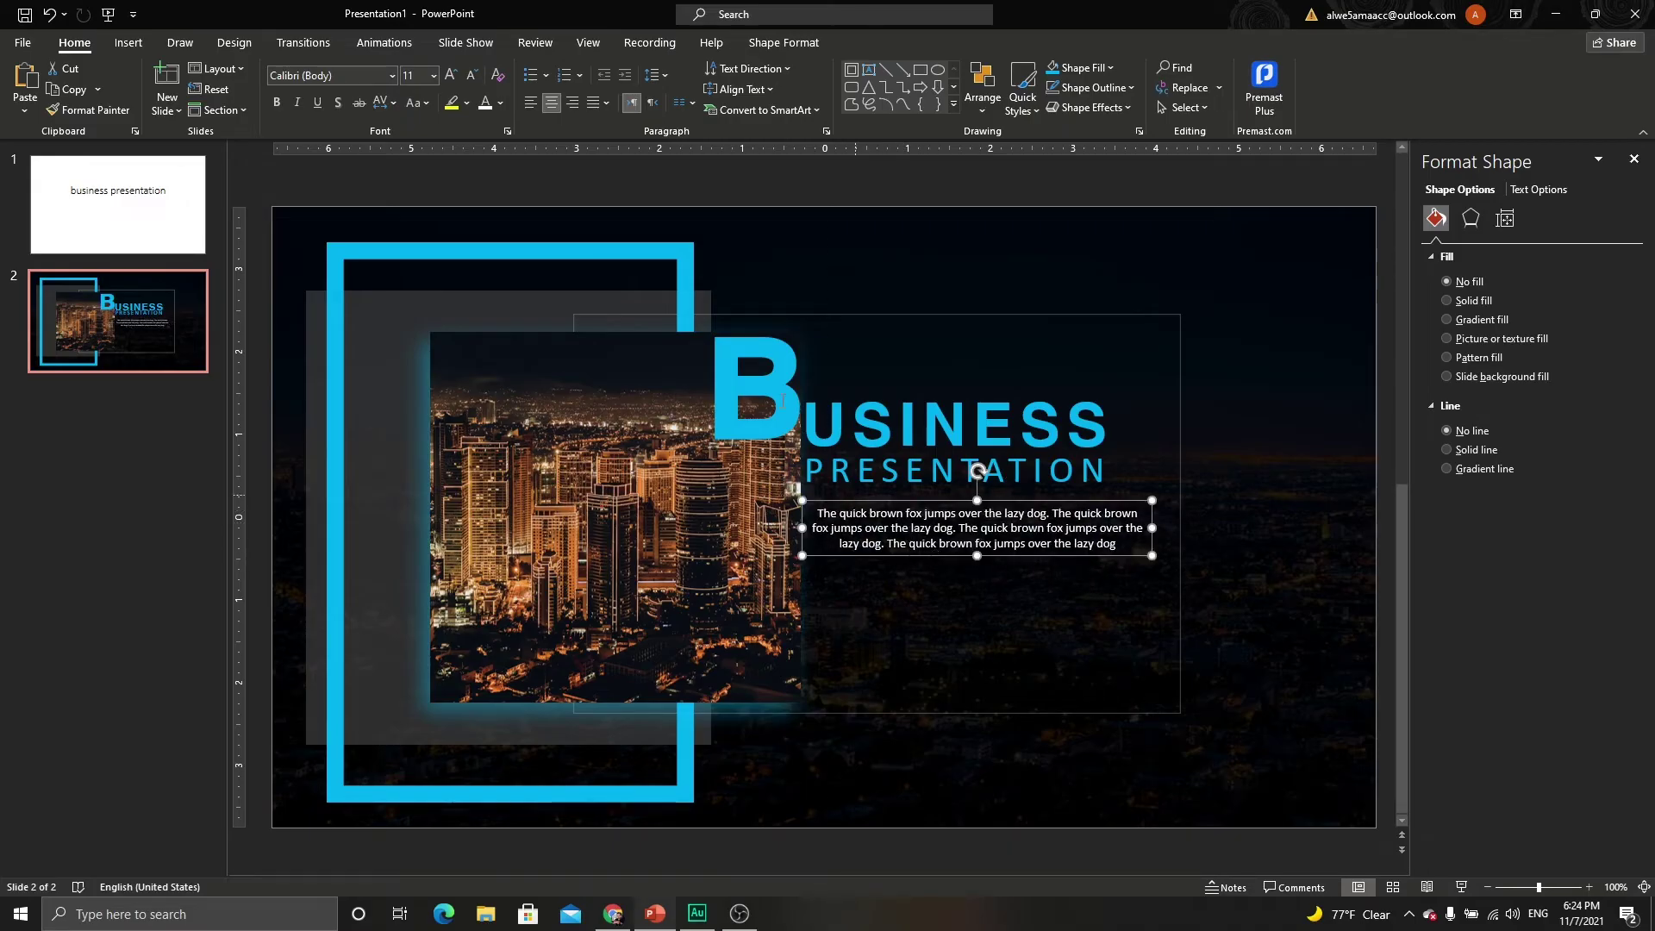
click(657, 75)
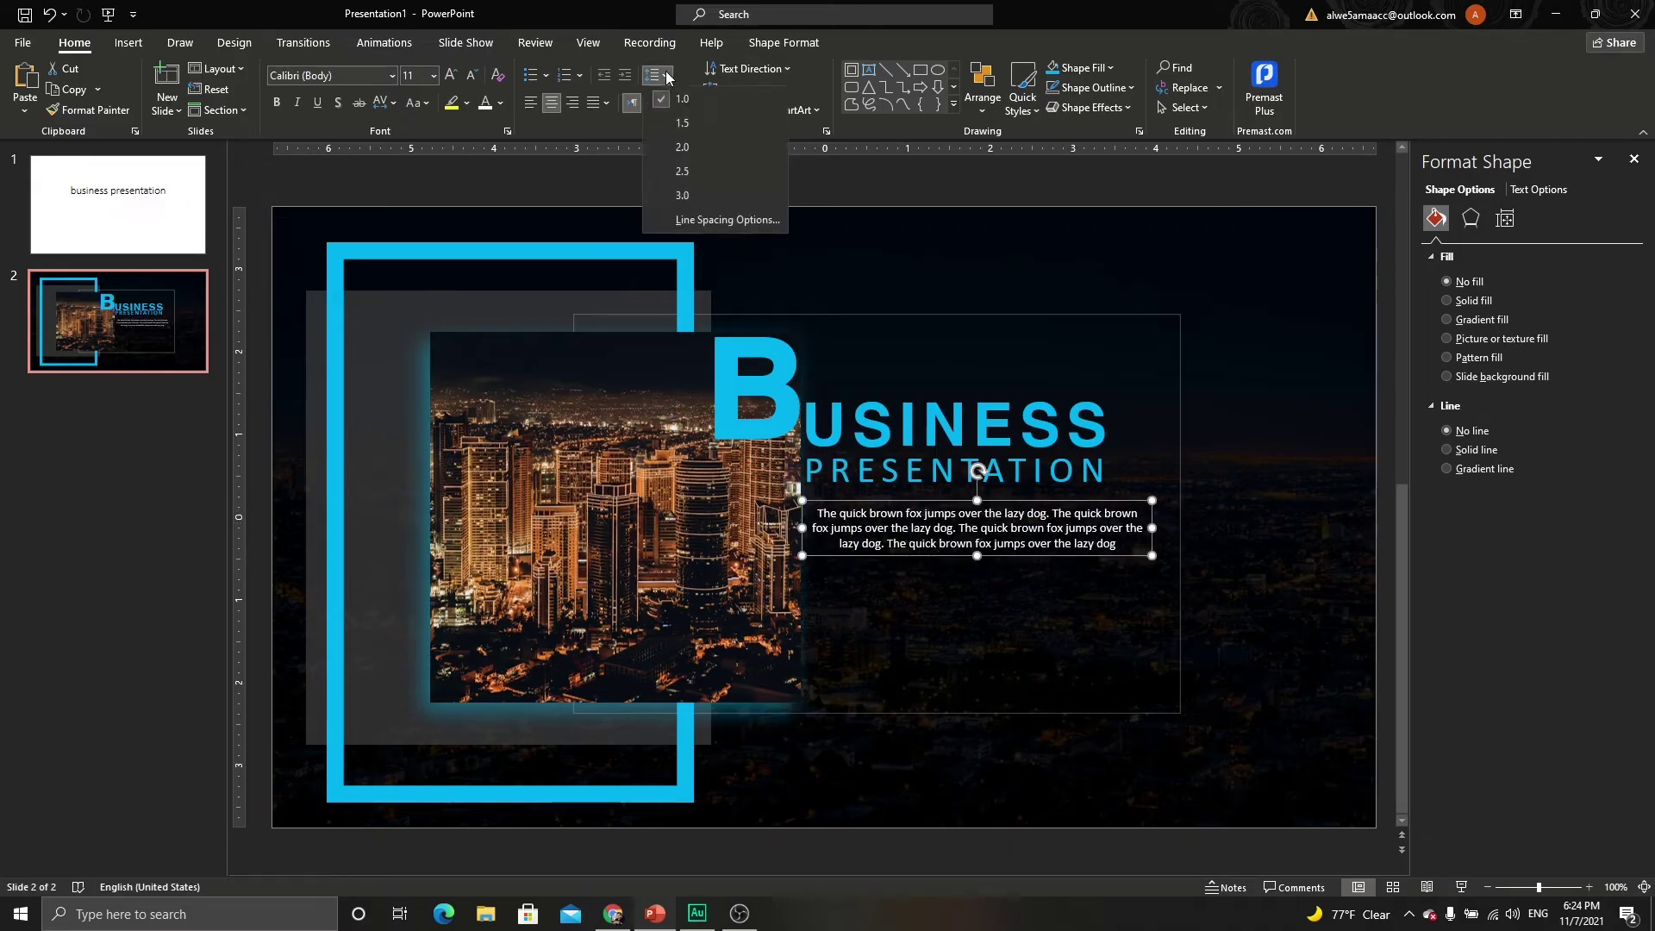
click(668, 114)
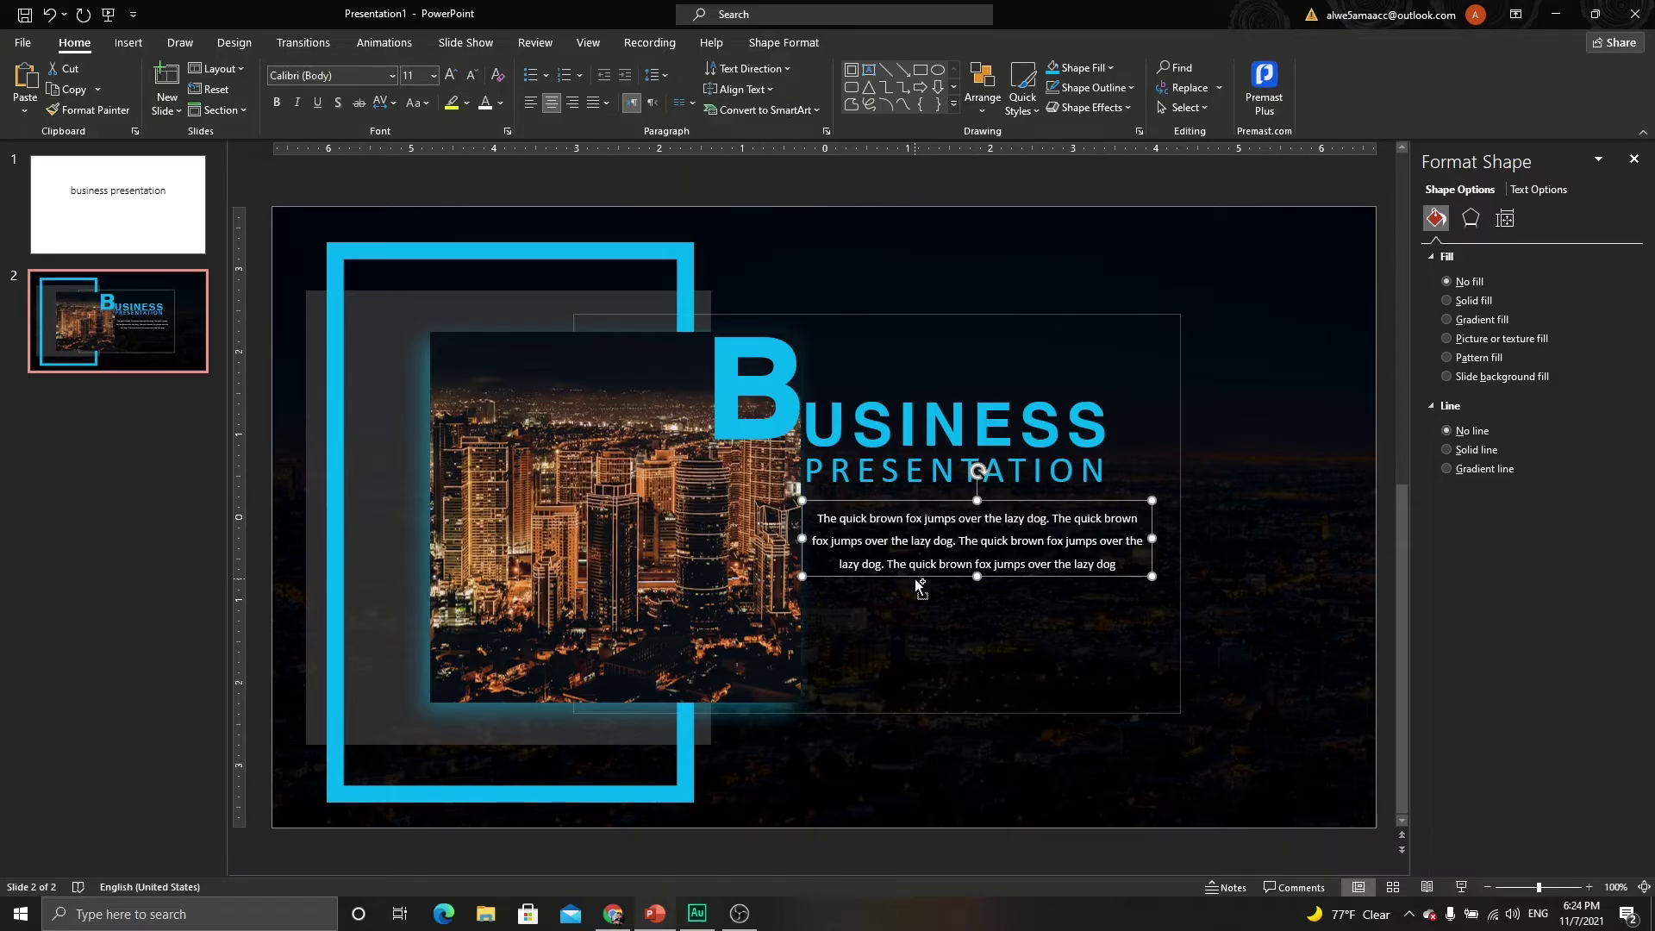
Copy the paragraph below as a second paragraph and align both beneath PRESENTATION.
ctrl+drag(914, 579, 924, 660)
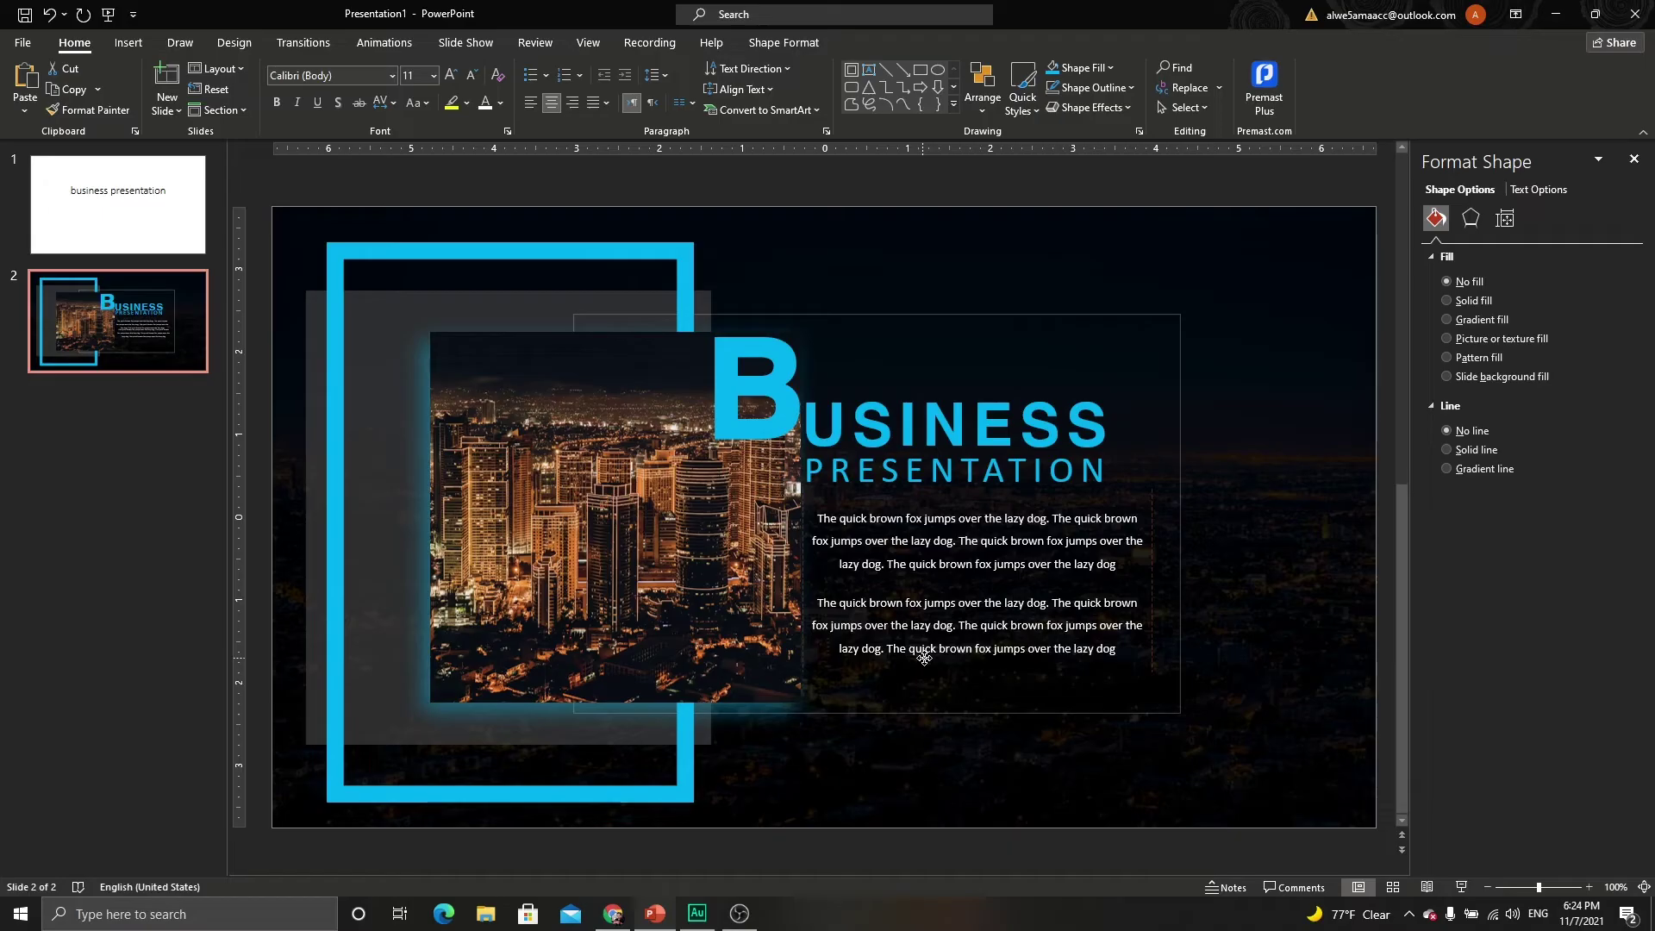
key(Right)
key(Right)
key(Left)
key(Left)
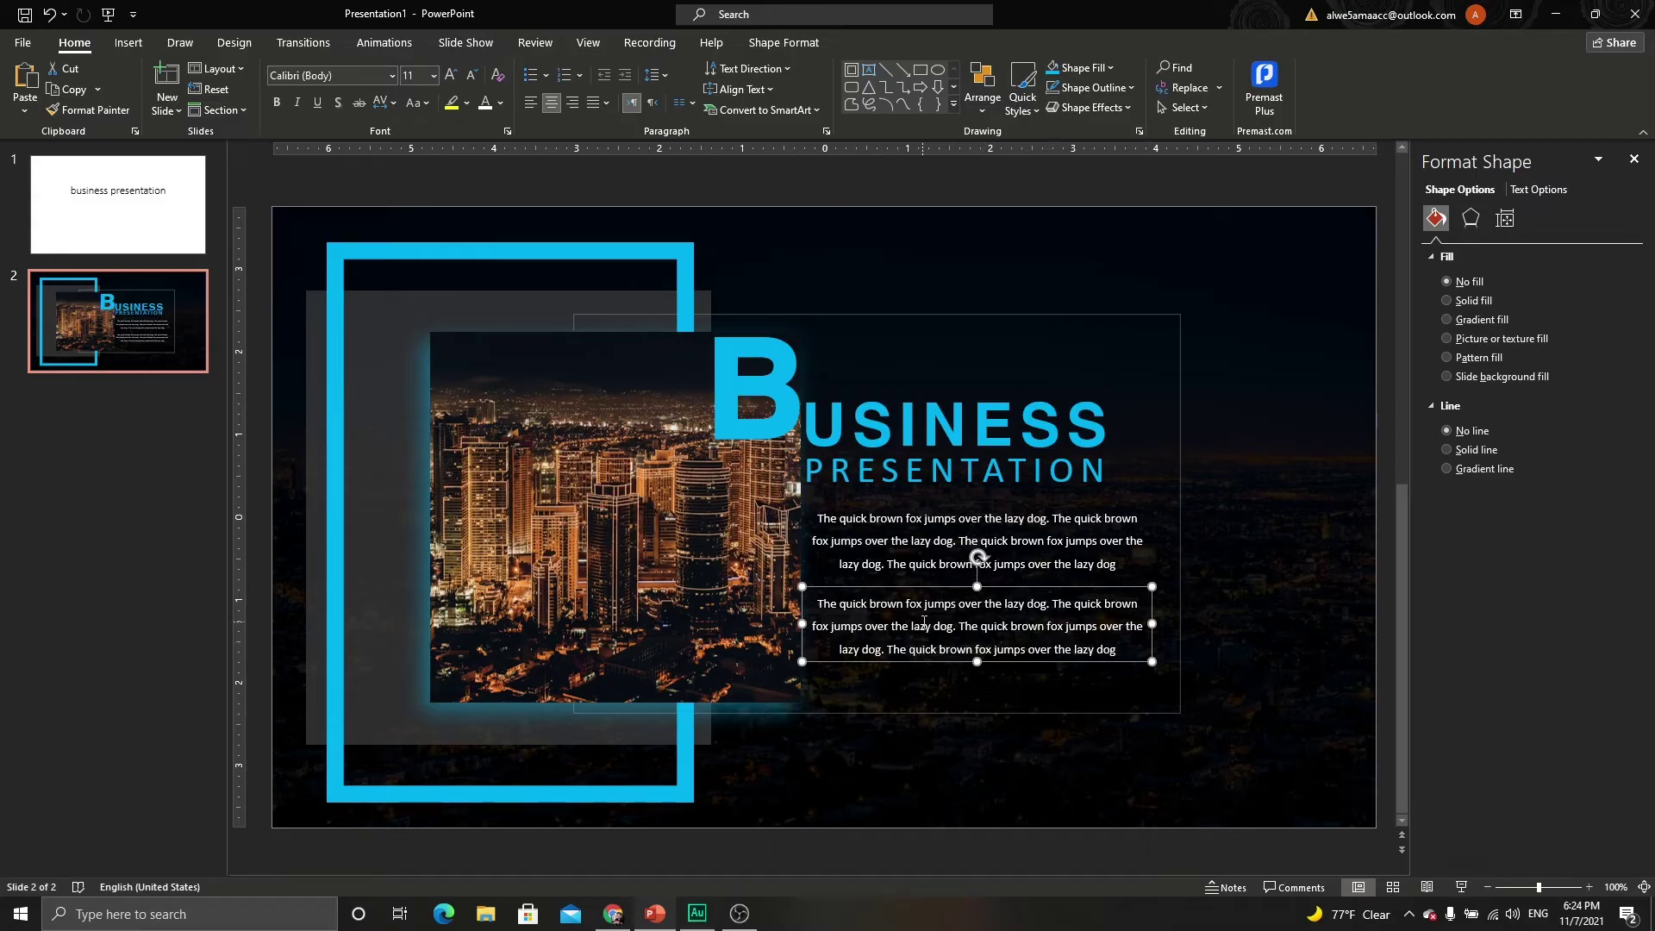
click(830, 189)
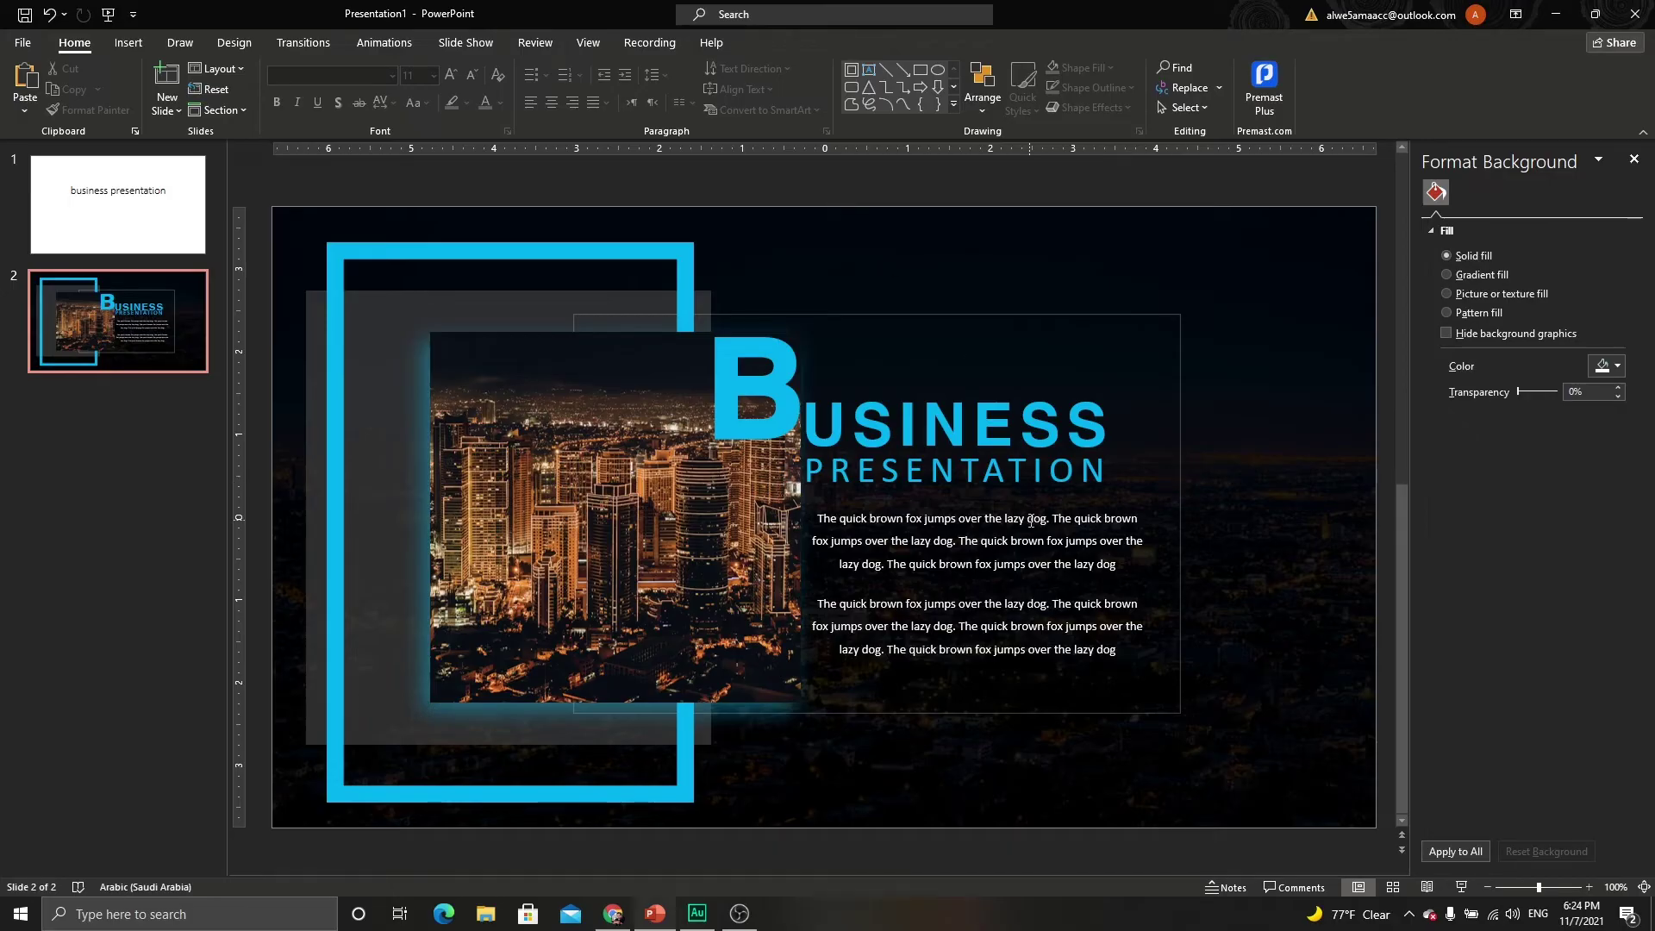
drag(1116, 664, 1137, 651)
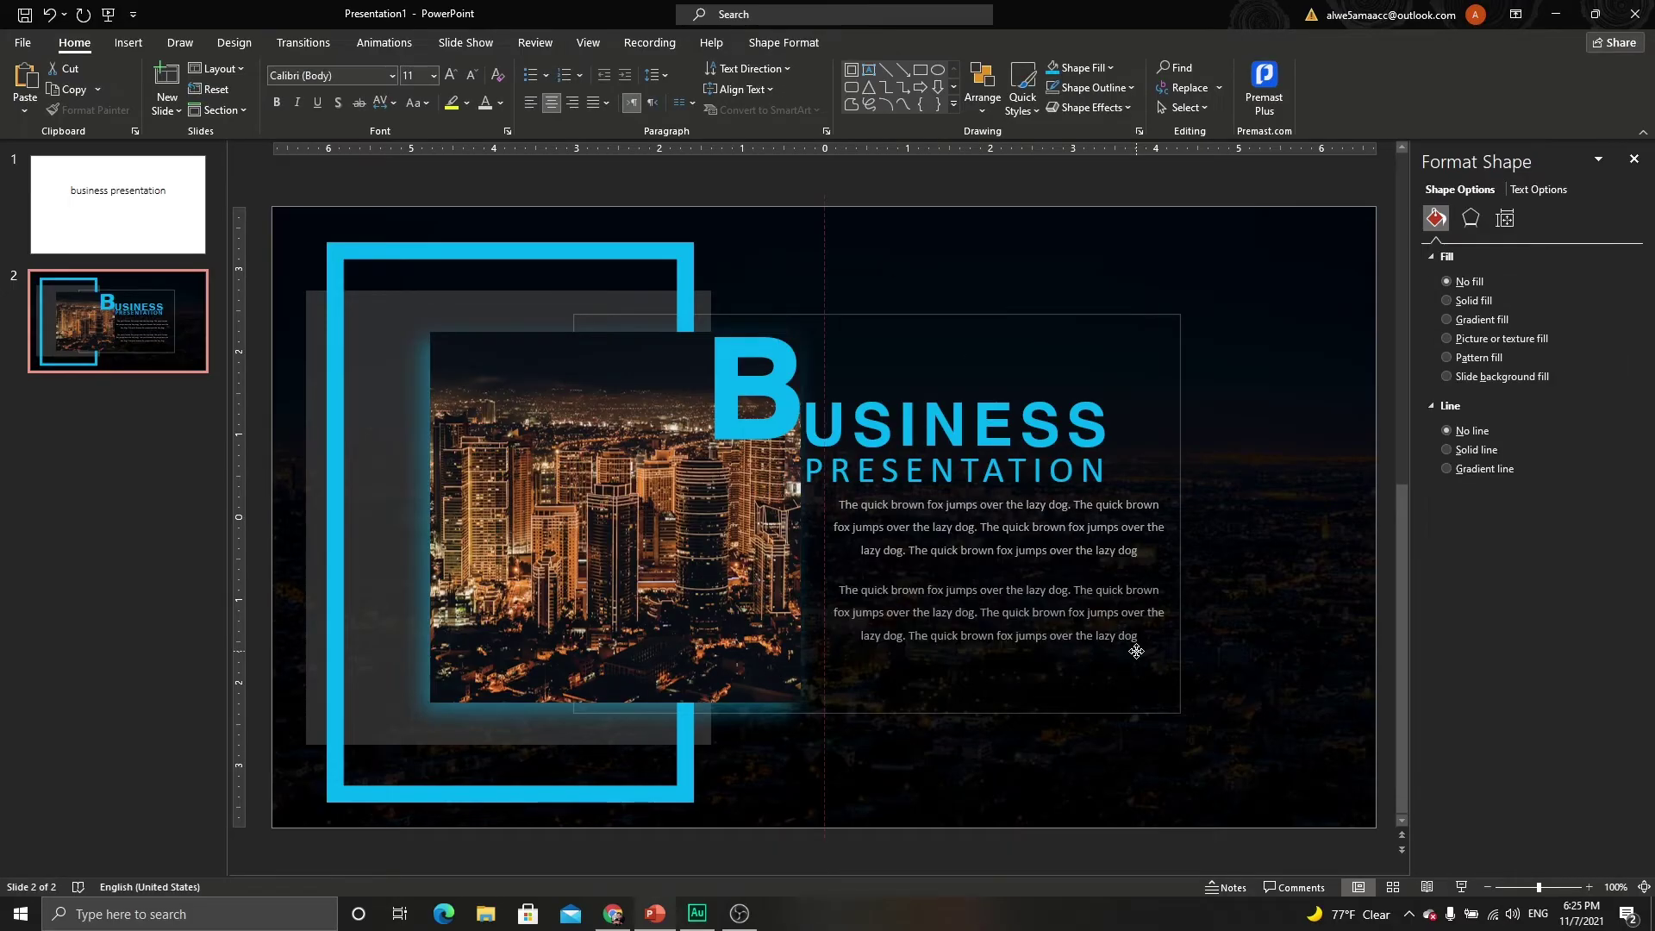
click(906, 177)
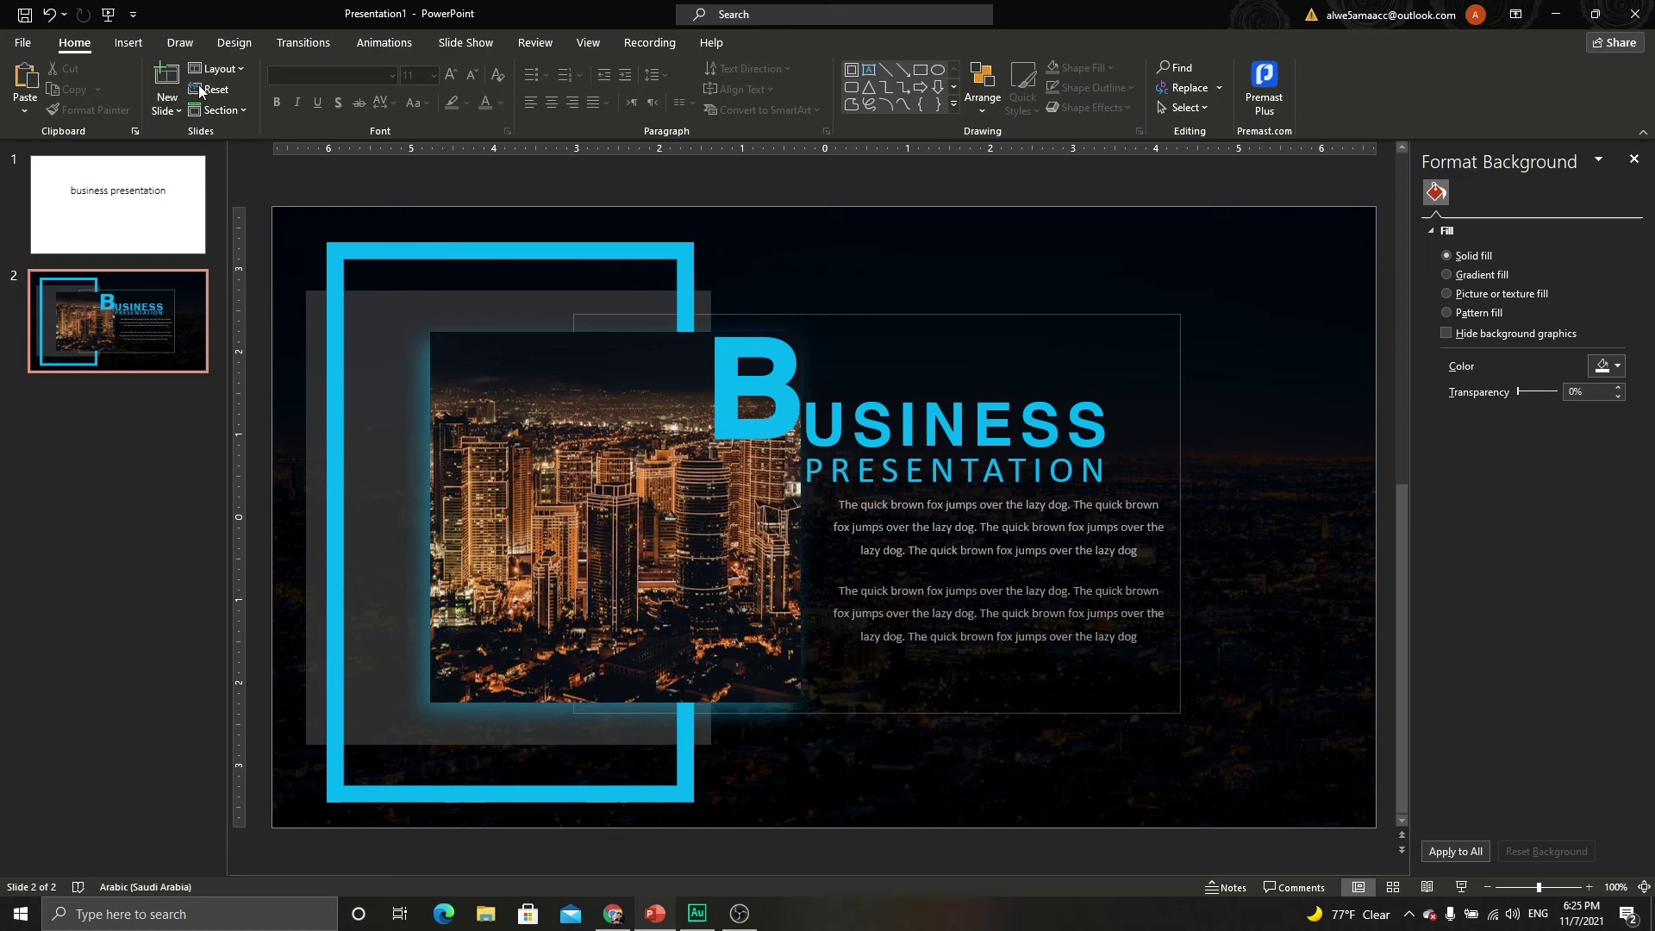
Draw a rounded rectangle below the body text and round its corners into a pill.
click(129, 43)
click(284, 110)
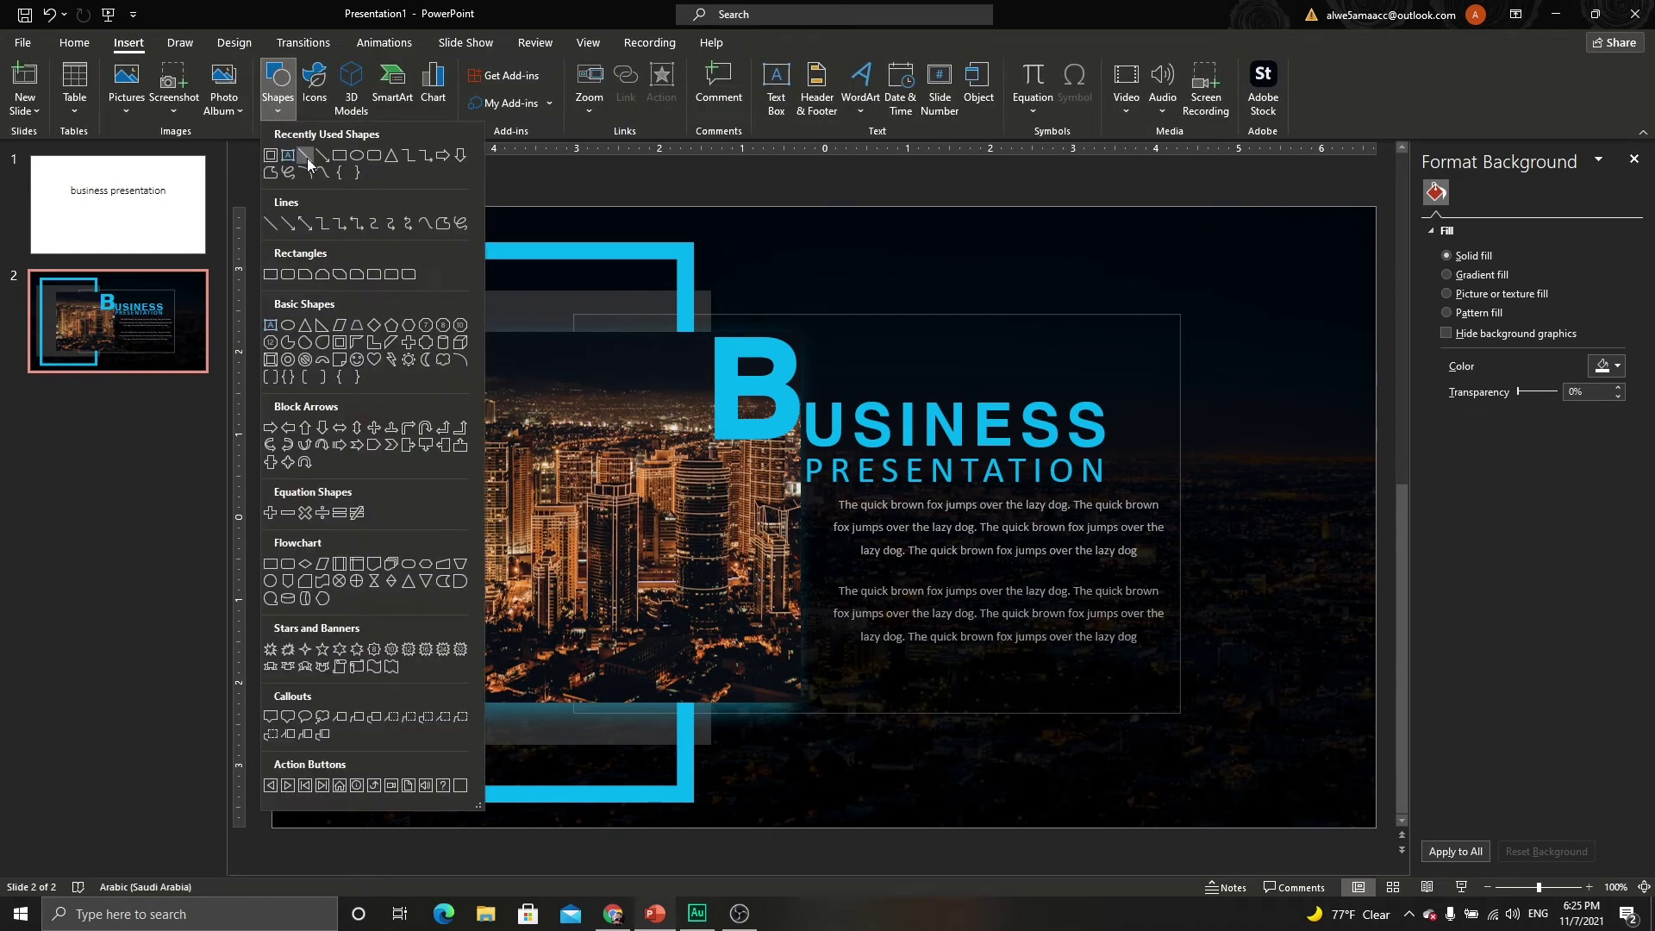
click(370, 157)
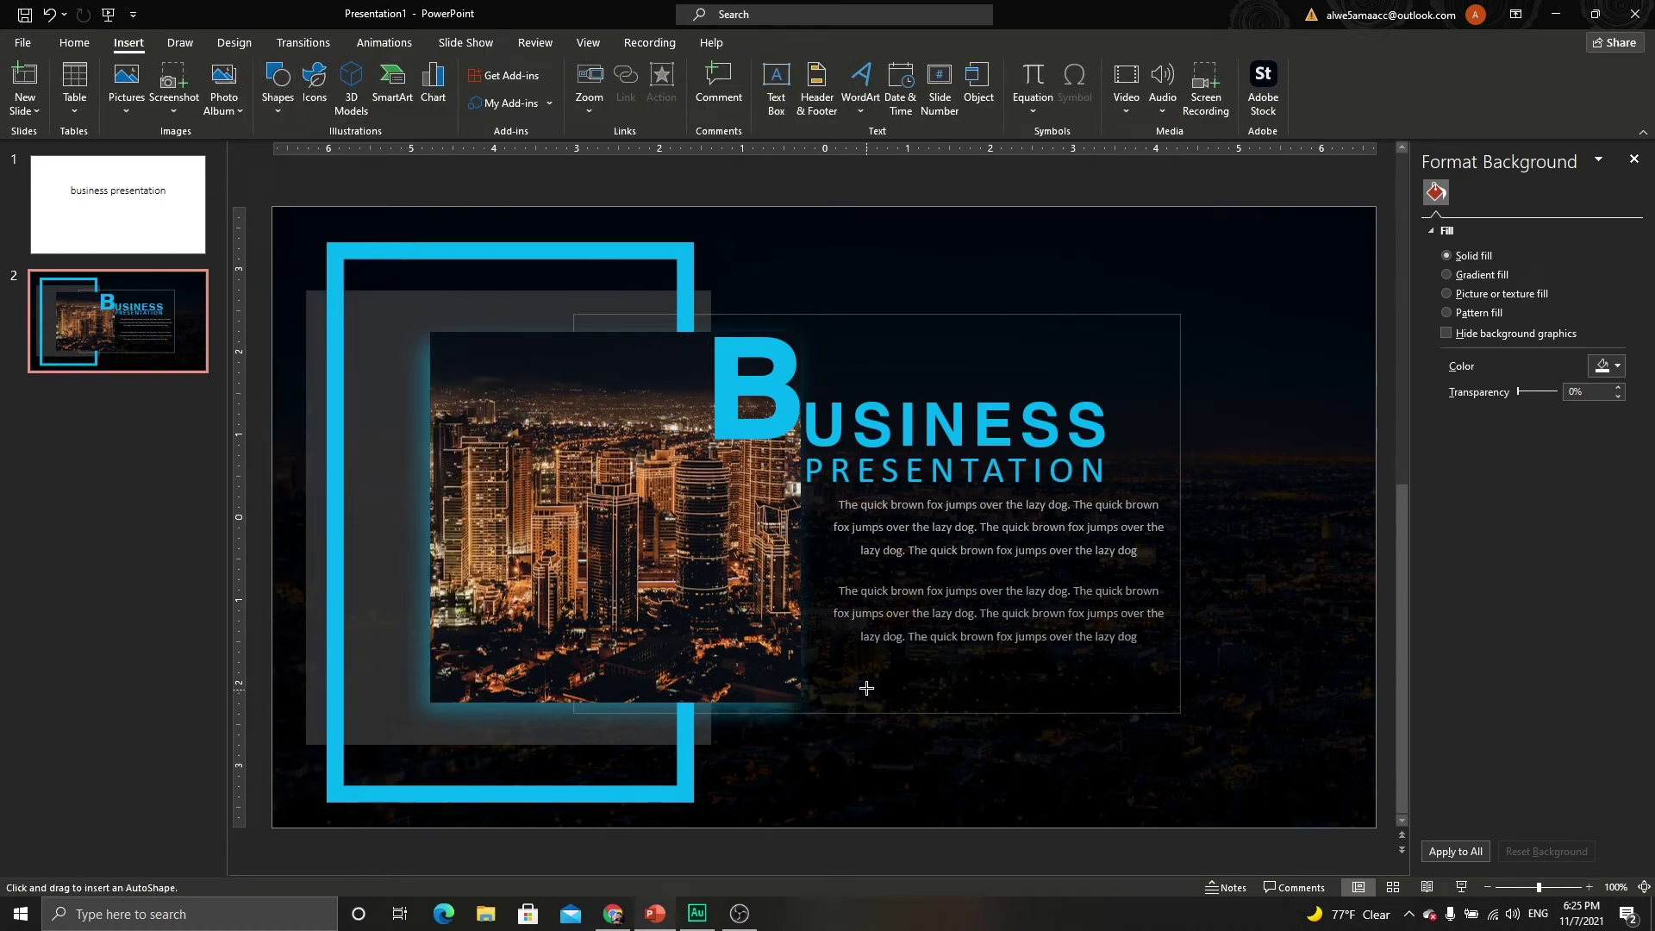
drag(867, 681, 1125, 737)
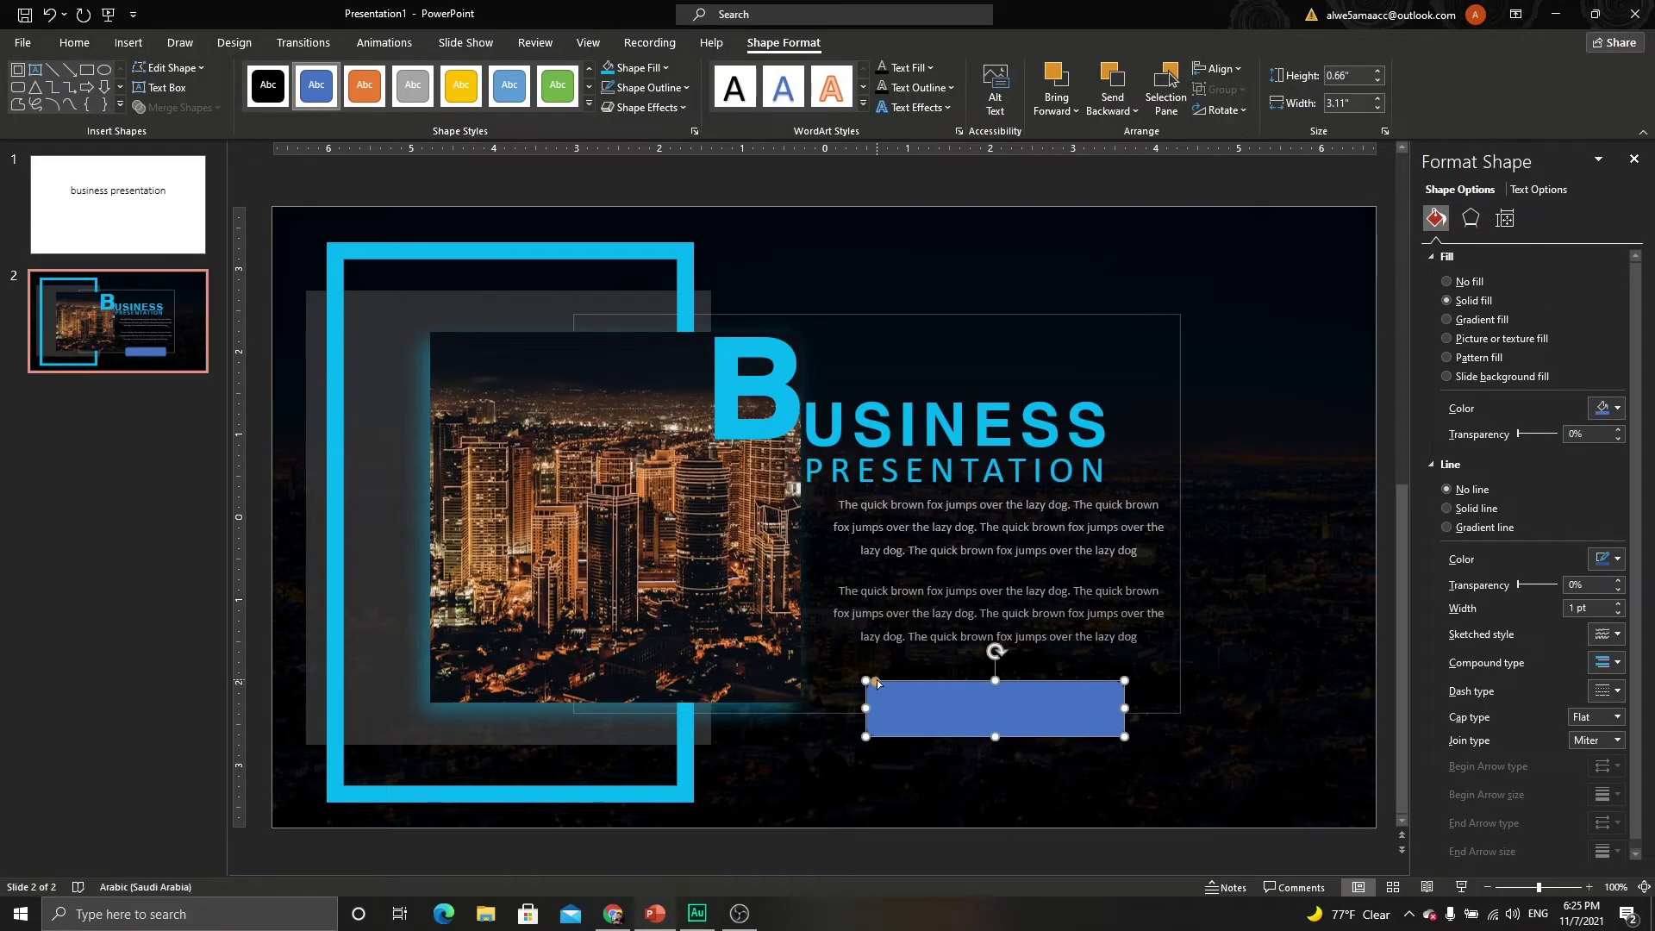
mouse_move(877, 683)
mouse_down()
mouse_move(950, 681)
mouse_move(994, 705)
mouse_move(956, 708)
mouse_up()
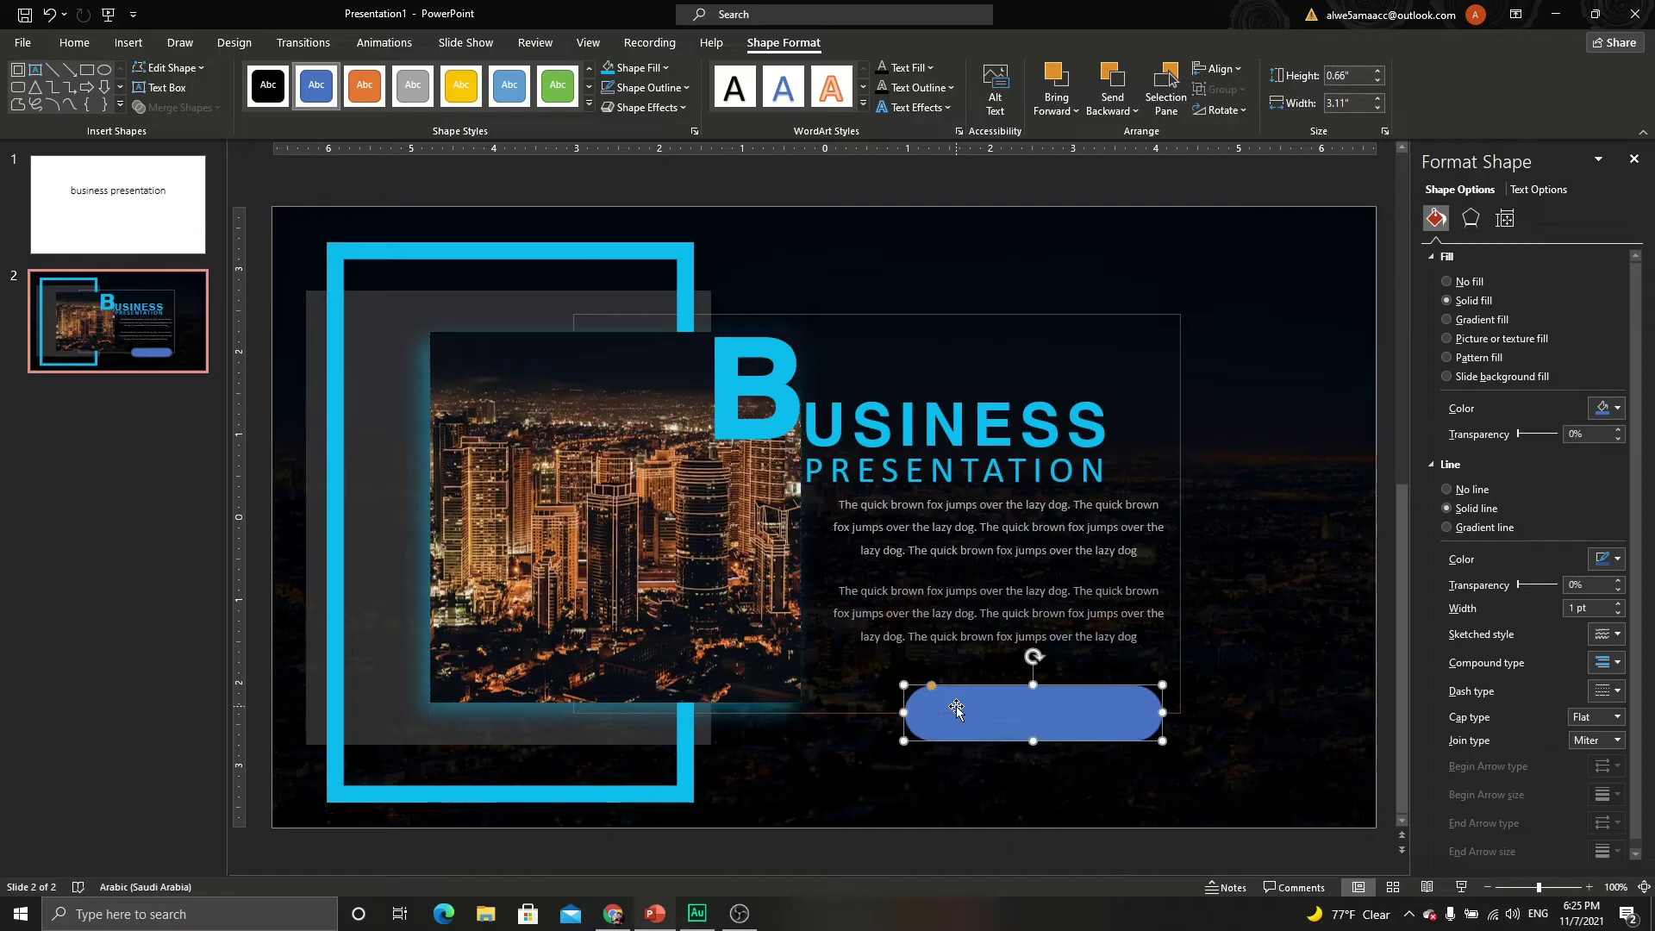
Fill the pill shape with cyan and remove its outline.
click(642, 67)
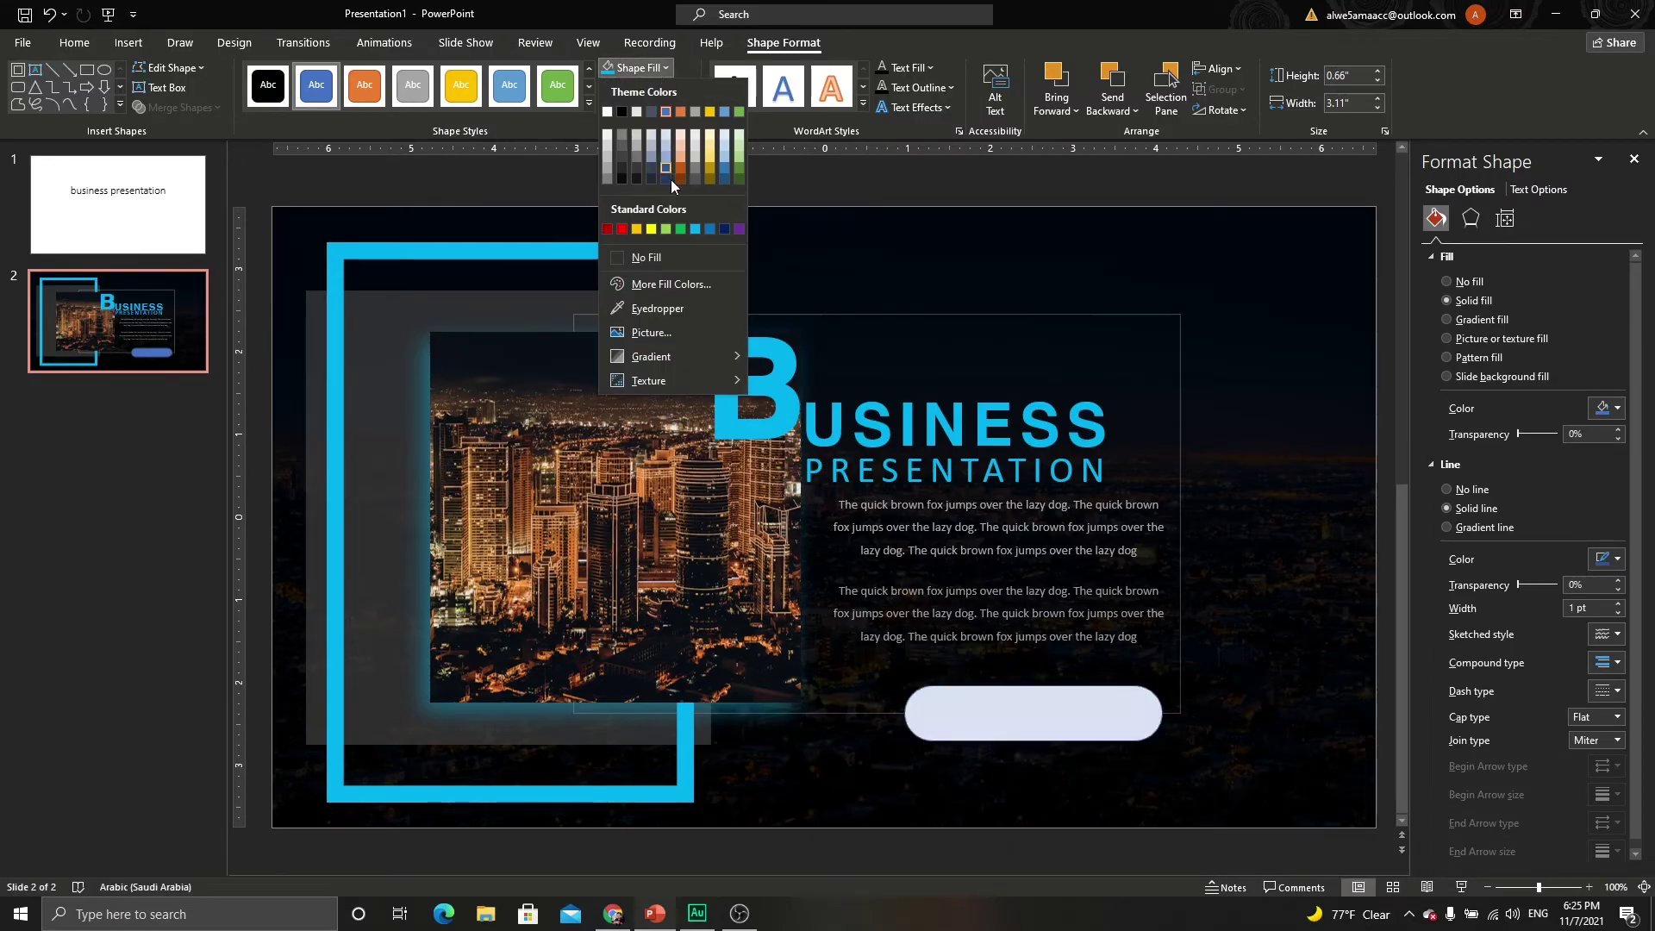
click(698, 229)
click(638, 90)
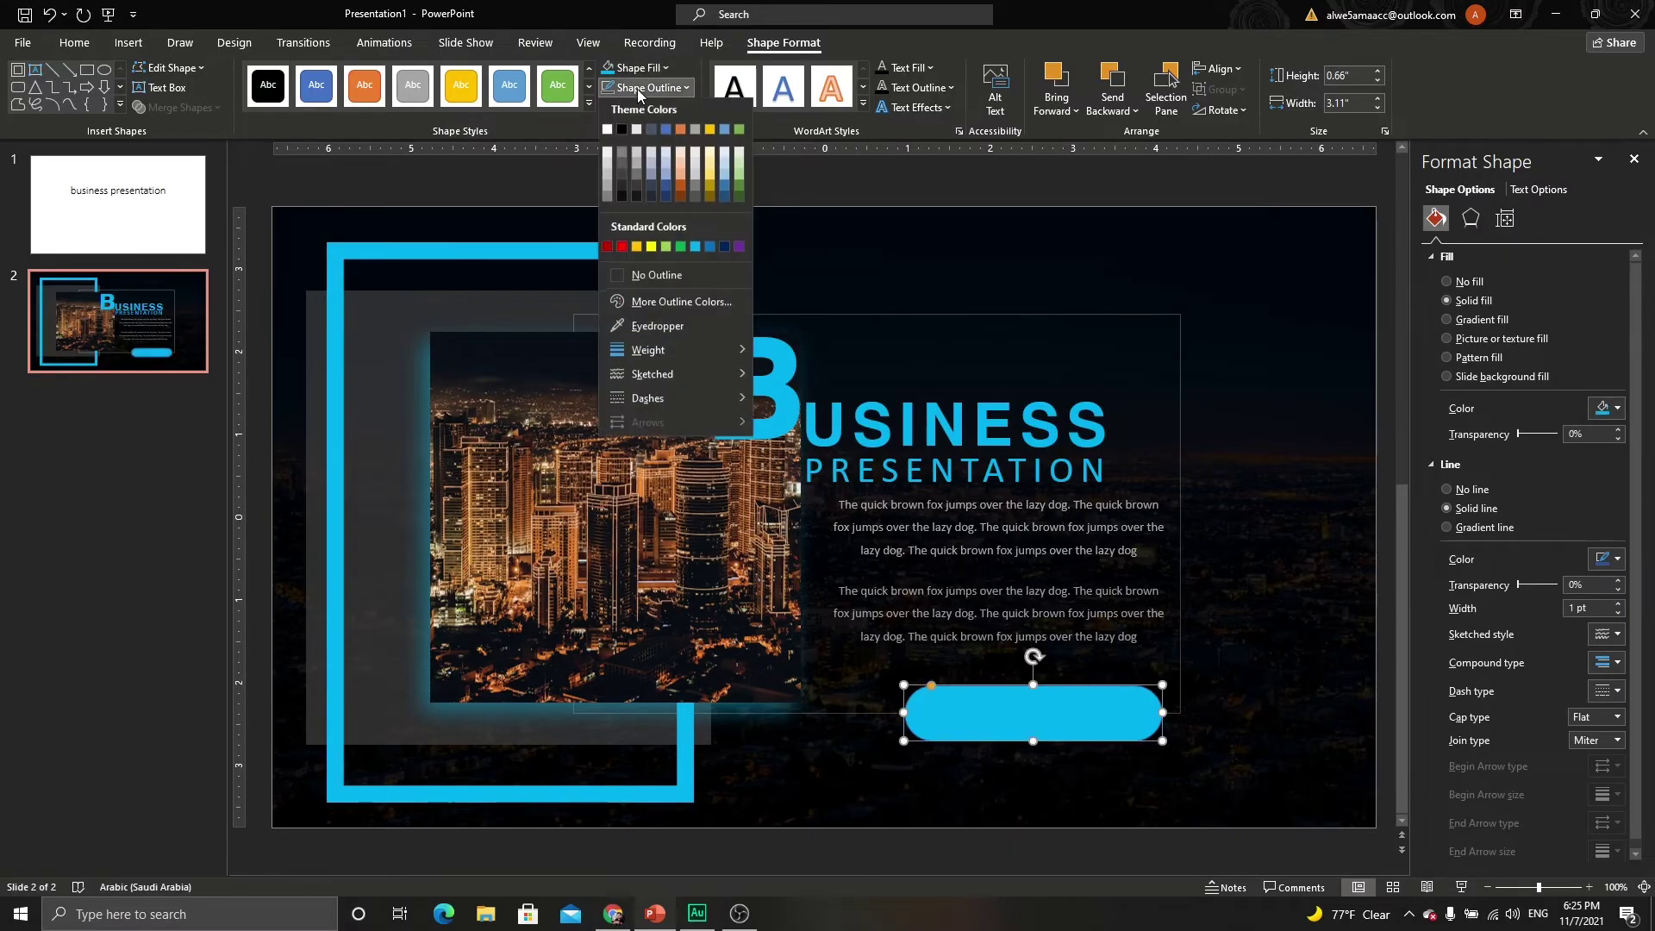
click(638, 275)
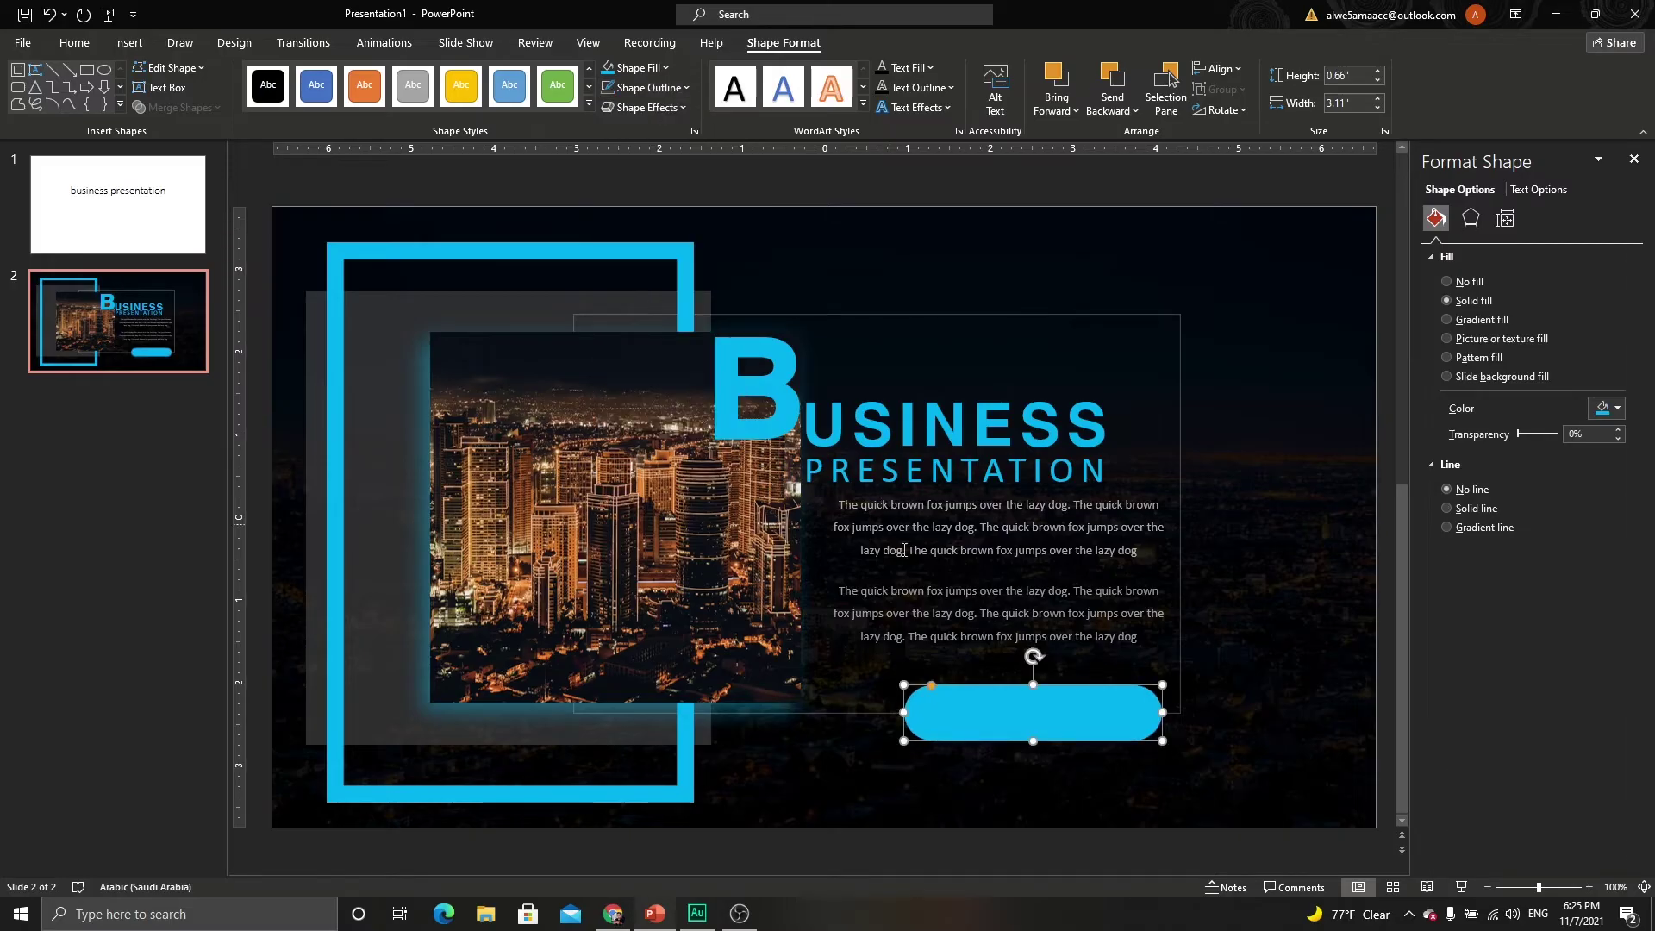
right_click(955, 712)
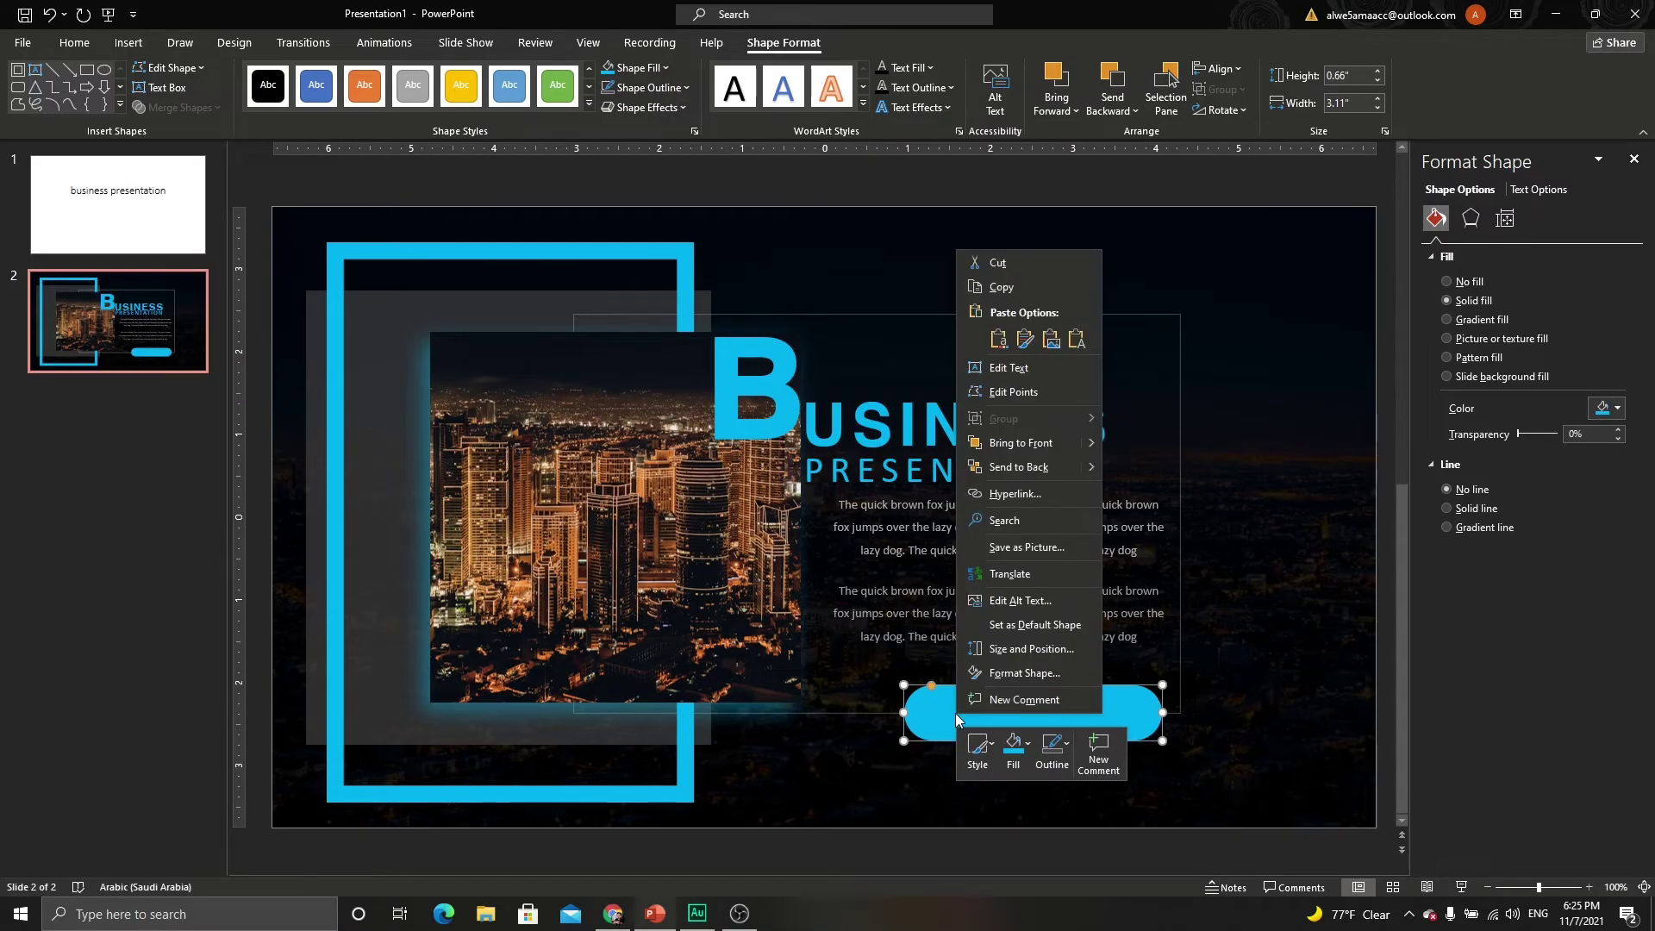
click(1028, 372)
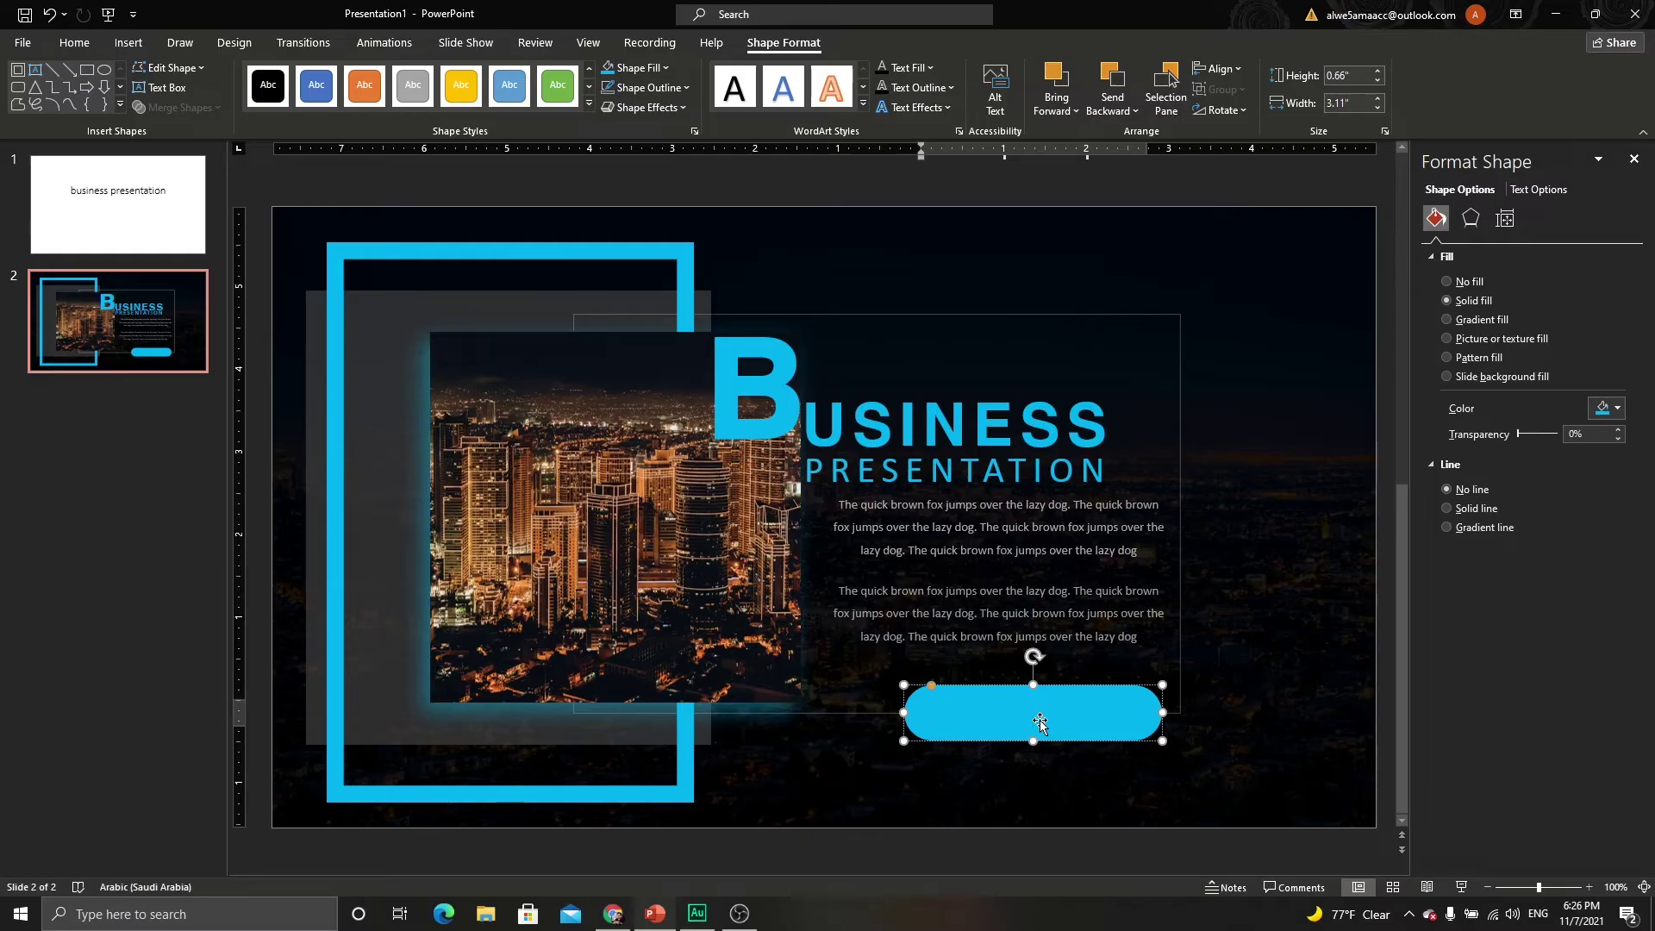
Label the button 'Learn more' in uppercase with dark font colour.
text(Learn more)
key(Escape)
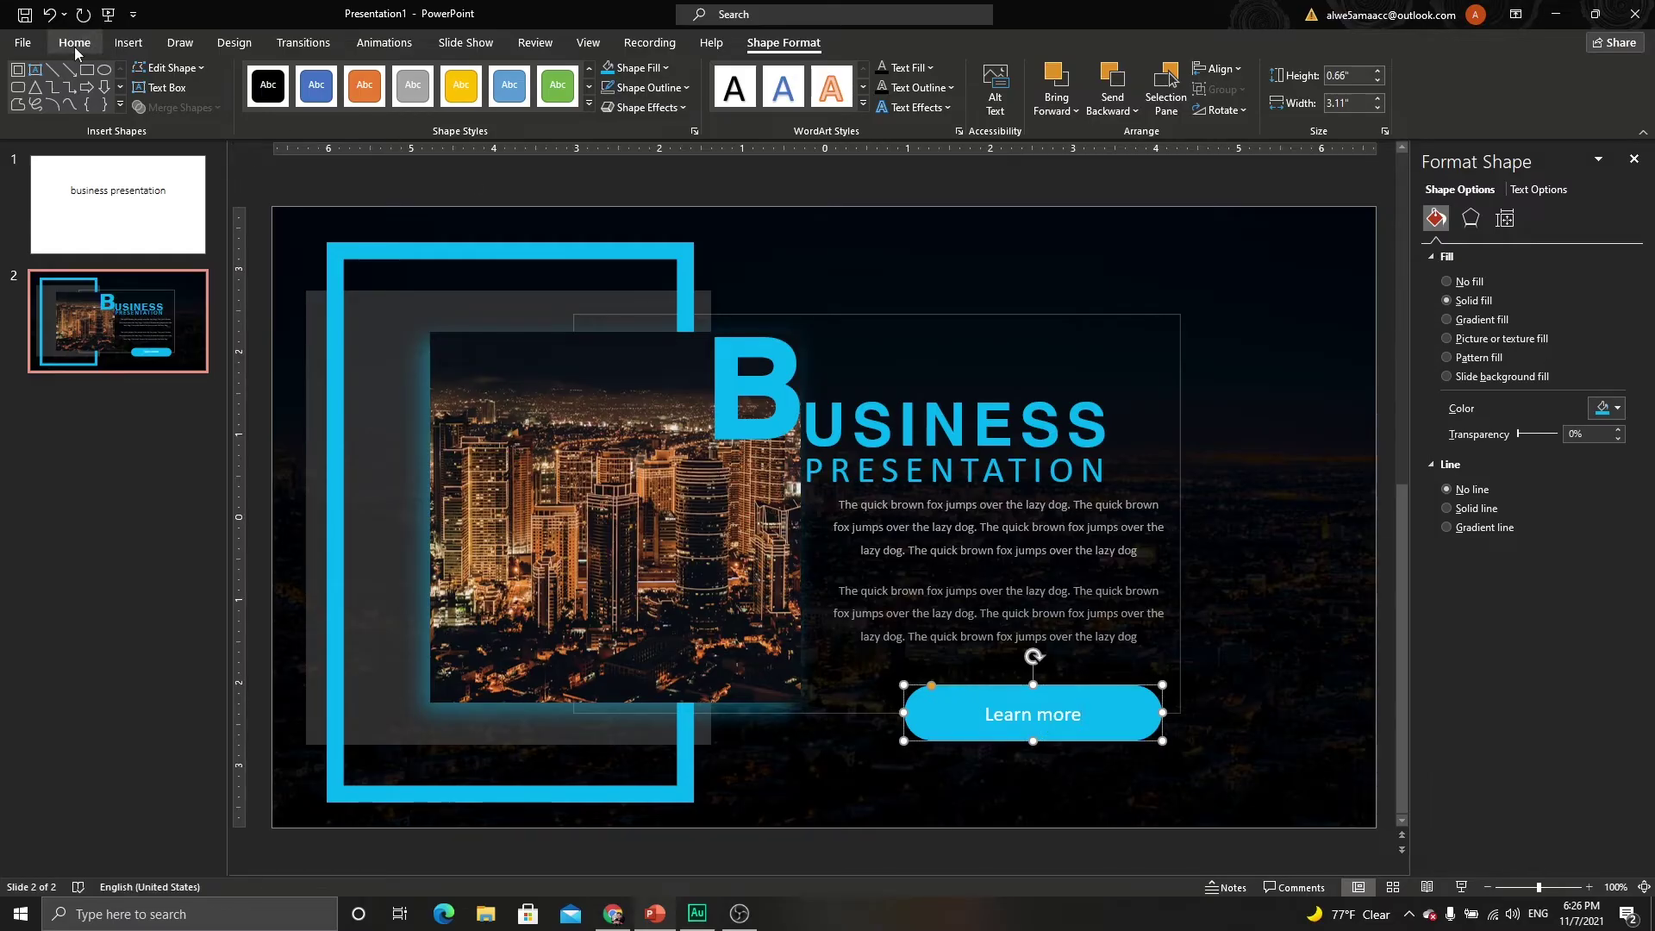
click(75, 44)
click(409, 107)
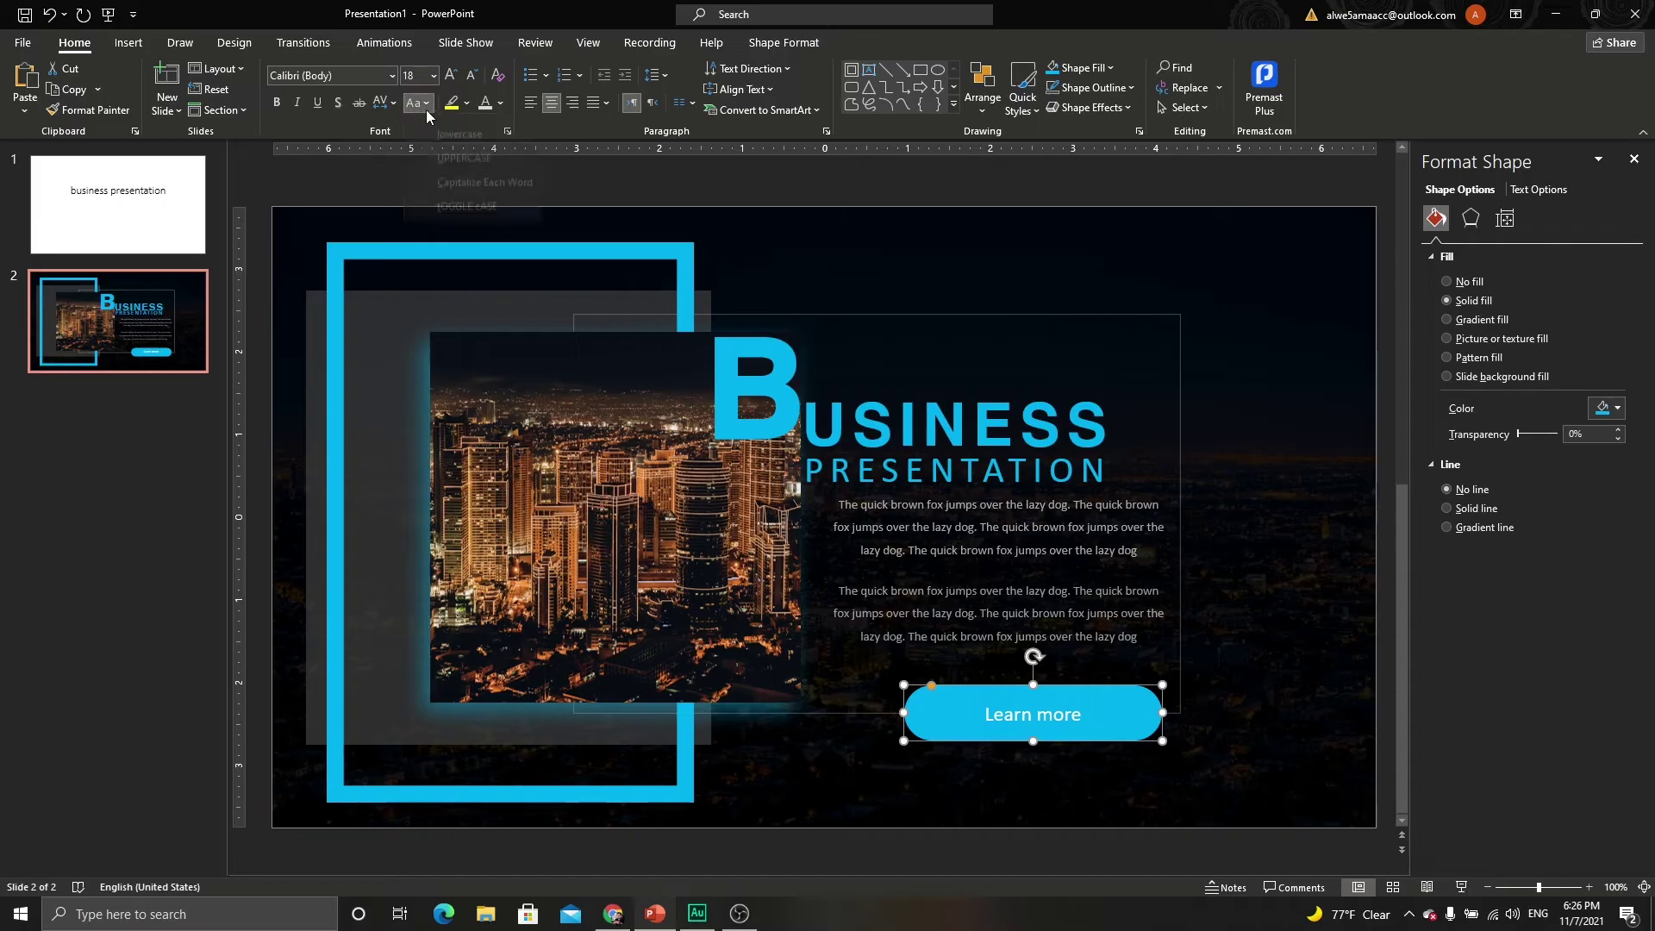
click(436, 171)
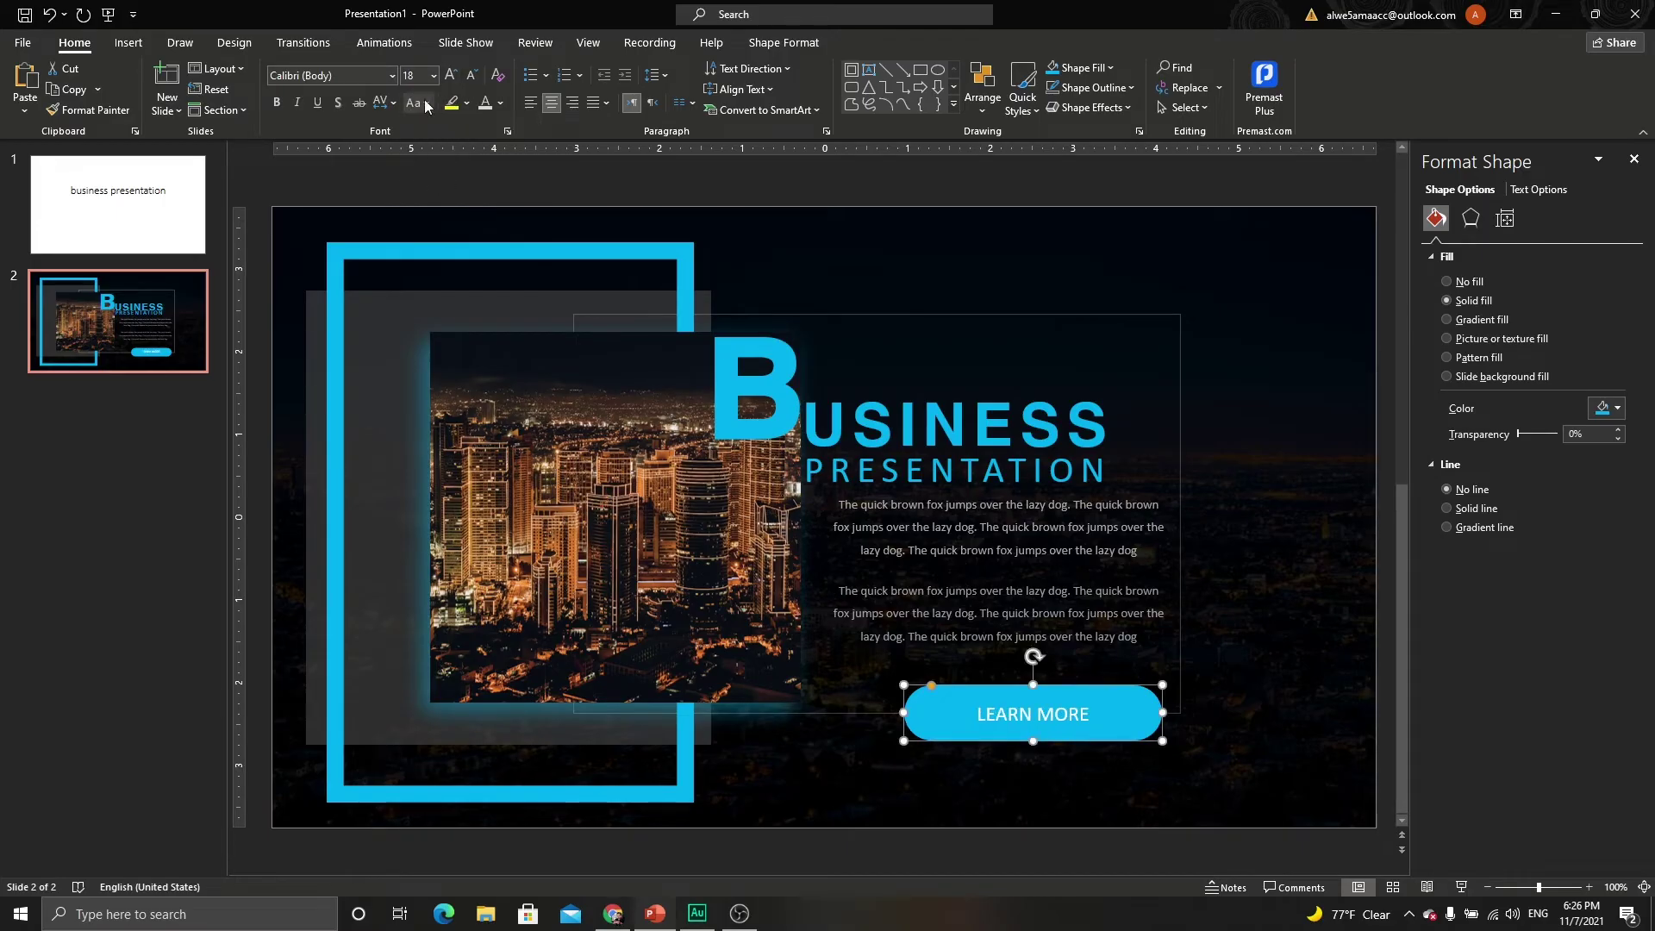
click(501, 104)
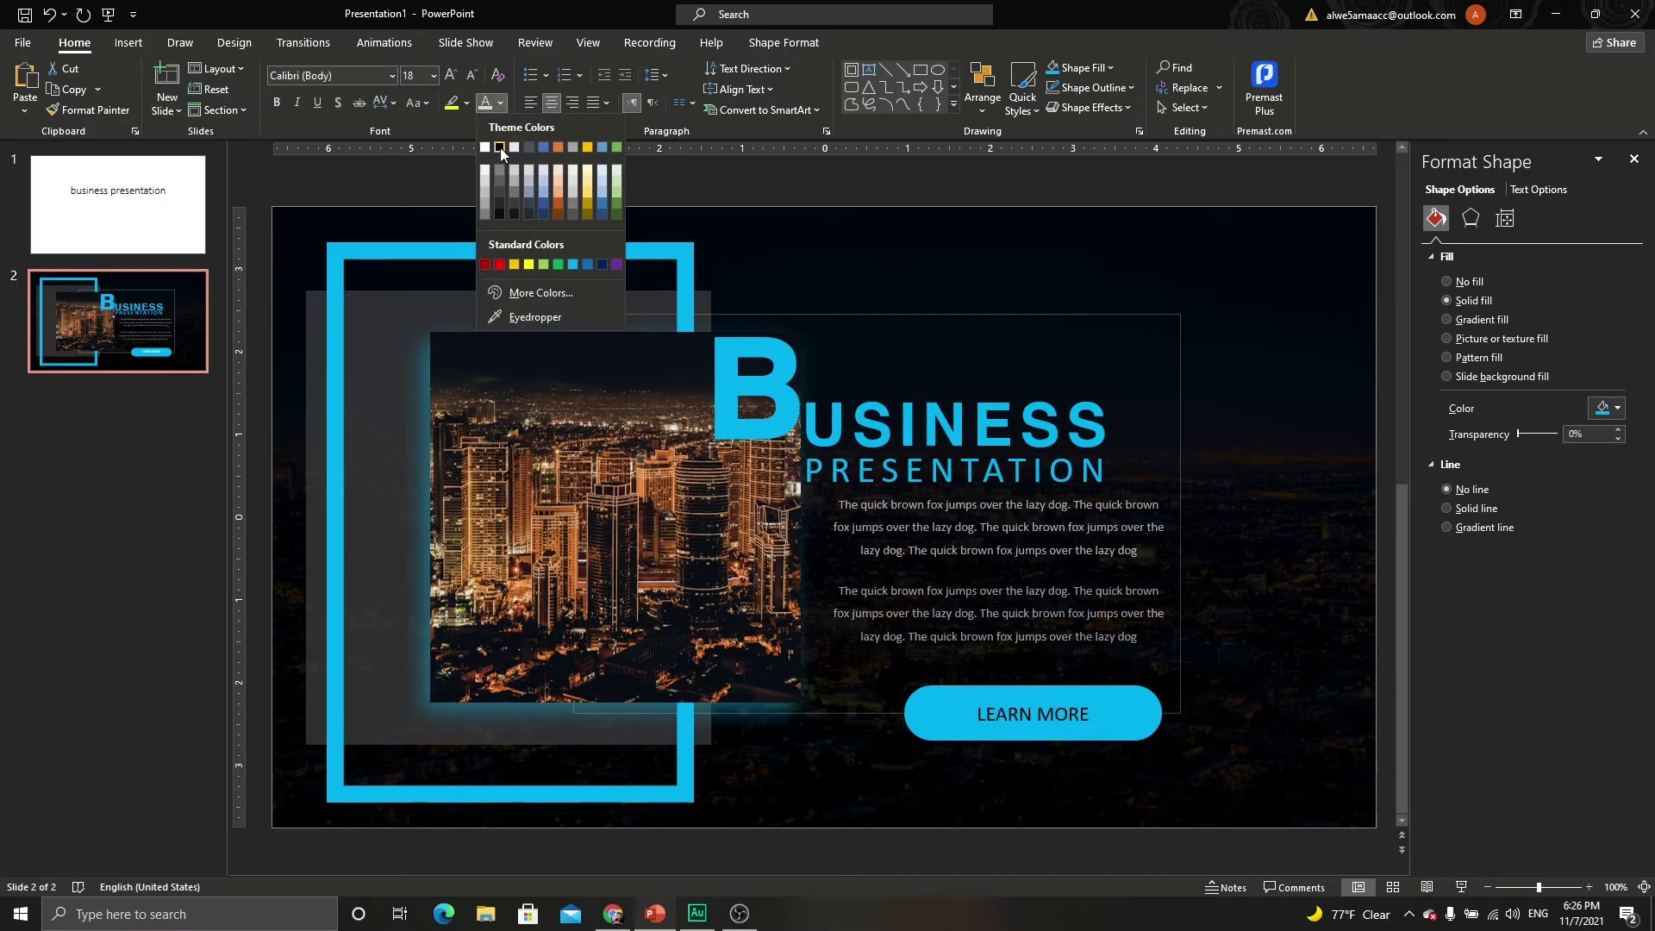
click(500, 148)
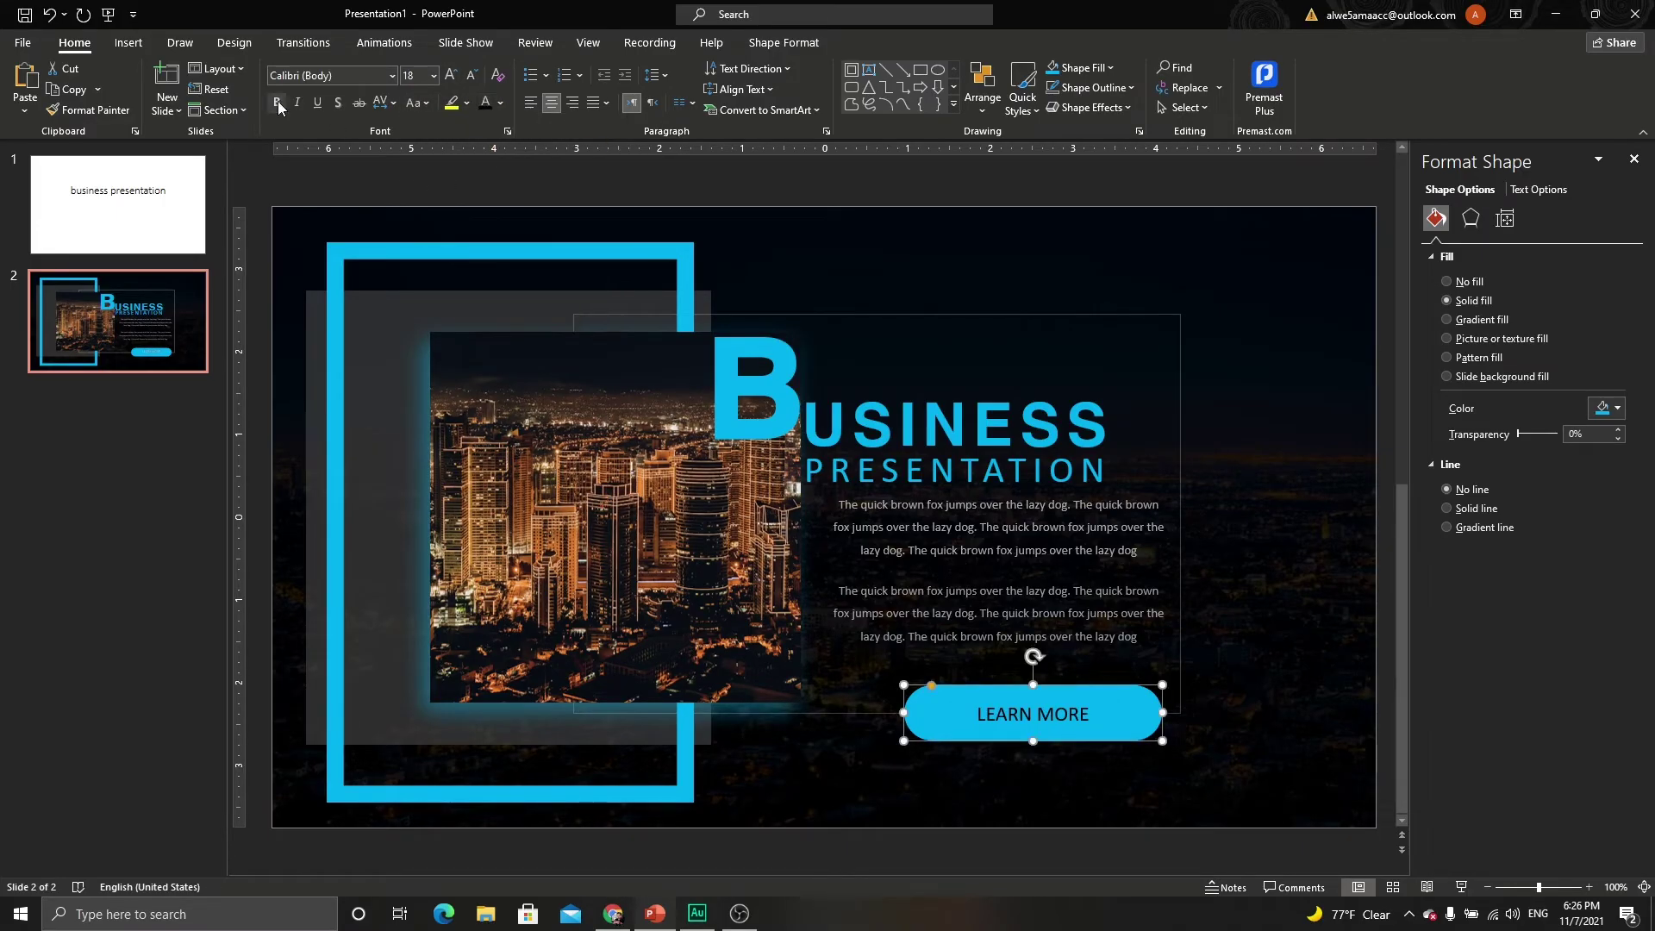
Give LEARN MORE Very Loose spacing at 14 pt and make the button narrower and shorter.
click(393, 103)
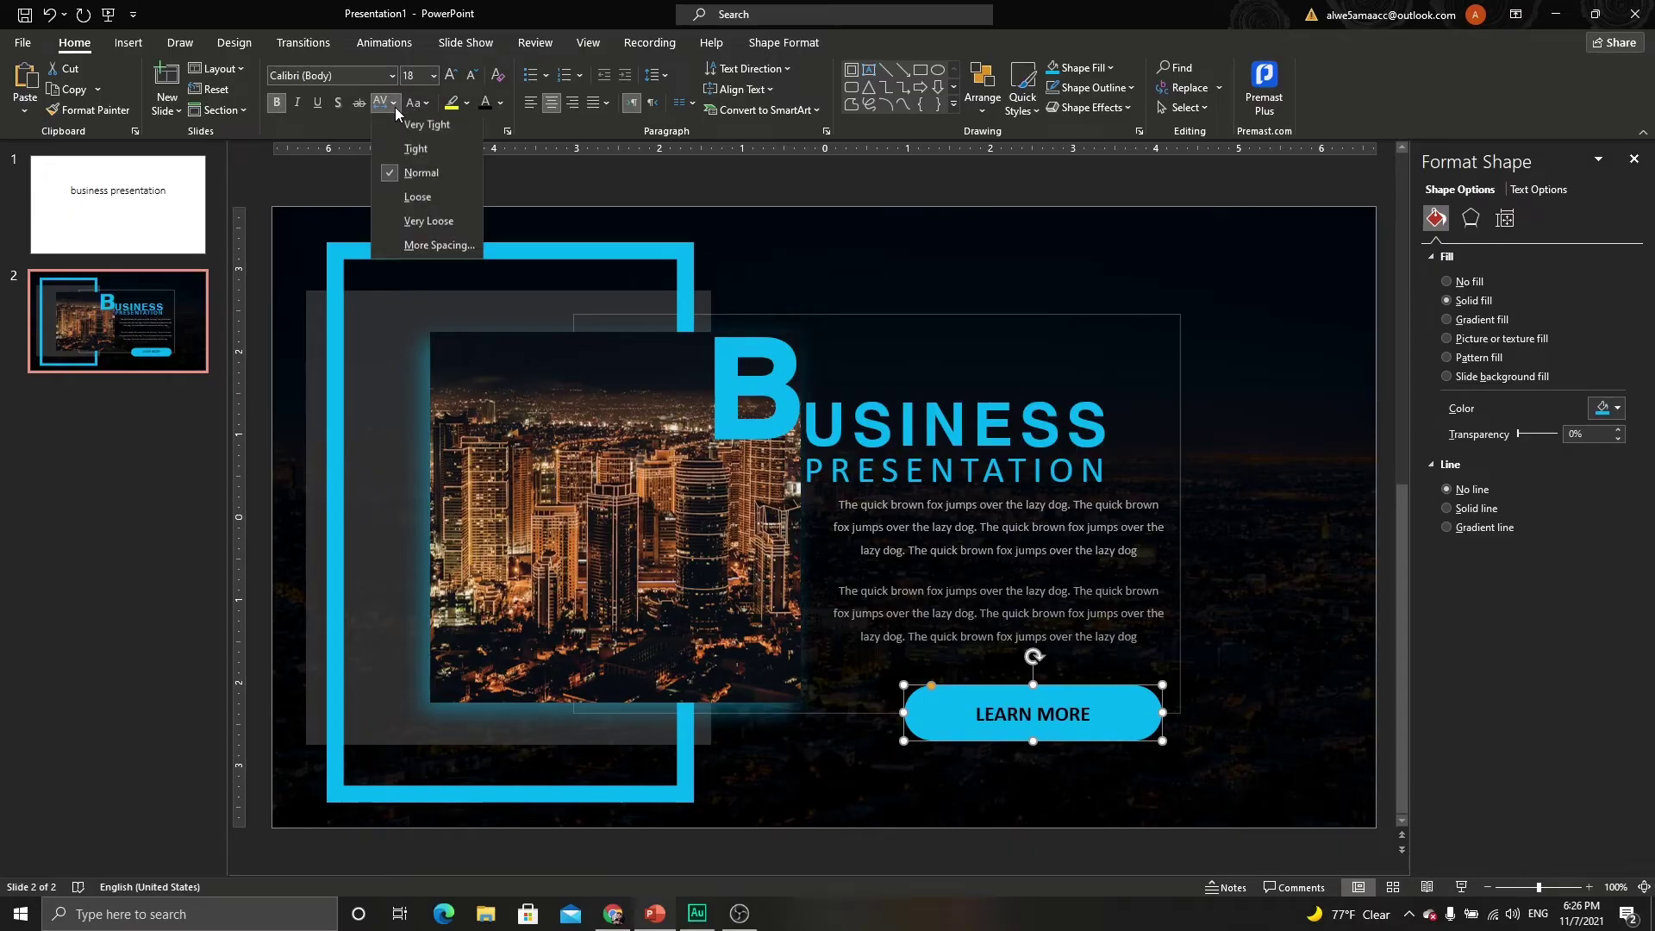
click(417, 222)
click(473, 75)
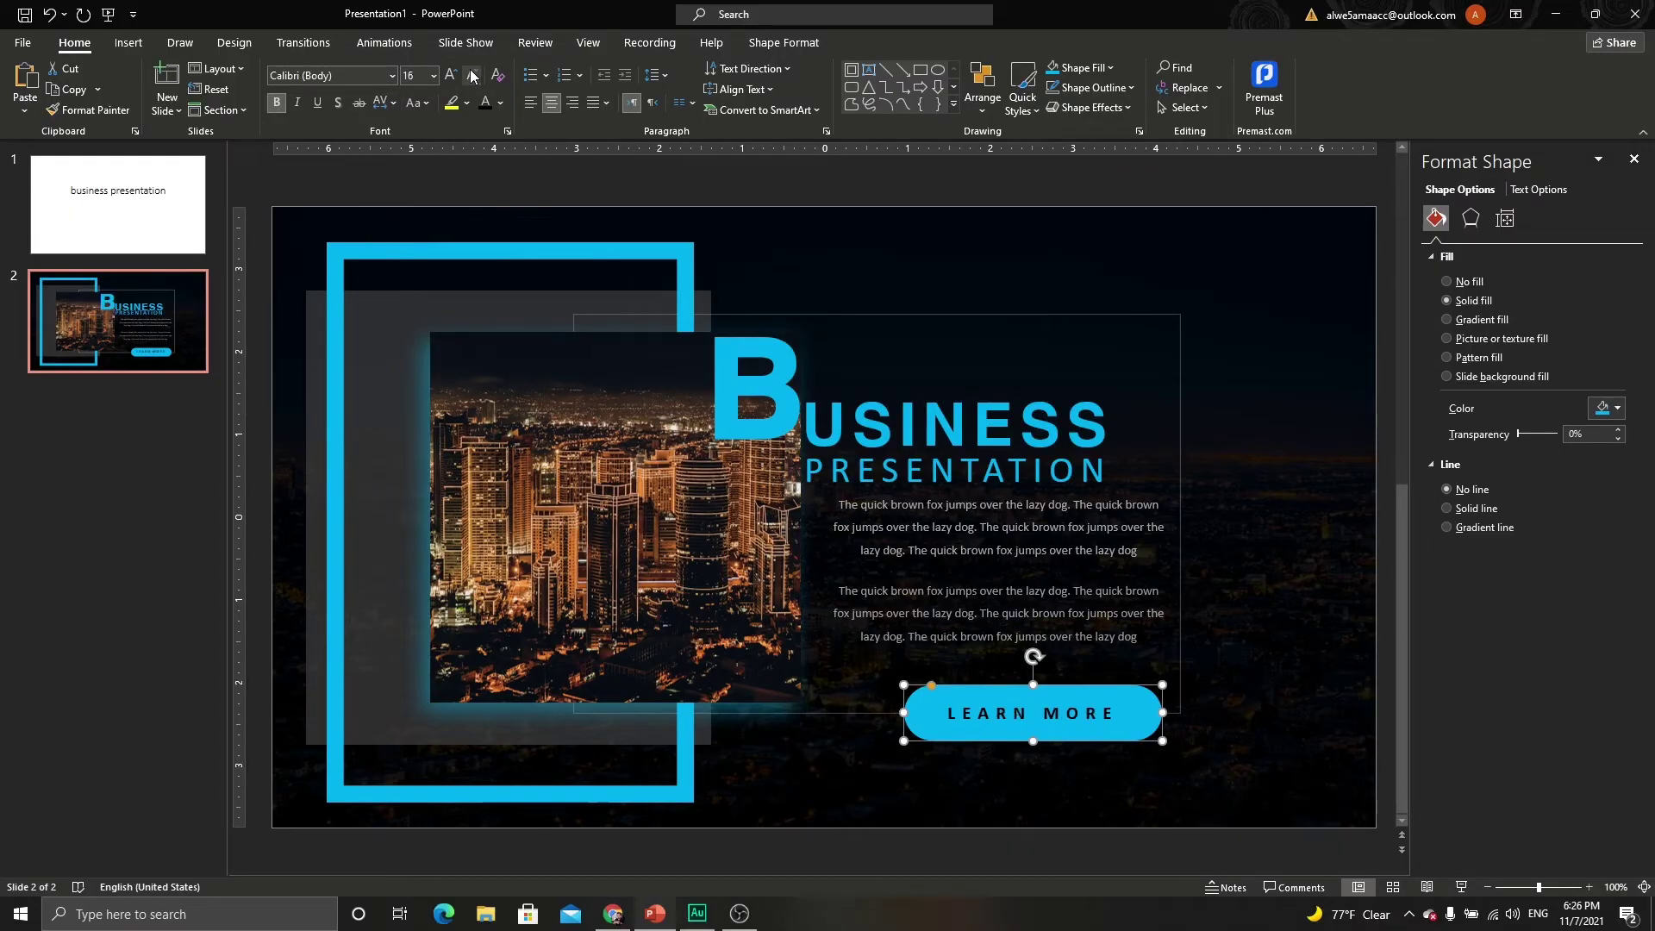
click(472, 76)
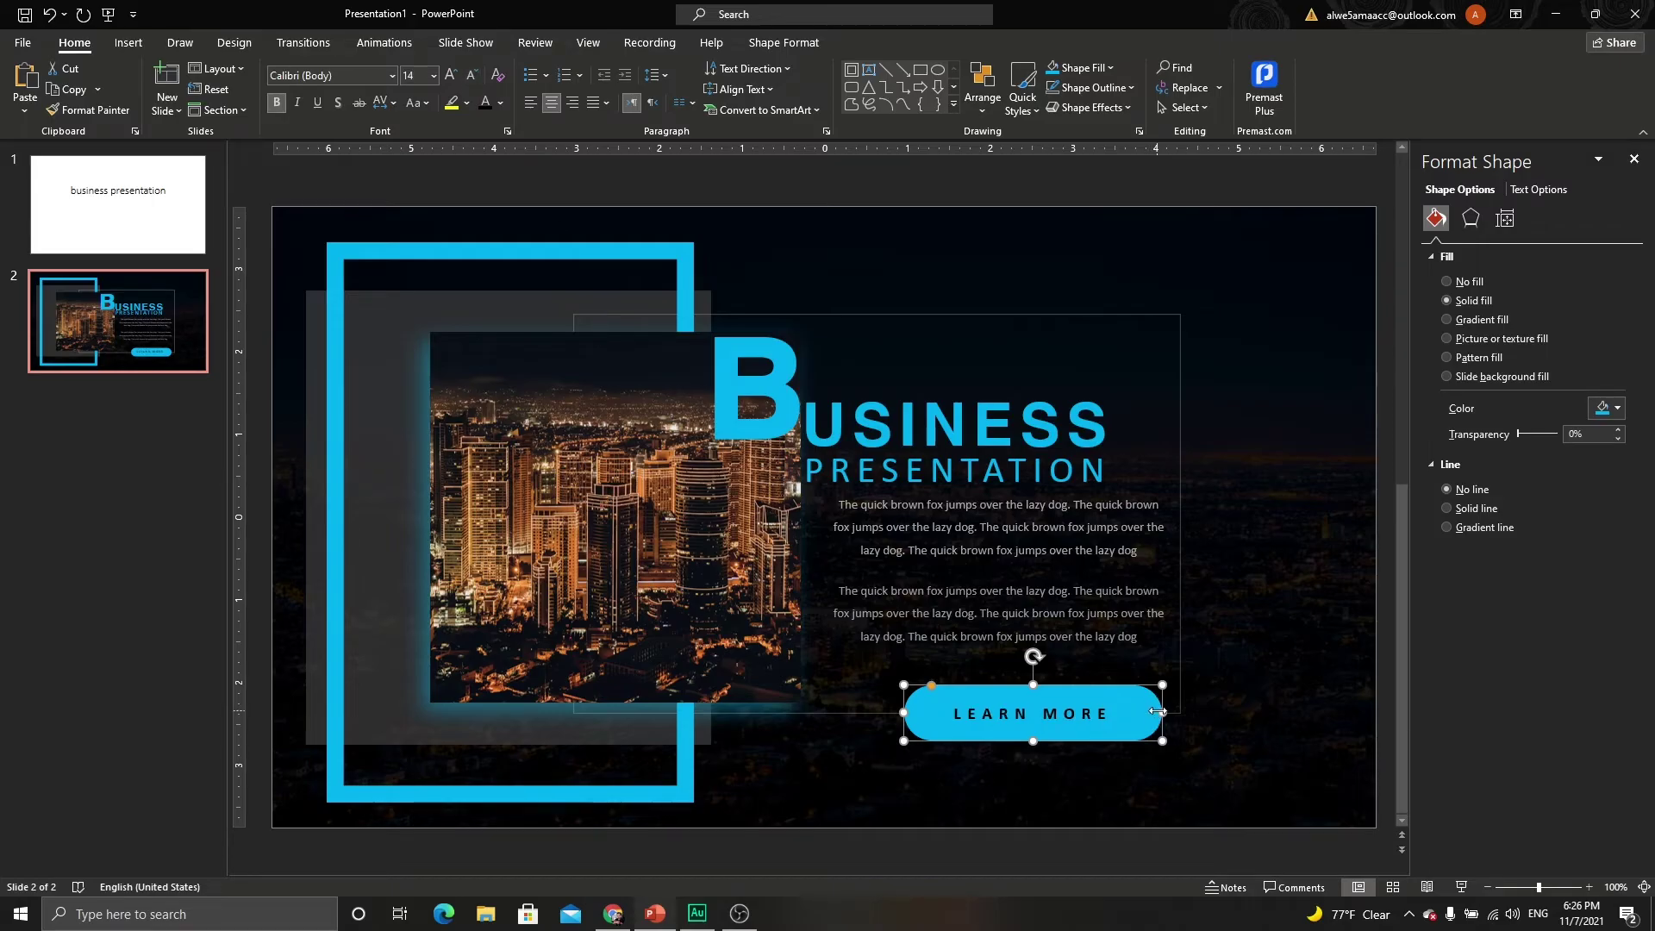
mouse_move(1161, 712)
mouse_down()
mouse_move(1095, 712)
mouse_move(1112, 712)
mouse_up()
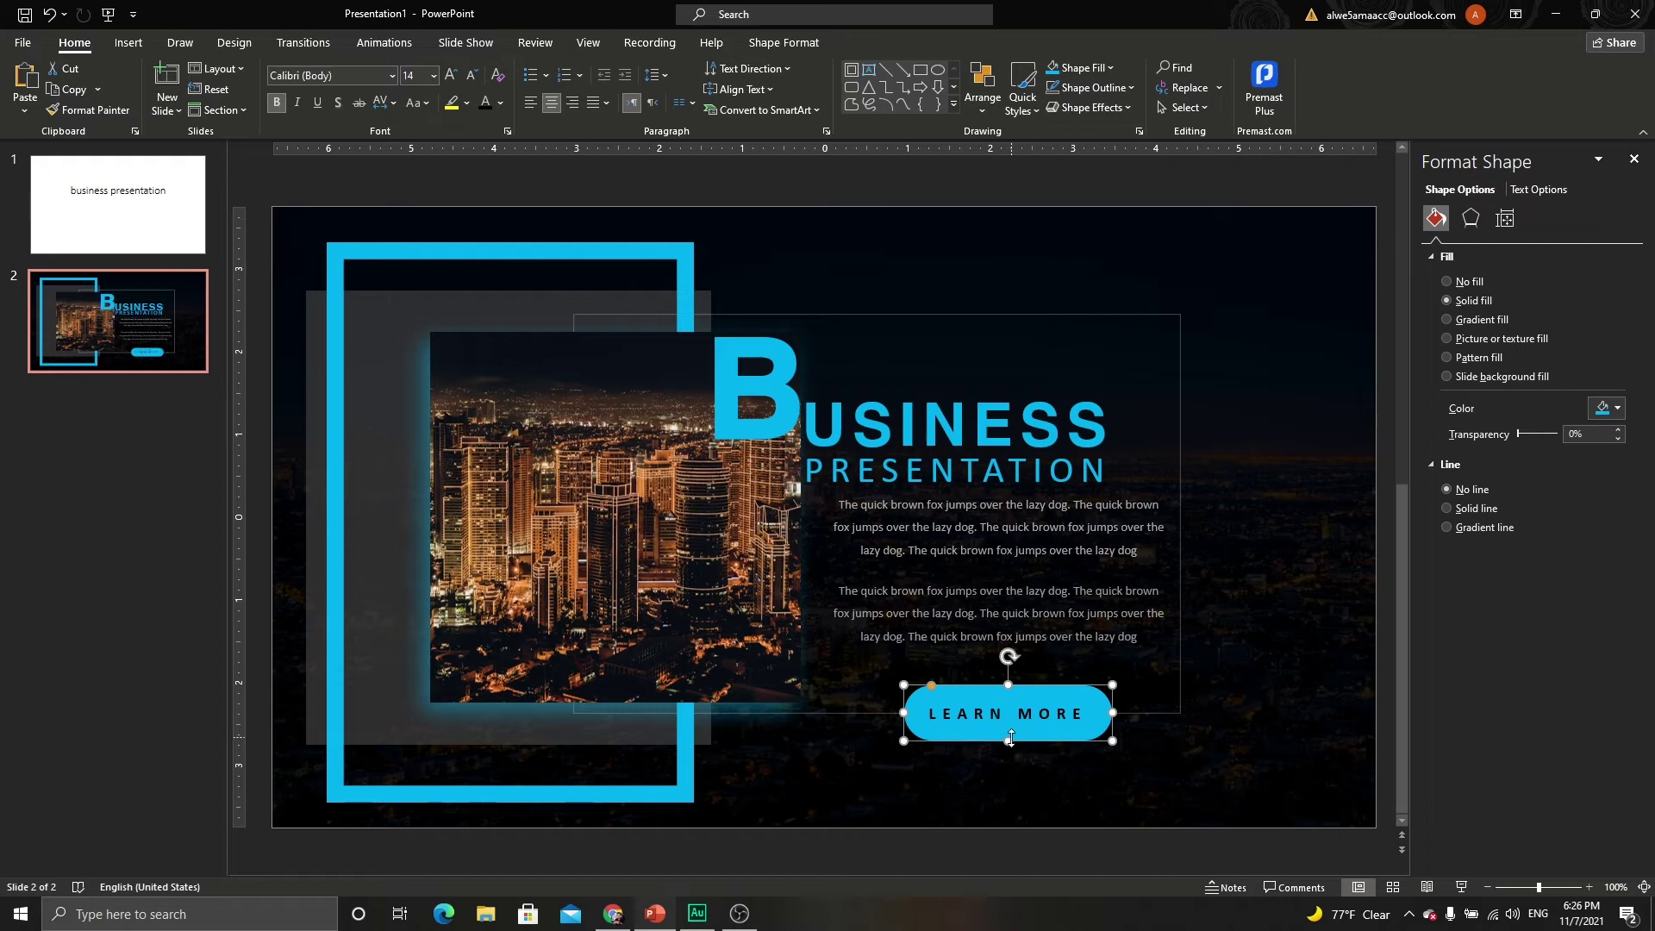
mouse_move(1010, 739)
mouse_down()
mouse_move(1011, 720)
mouse_move(1079, 724)
mouse_up()
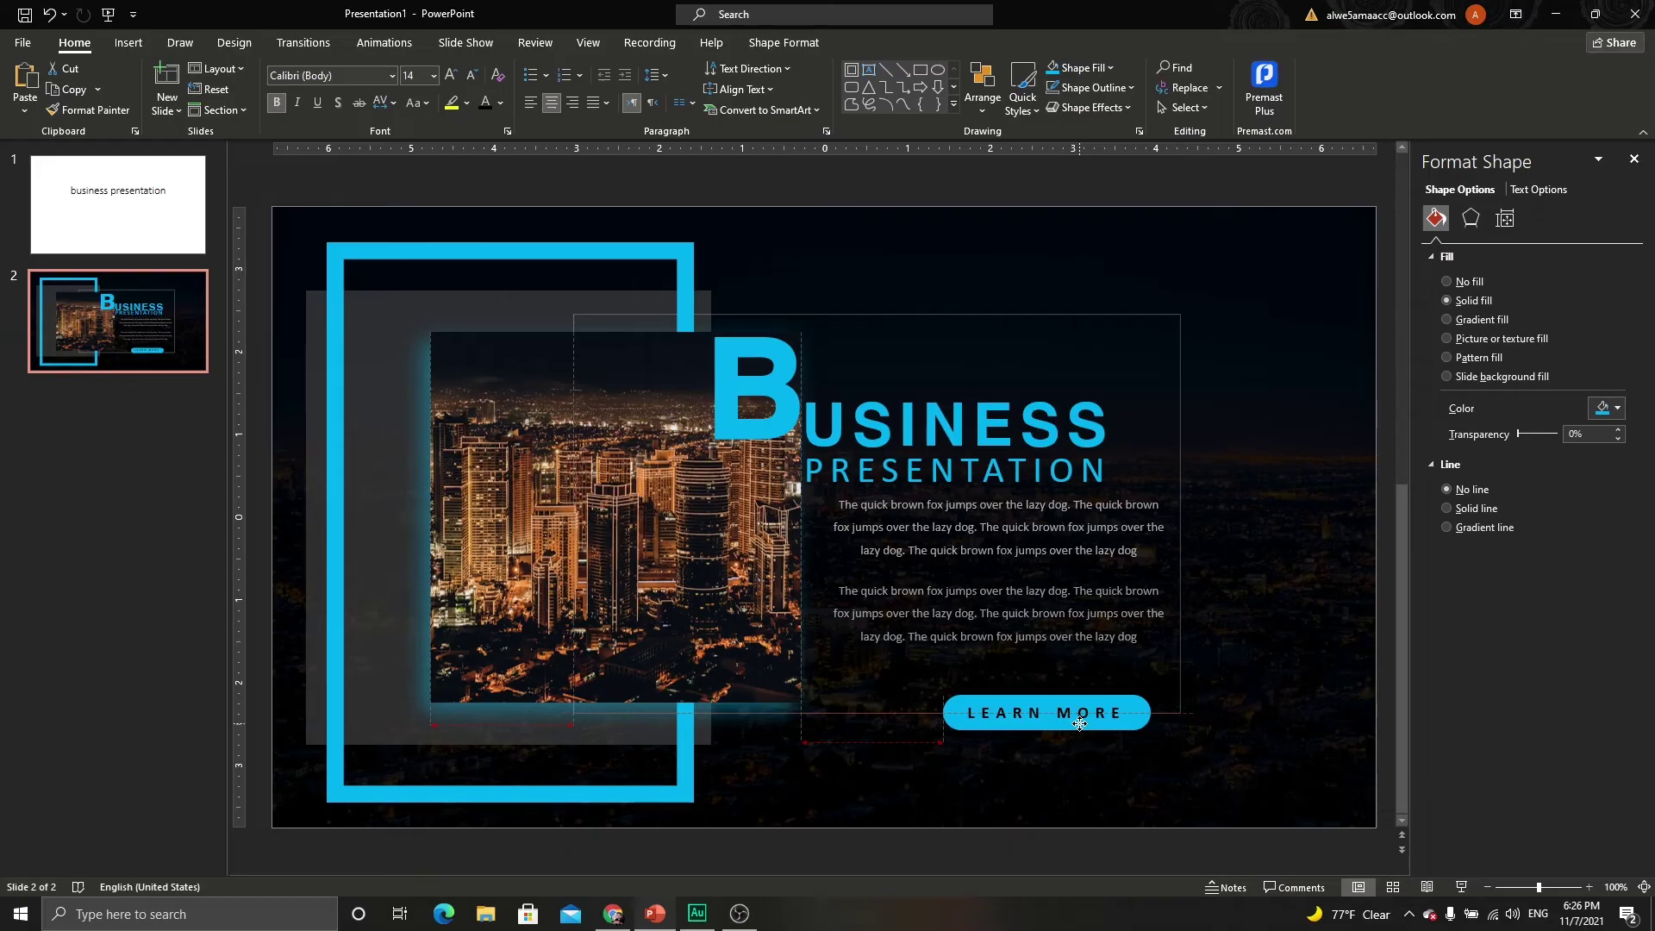
click(1033, 664)
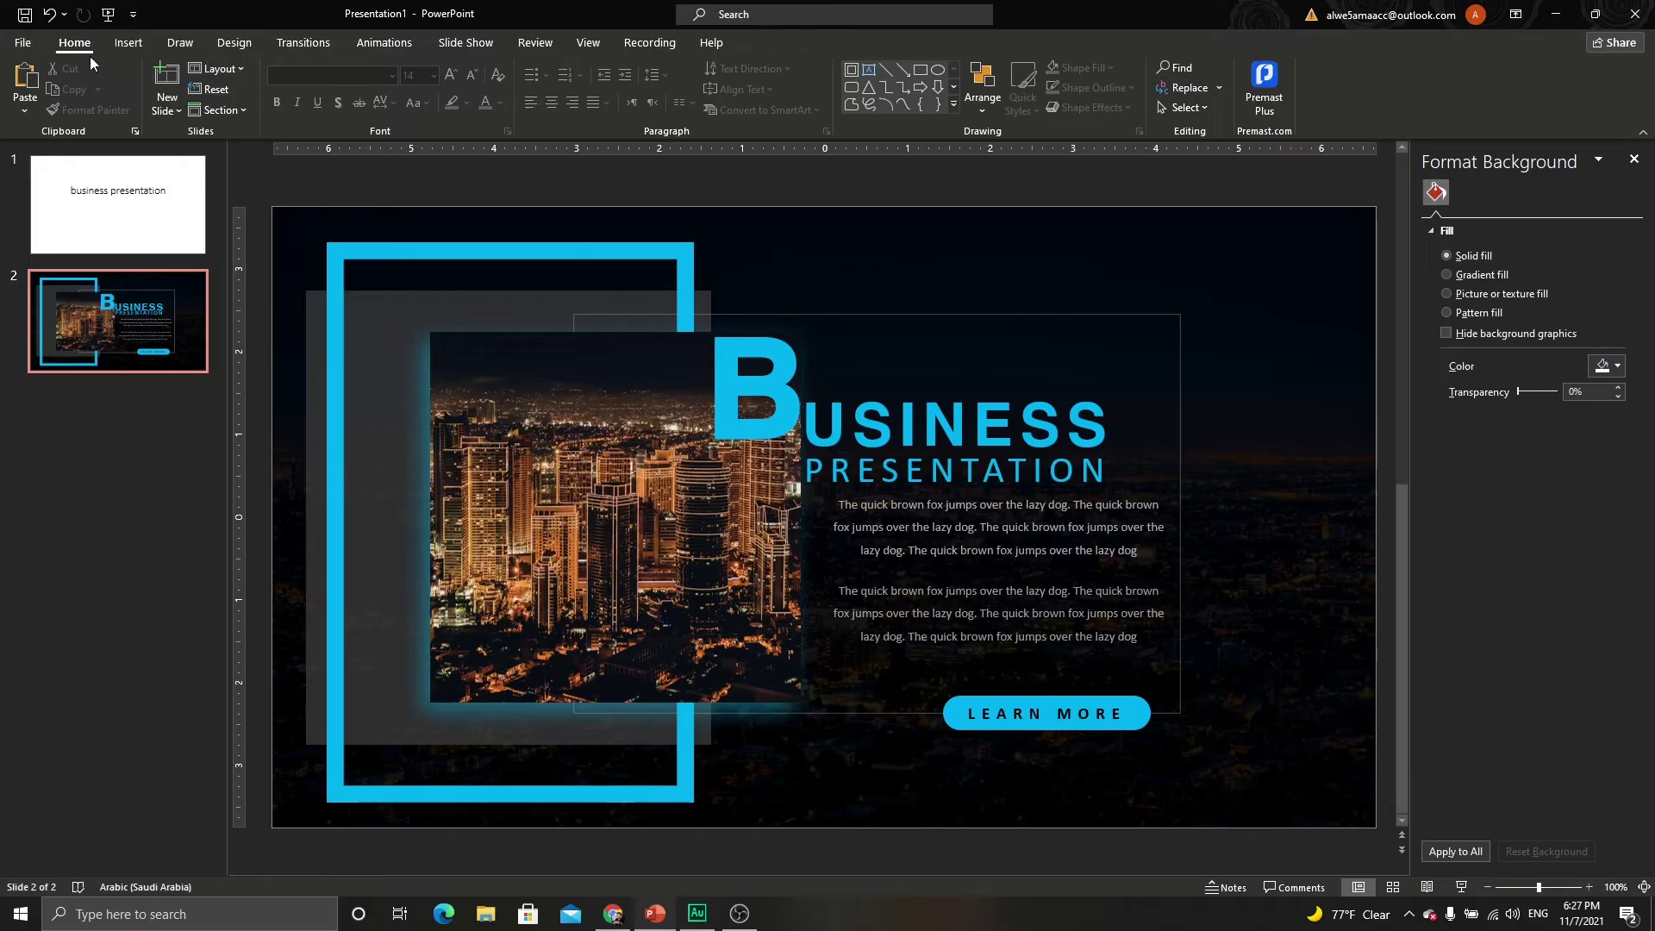
Insert a WordArt text box with the year 2022, coloured white and bold.
click(129, 43)
click(861, 86)
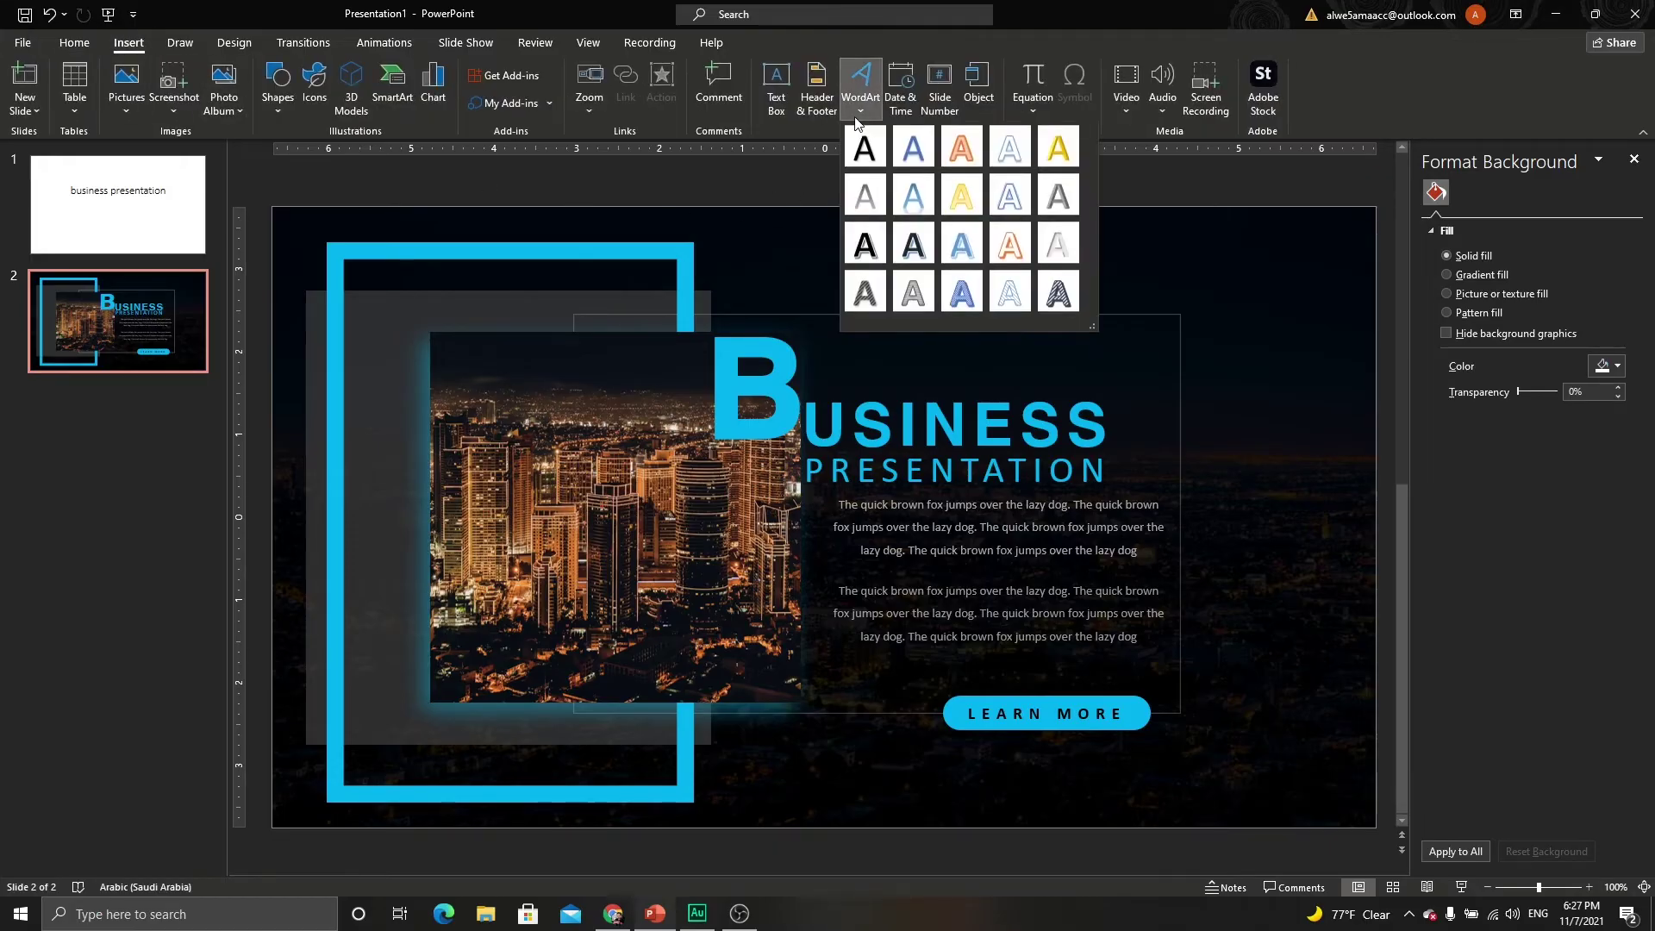
click(865, 140)
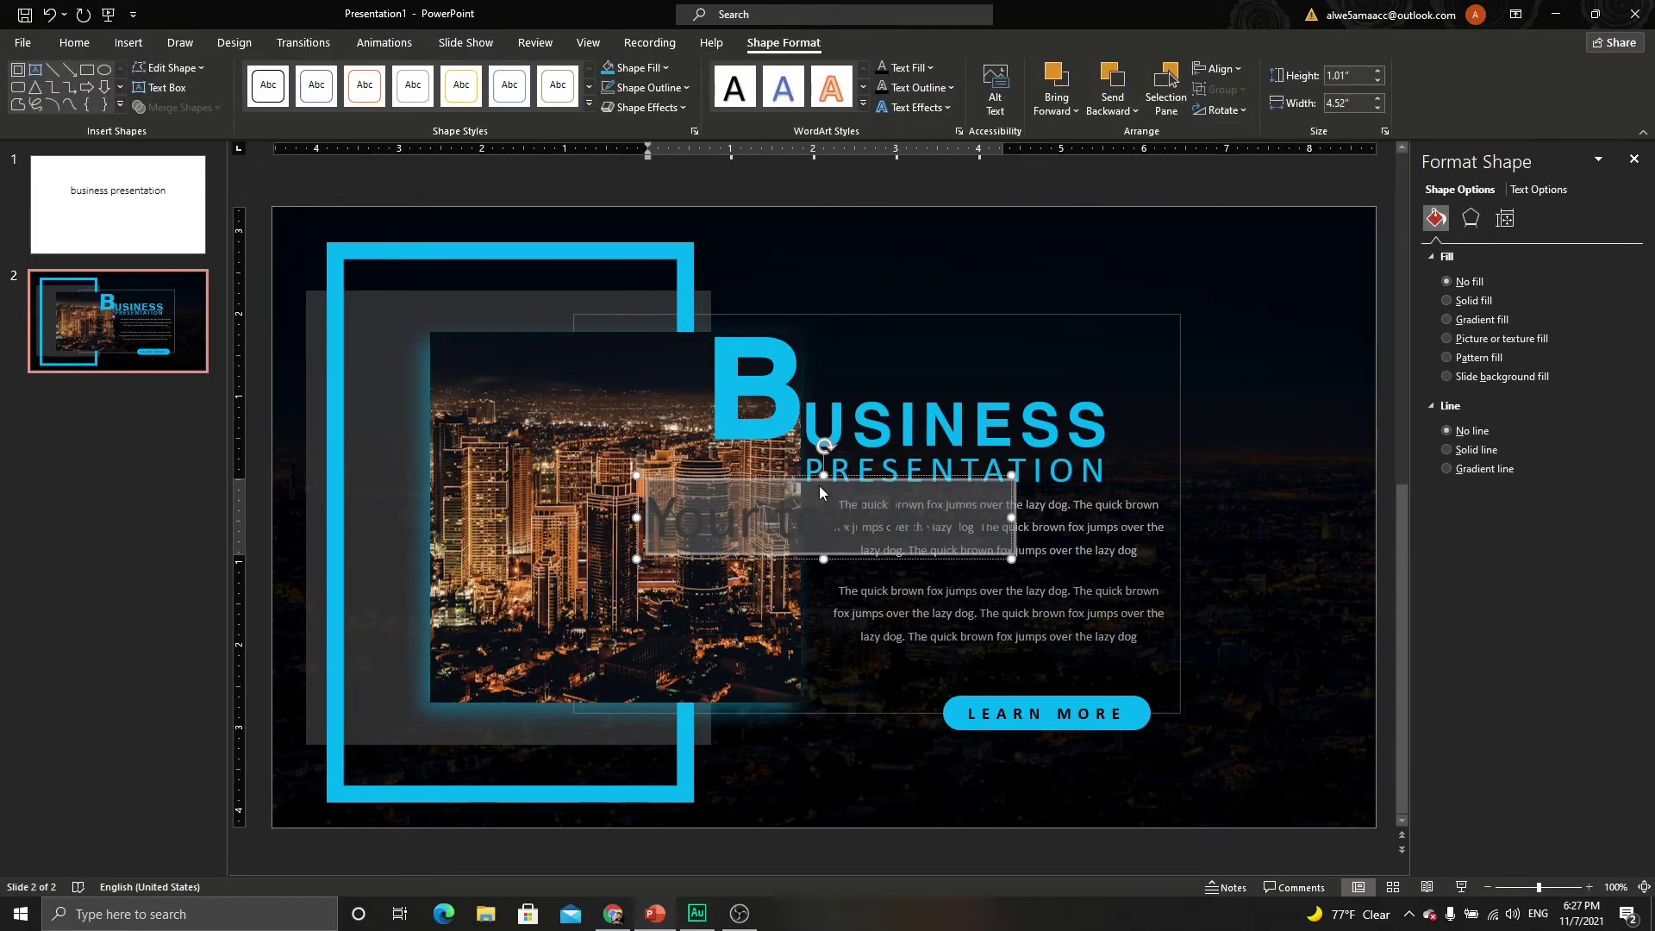
text(2021)
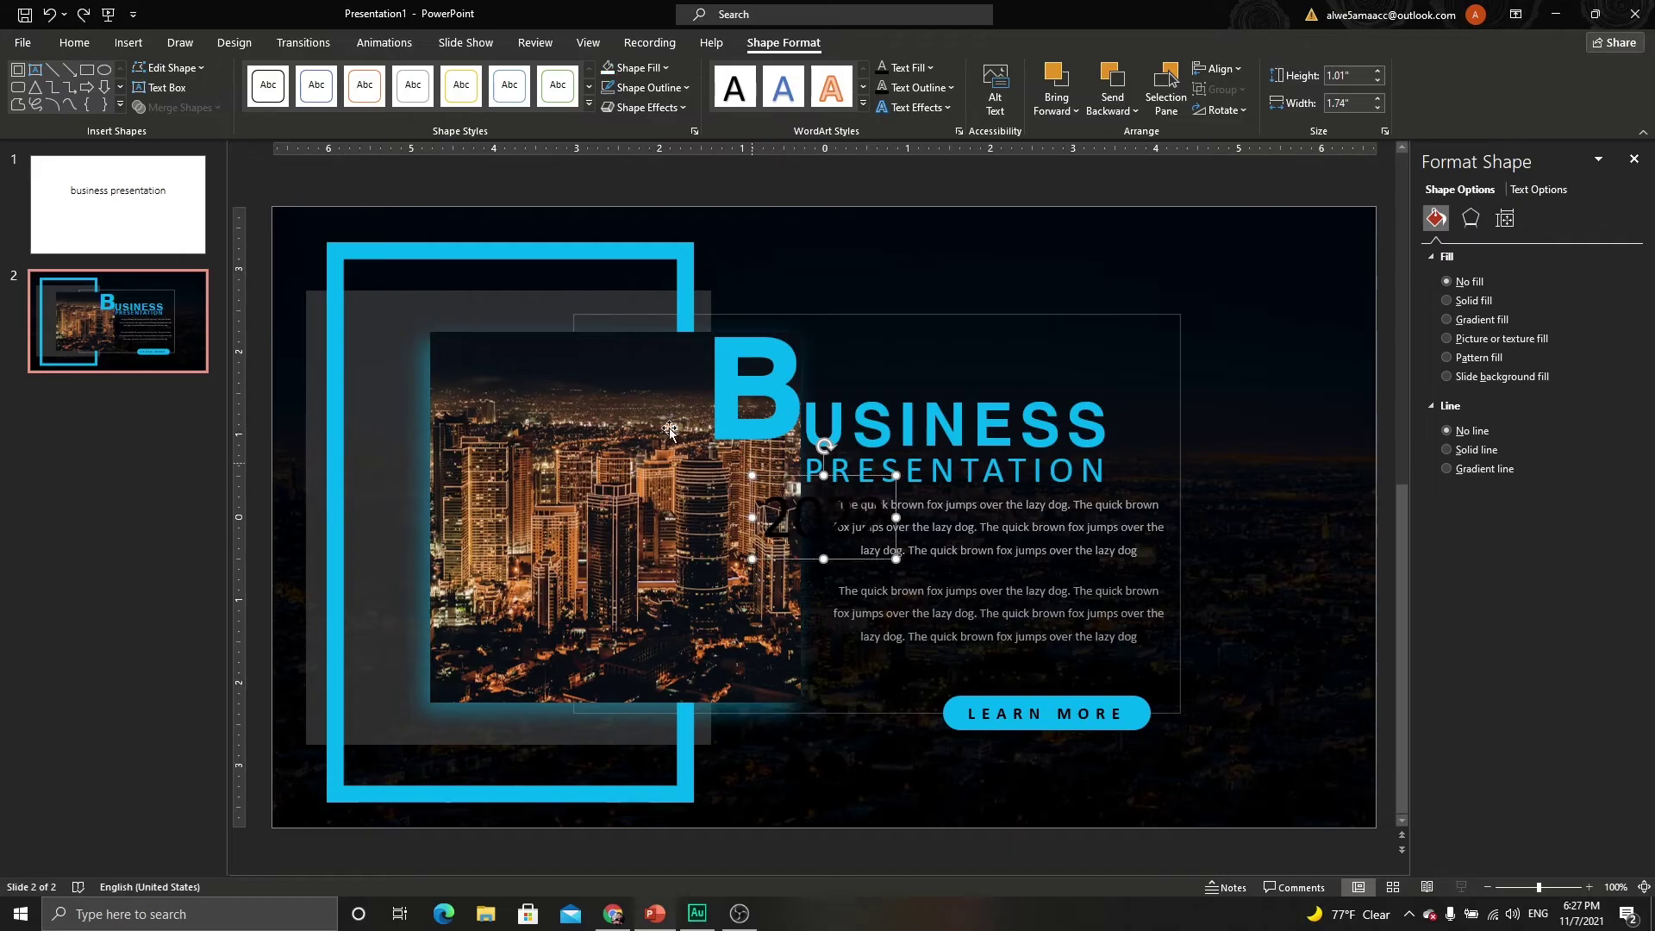
click(74, 43)
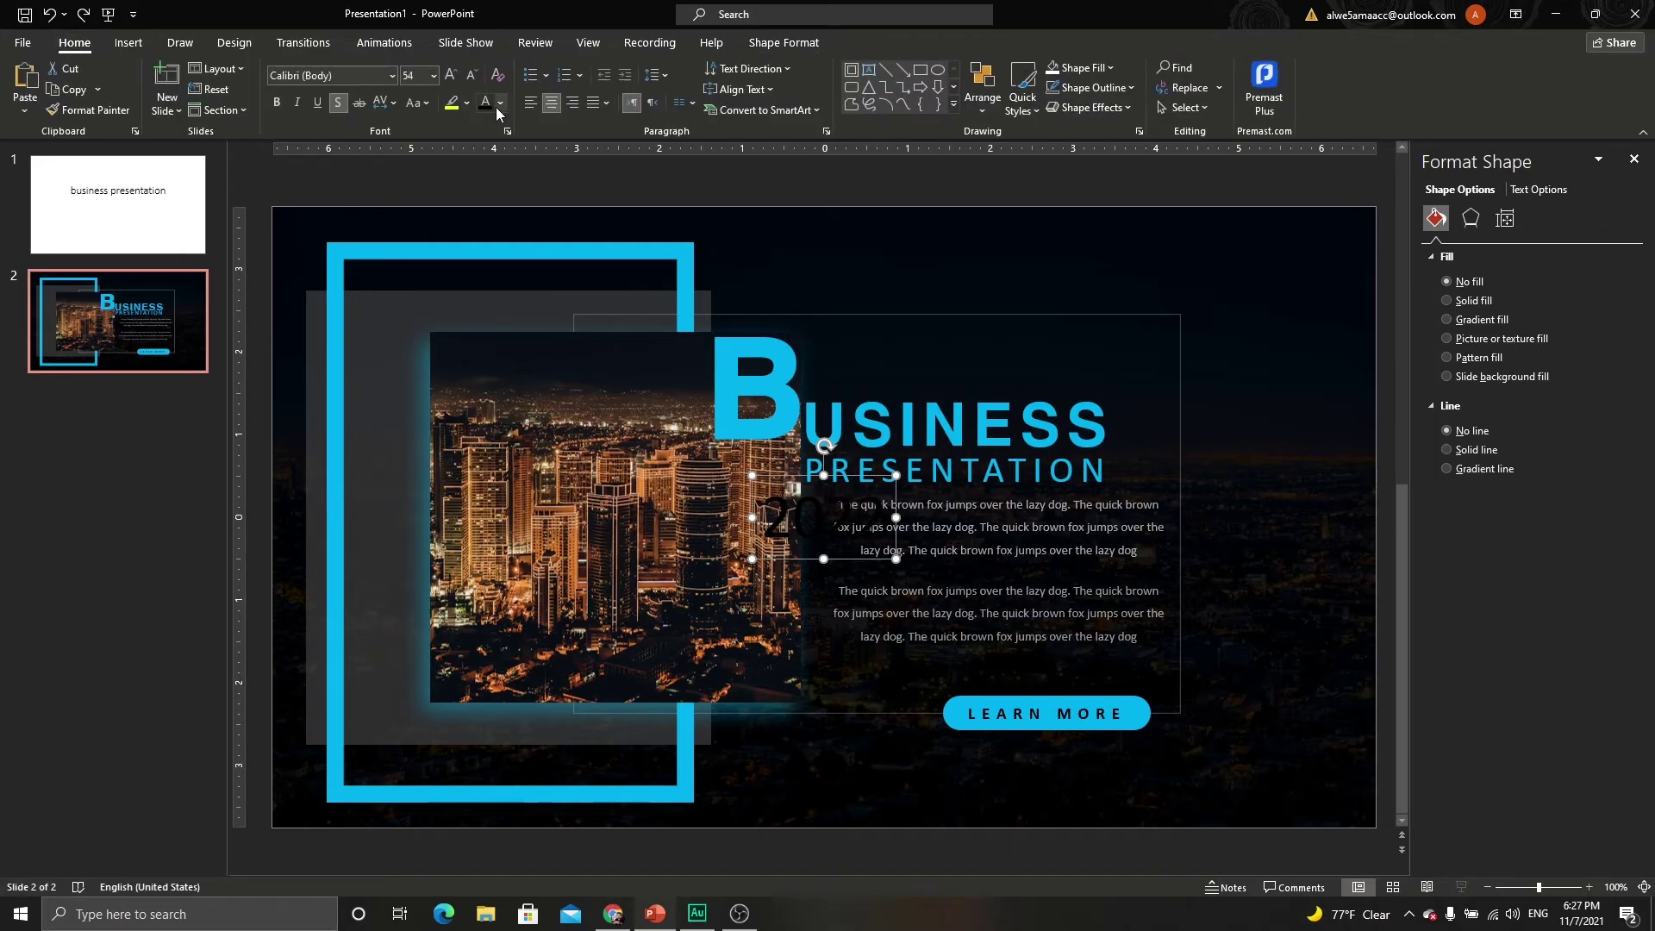
click(499, 103)
click(485, 149)
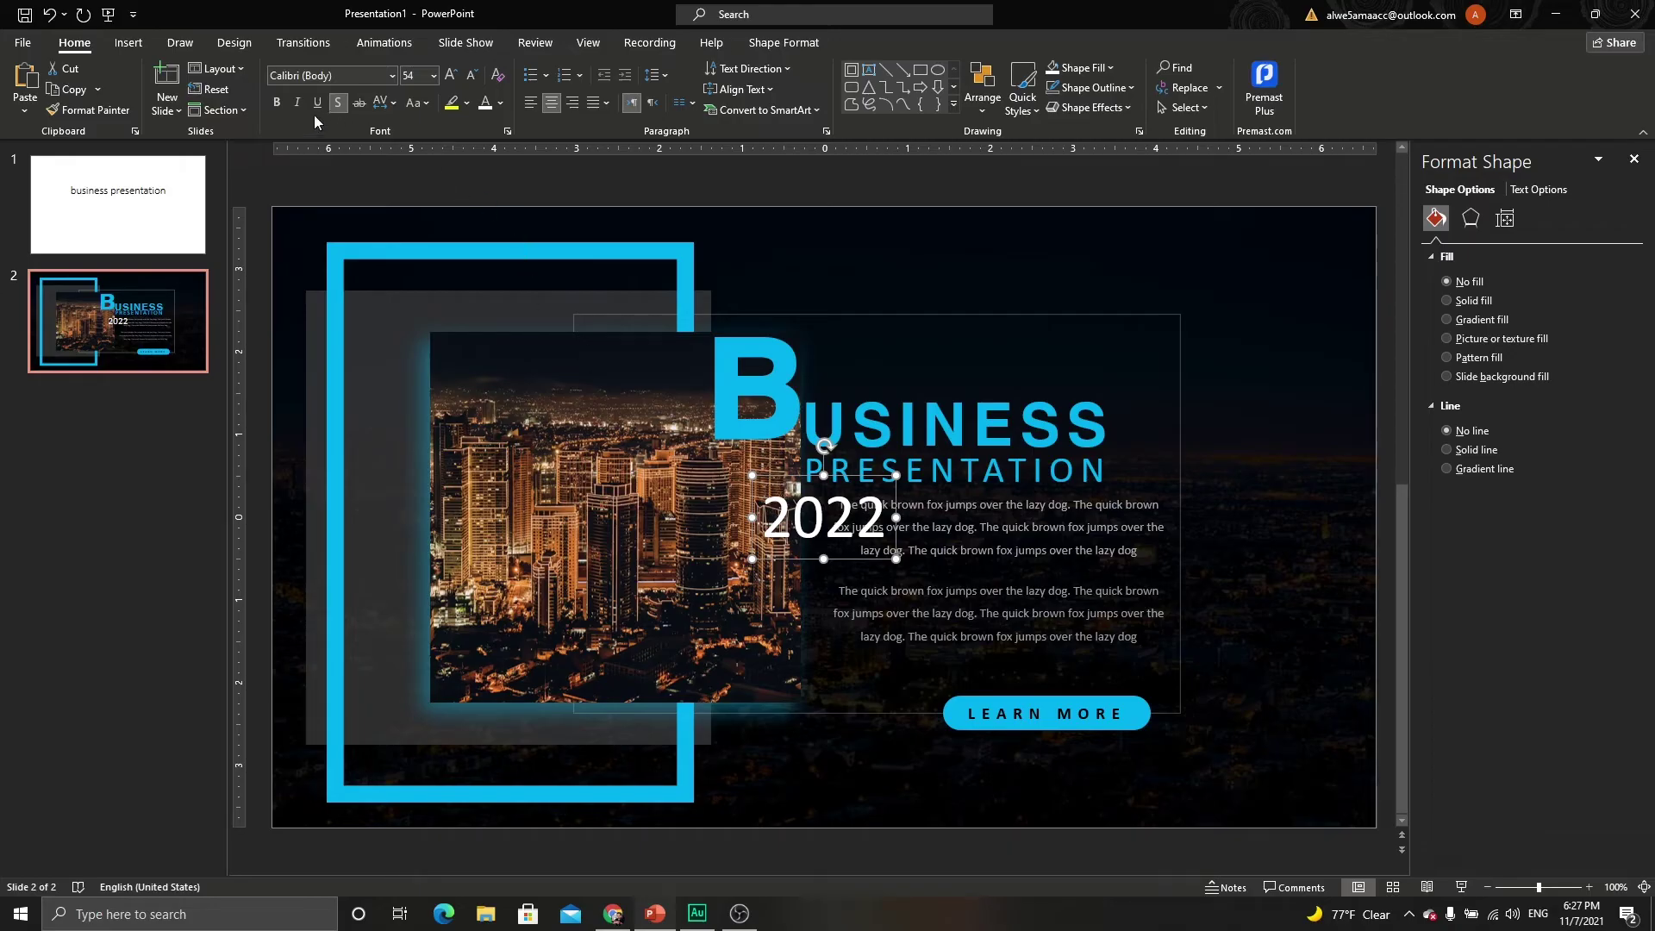
click(276, 102)
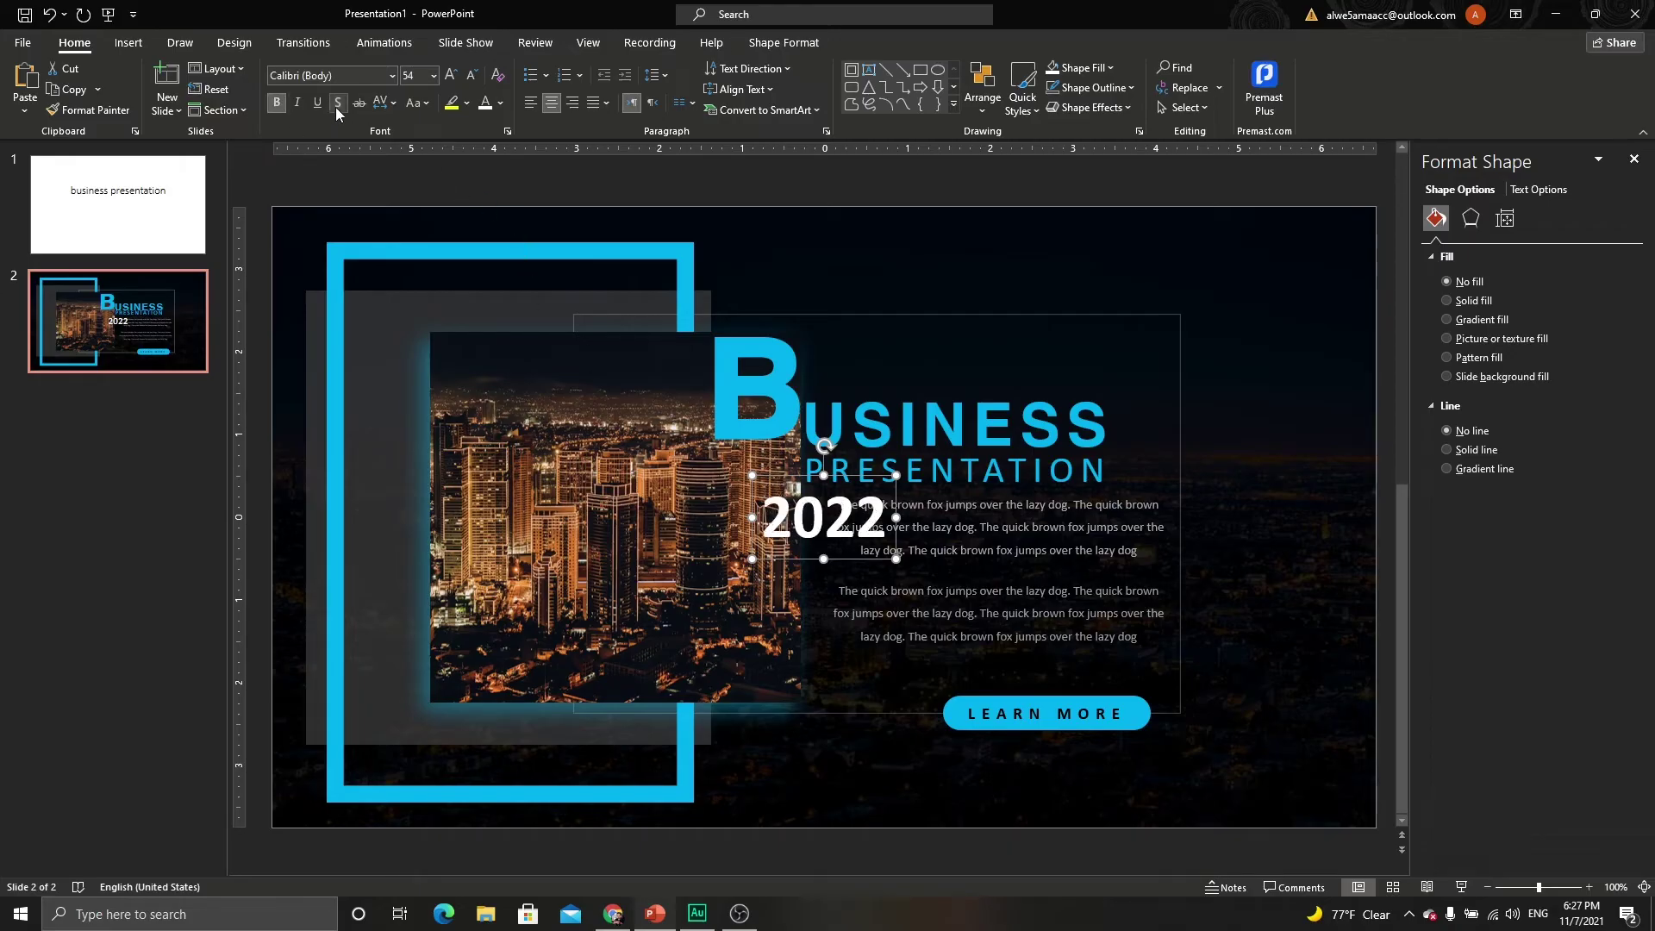
Enlarge 2022 to 115 pt, set it in 29LT Bukra Bold Italic, and move it right.
click(451, 75)
click(451, 75)
click(451, 75)
click(451, 75)
click(451, 75)
click(451, 75)
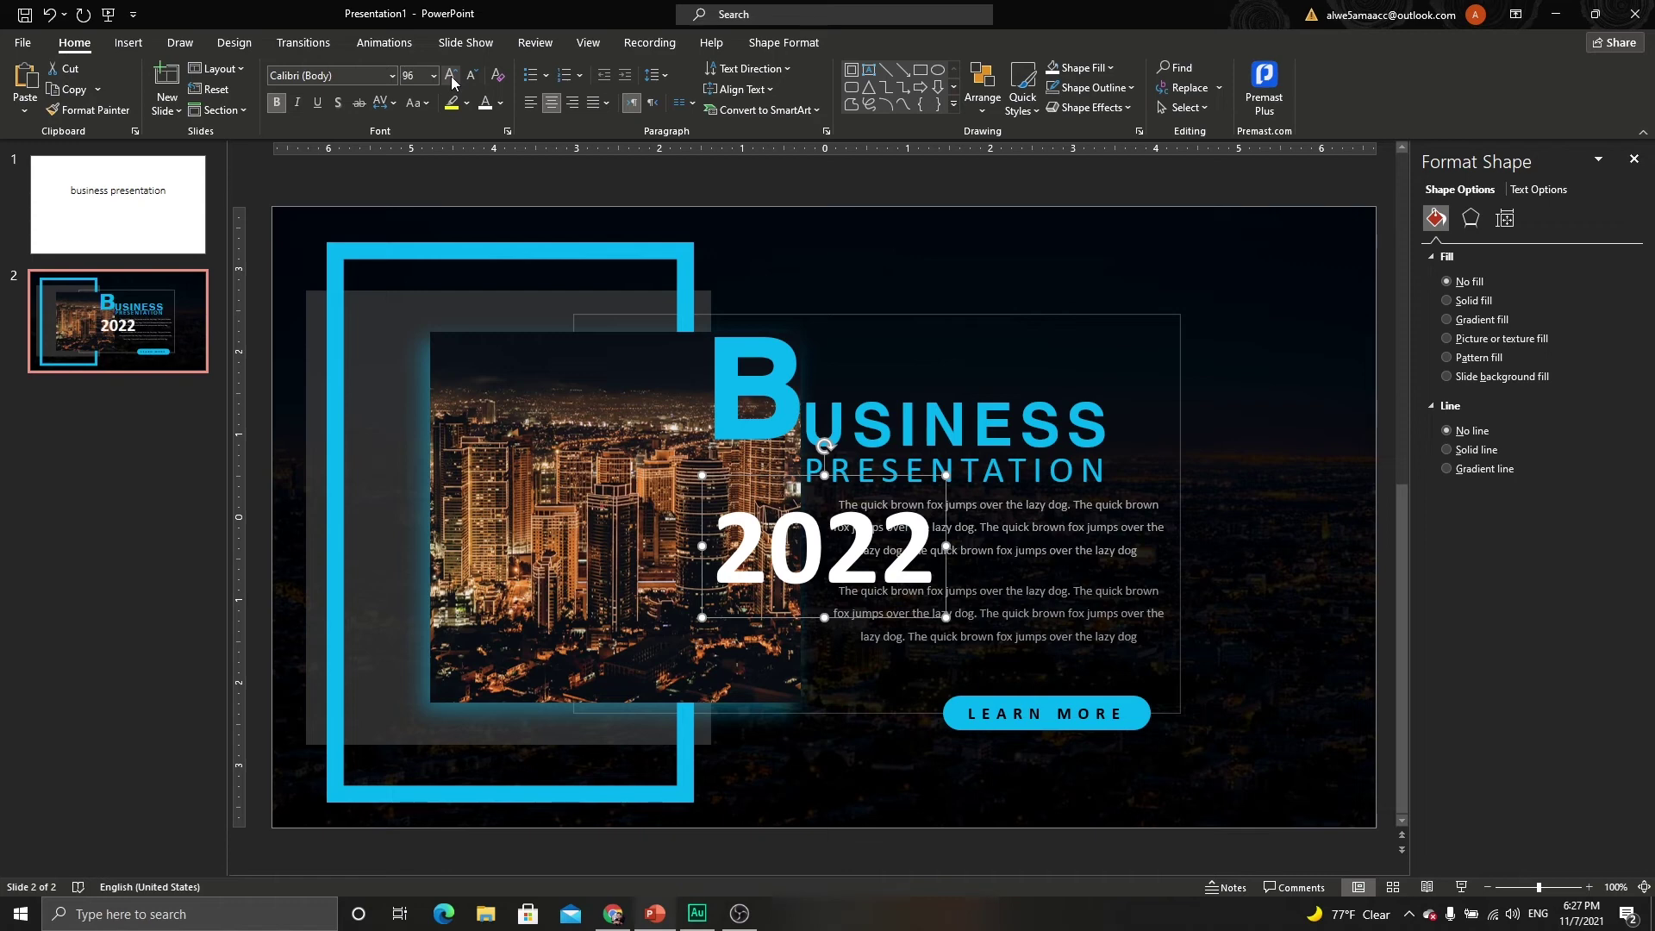
click(451, 75)
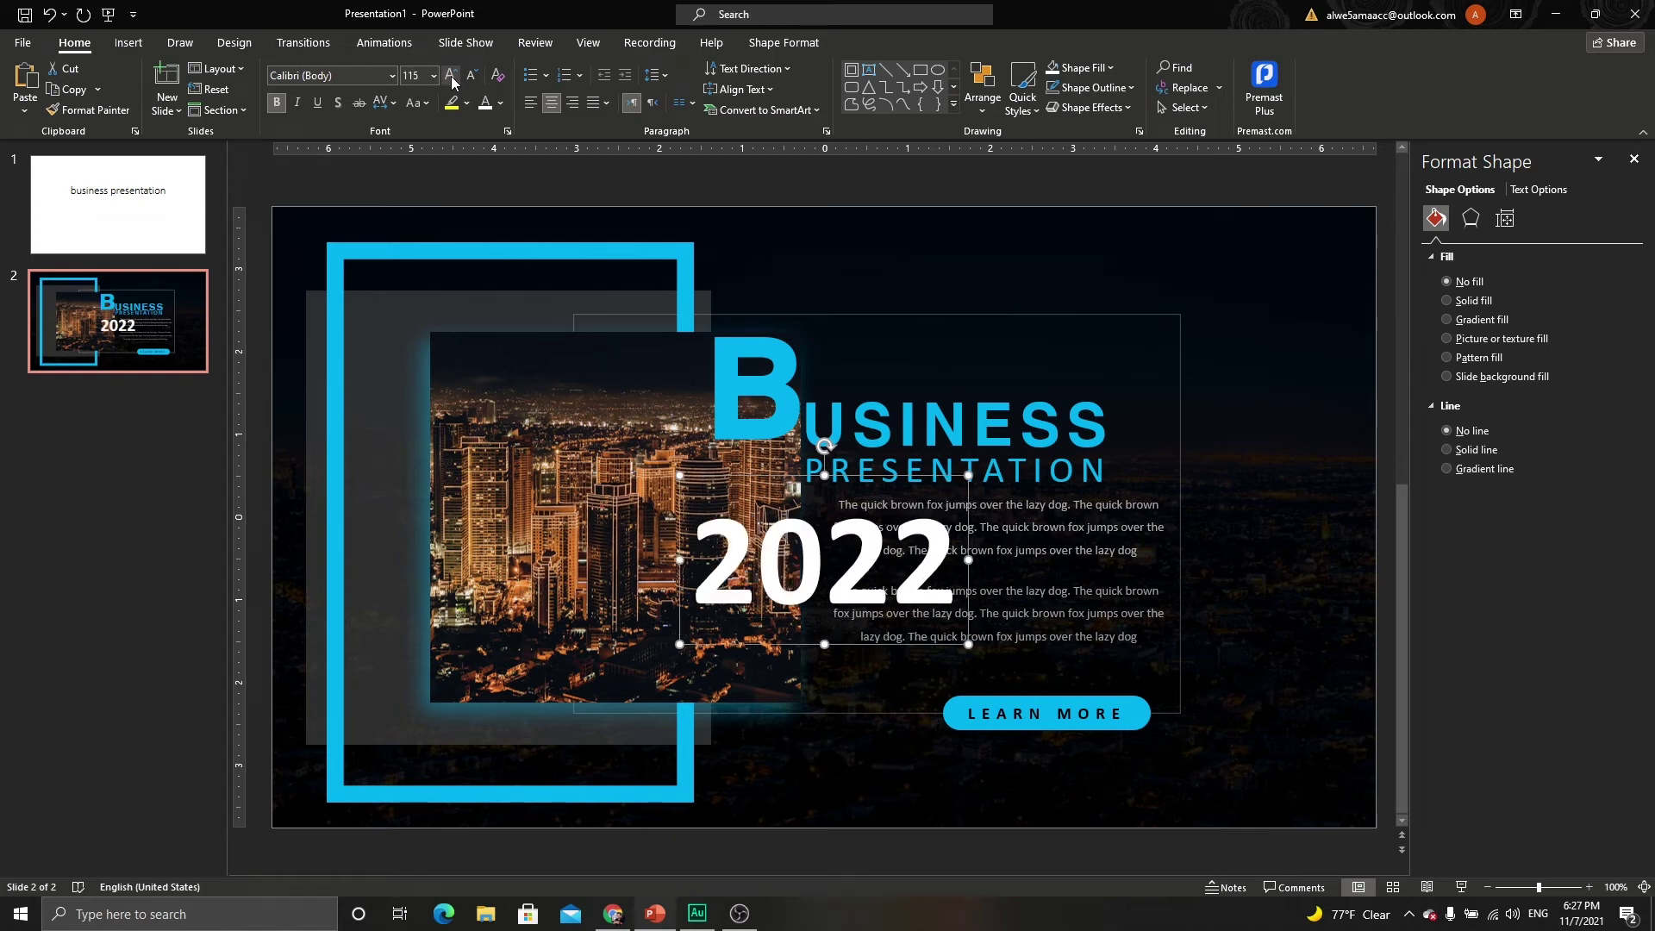
click(391, 76)
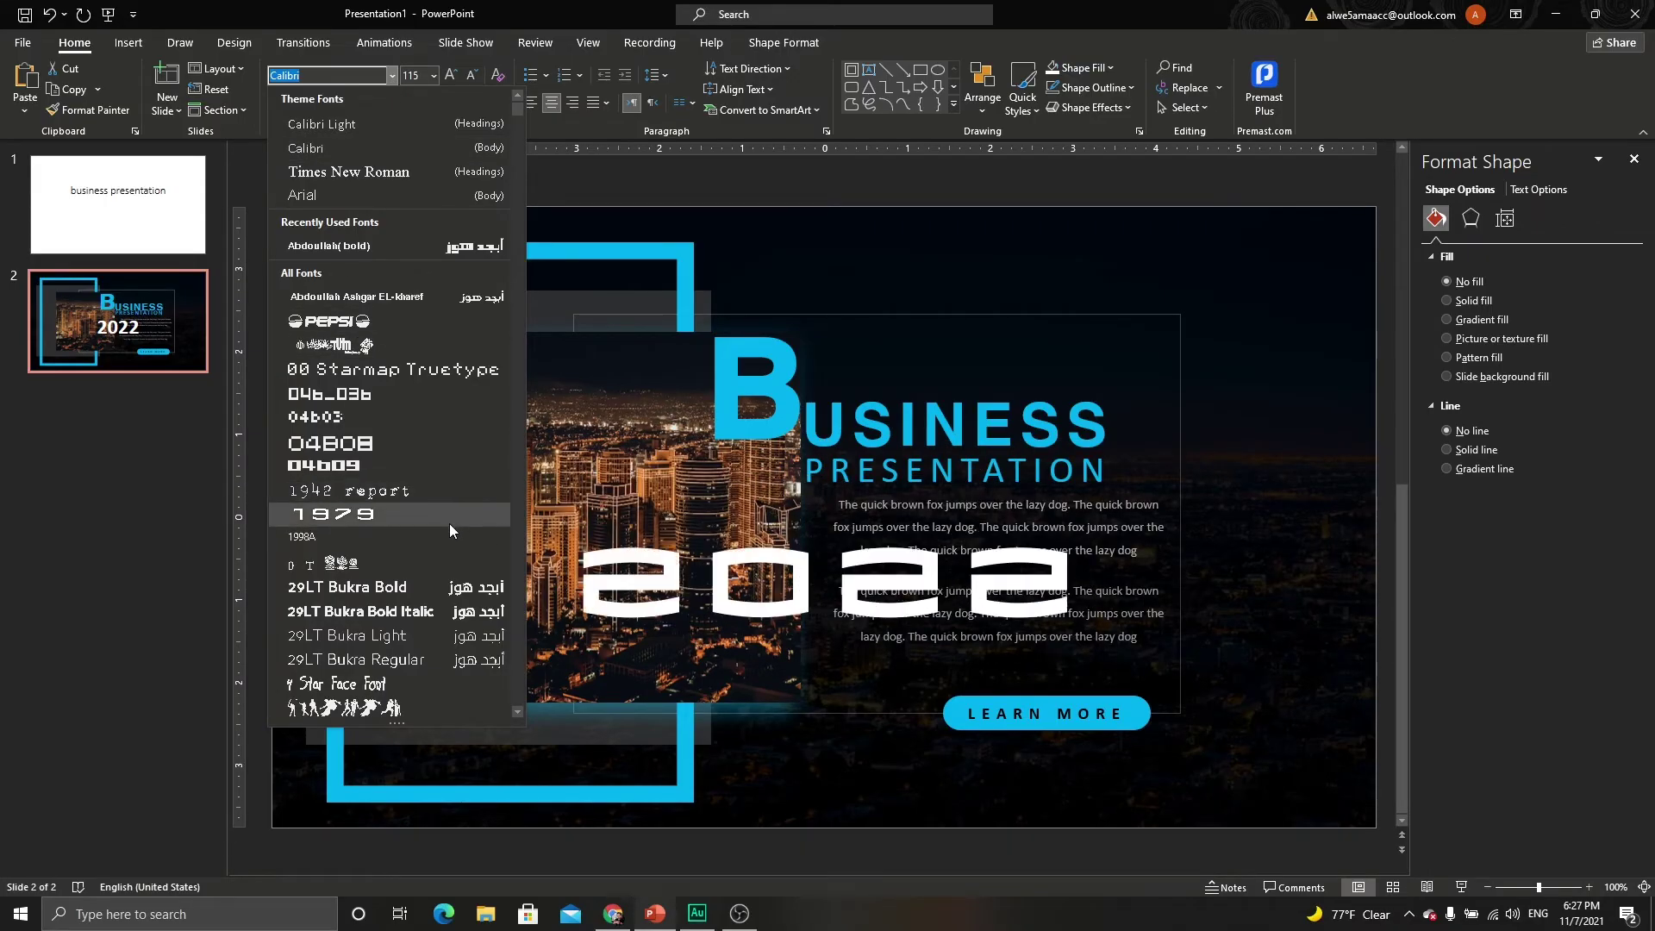
click(388, 611)
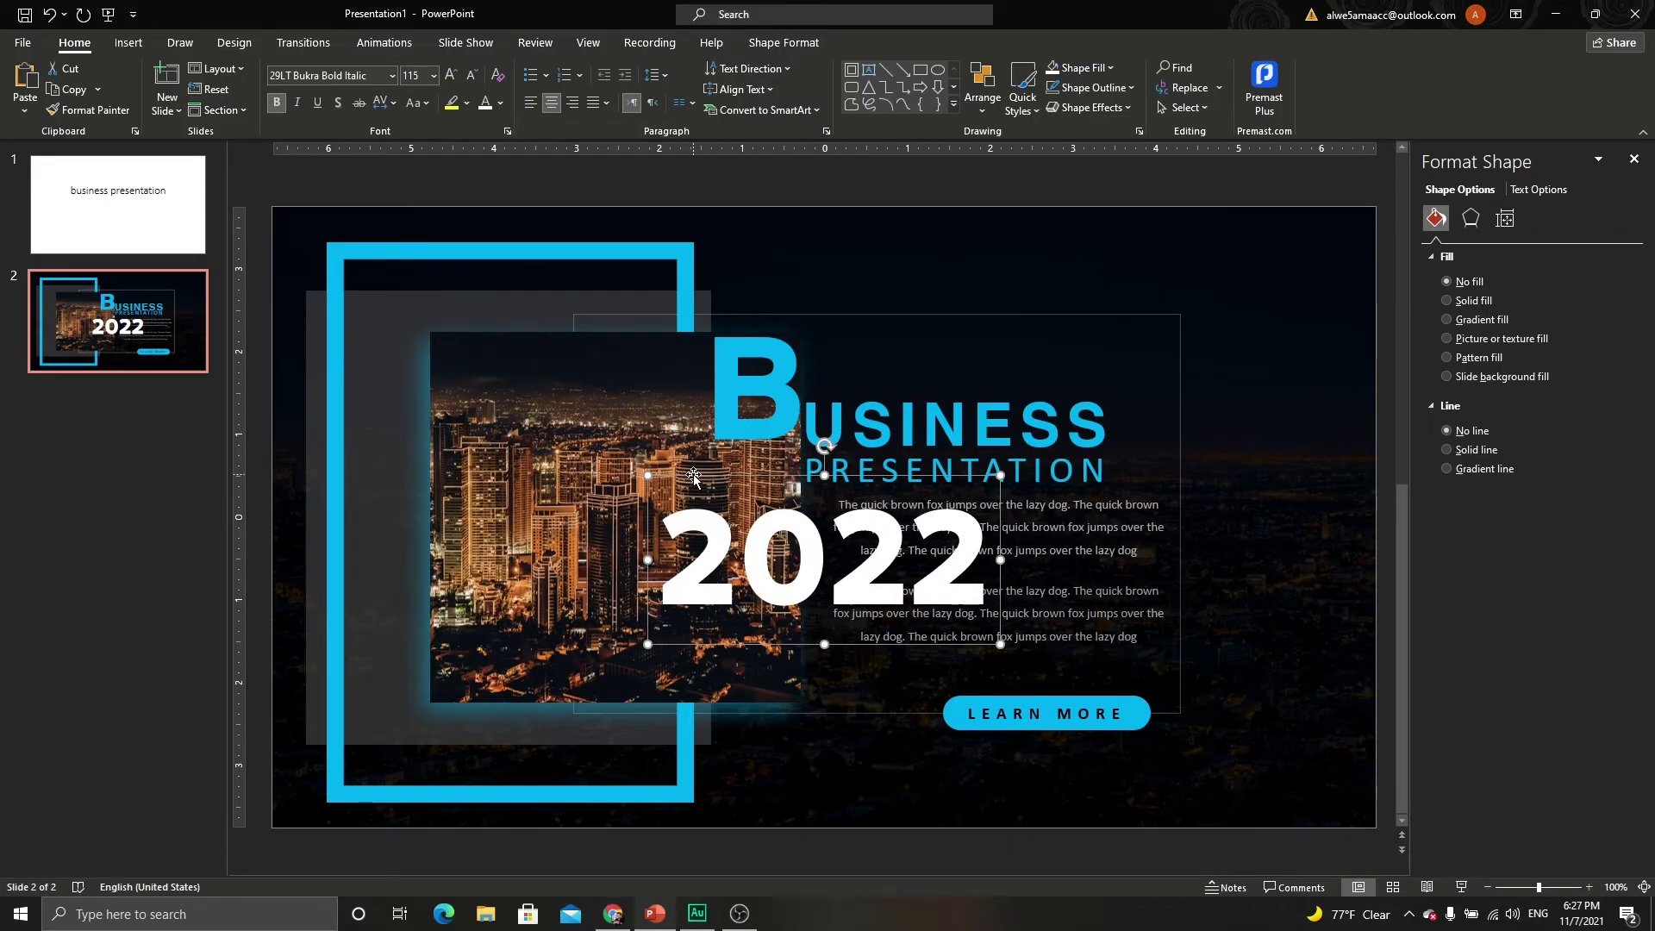
drag(694, 478, 931, 468)
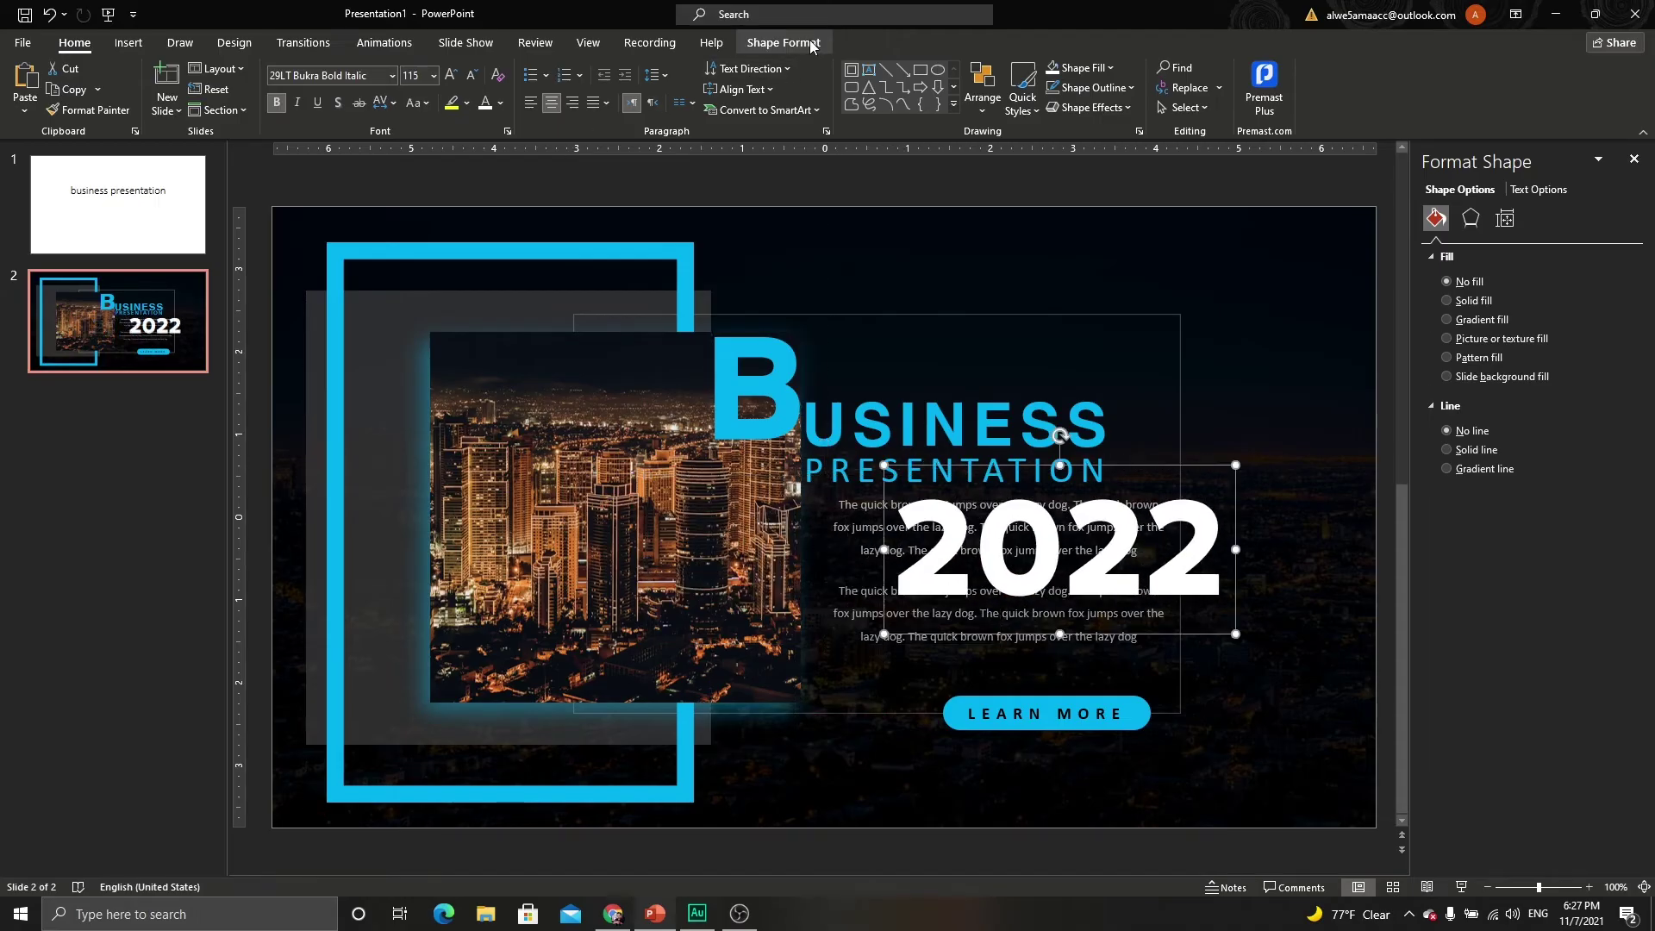
click(783, 43)
click(1240, 112)
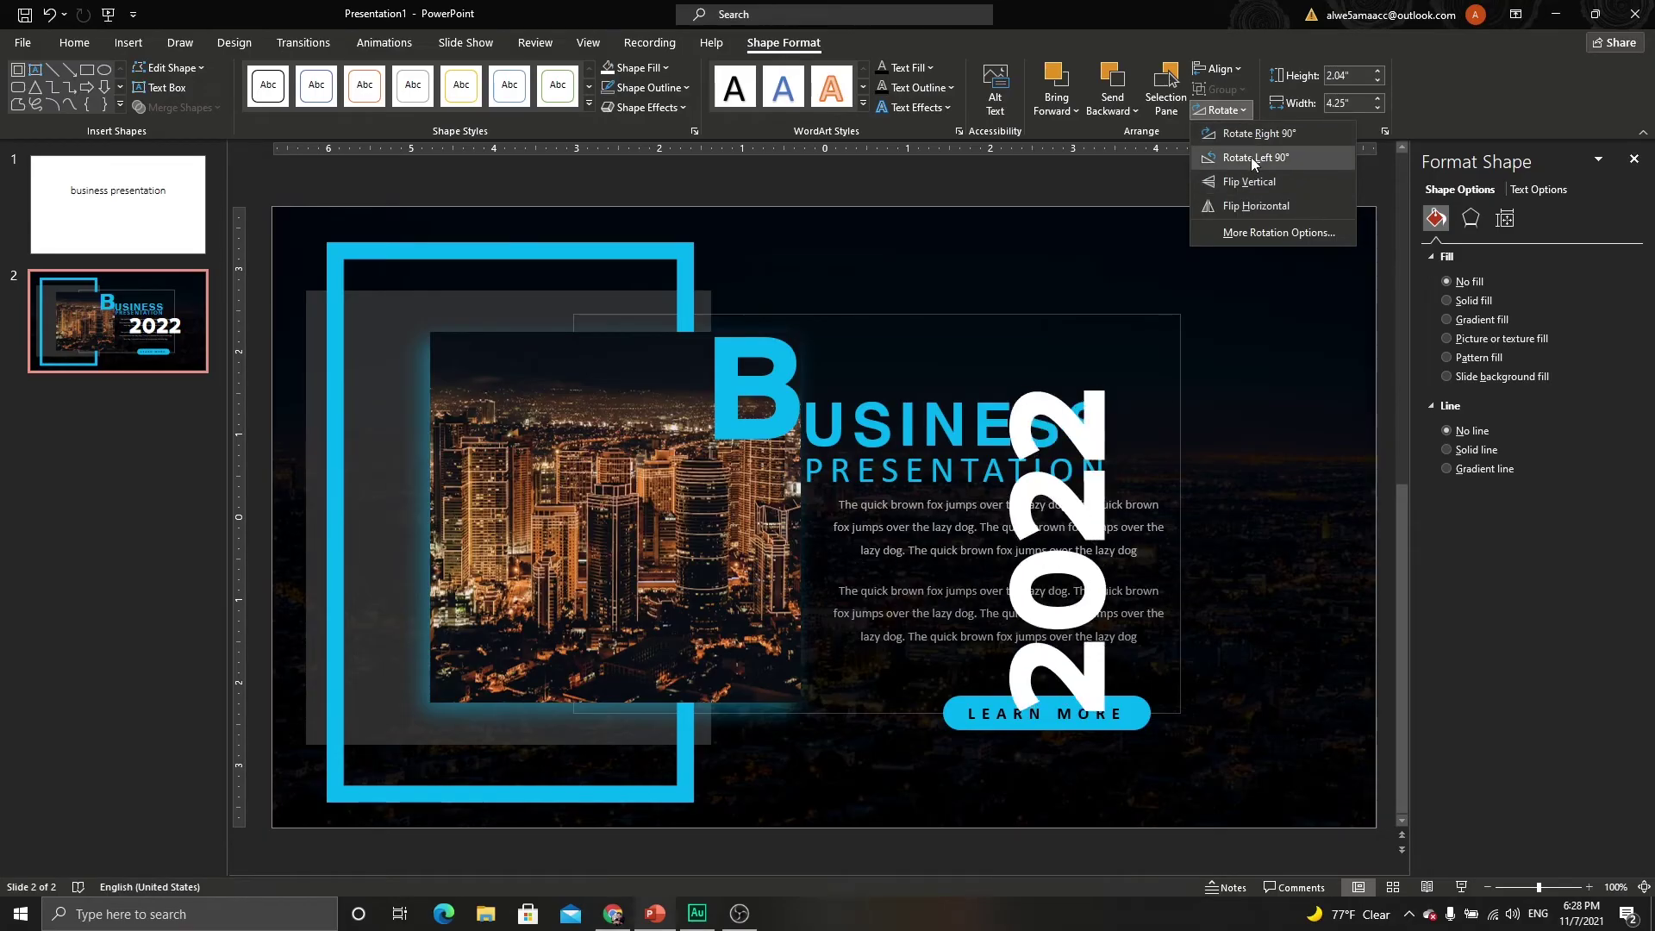
Rotate 2022 left 90°, enlarge it to 166 pt, and place it against the right edge.
click(1250, 157)
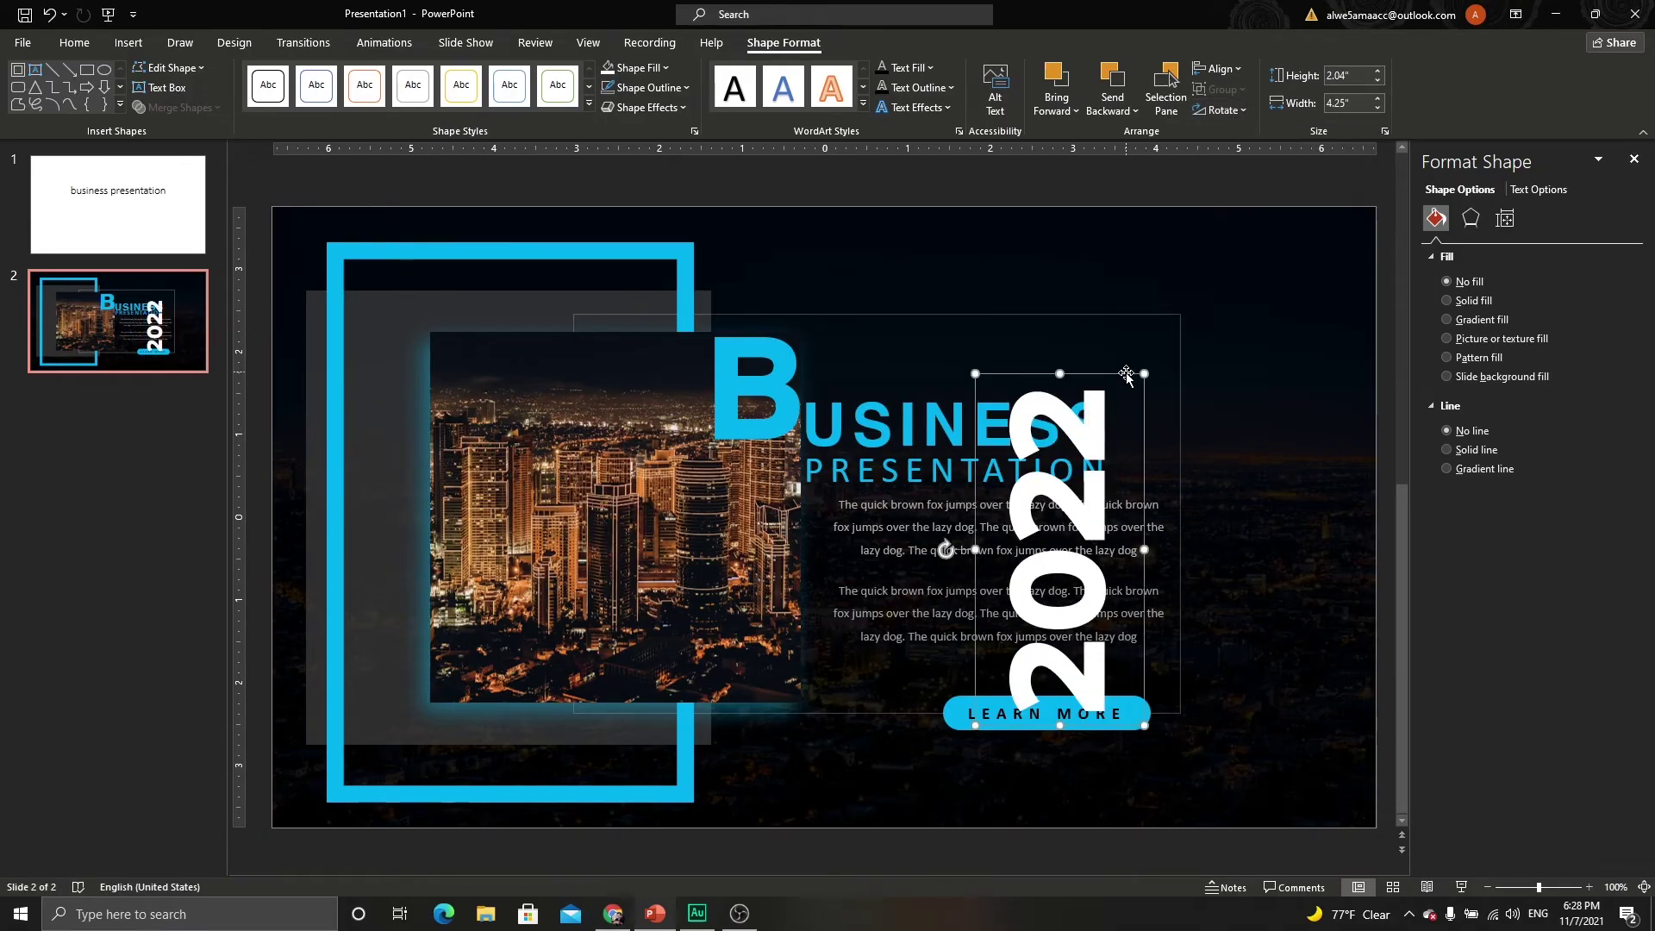
mouse_move(1126, 373)
mouse_down()
mouse_move(1317, 325)
mouse_move(1362, 336)
mouse_up()
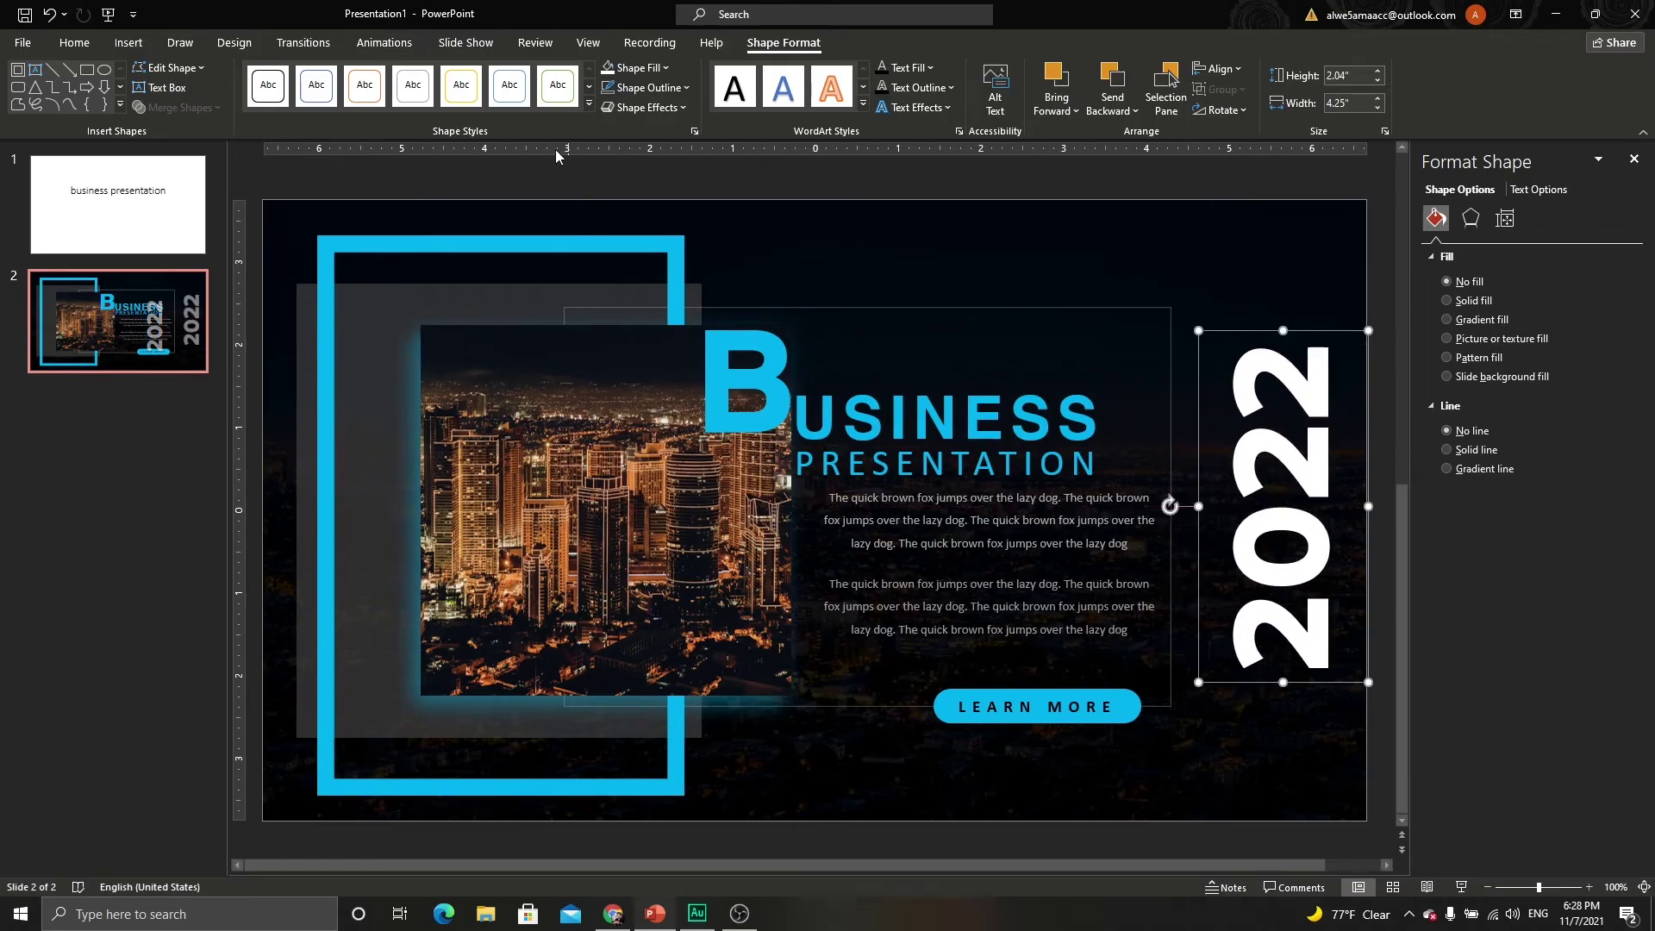
click(74, 42)
click(449, 79)
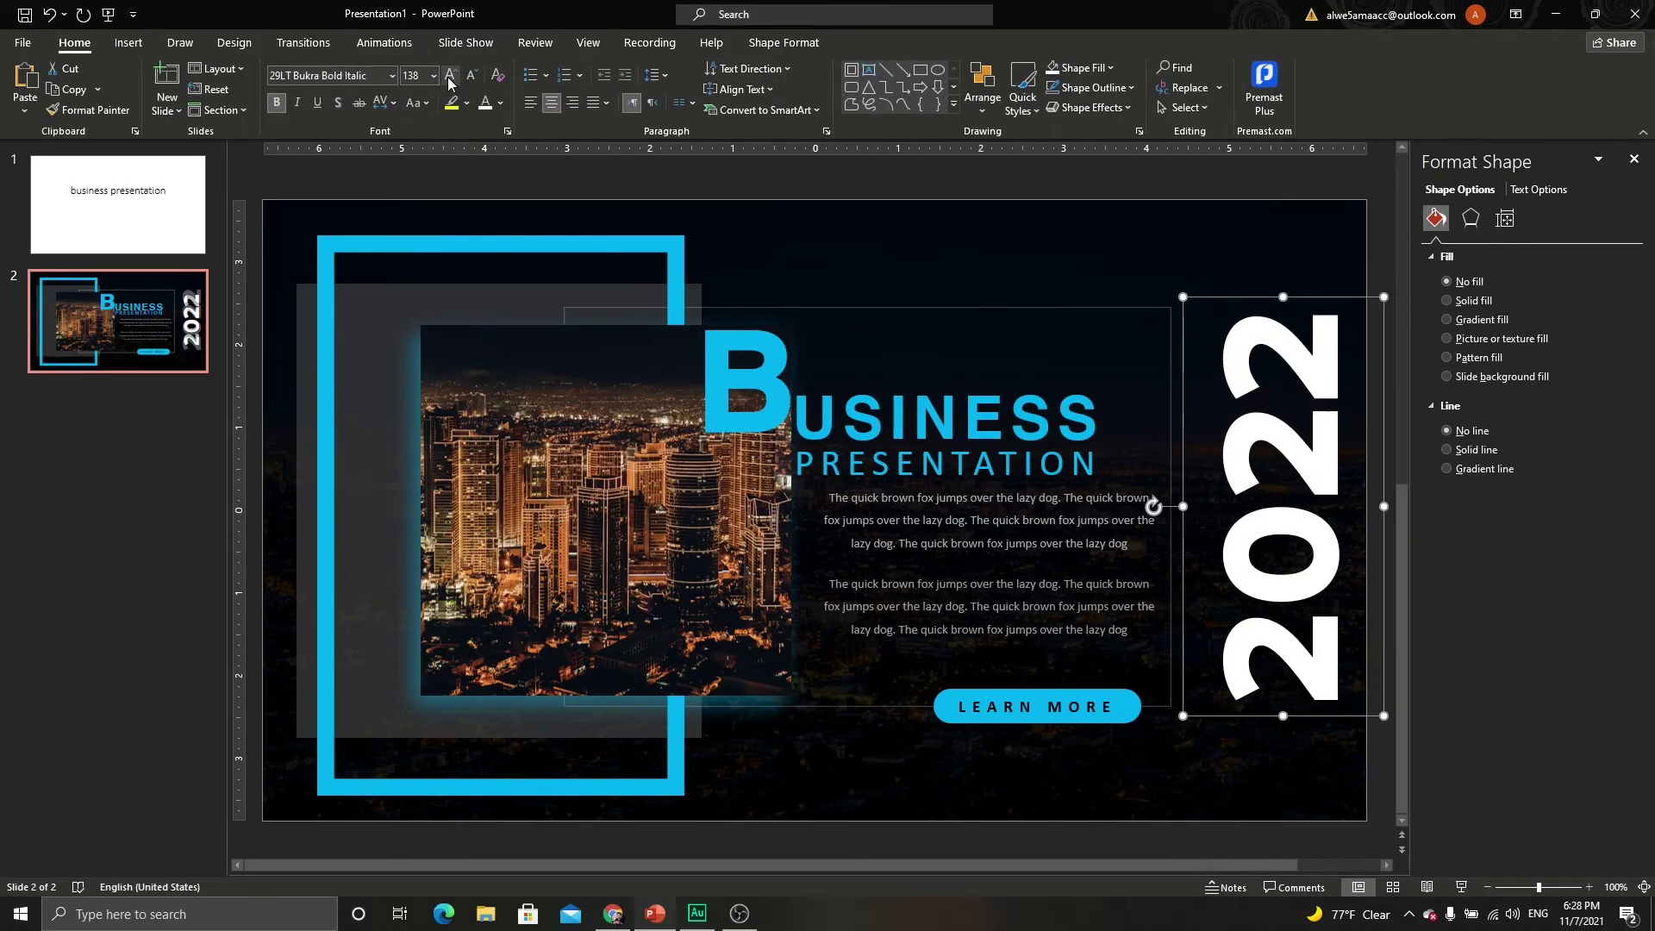
click(449, 79)
drag(1259, 259, 1245, 268)
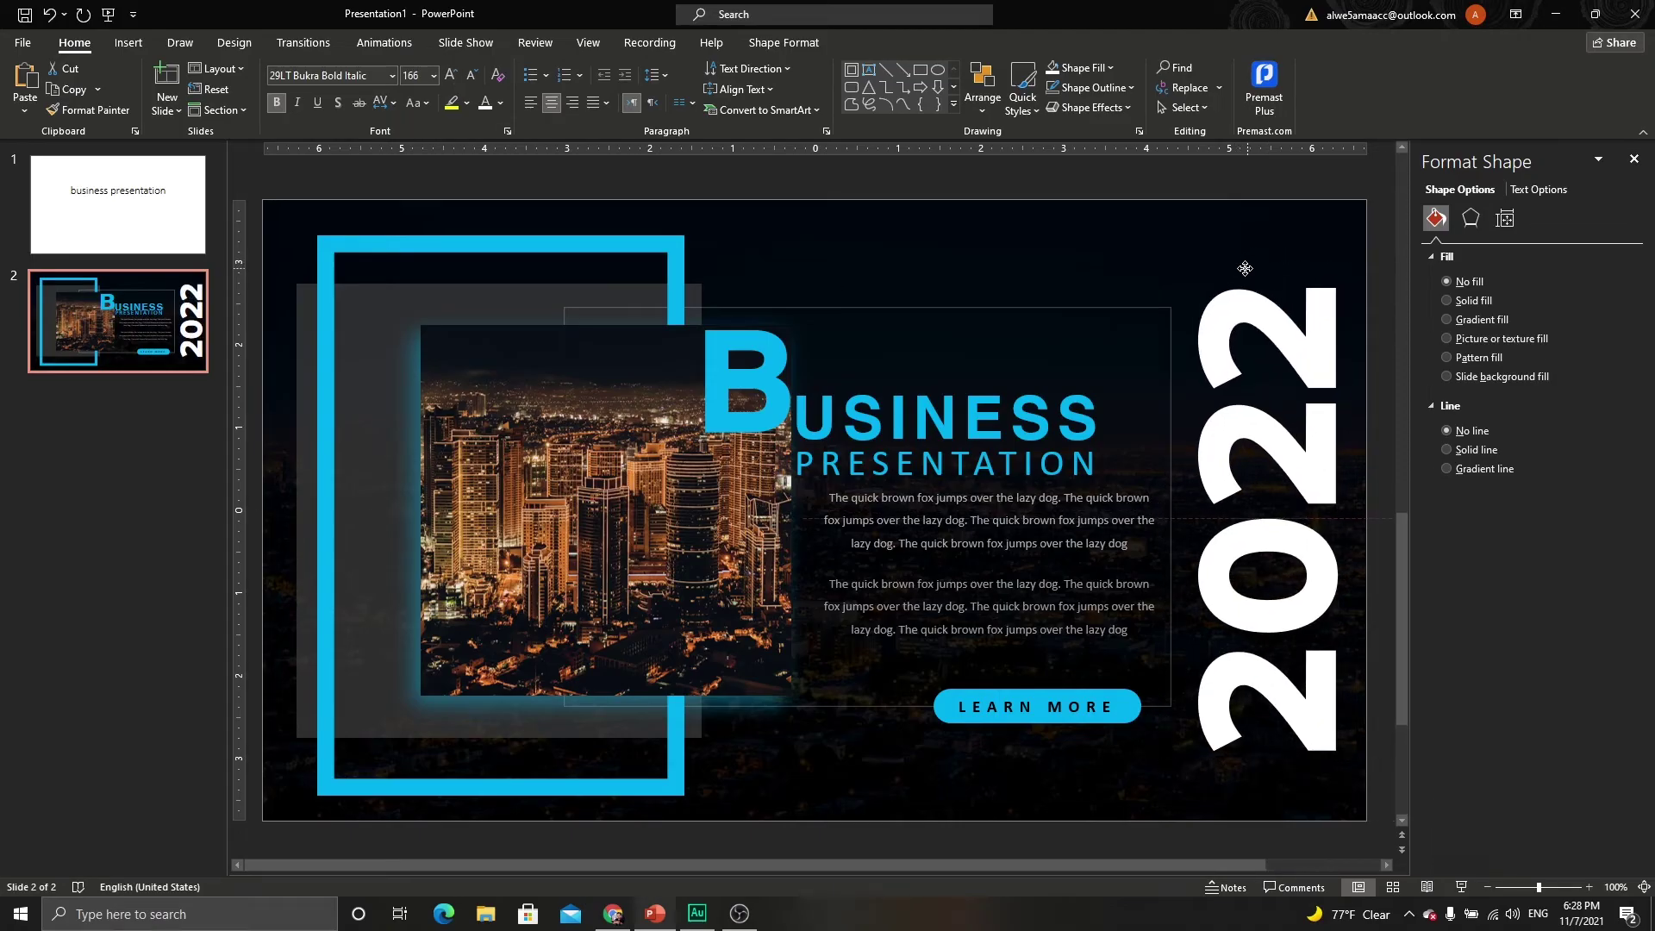
drag(1245, 268, 1245, 268)
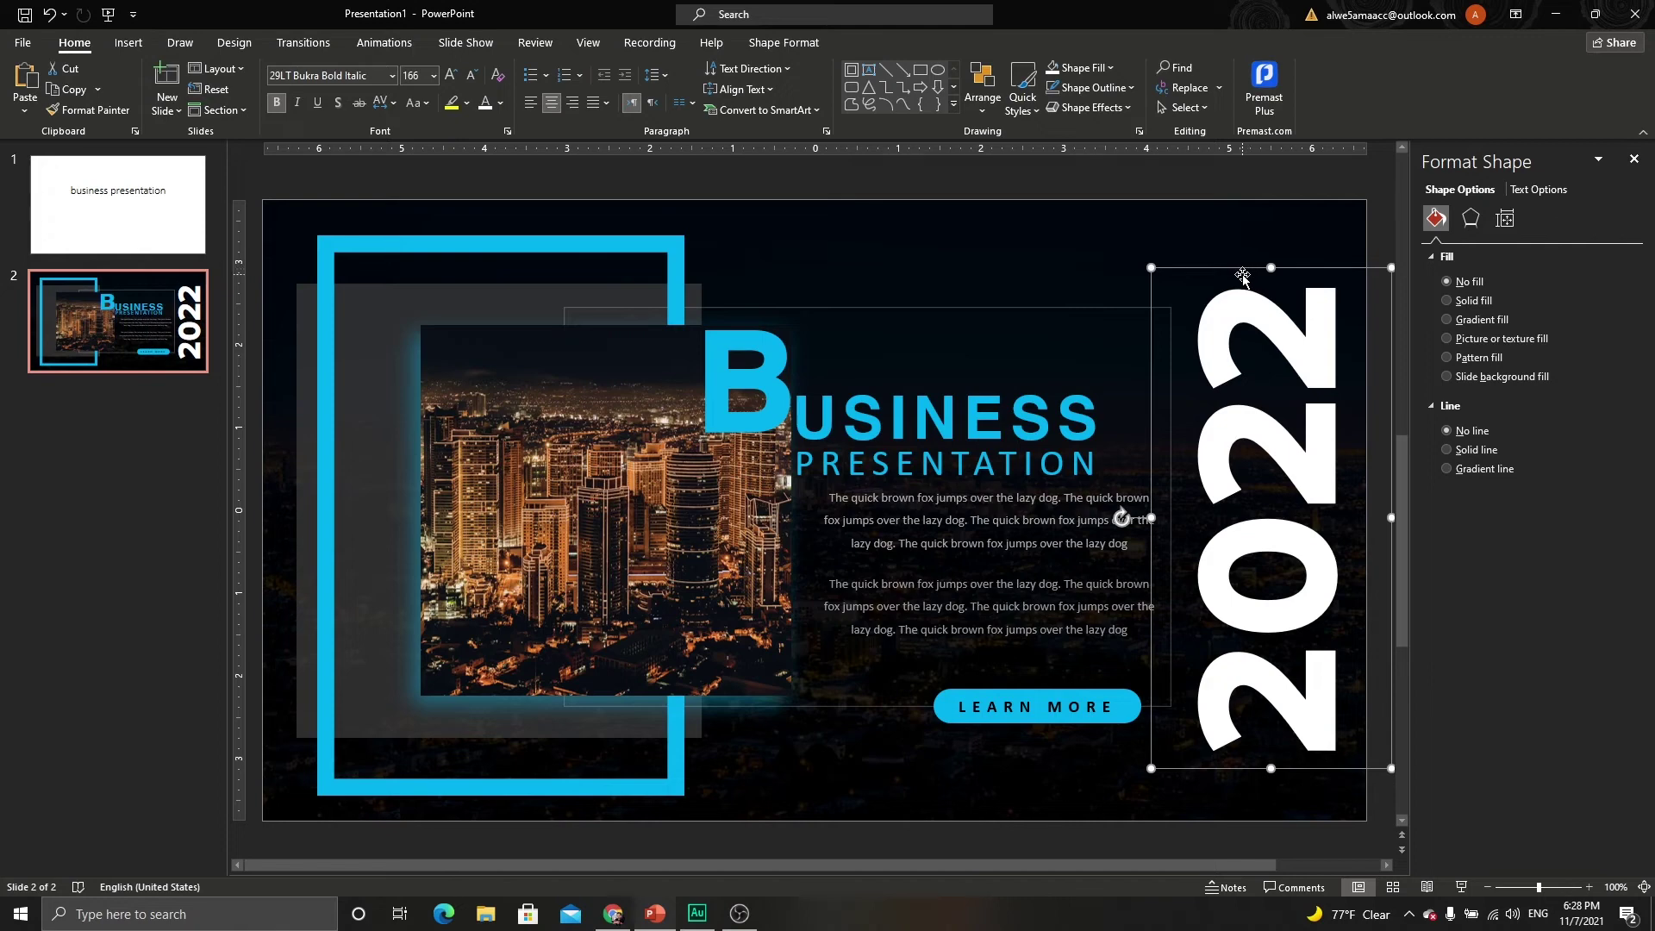
ctrl+scroll(1246, 282, down, 3)
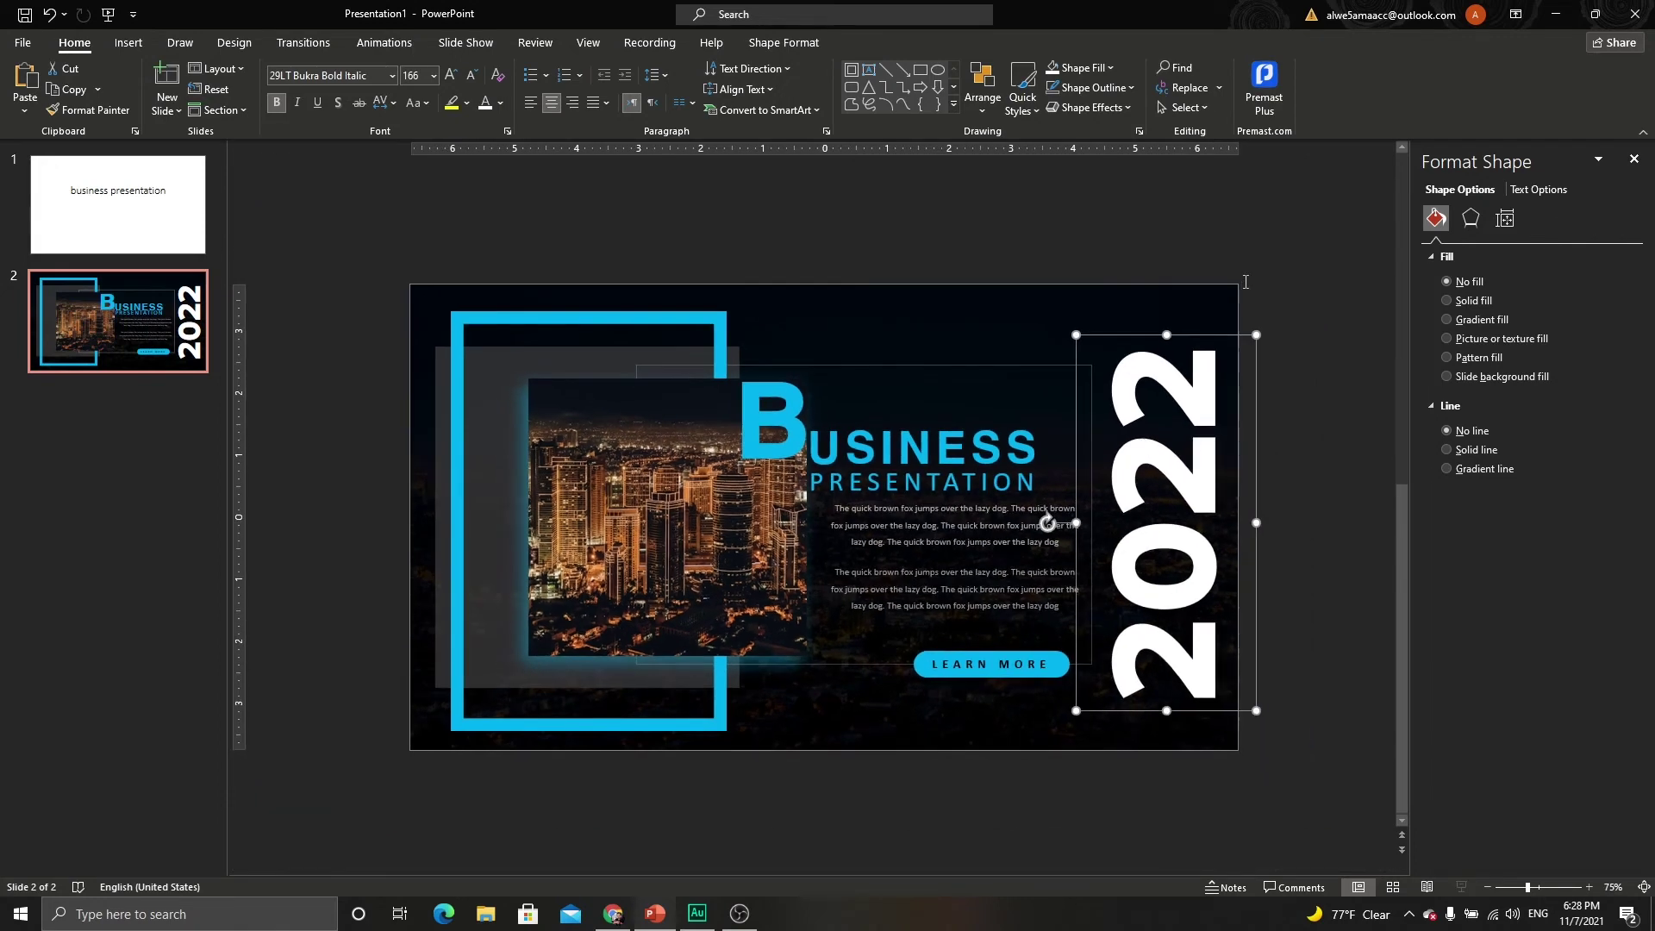
Subtract the 2022 text from the dark full-slide overlay so the city photo shows through the digits.
click(977, 323)
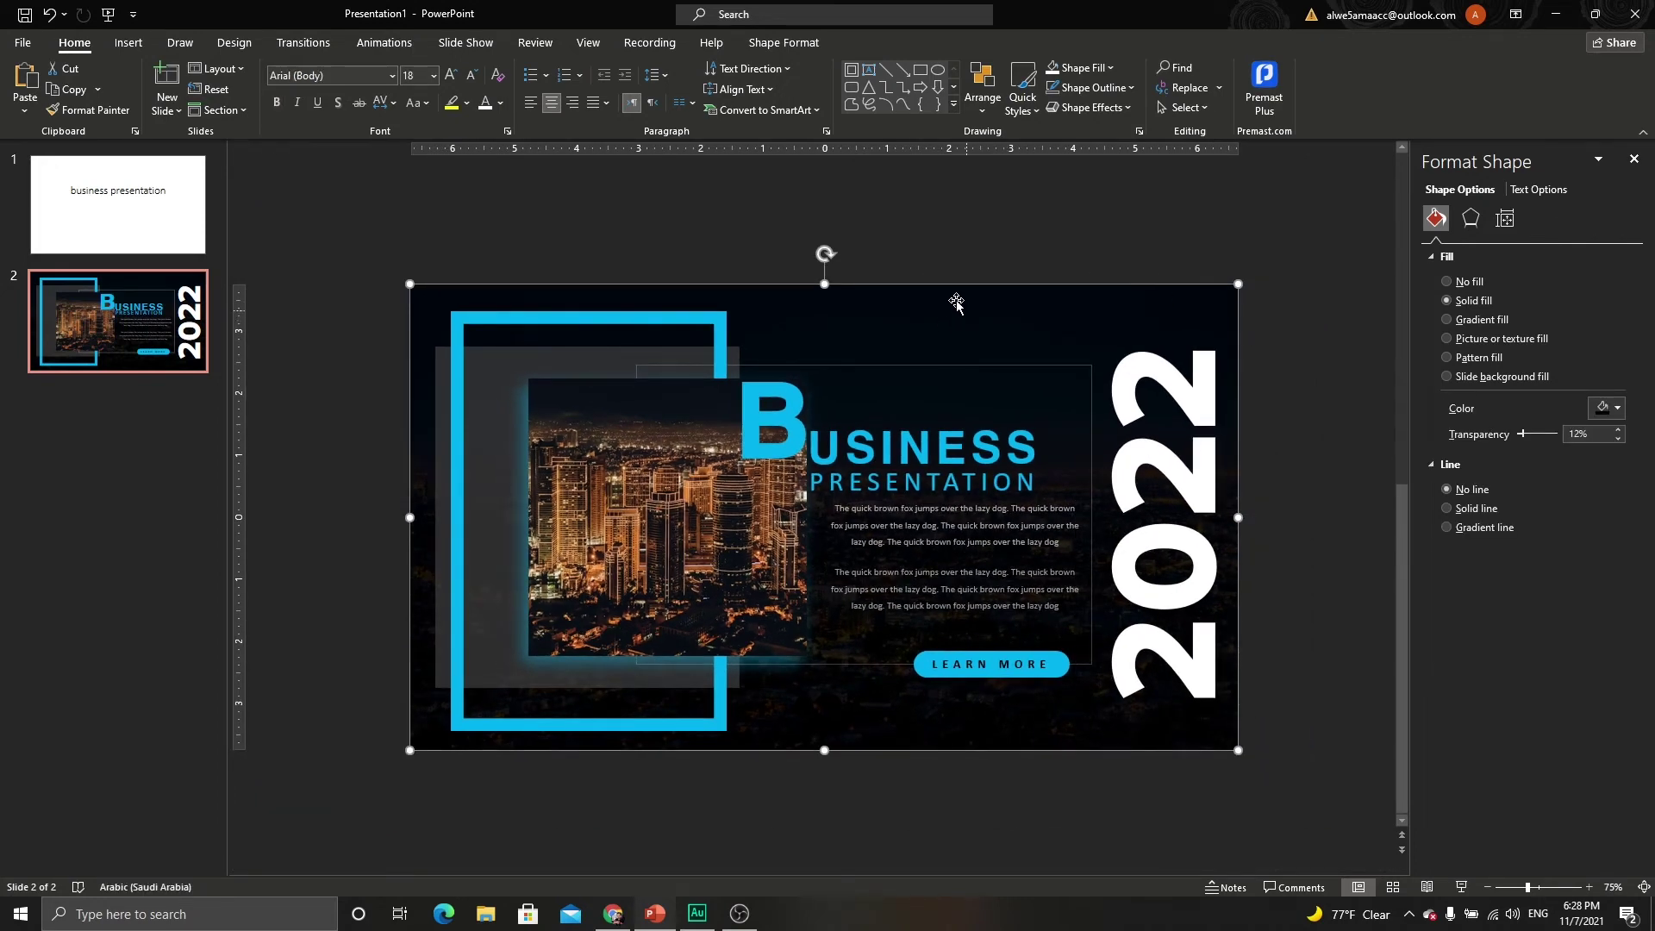
mouse_move(948, 304)
mouse_down()
mouse_move(831, 233)
mouse_move(857, 230)
mouse_up()
key(ctrl+z)
shift+click(1201, 406)
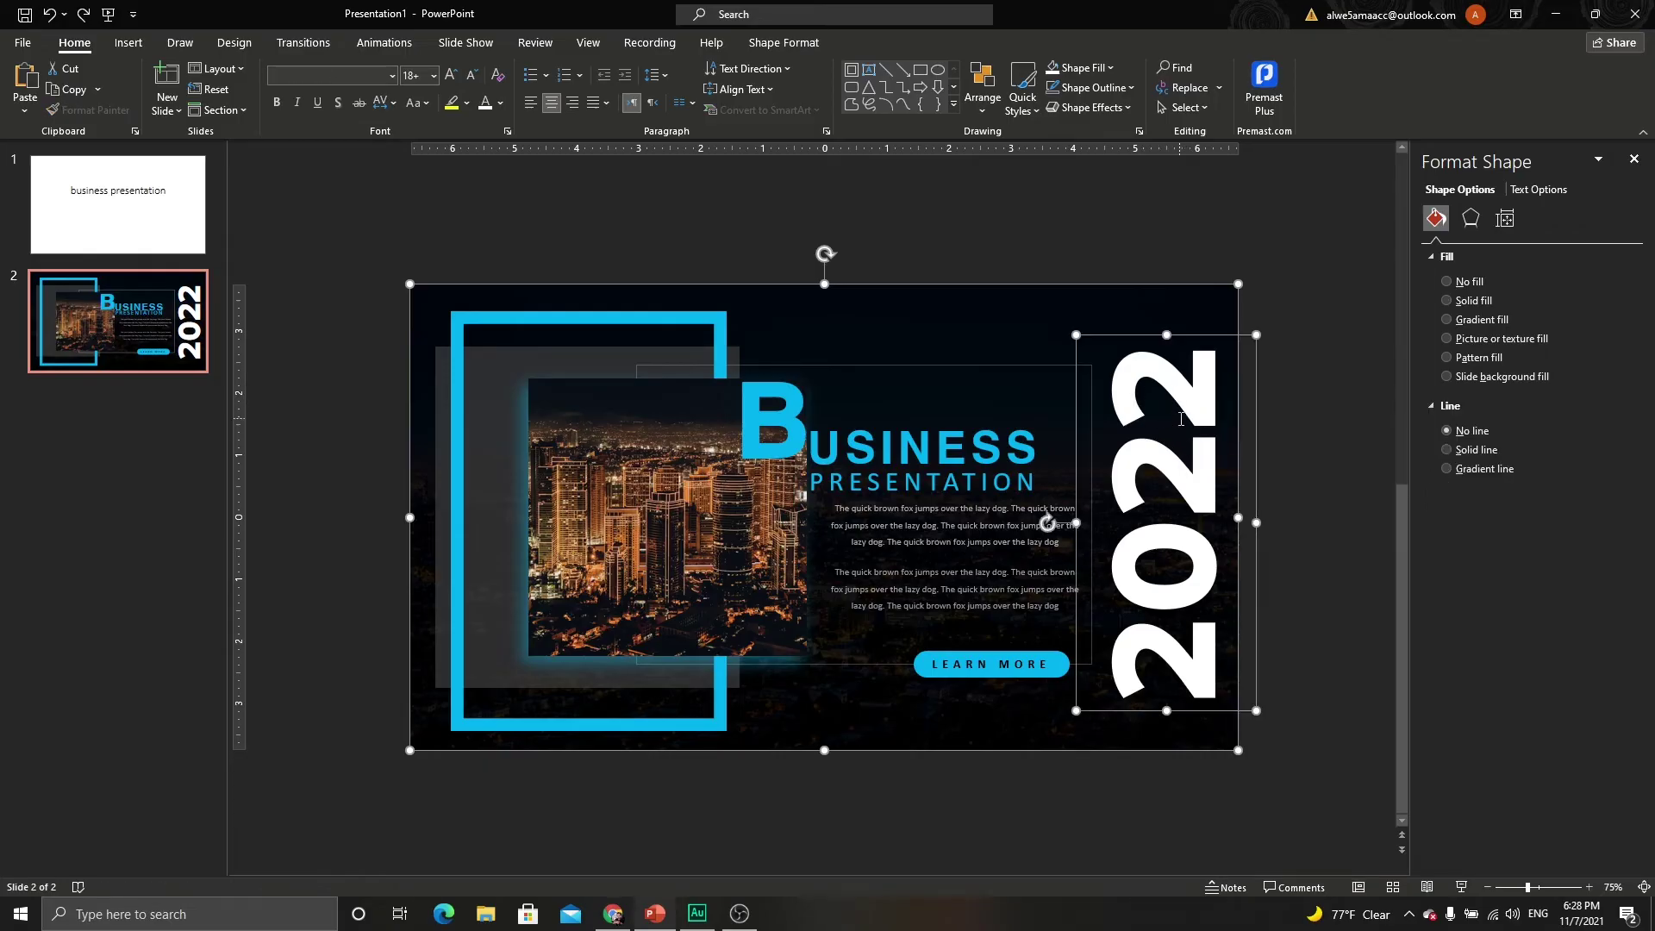
click(780, 43)
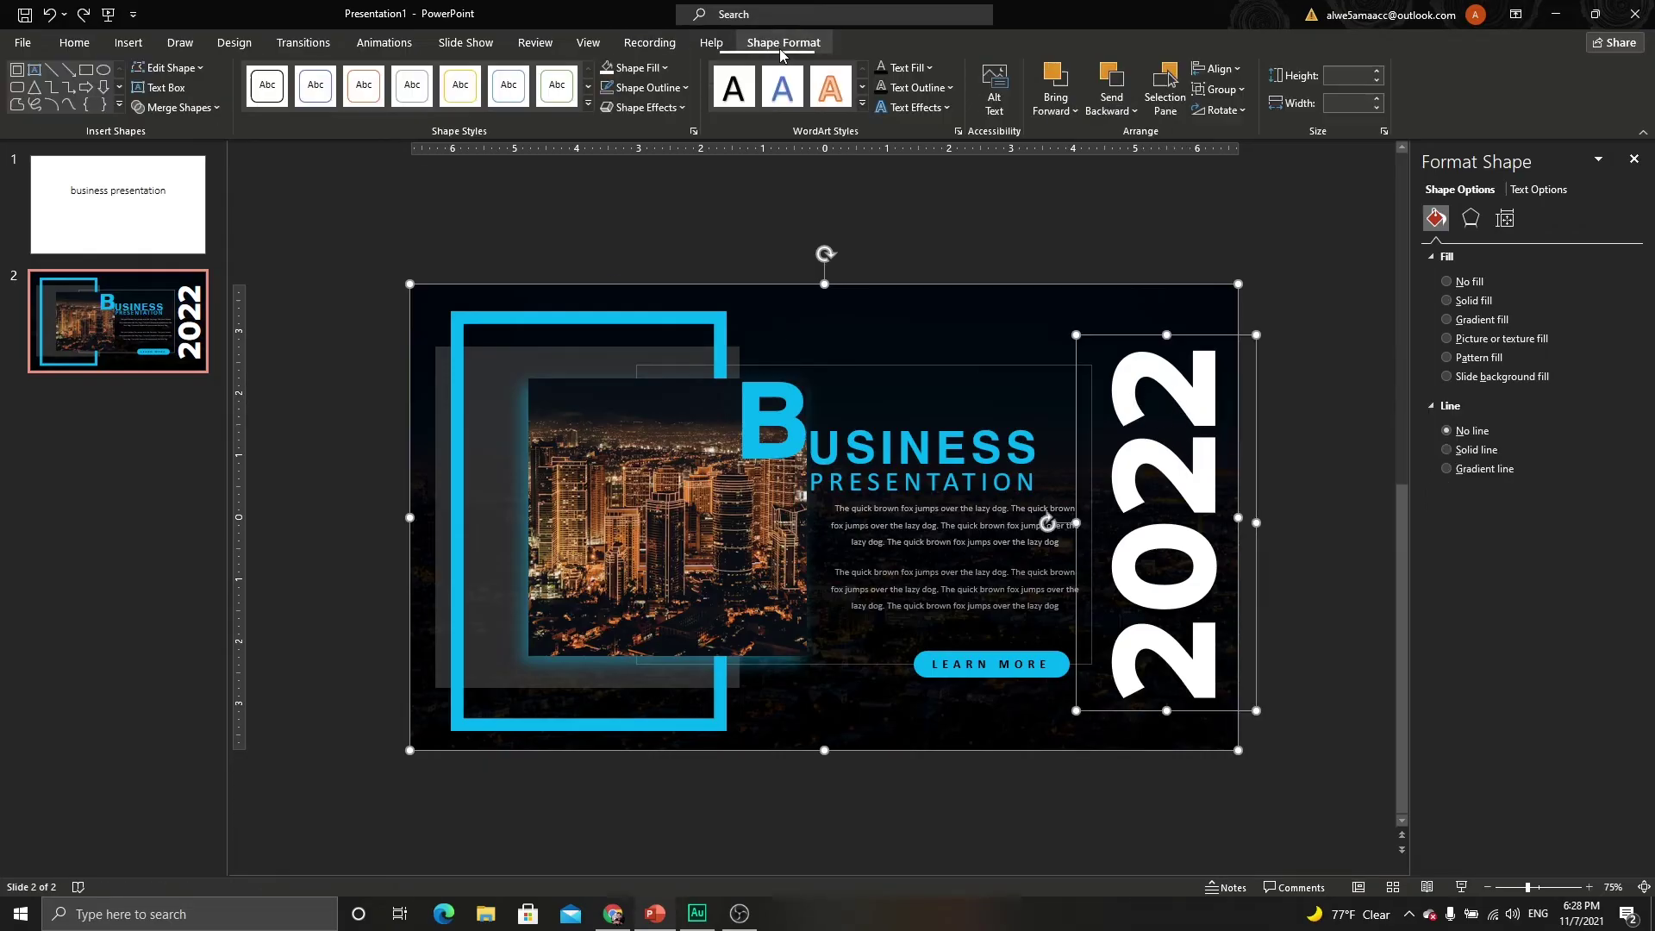
click(193, 110)
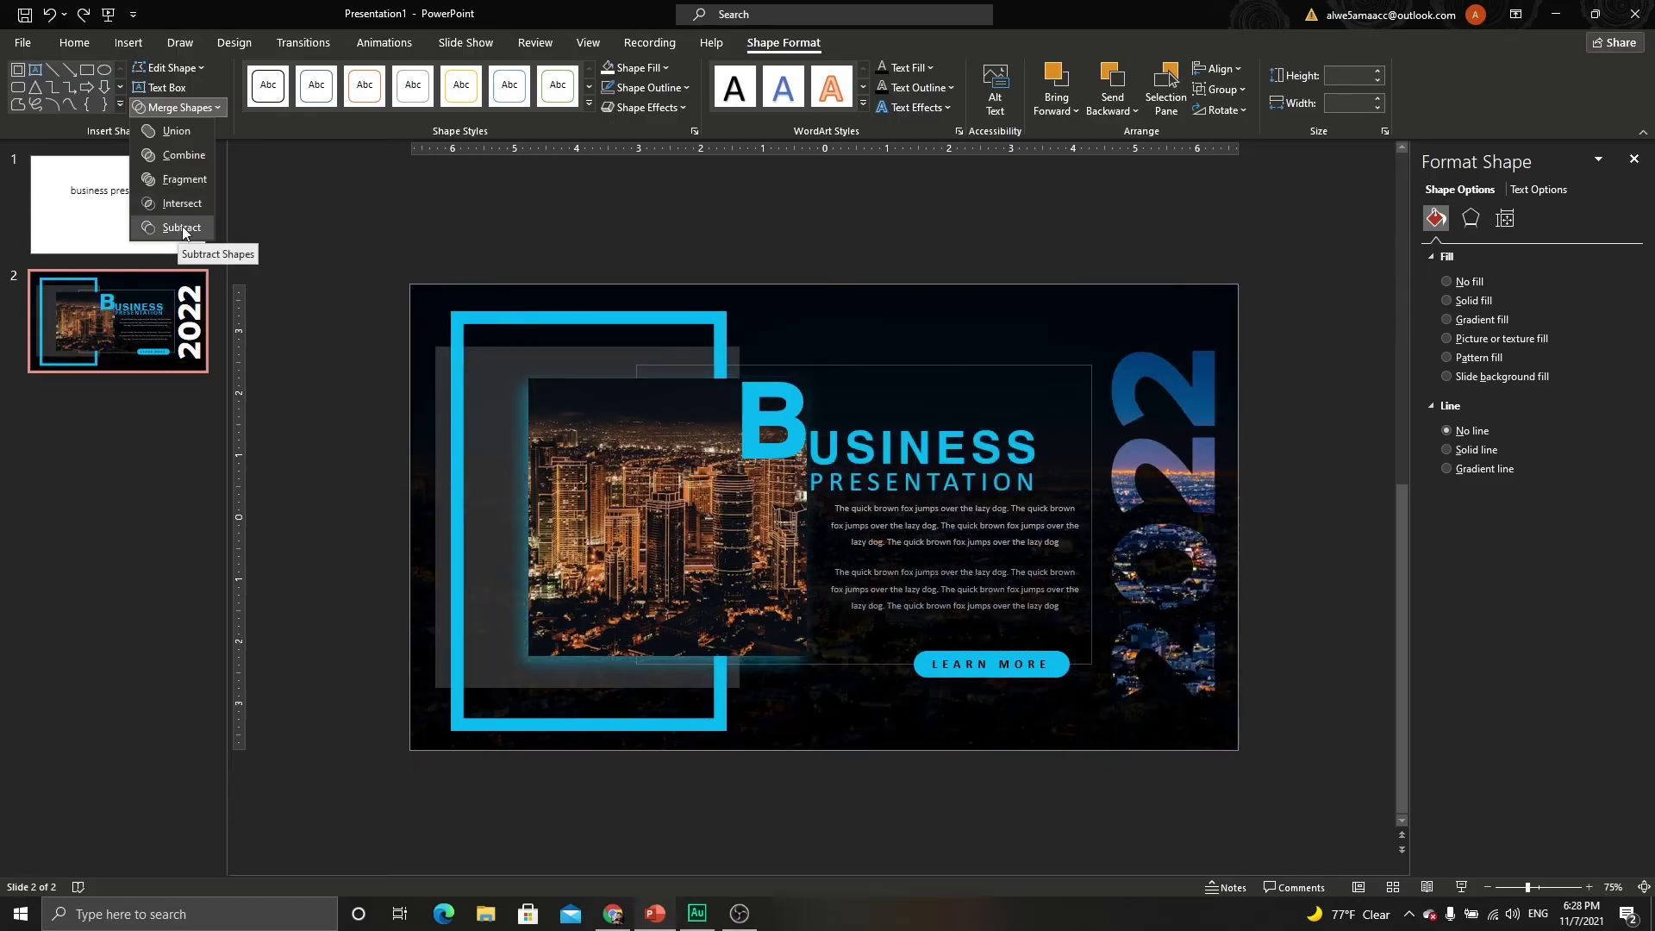
click(182, 228)
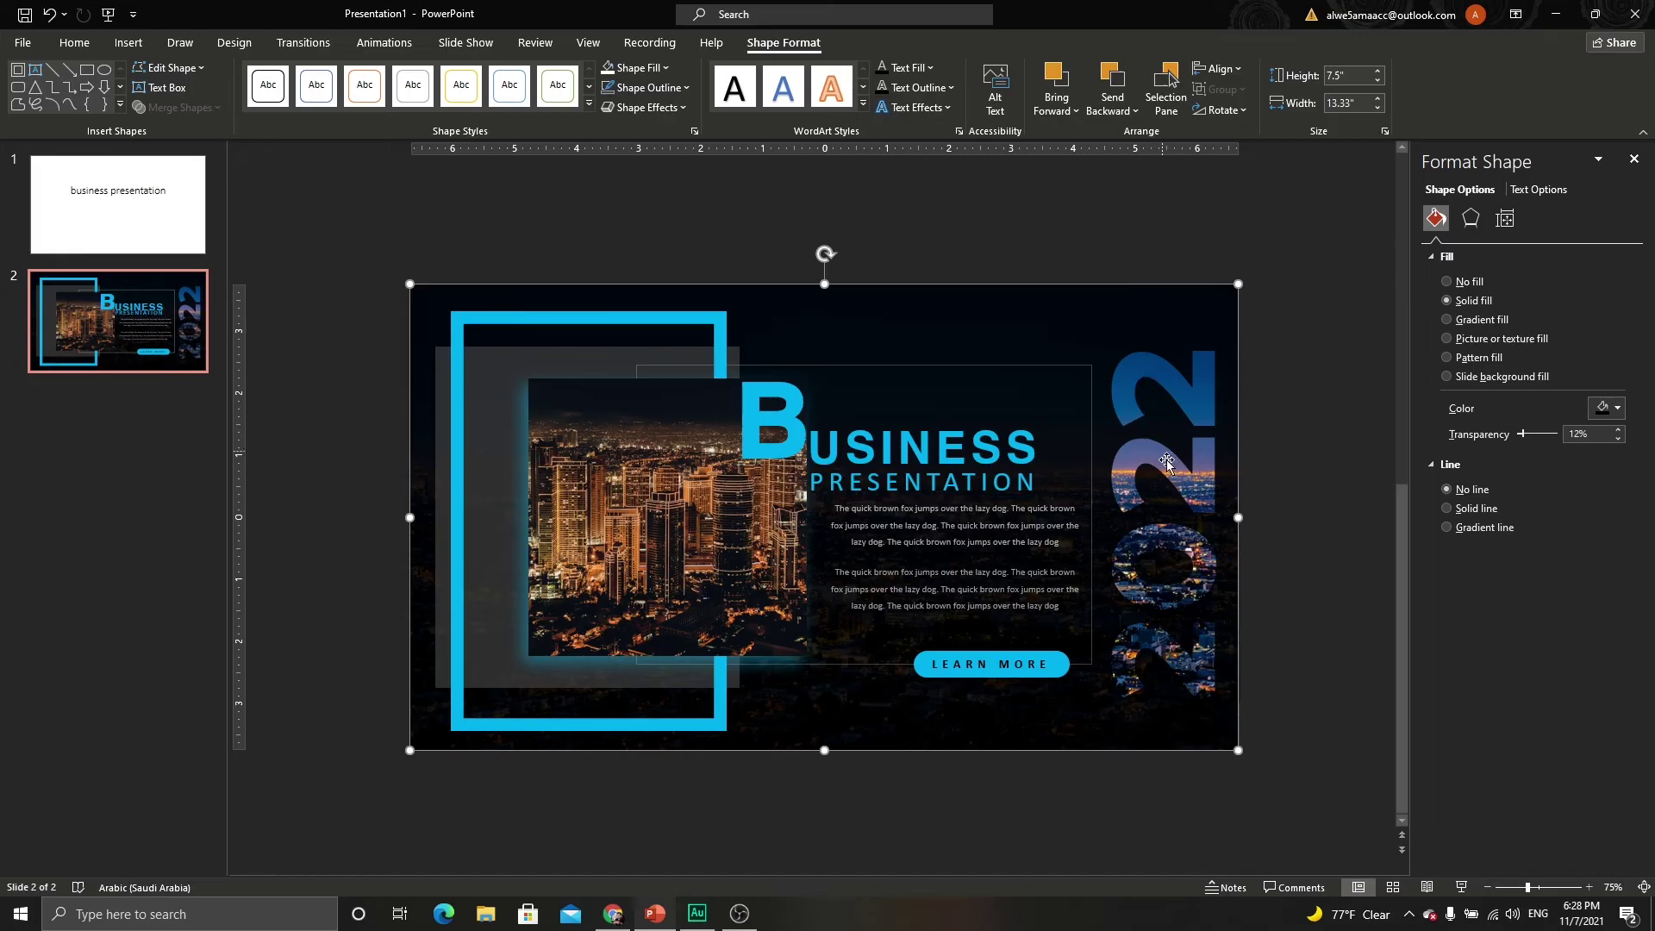
ctrl+scroll(1179, 475, up, 3)
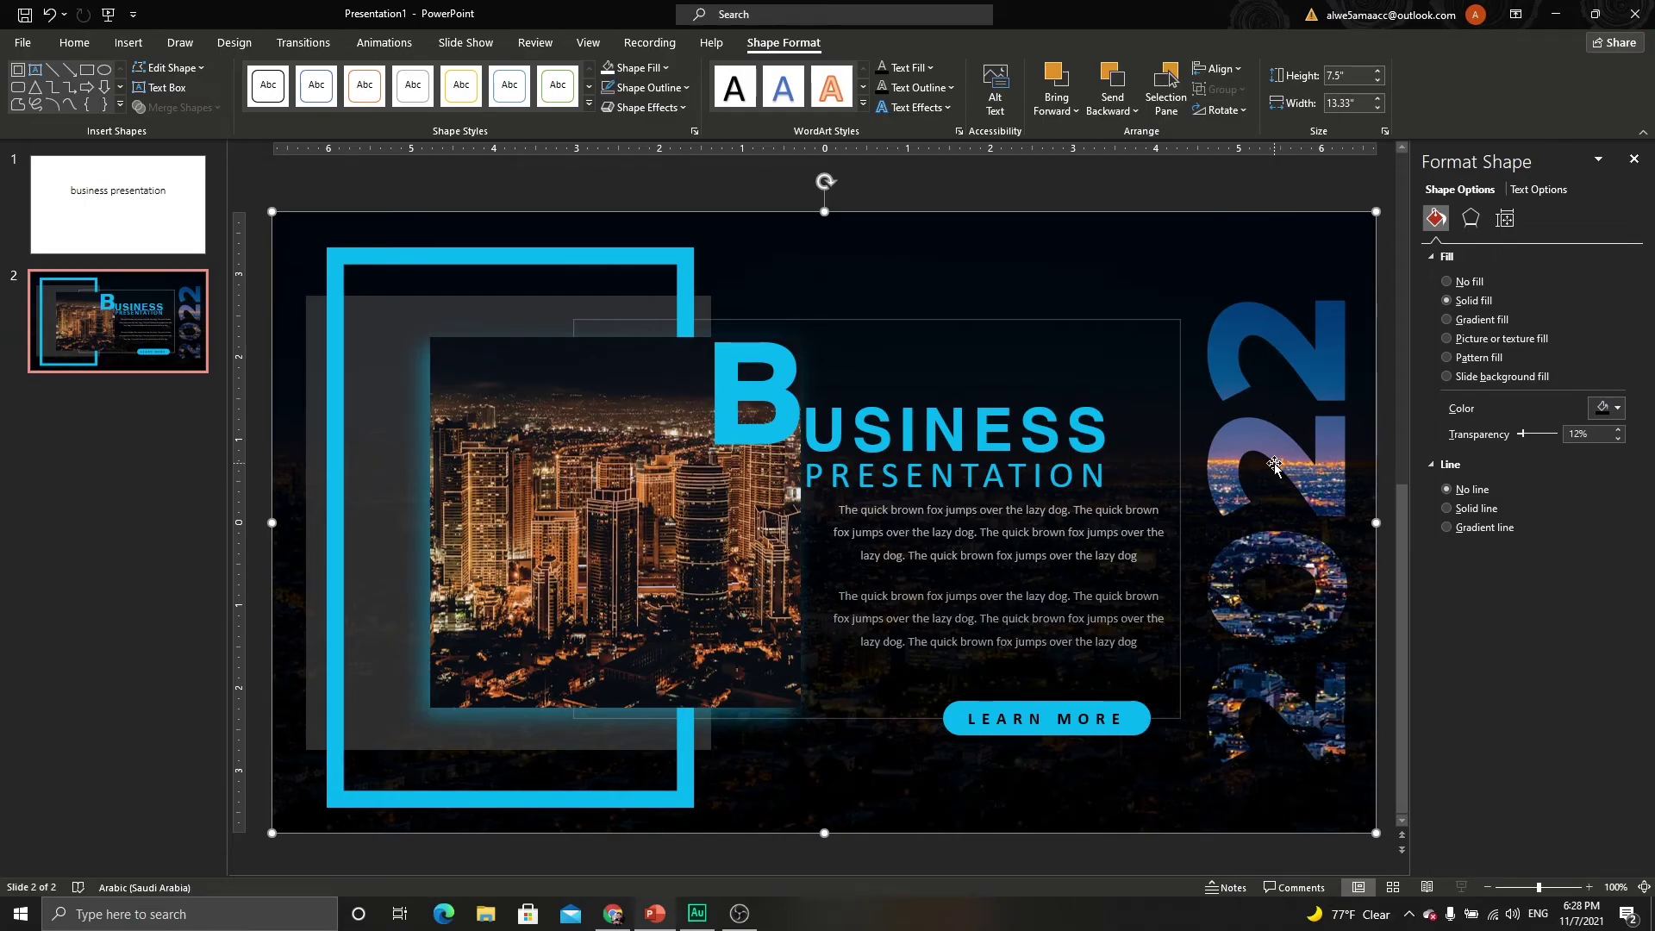
ctrl+scroll(1278, 469, down, 3)
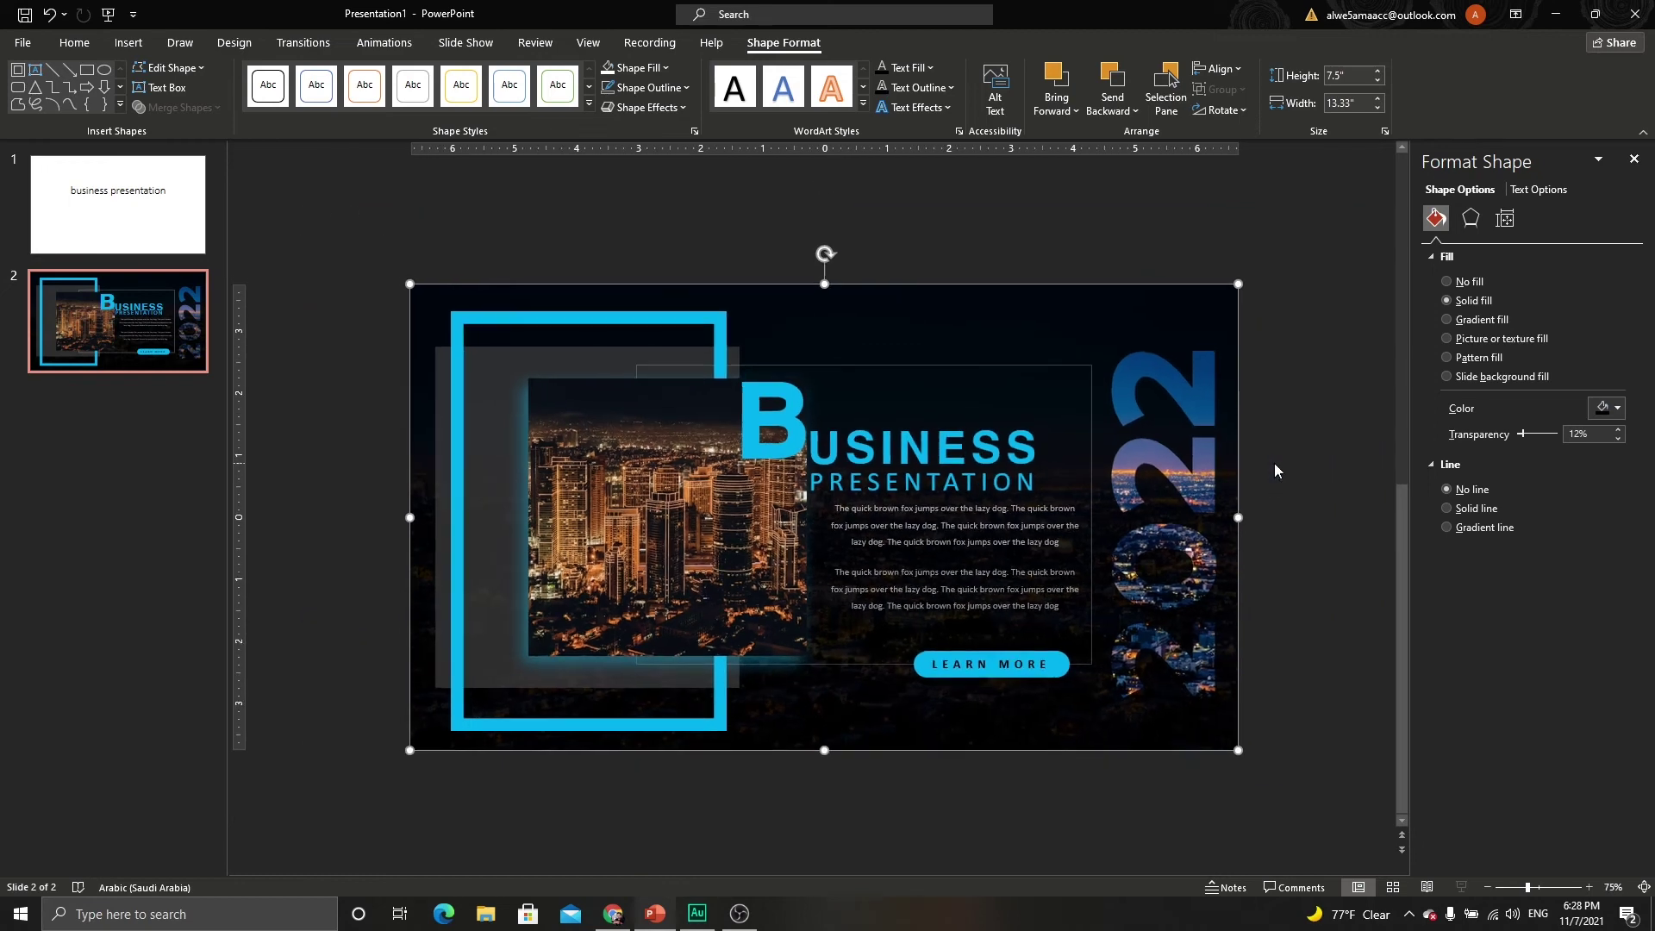
Draw a right triangle on the slide and flip it horizontally.
click(123, 46)
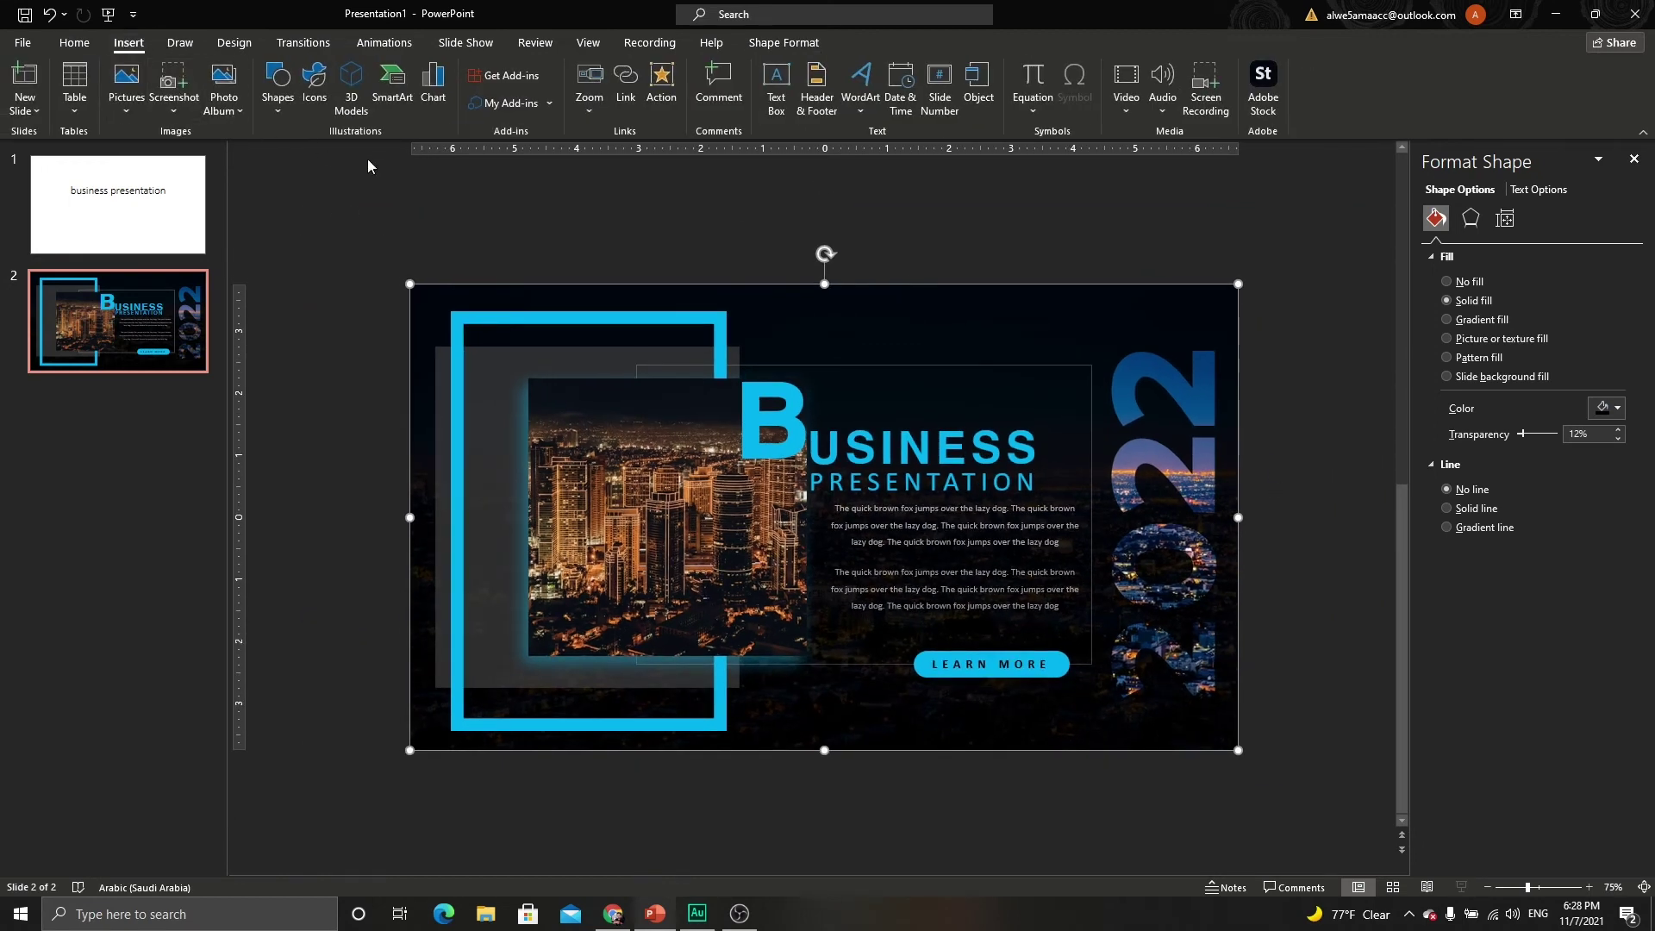
click(275, 103)
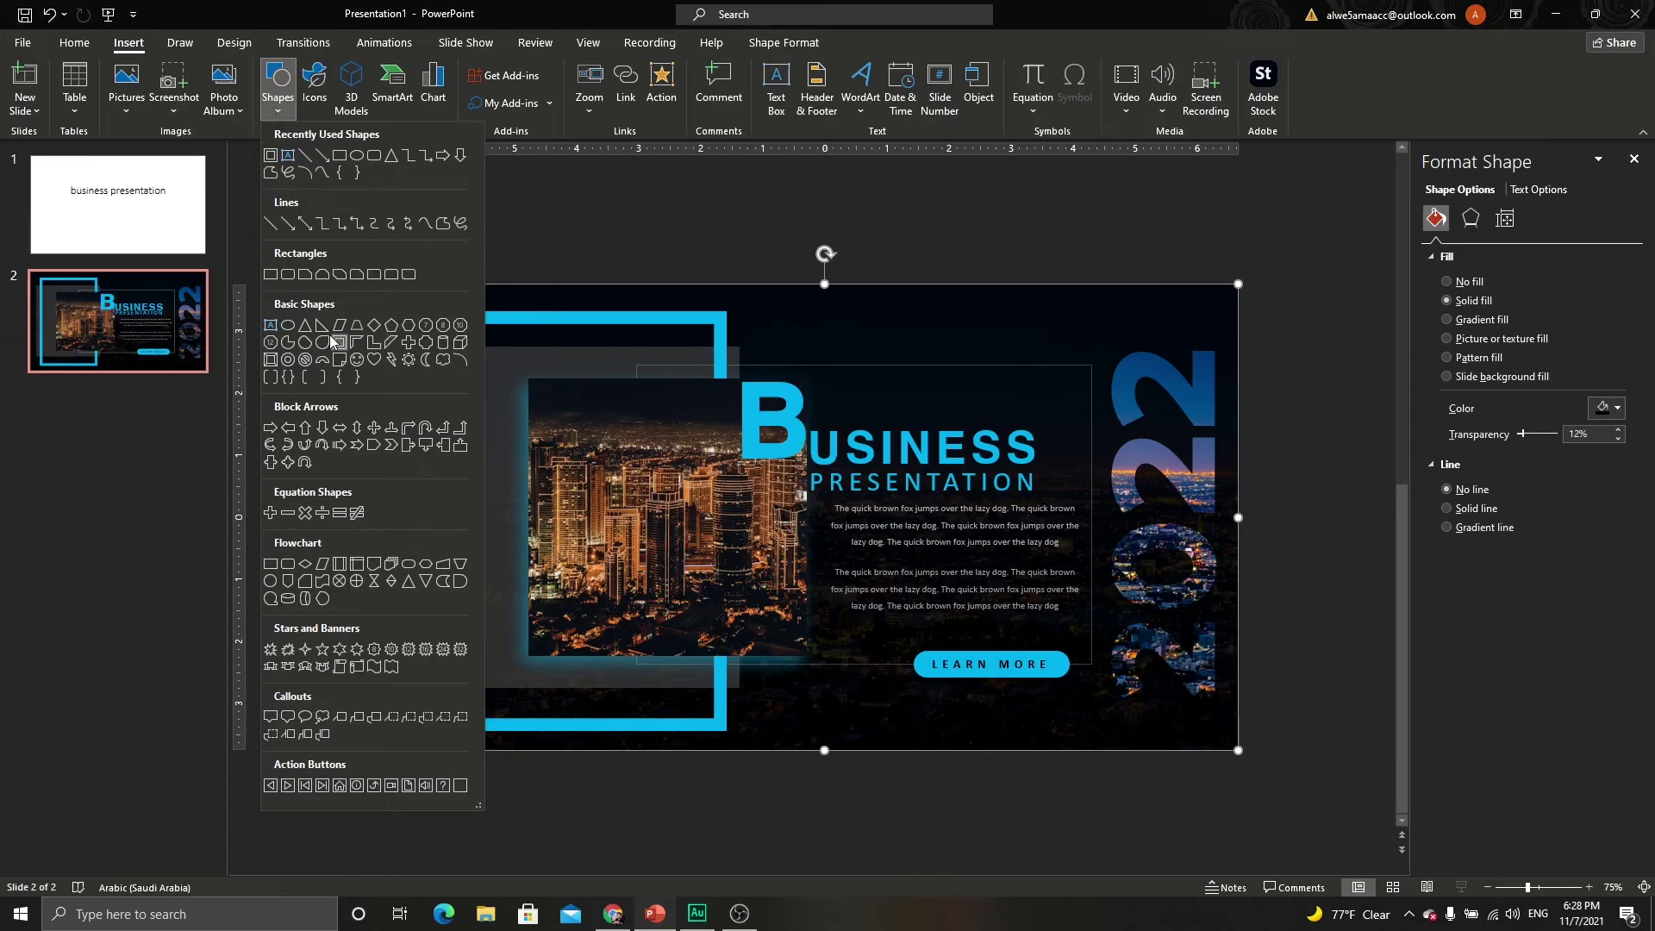
click(322, 326)
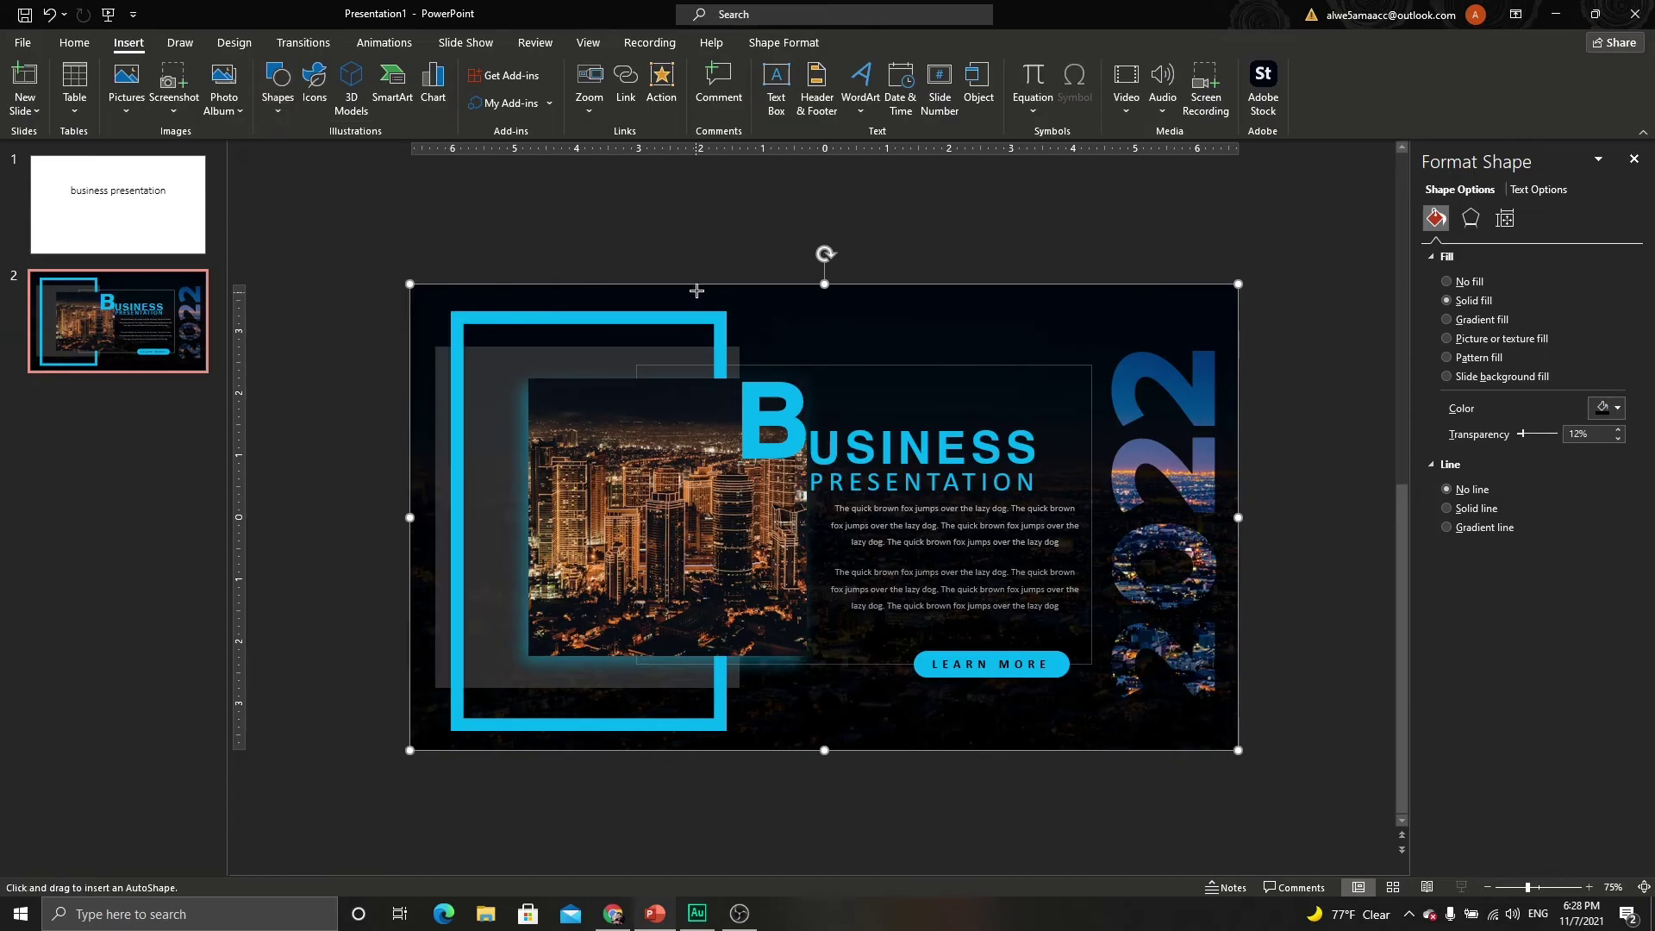
drag(700, 284, 981, 750)
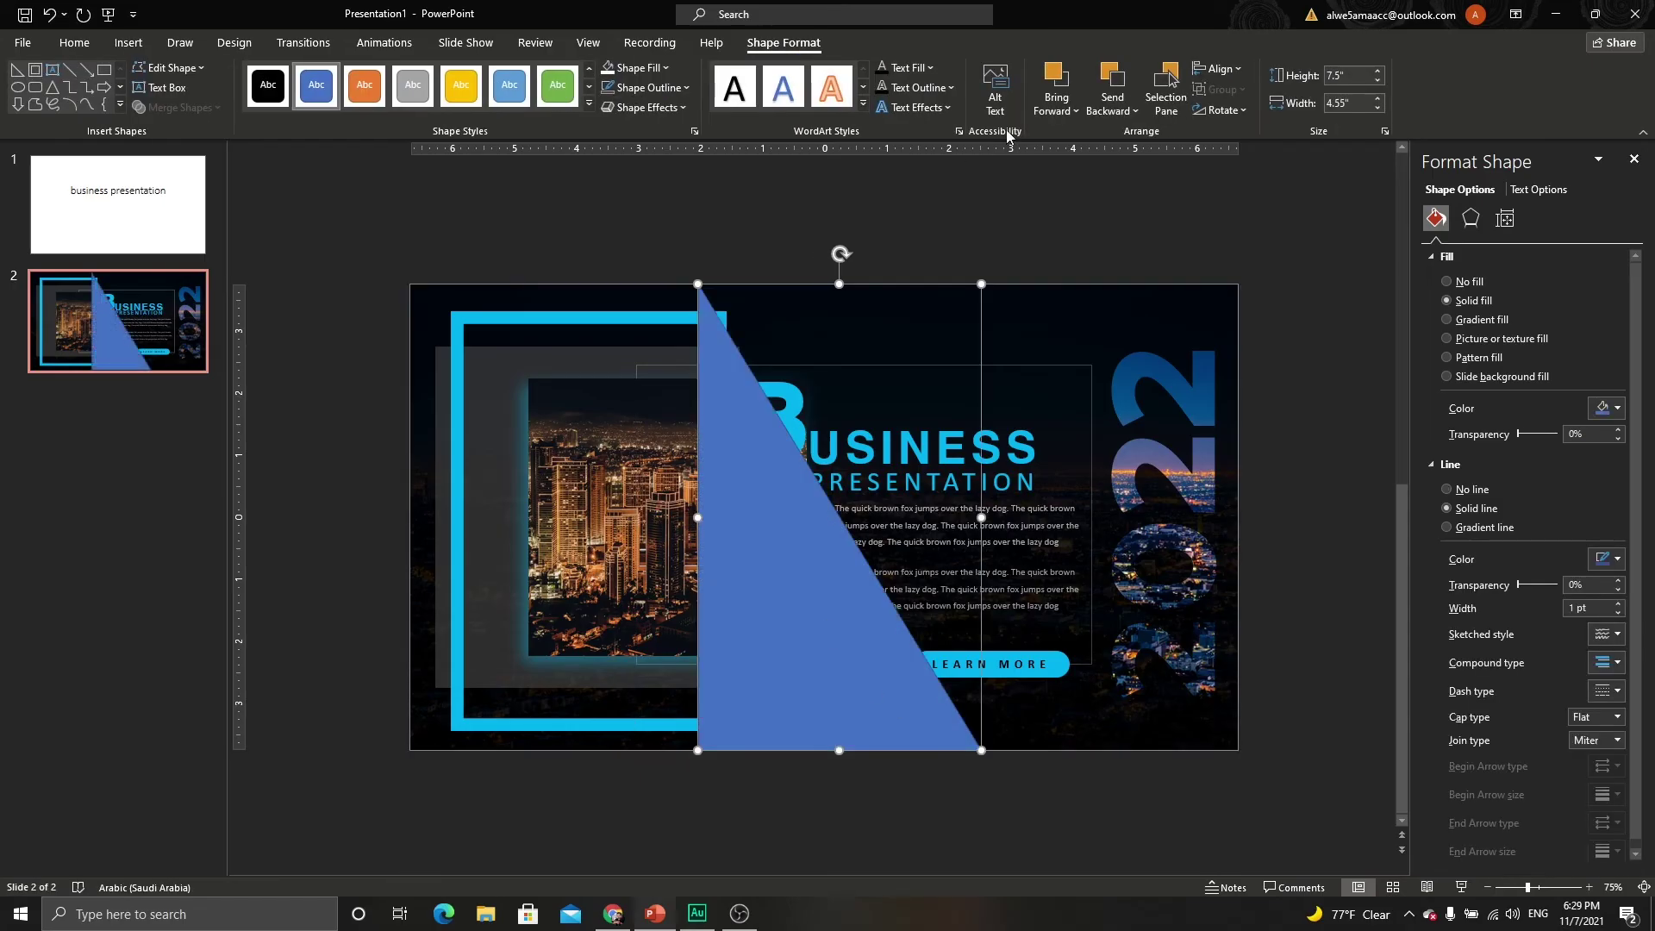
click(1223, 109)
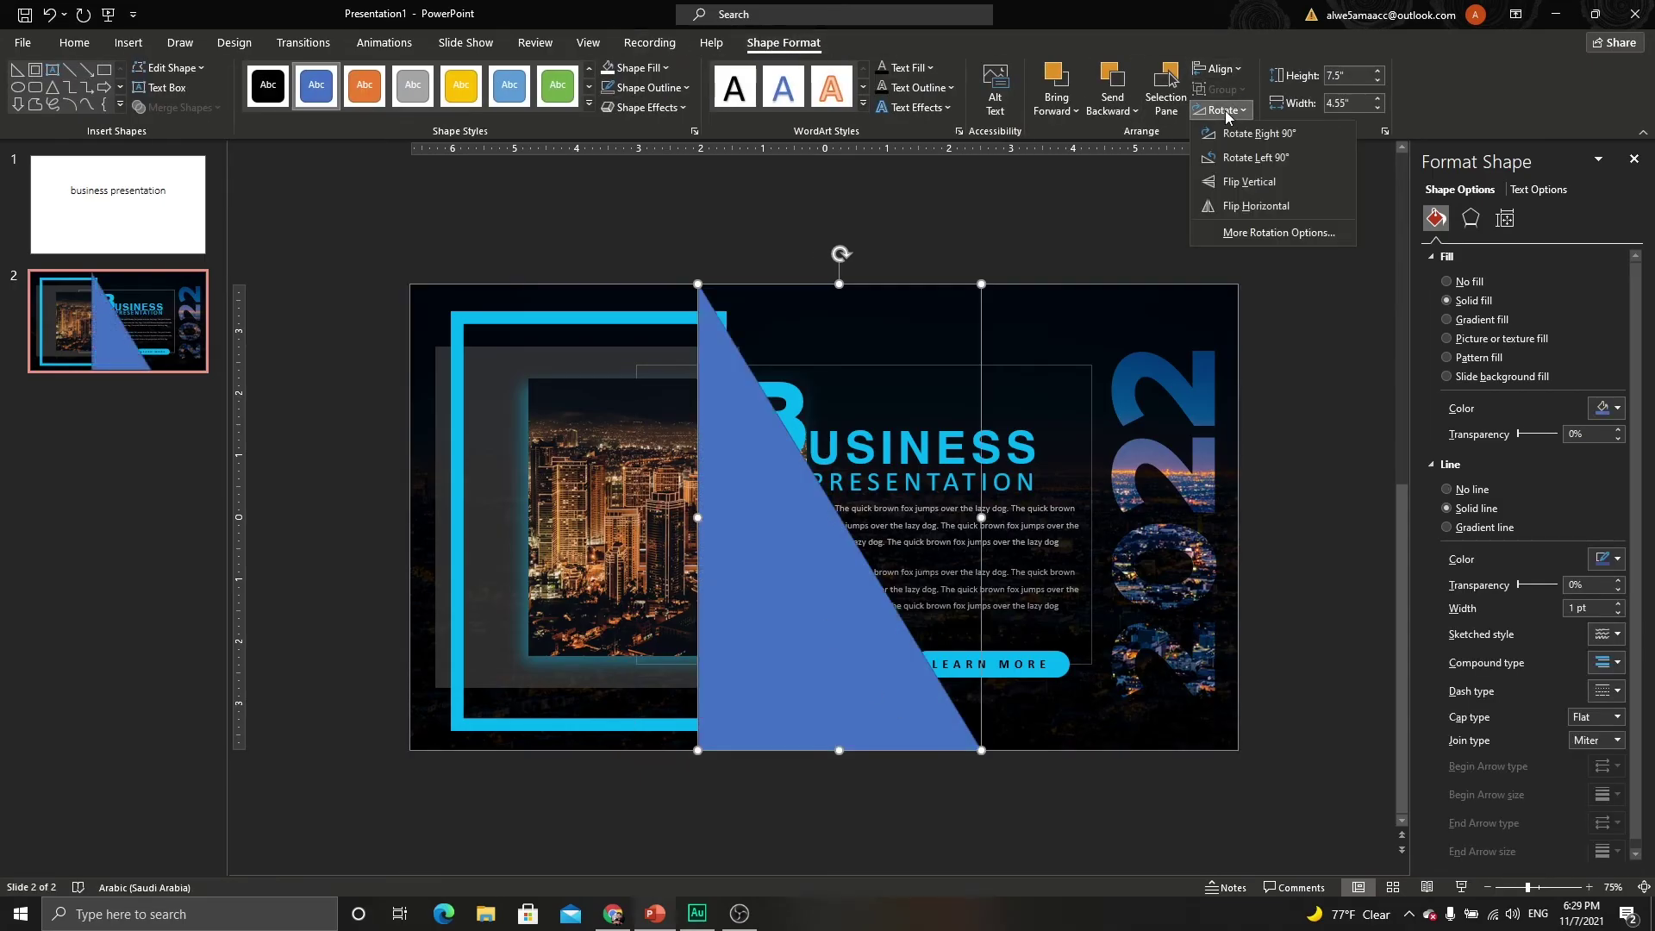
click(1238, 207)
Move the triangle to the right edge and stretch it to about 13.1 inches wide.
drag(944, 492, 1211, 484)
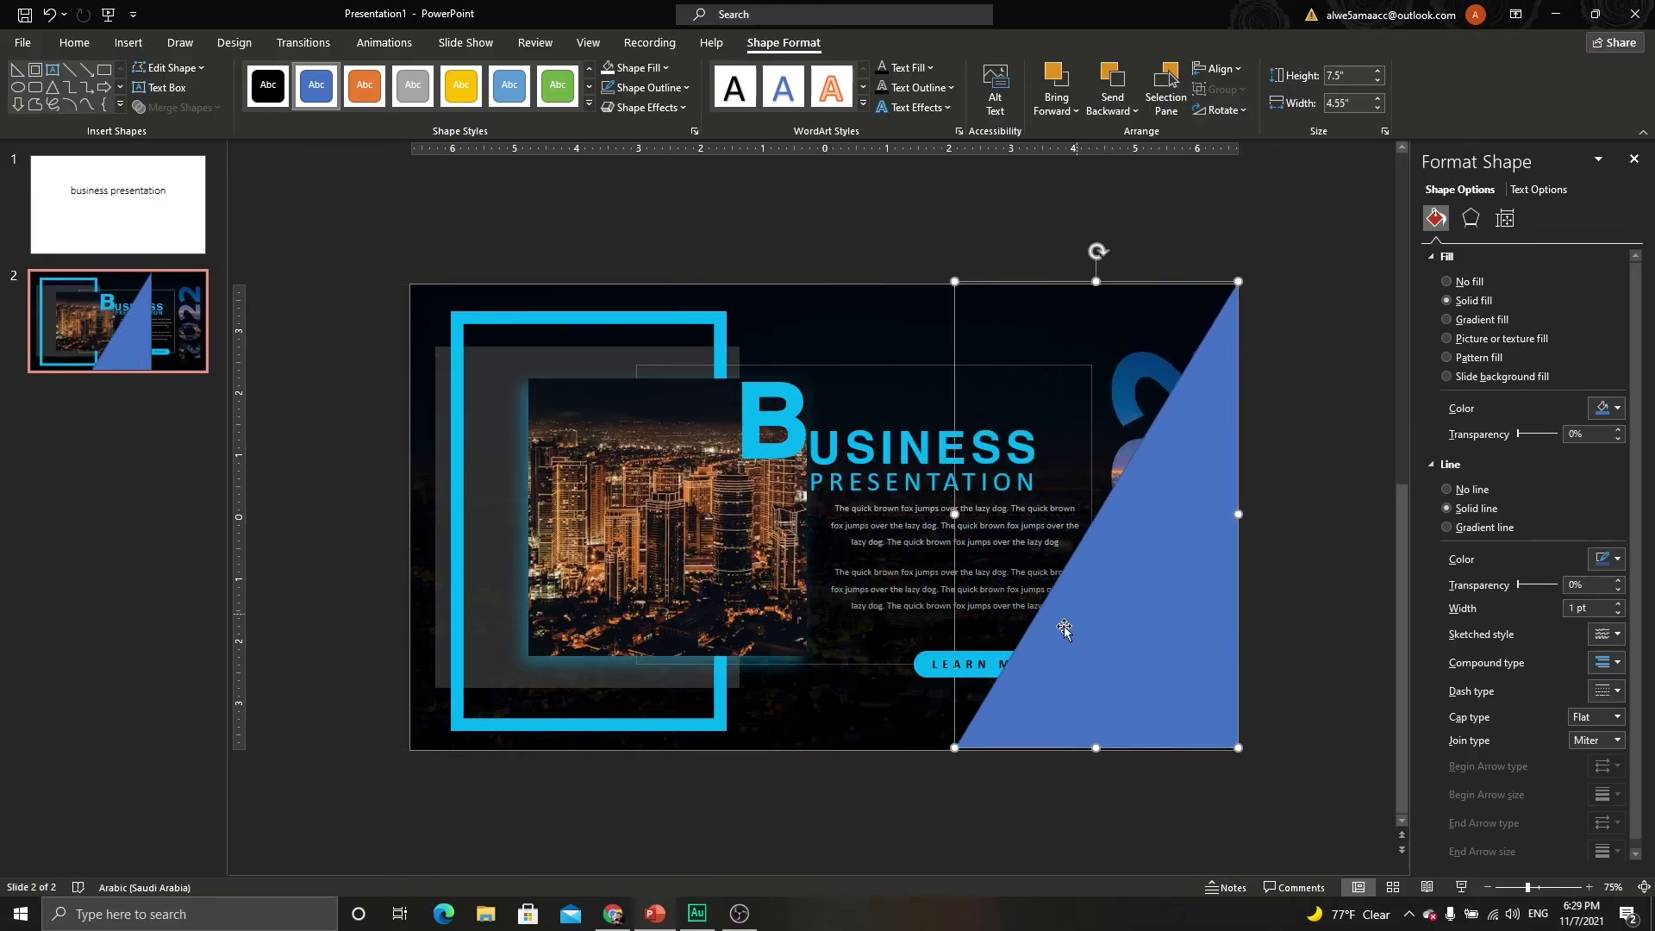
drag(954, 747, 947, 751)
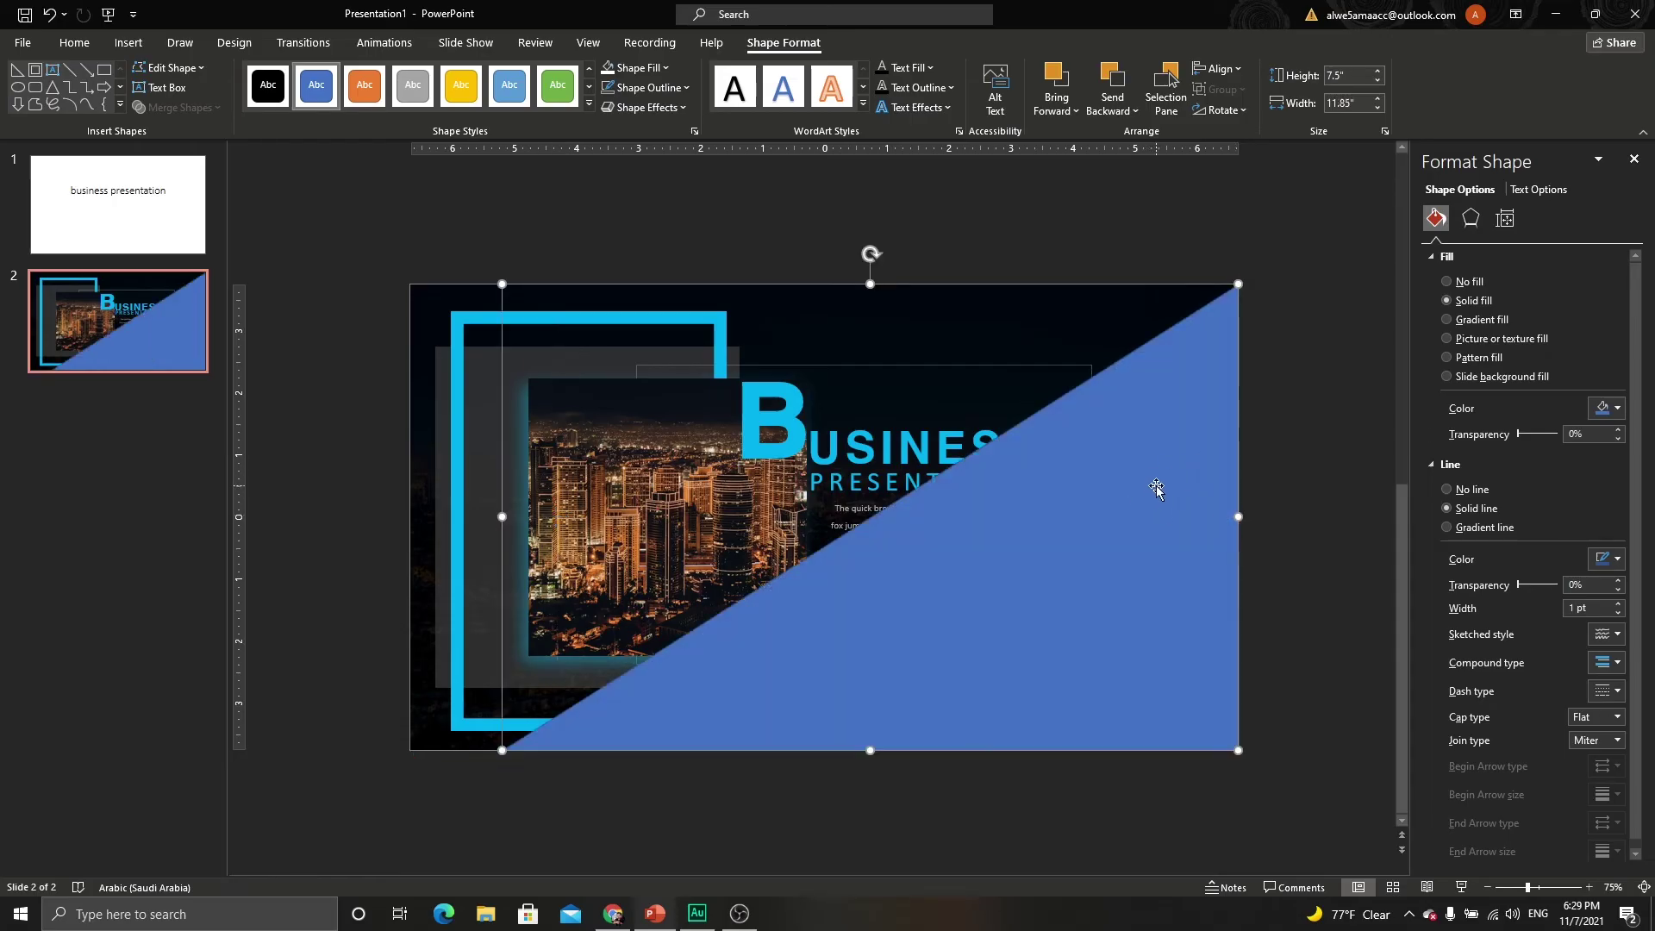
mouse_move(499, 518)
mouse_down()
mouse_move(763, 515)
mouse_move(403, 490)
mouse_up()
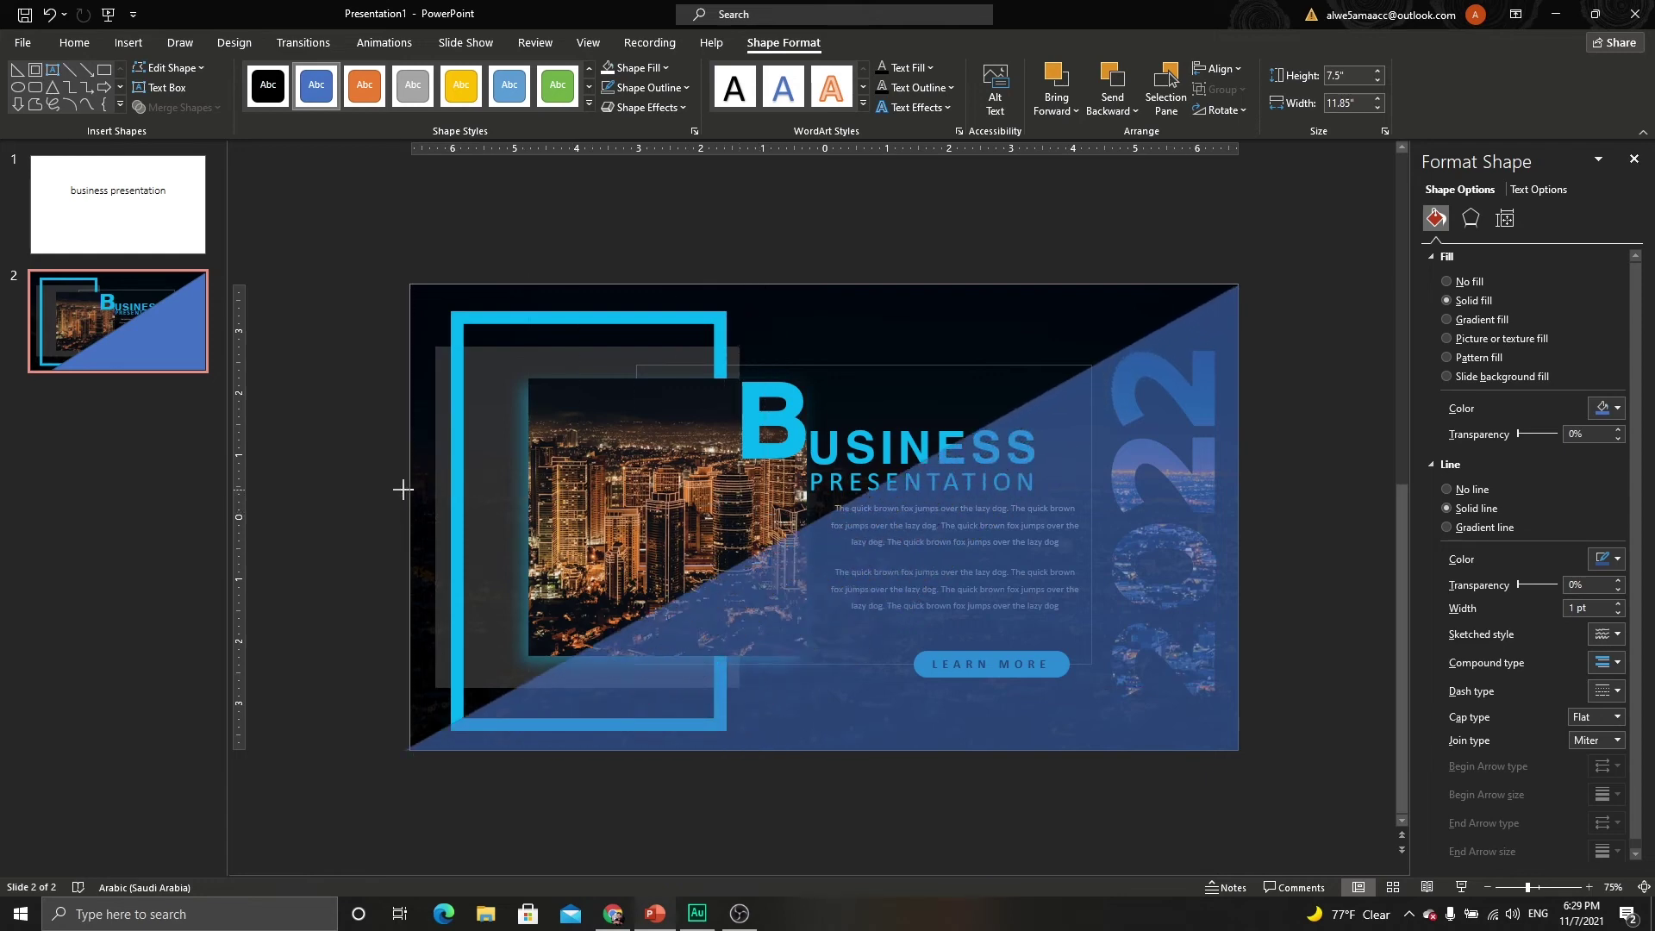
mouse_move(402, 490)
mouse_down()
mouse_move(365, 474)
mouse_move(425, 478)
mouse_up()
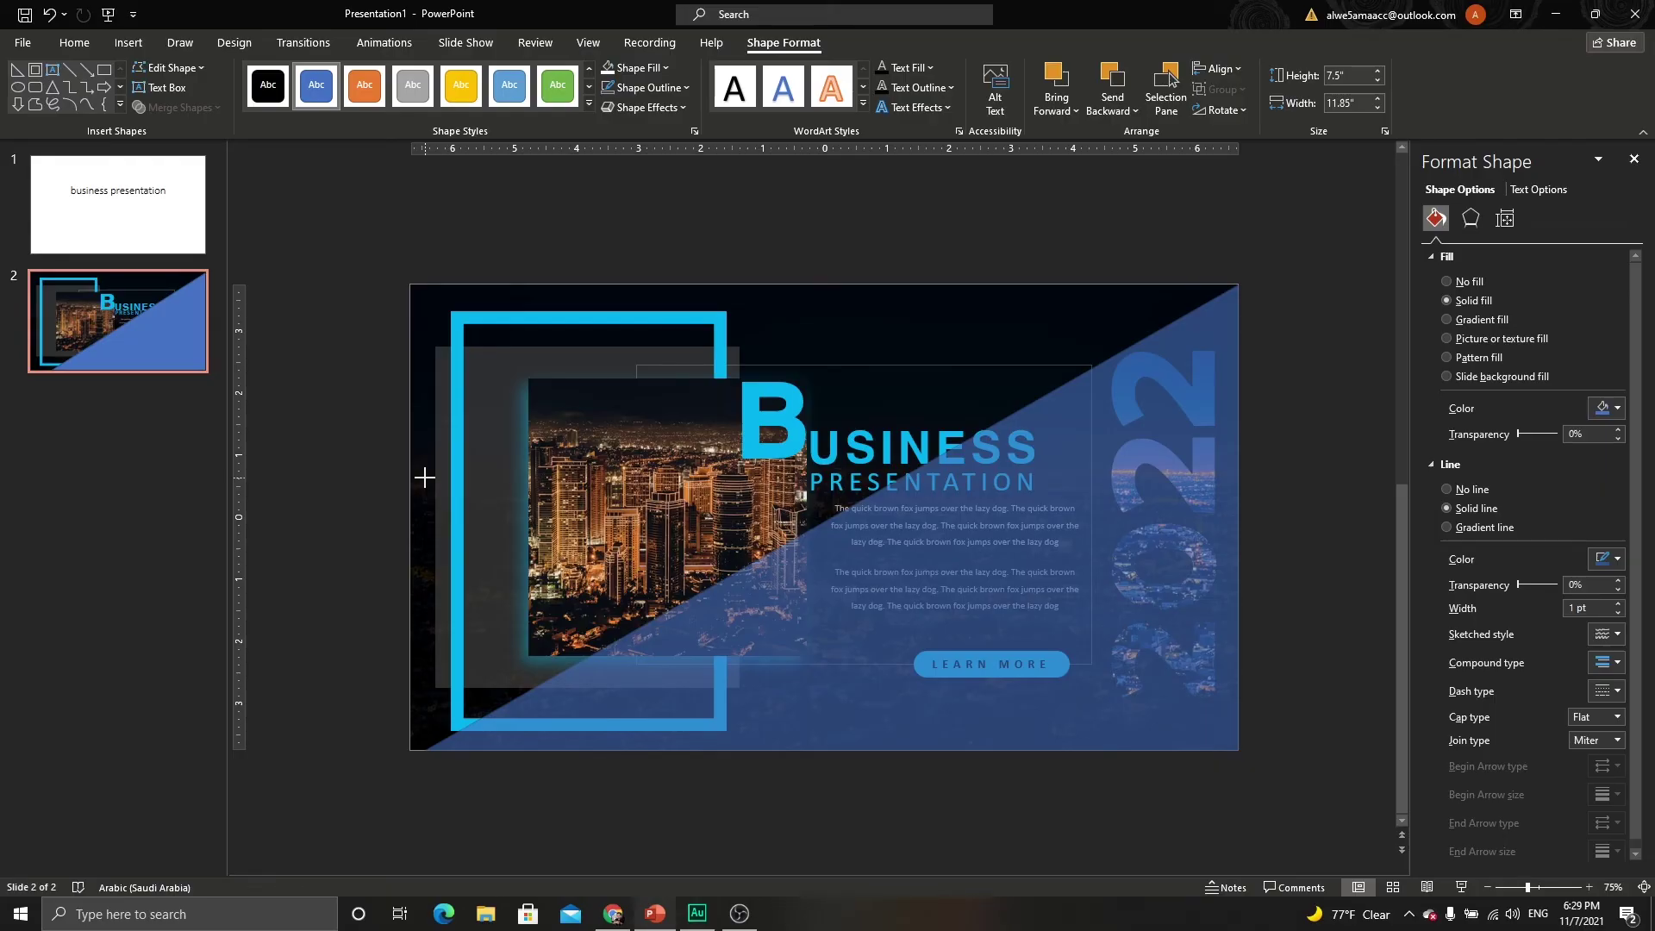
drag(424, 478, 424, 478)
Give the triangle a Light Blue fill with no outline.
click(645, 88)
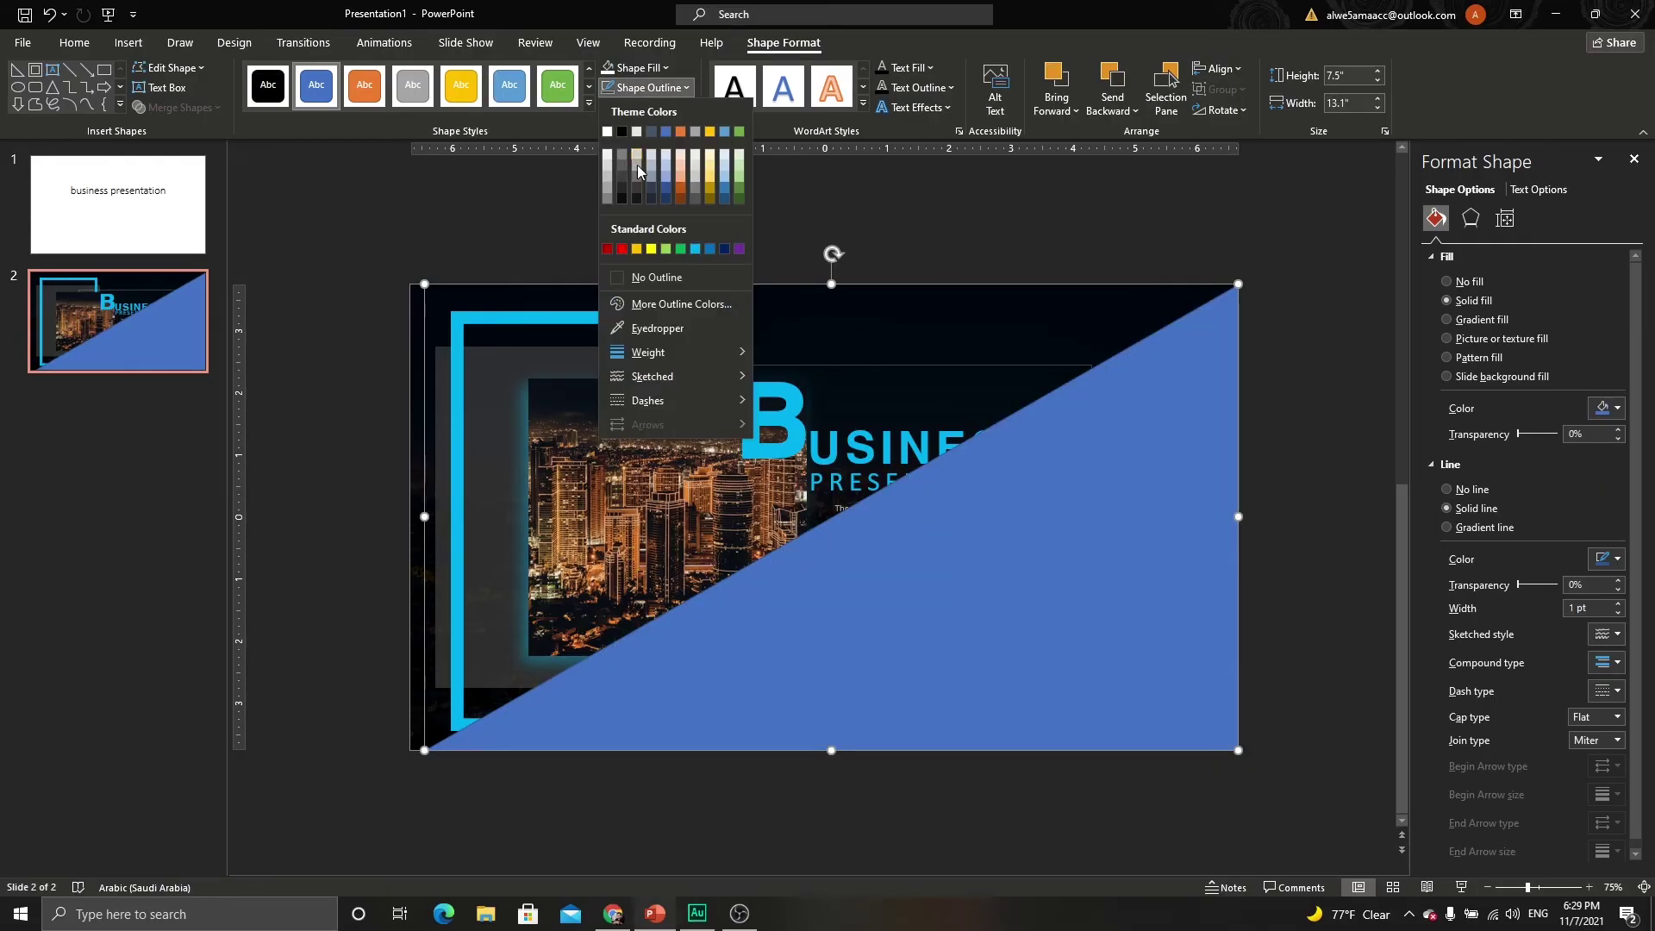
click(630, 275)
click(636, 67)
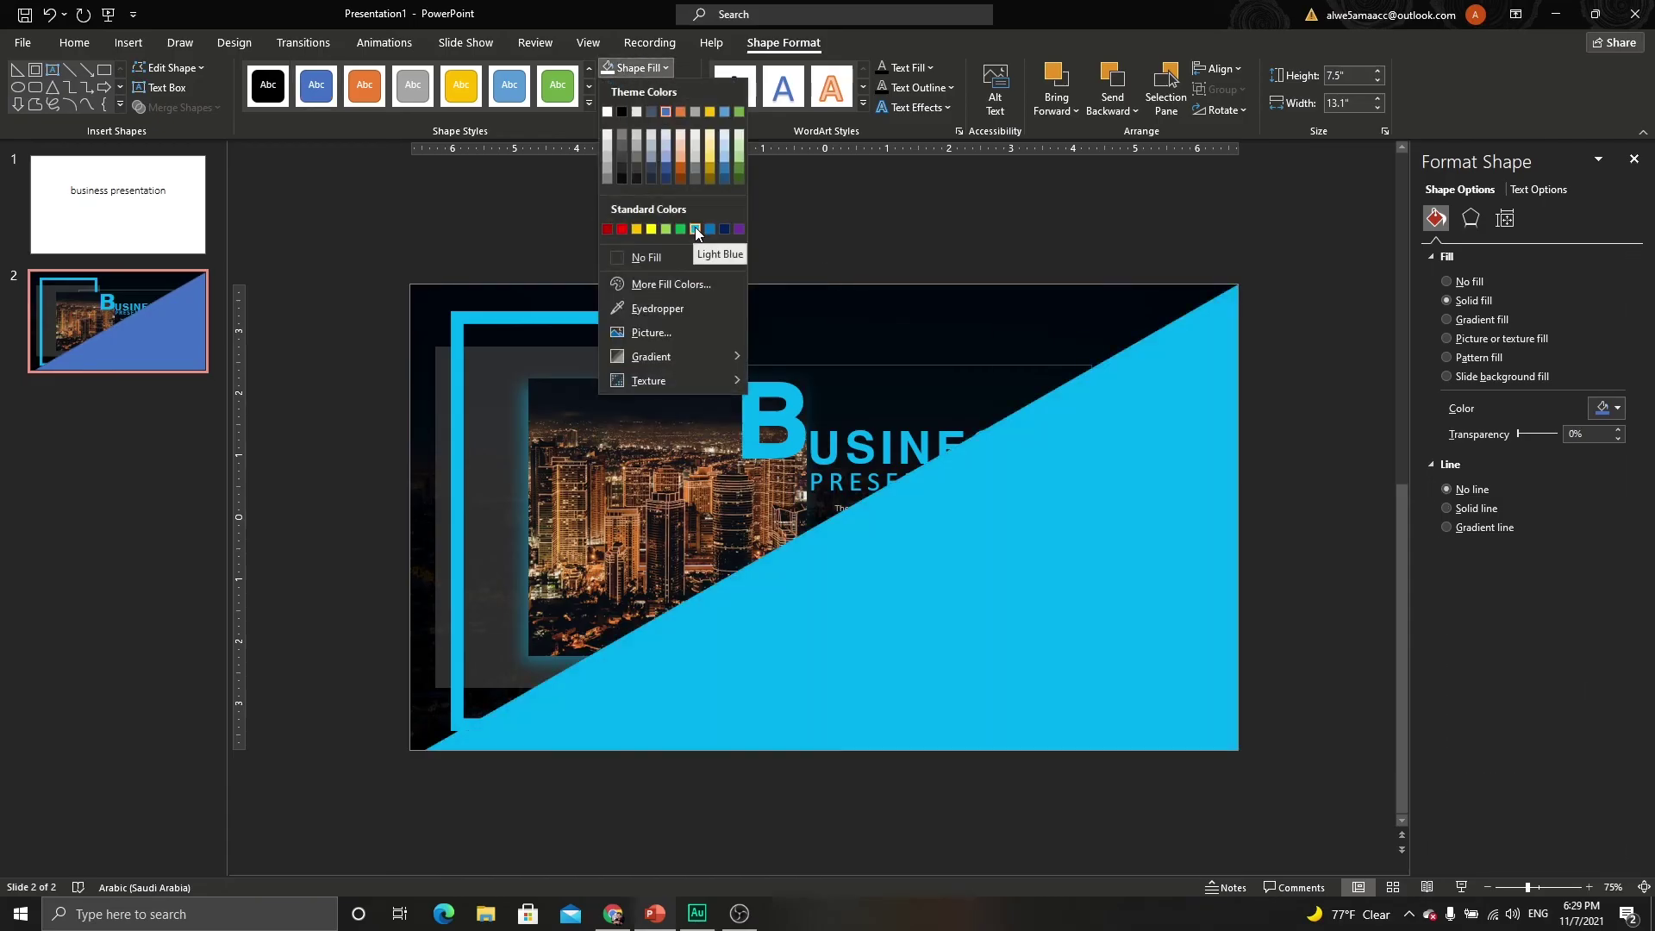
click(695, 228)
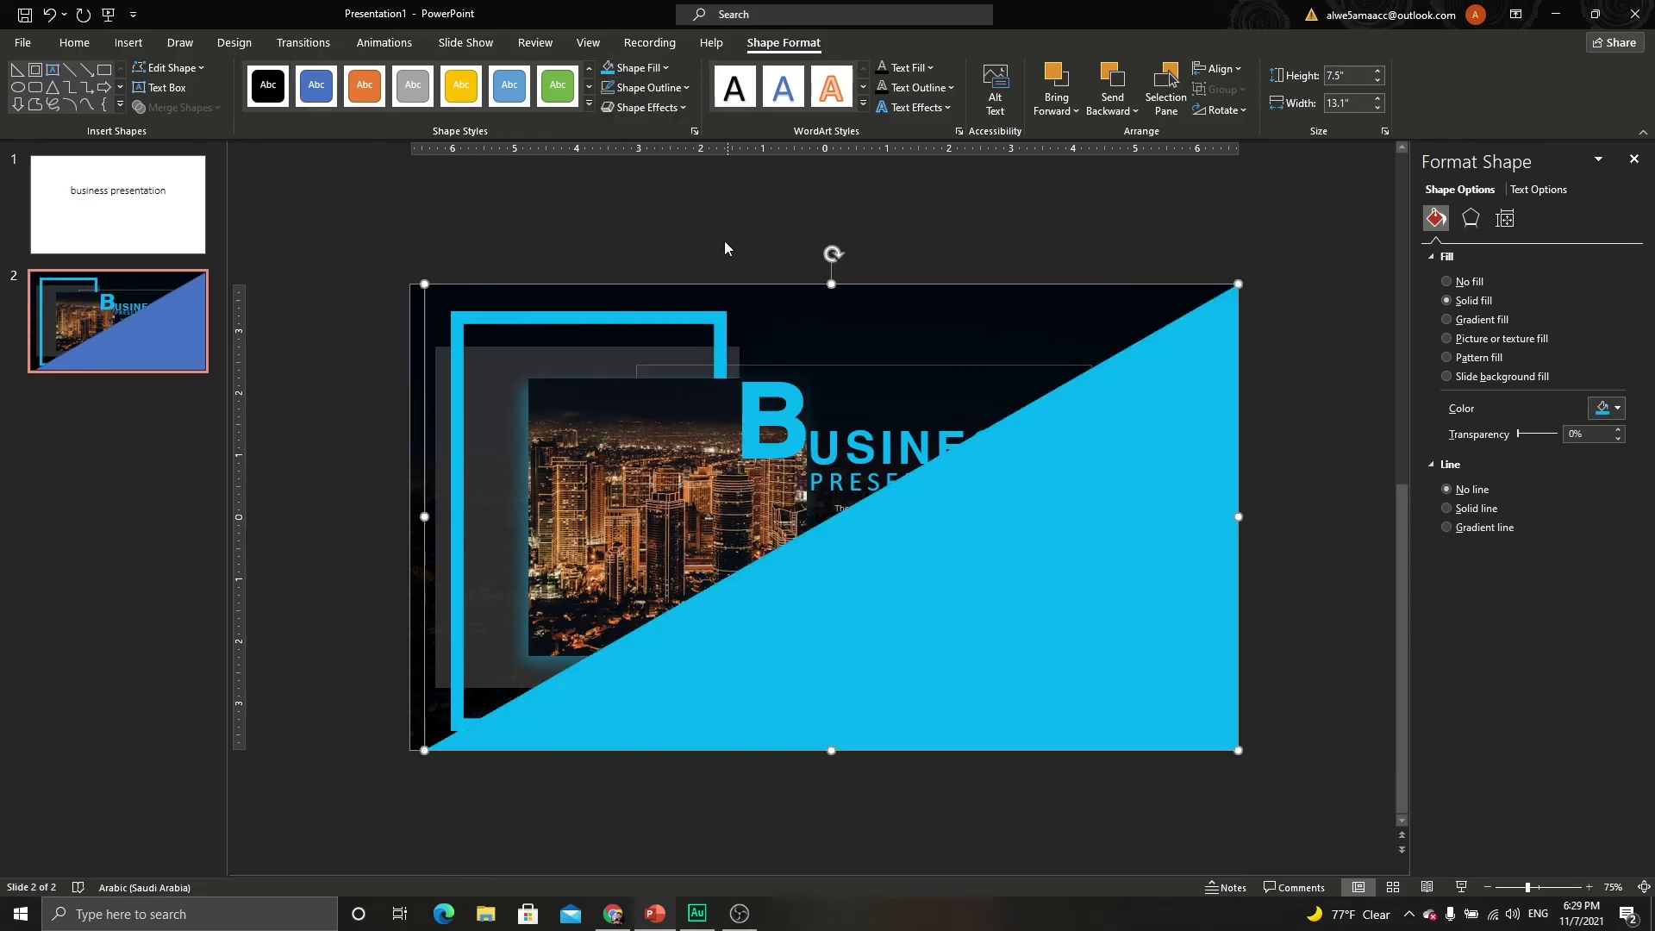
Send the triangle to the back, then bring it forward one layer, just above the background.
click(1113, 116)
click(1130, 157)
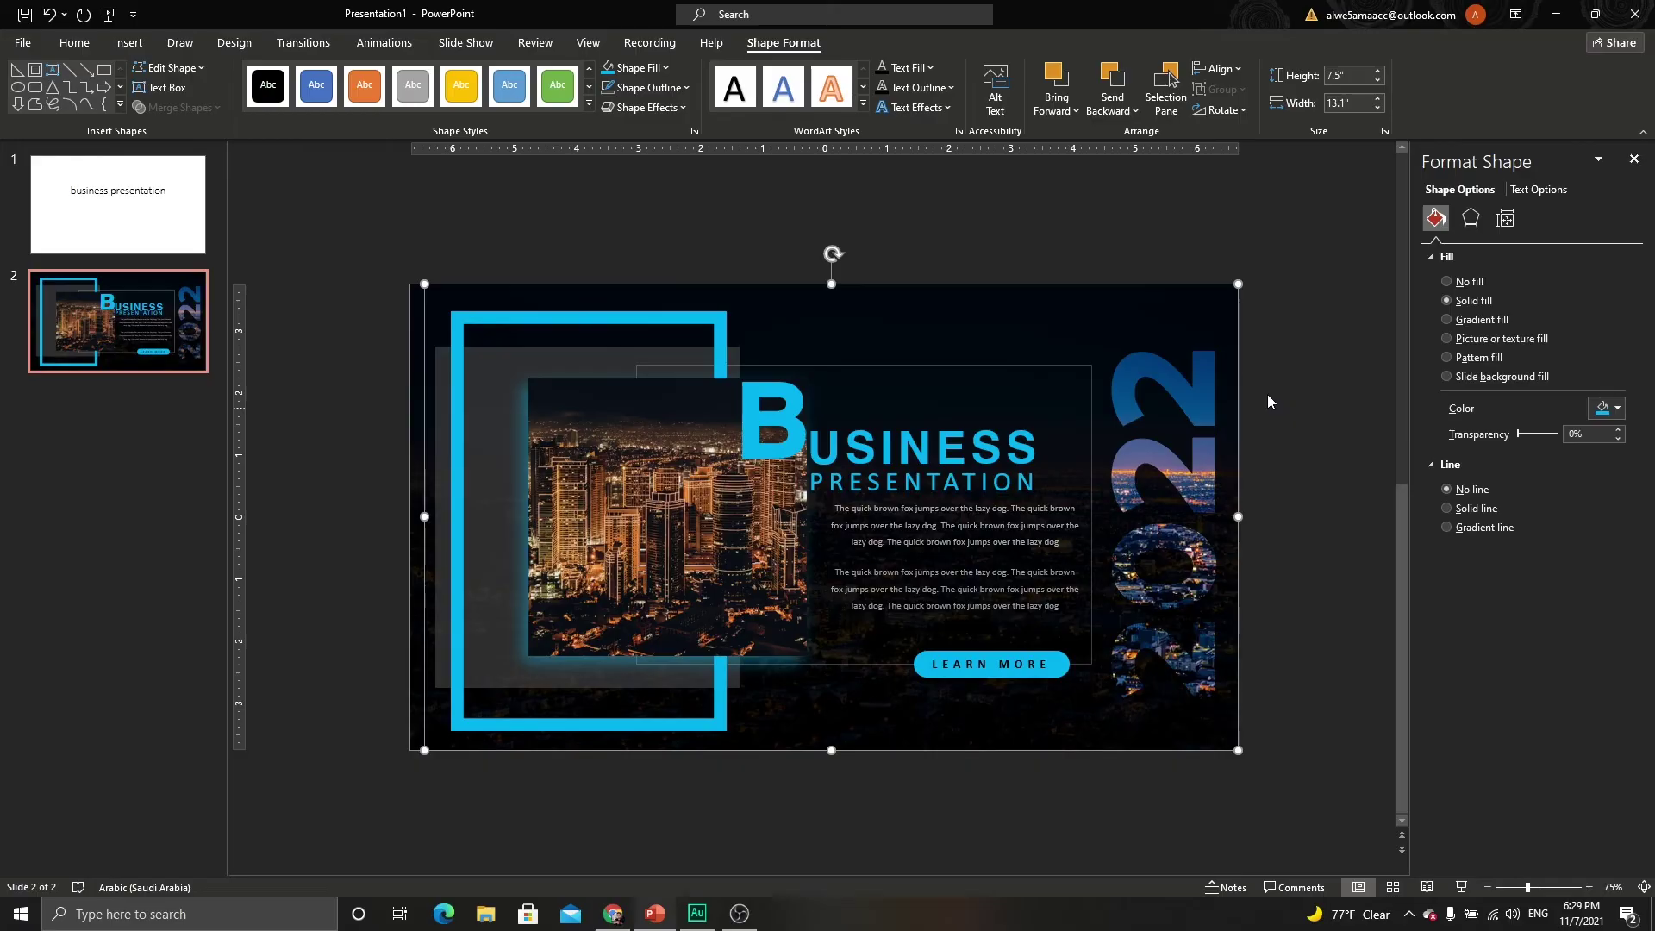
click(1059, 79)
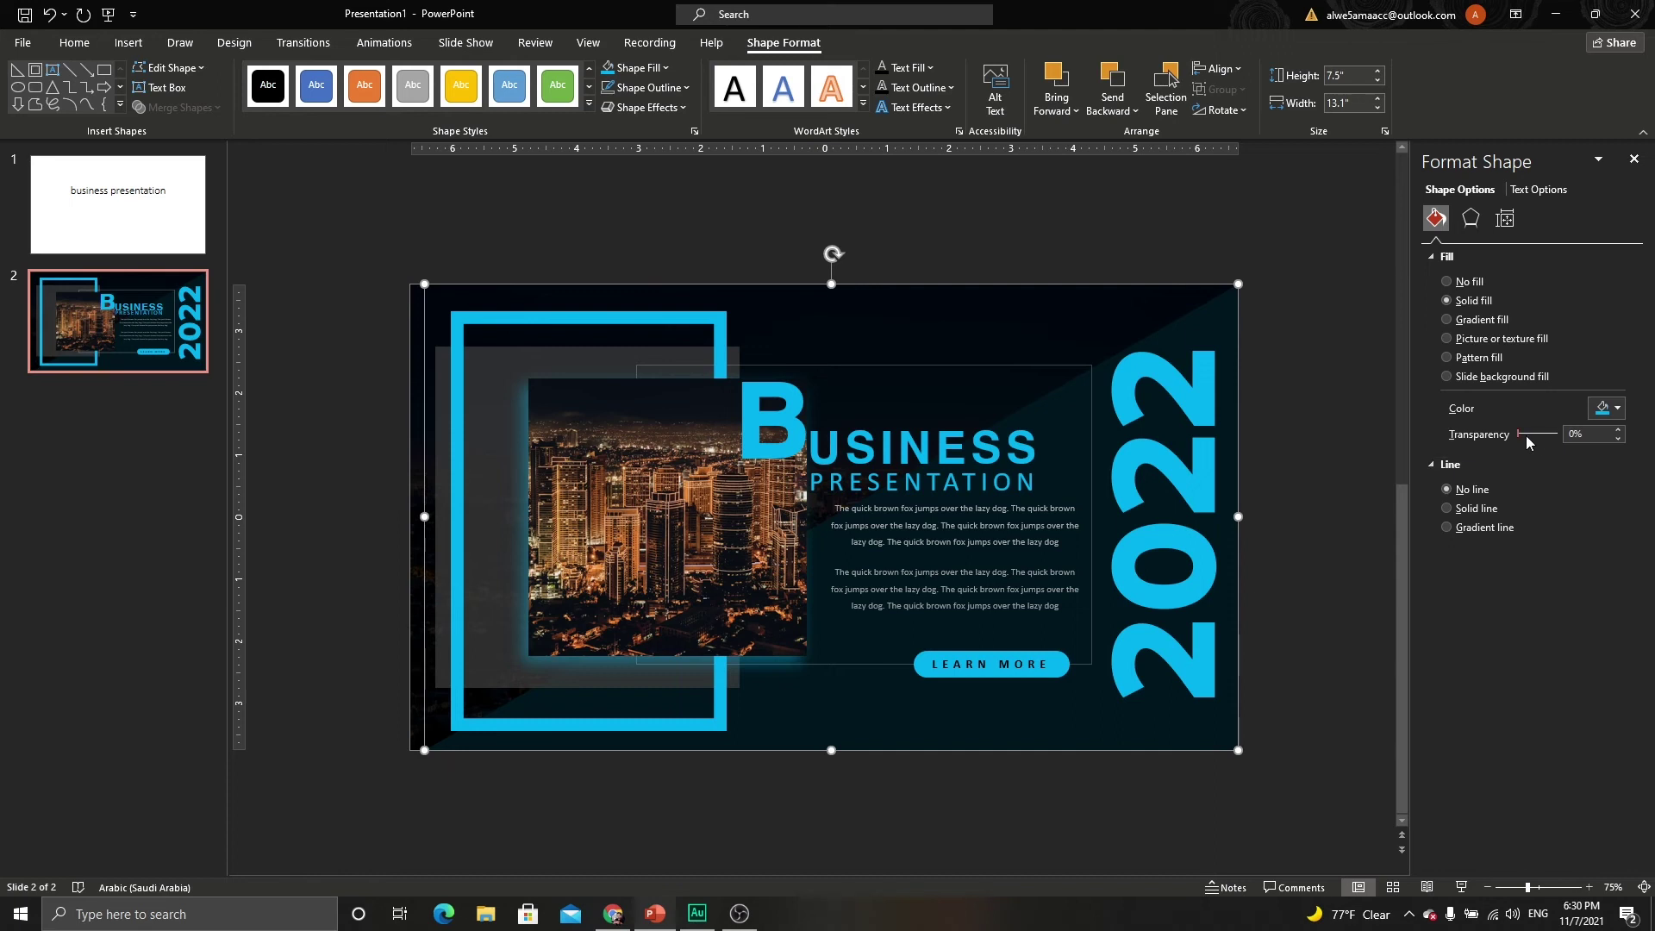
Raise the triangle's fill transparency to about 48%.
drag(1523, 437, 1536, 434)
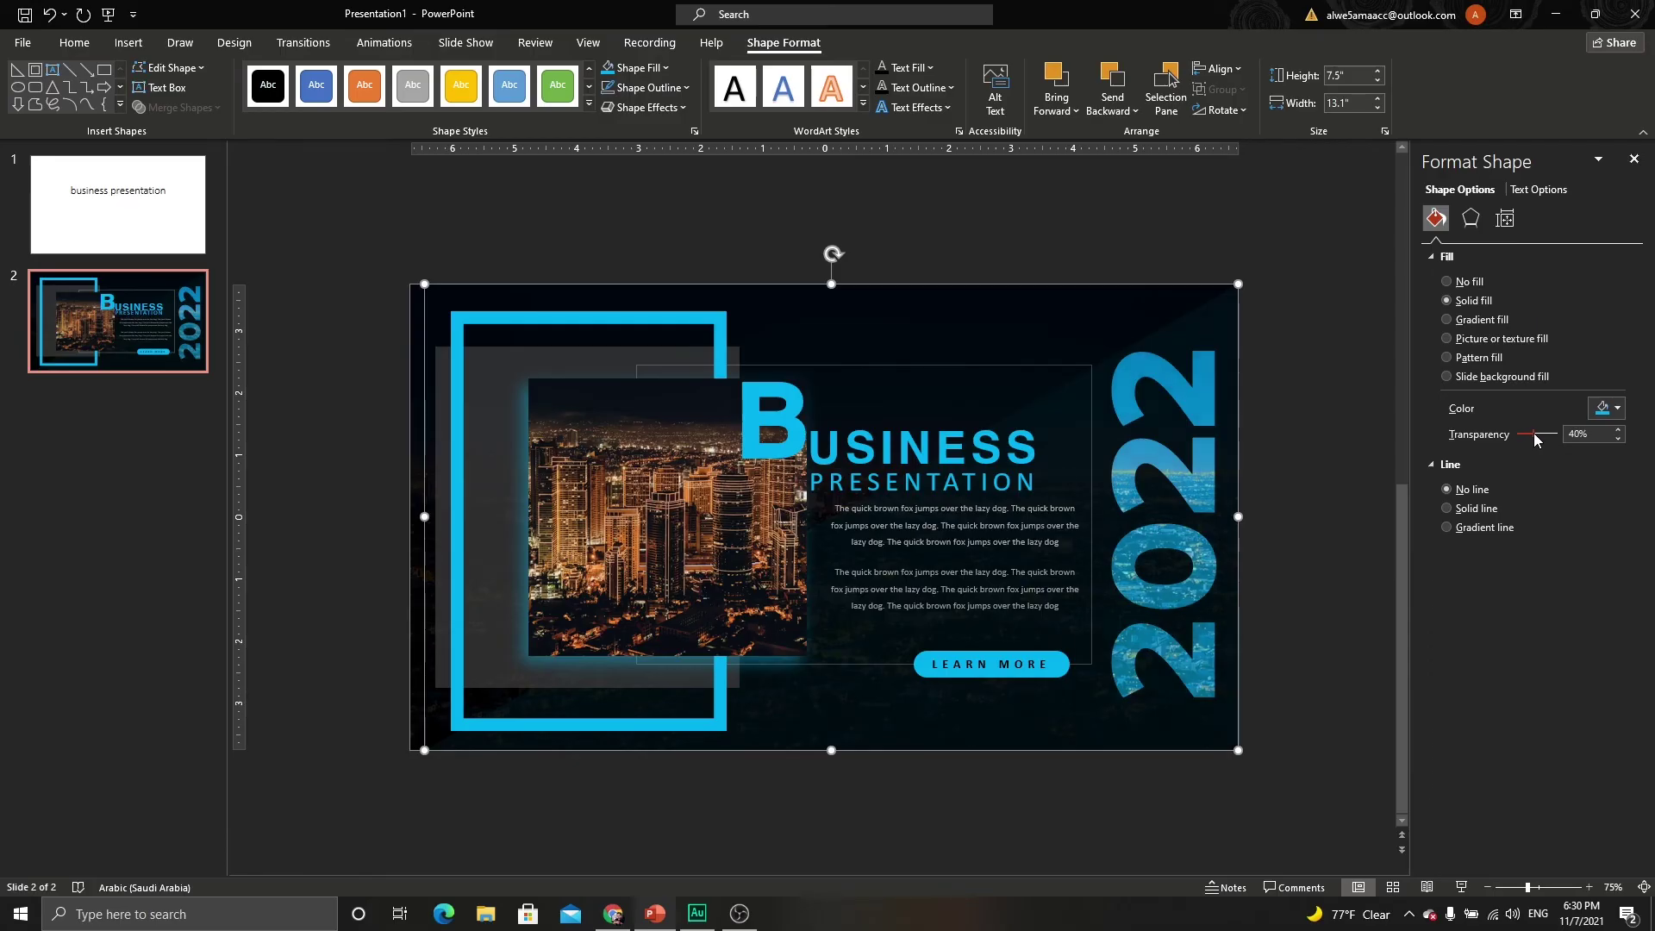
drag(1535, 434, 1537, 435)
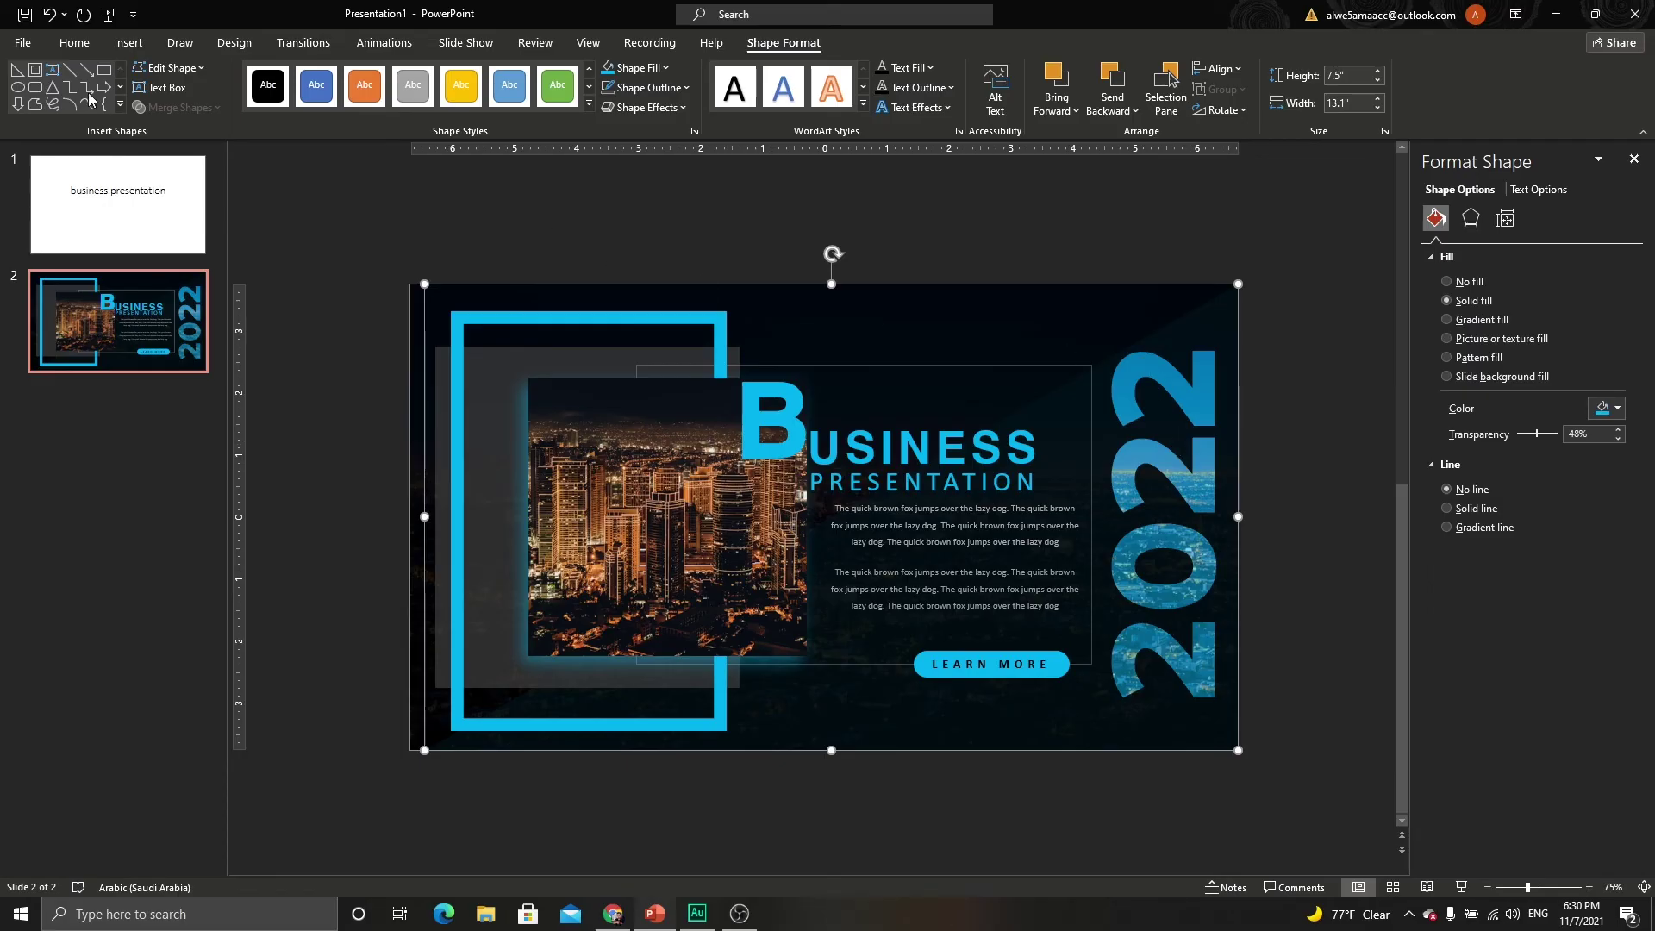
Duplicate the triangle, flip the copy vertically and align it with the slide edges.
key(ctrl+d)
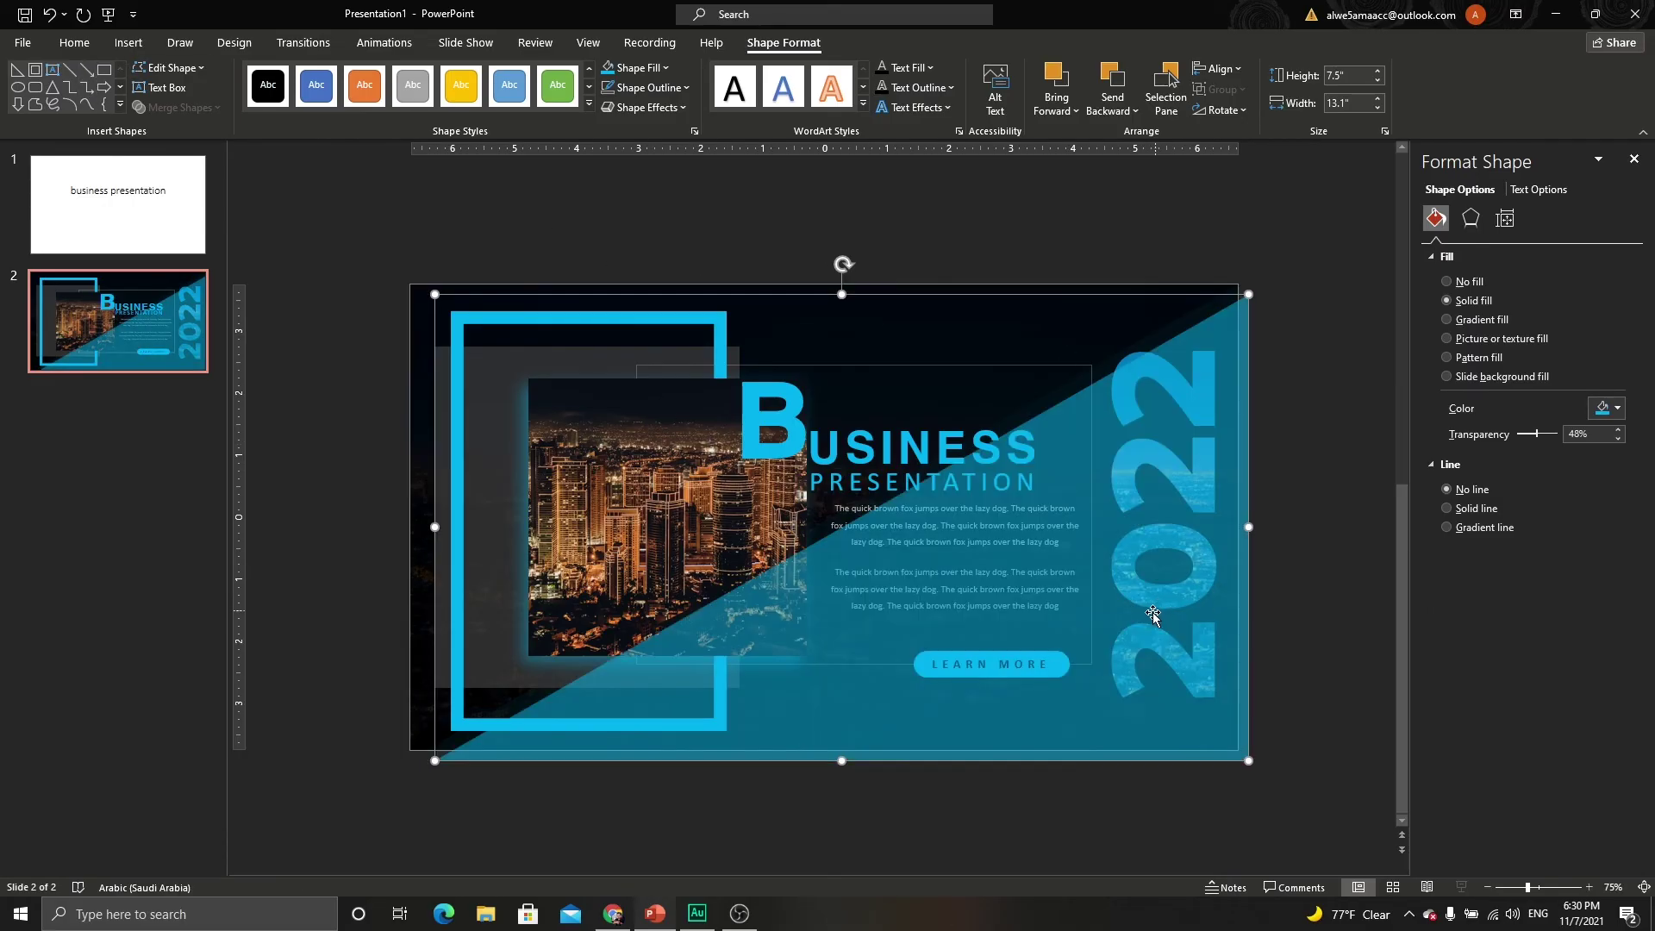
click(1224, 110)
click(1228, 182)
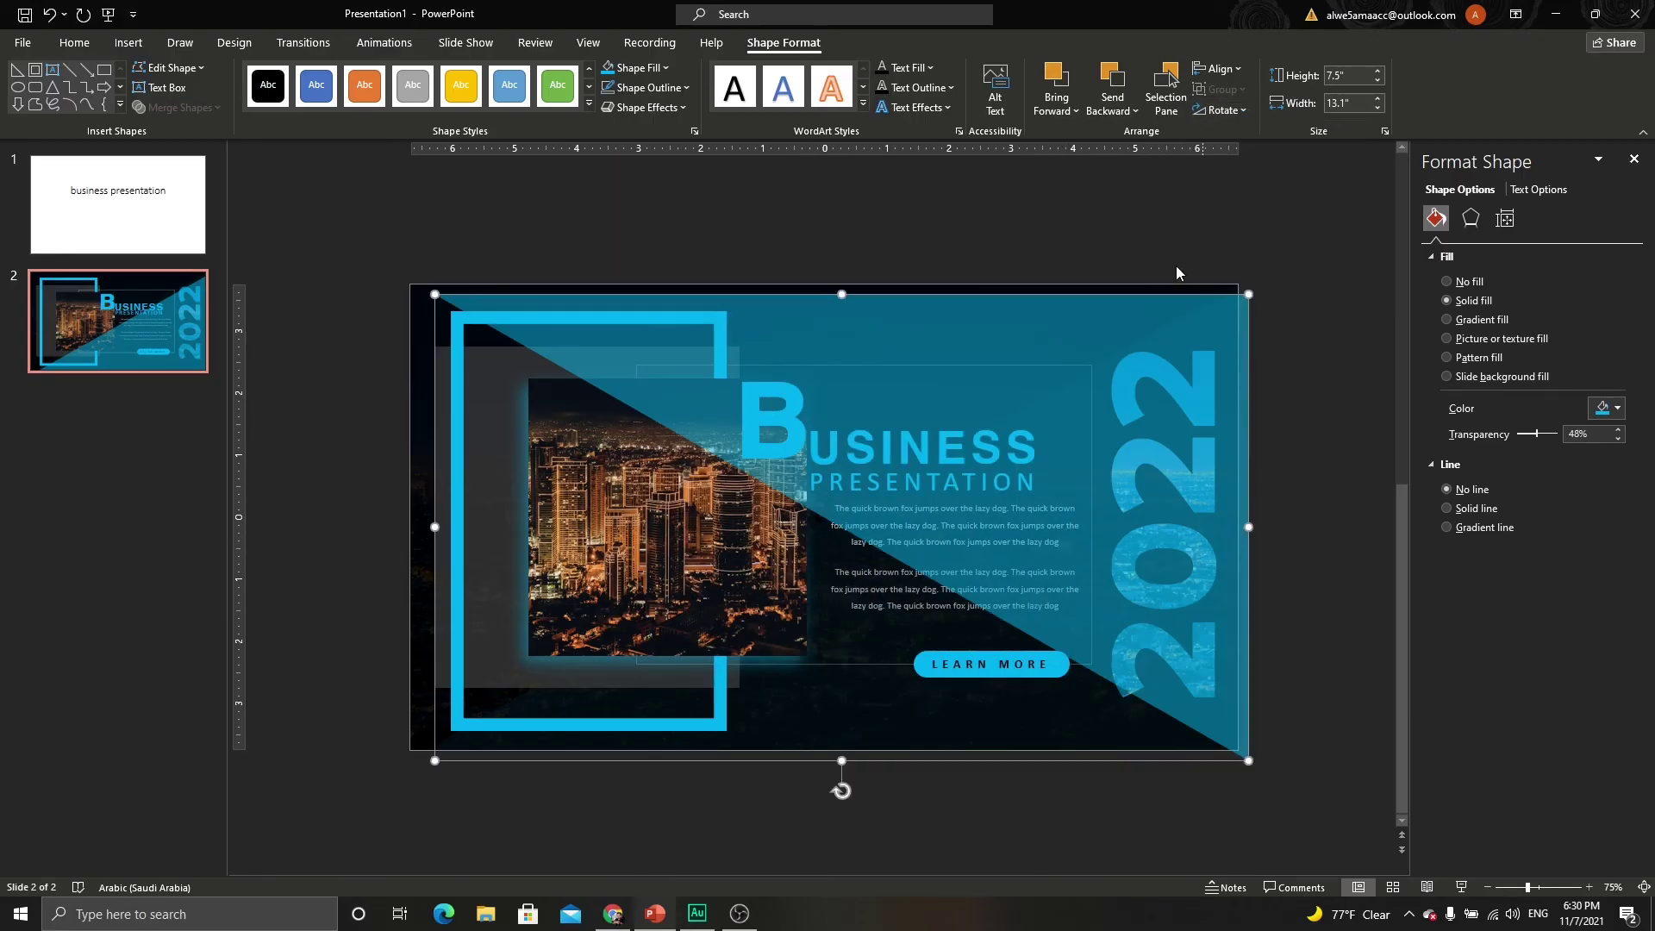
drag(1140, 330, 1121, 316)
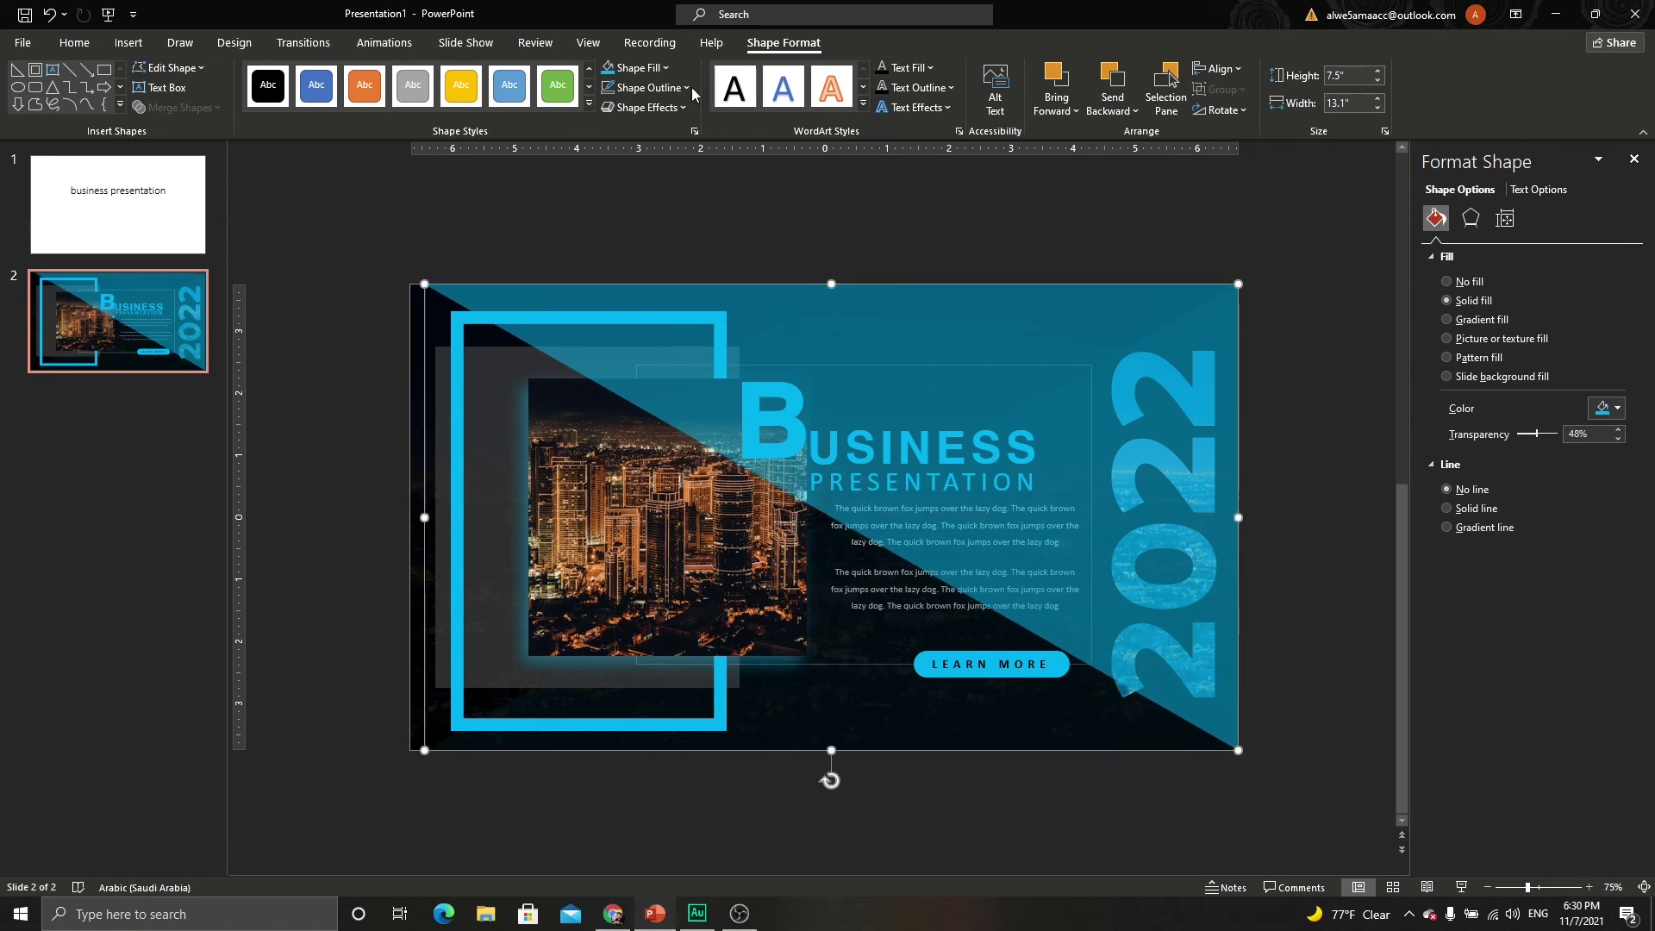
Fill the copy white, layer it behind 2022, stretch it full-width, set 28% transparency.
click(636, 68)
click(607, 112)
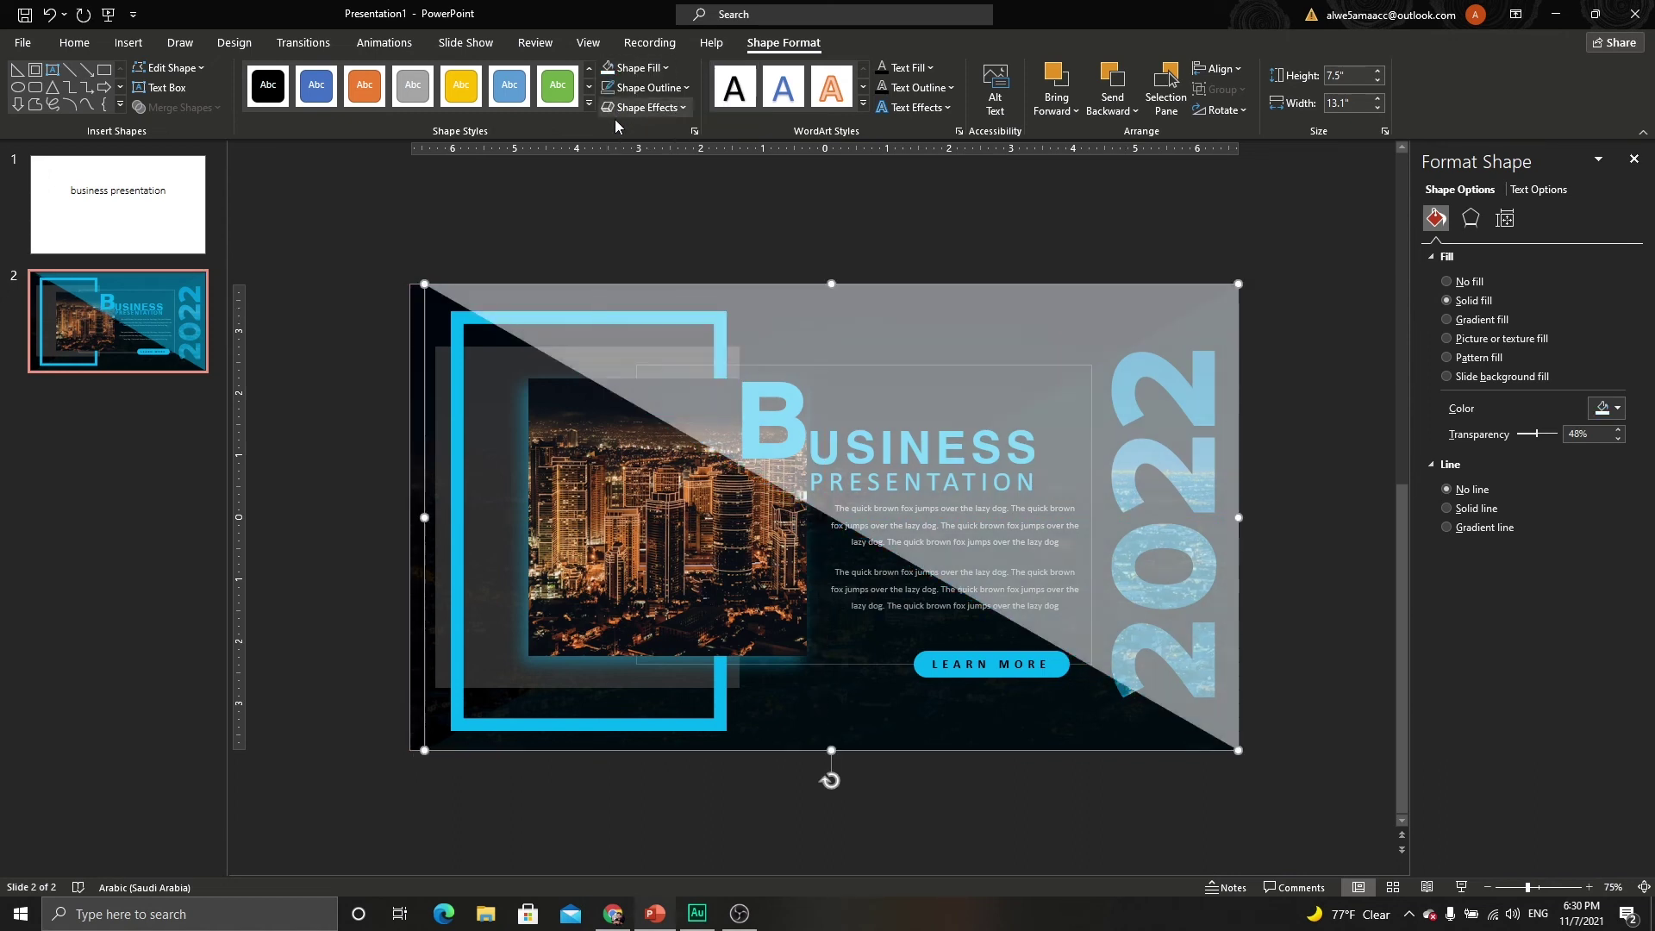
click(1109, 114)
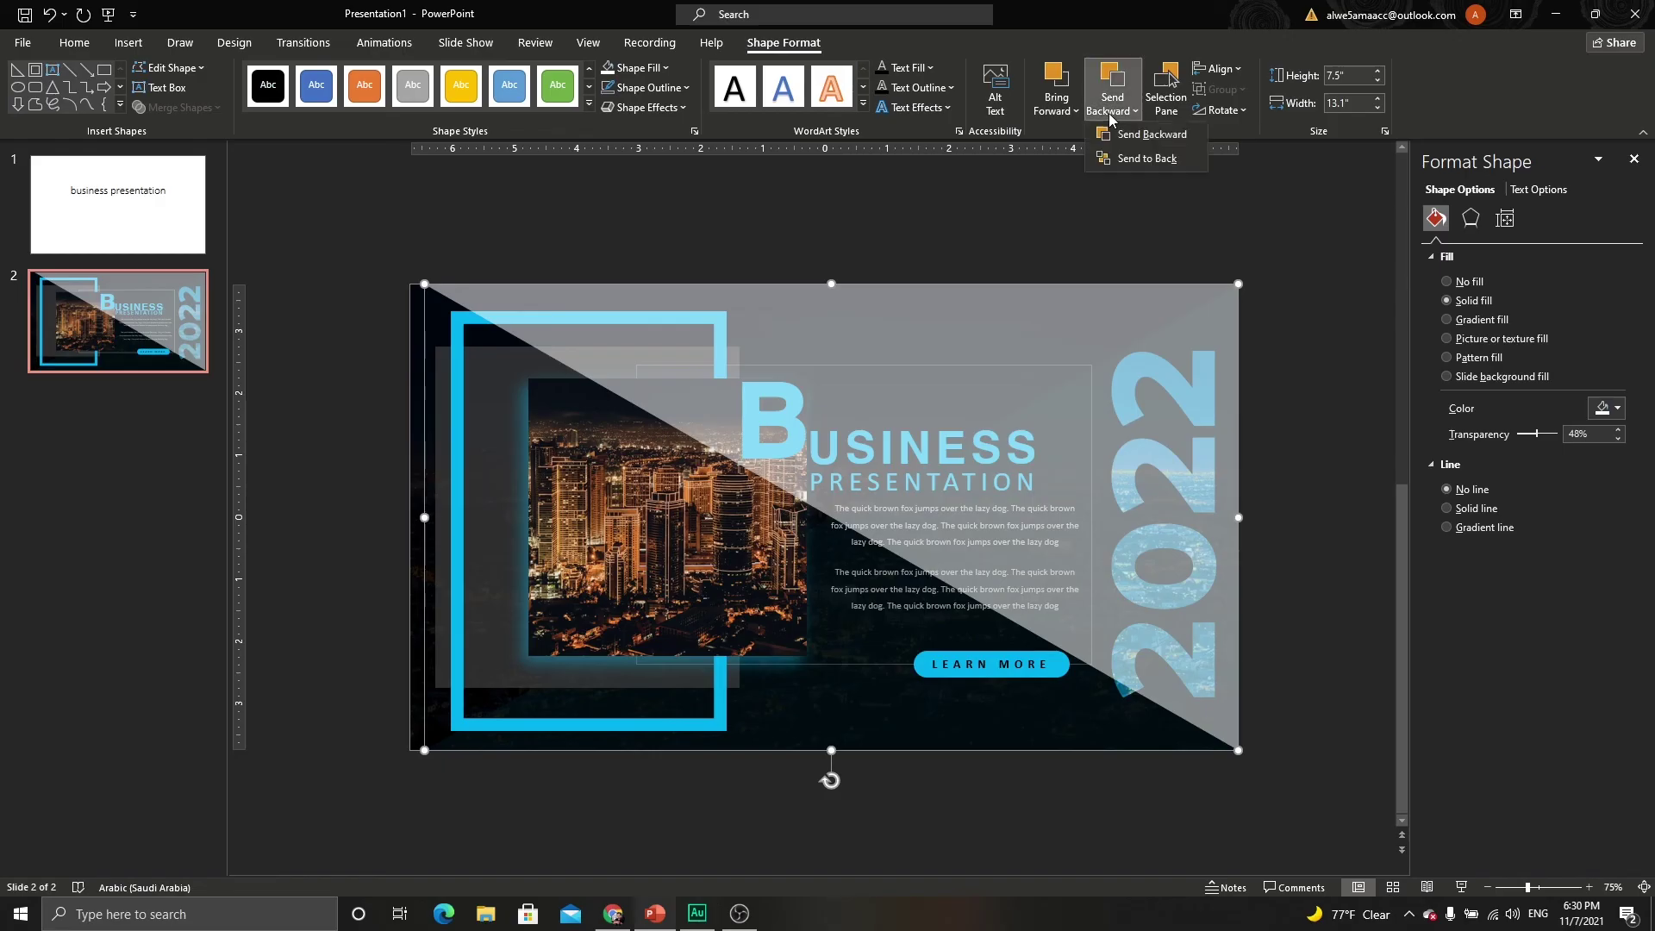
click(1123, 159)
click(1063, 80)
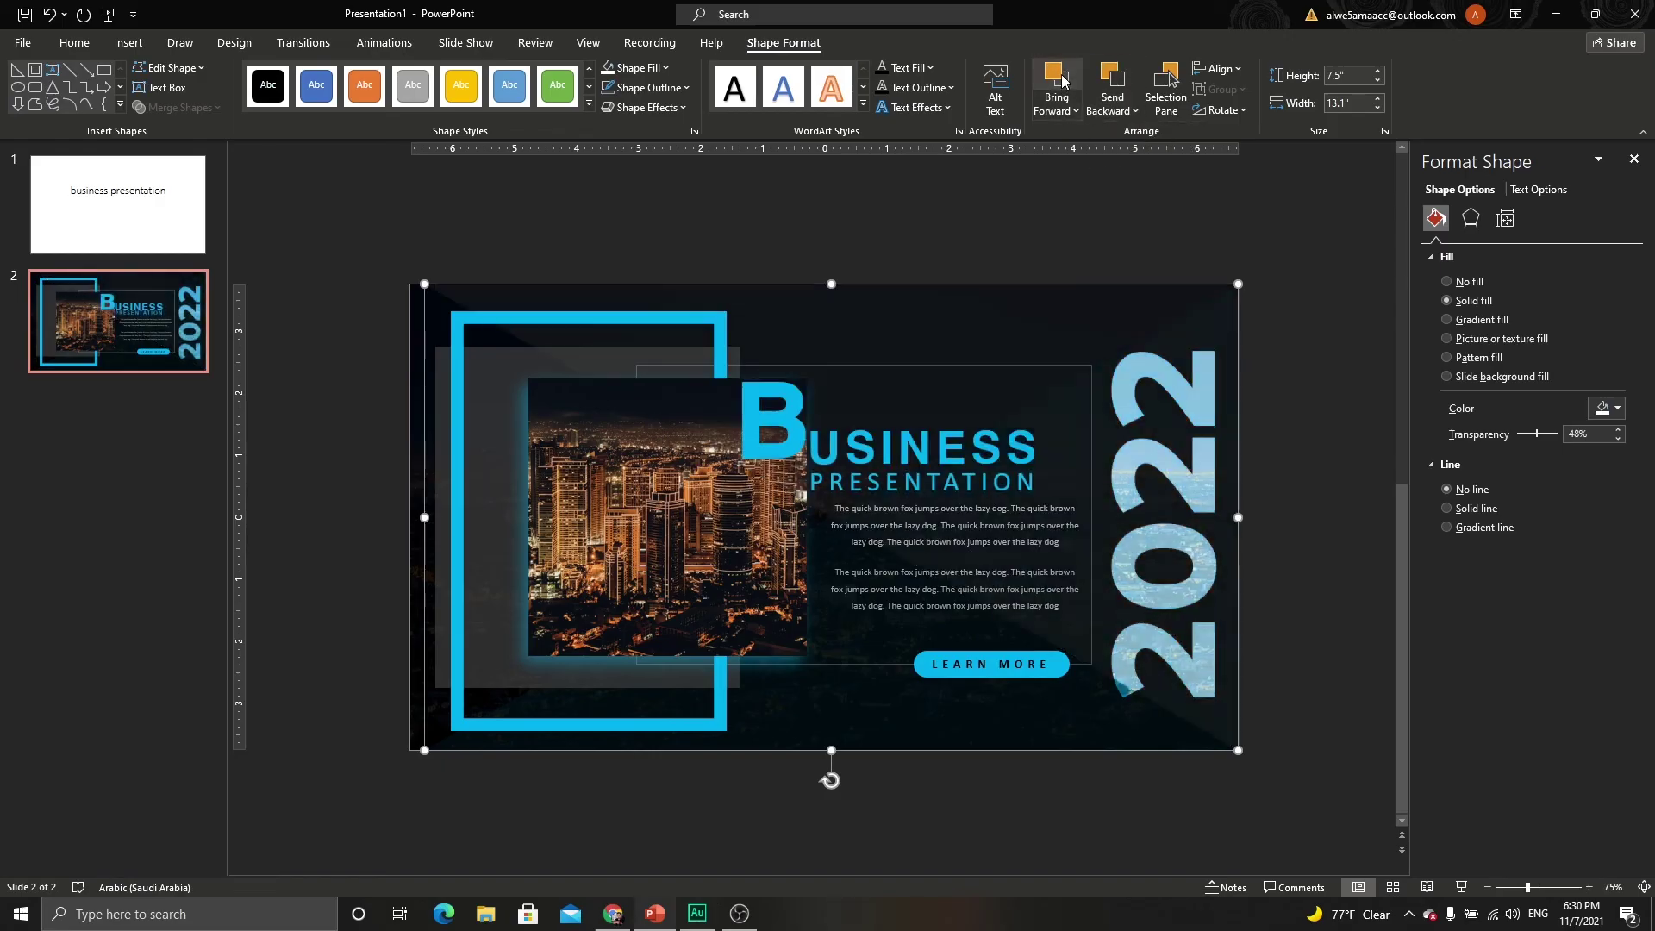
click(1111, 82)
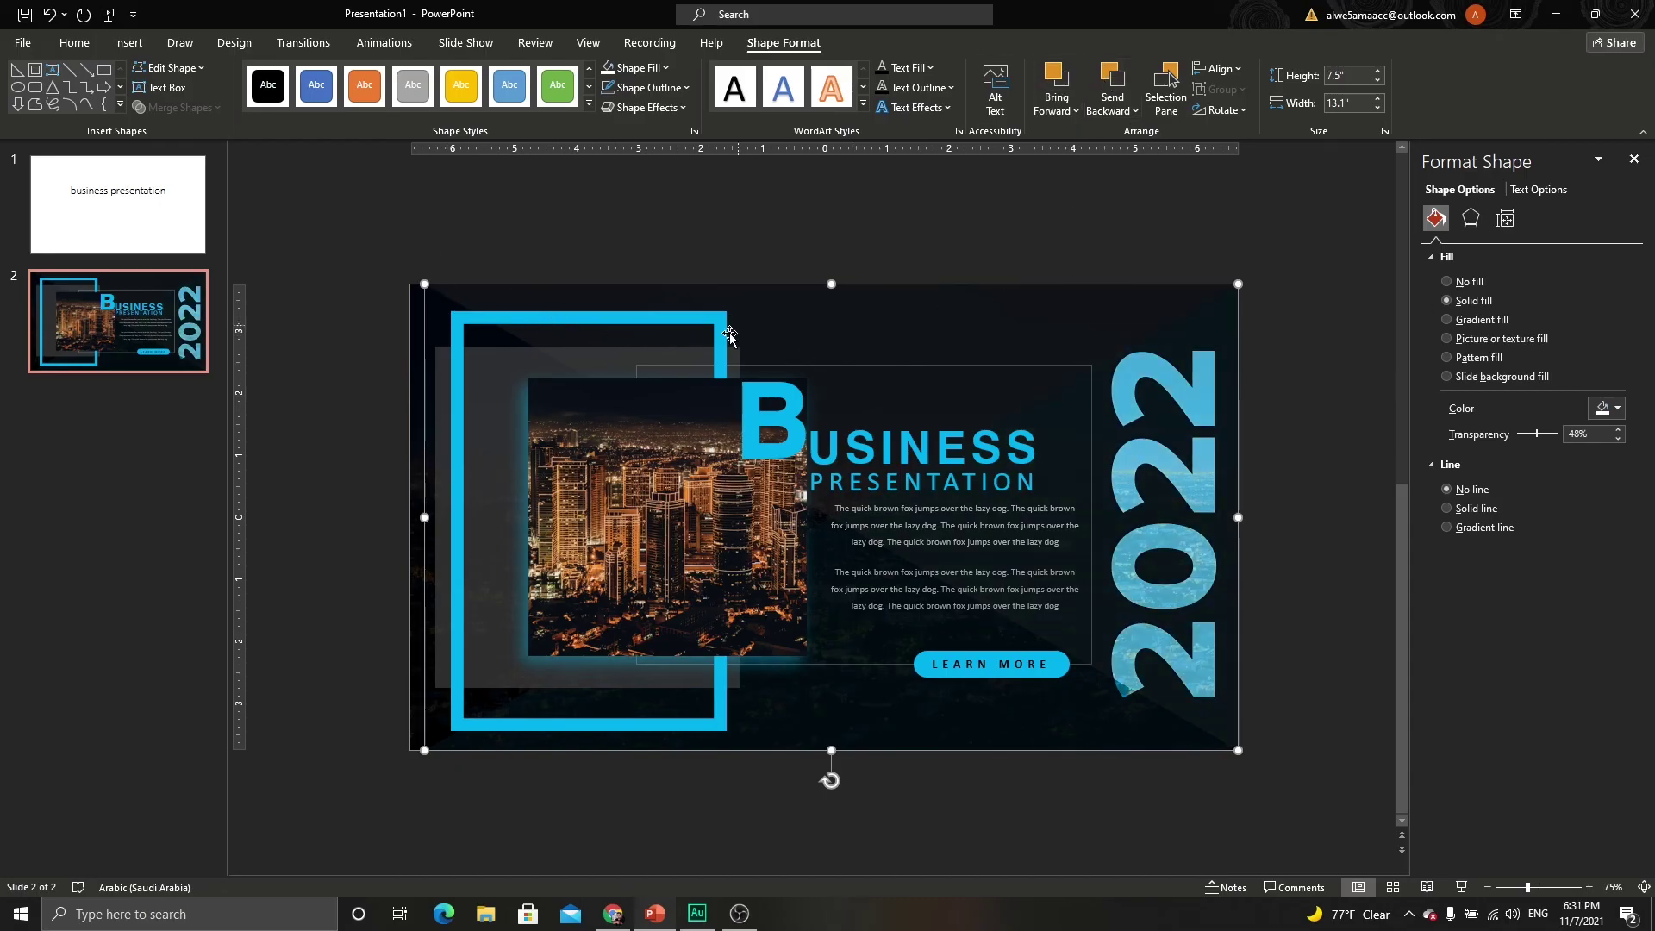
drag(423, 515, 405, 510)
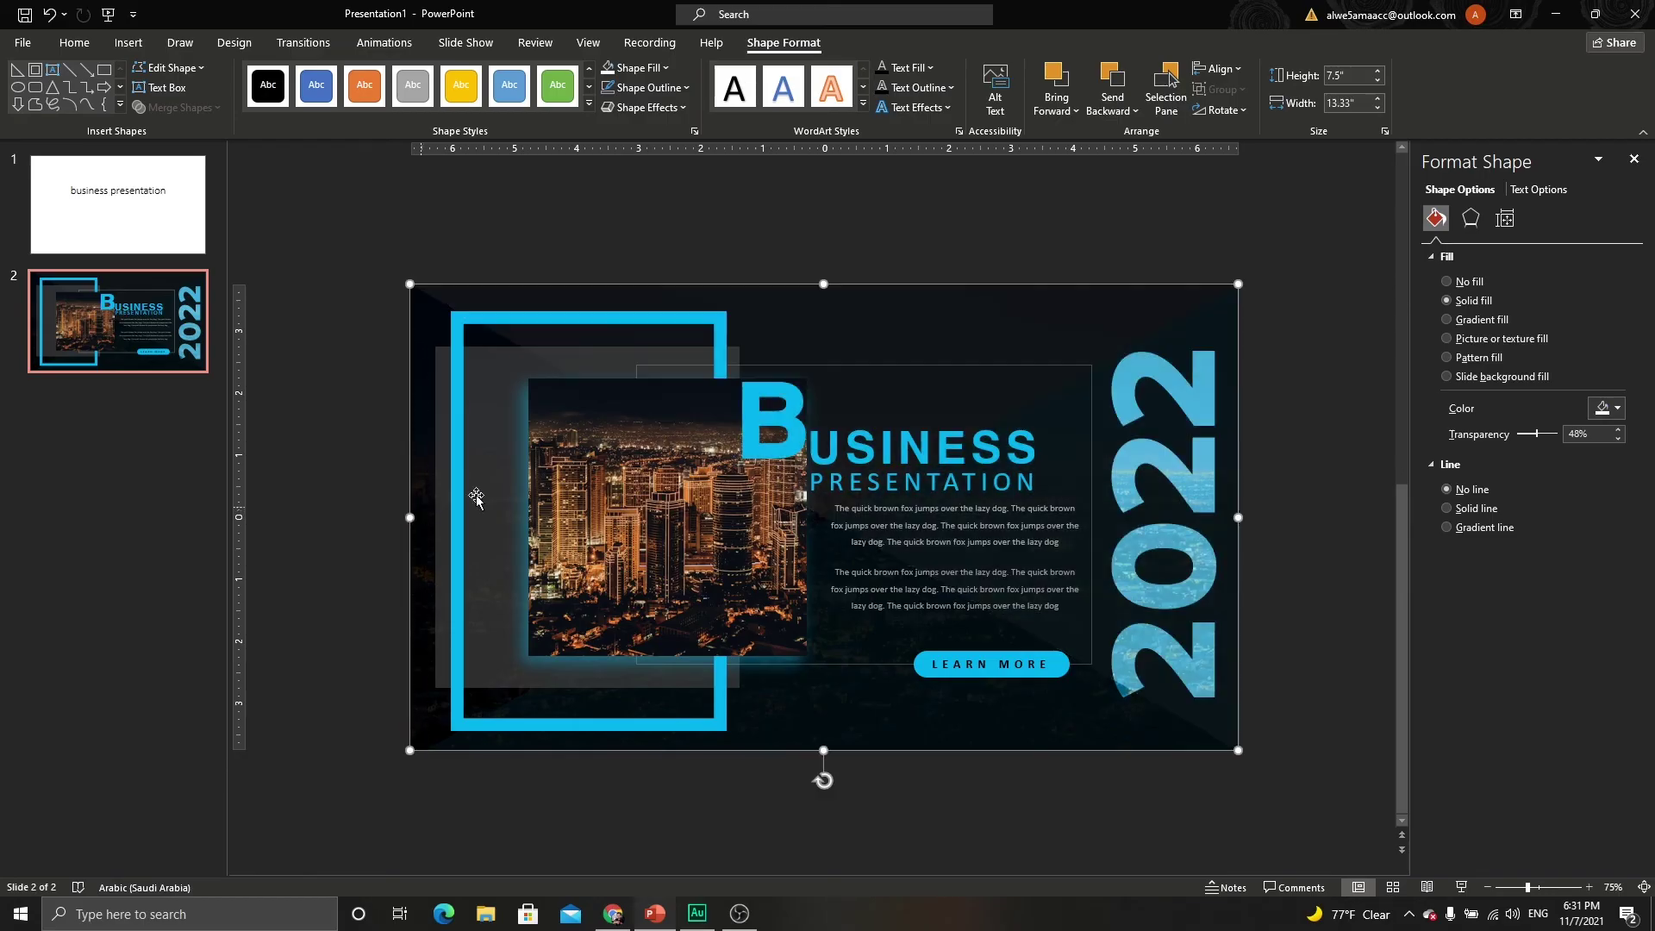
drag(1538, 437, 1528, 439)
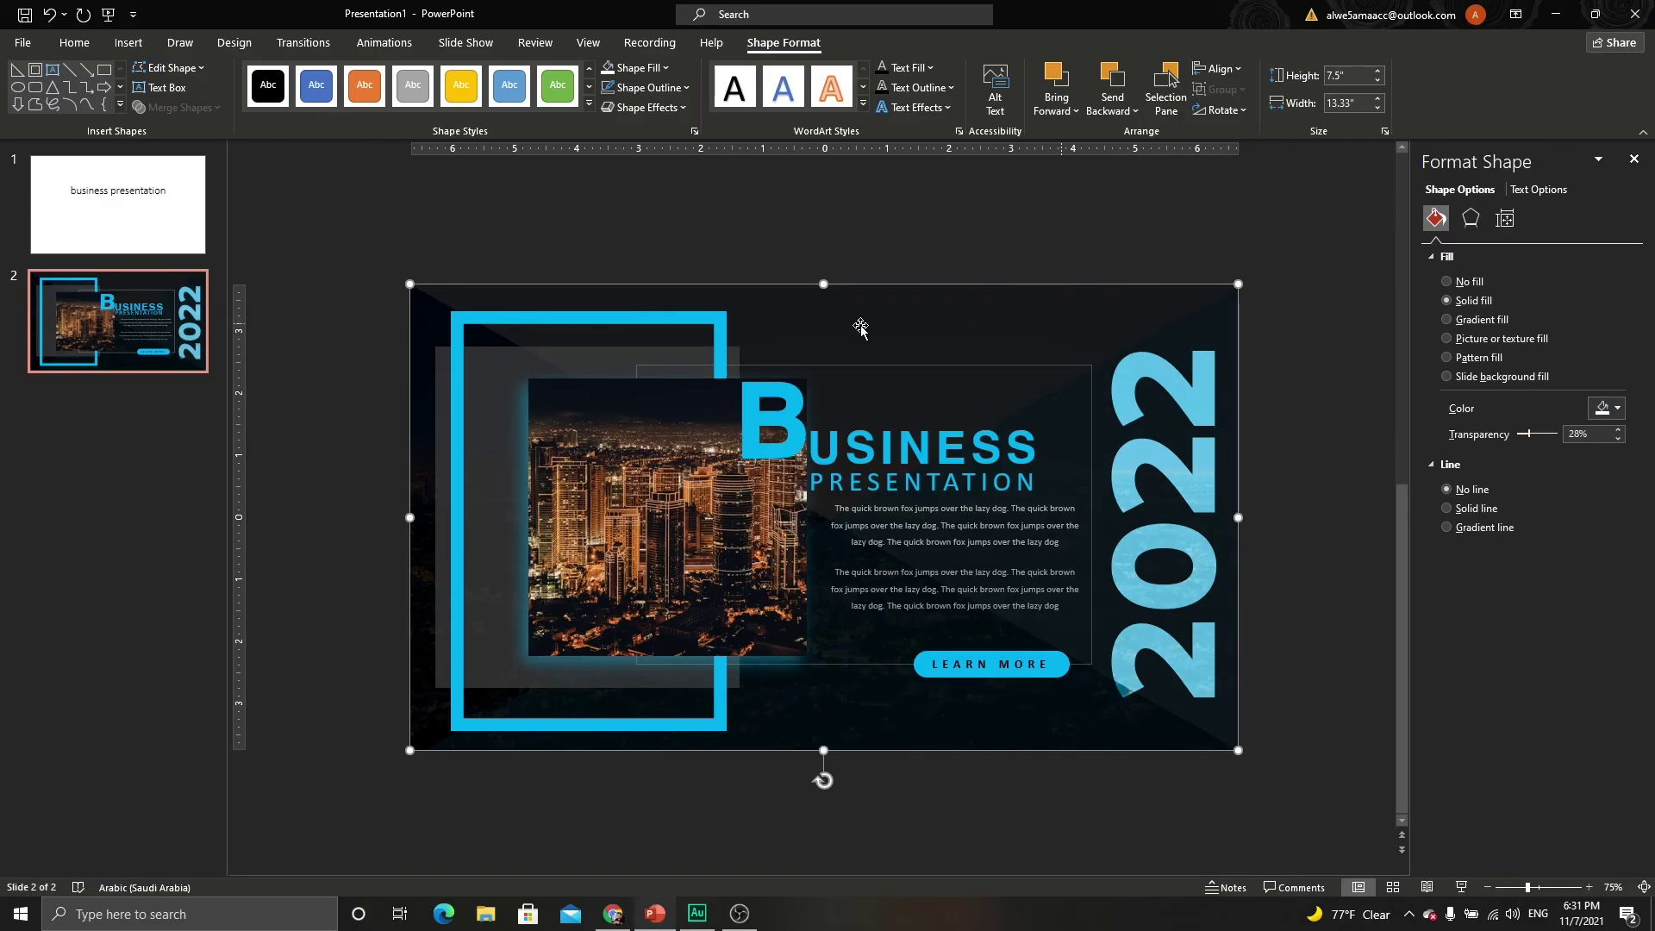
Present slide 2 full-screen from the status bar's Slide Show button.
click(1462, 888)
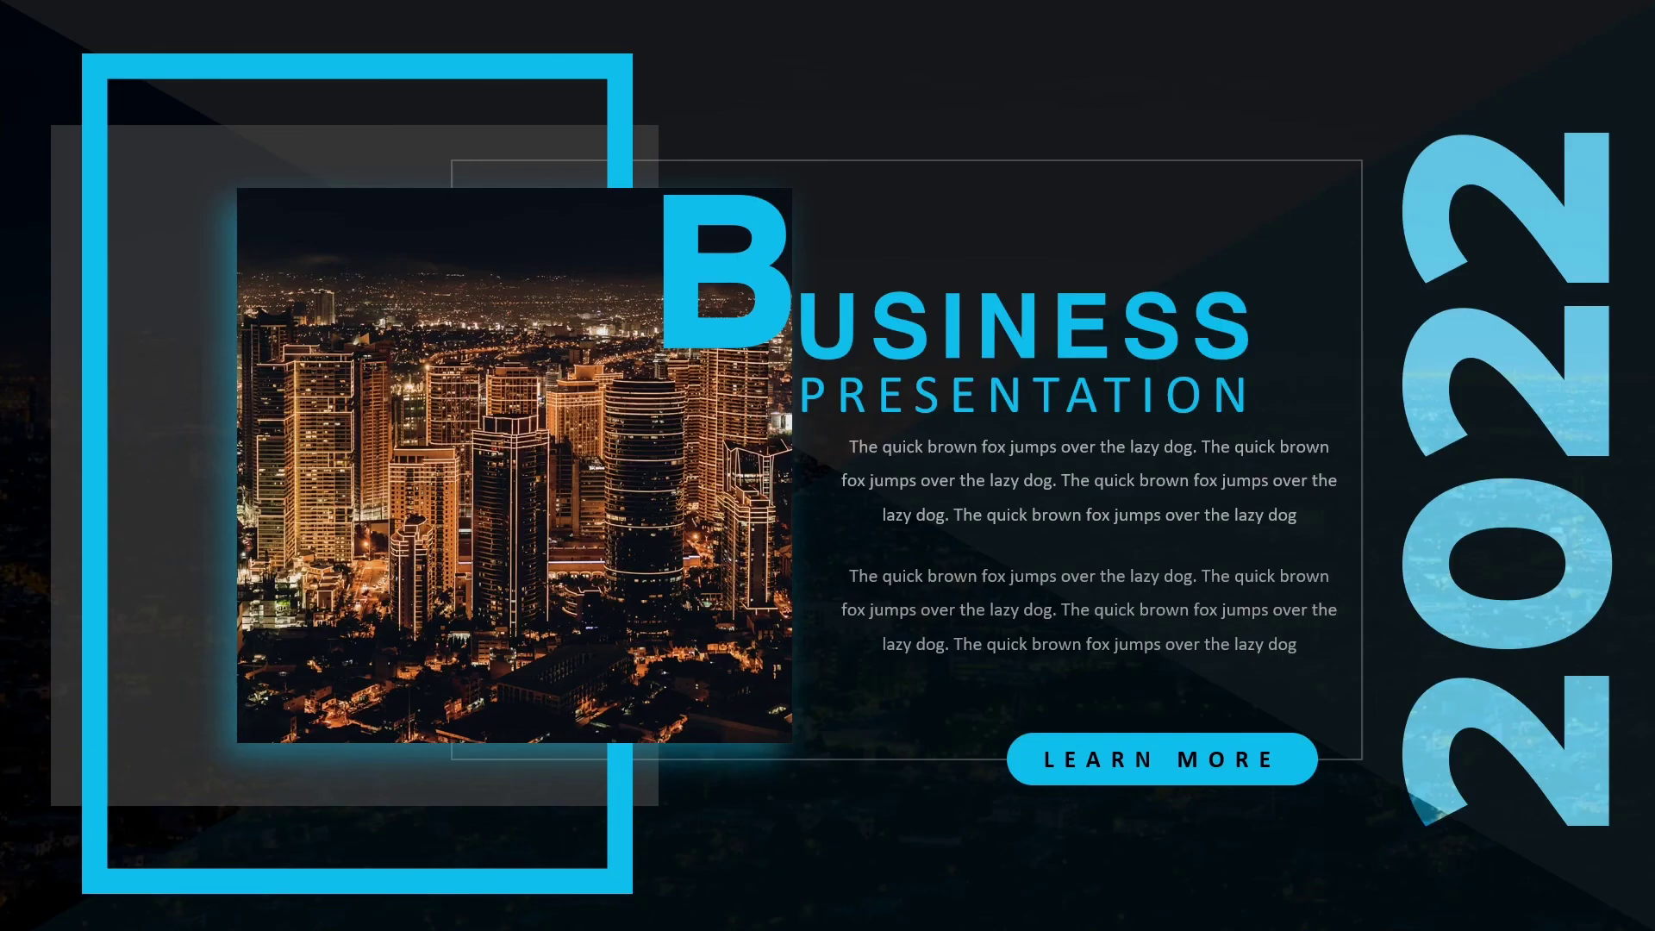